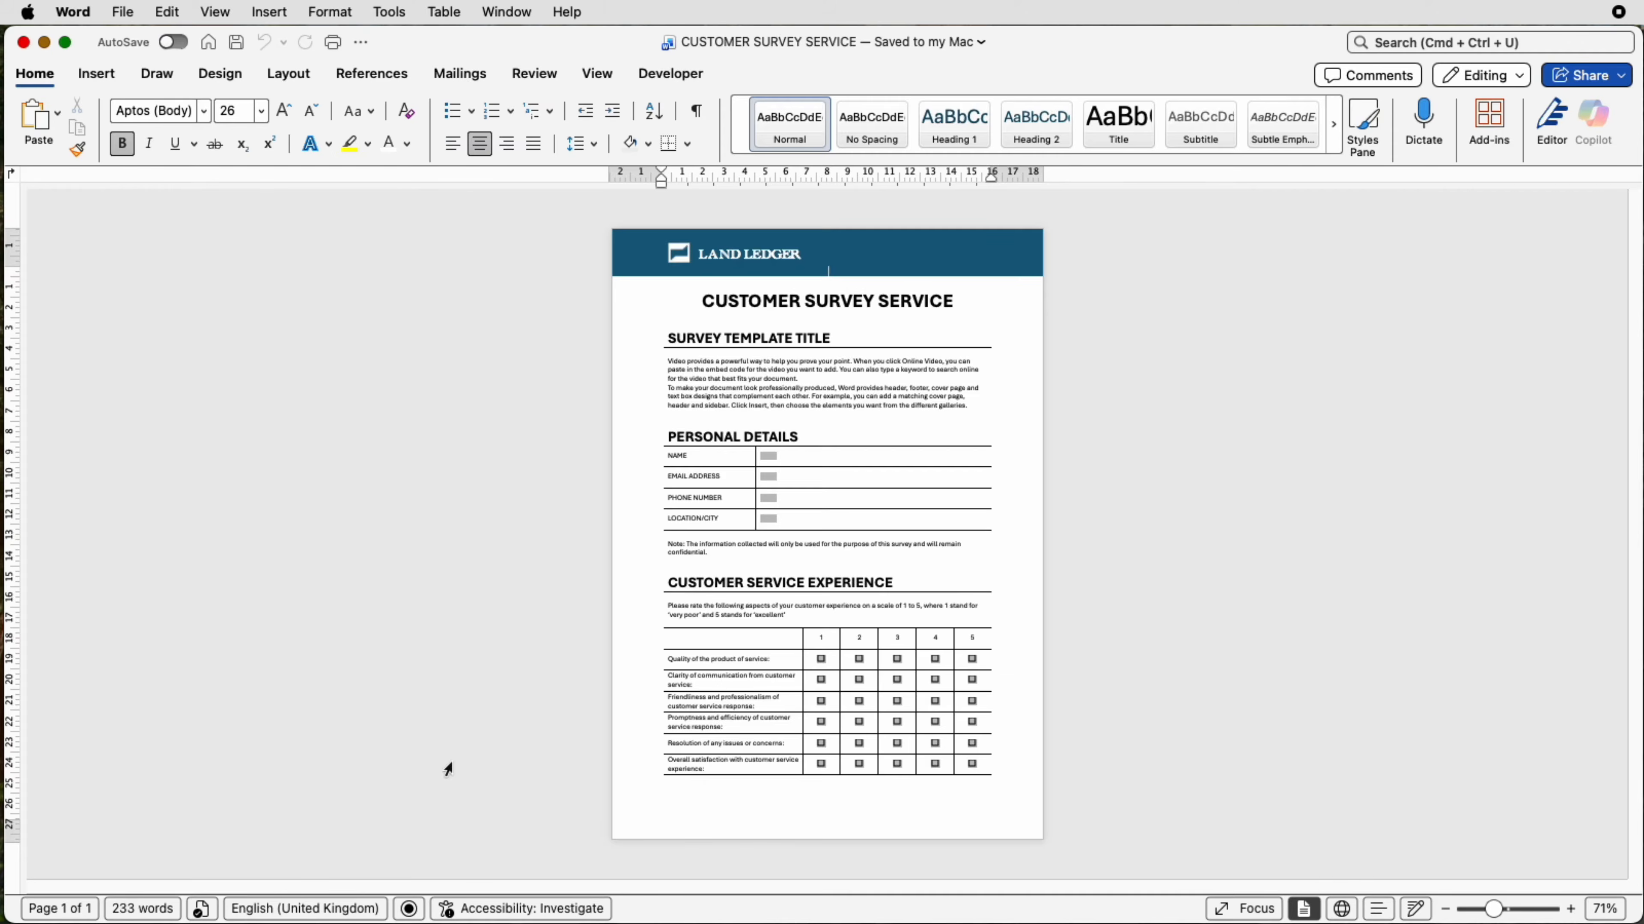
# - Create a new blank document and insert a table with 2 columns and 6 rows
pyautogui.press('super+n')
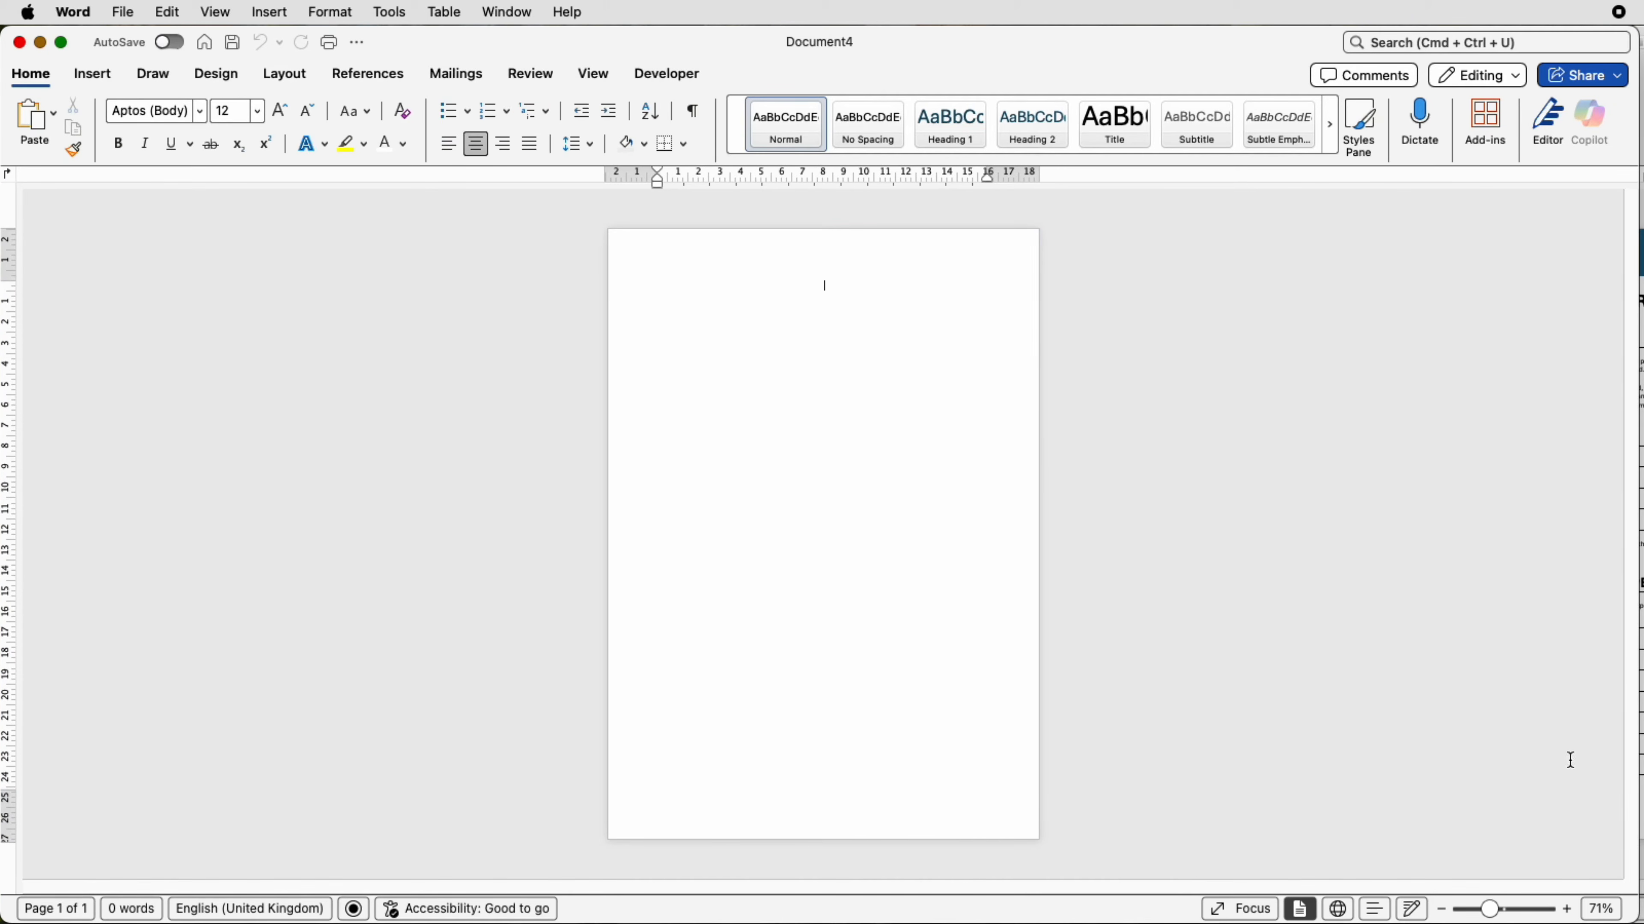
pyautogui.click(1568, 910)
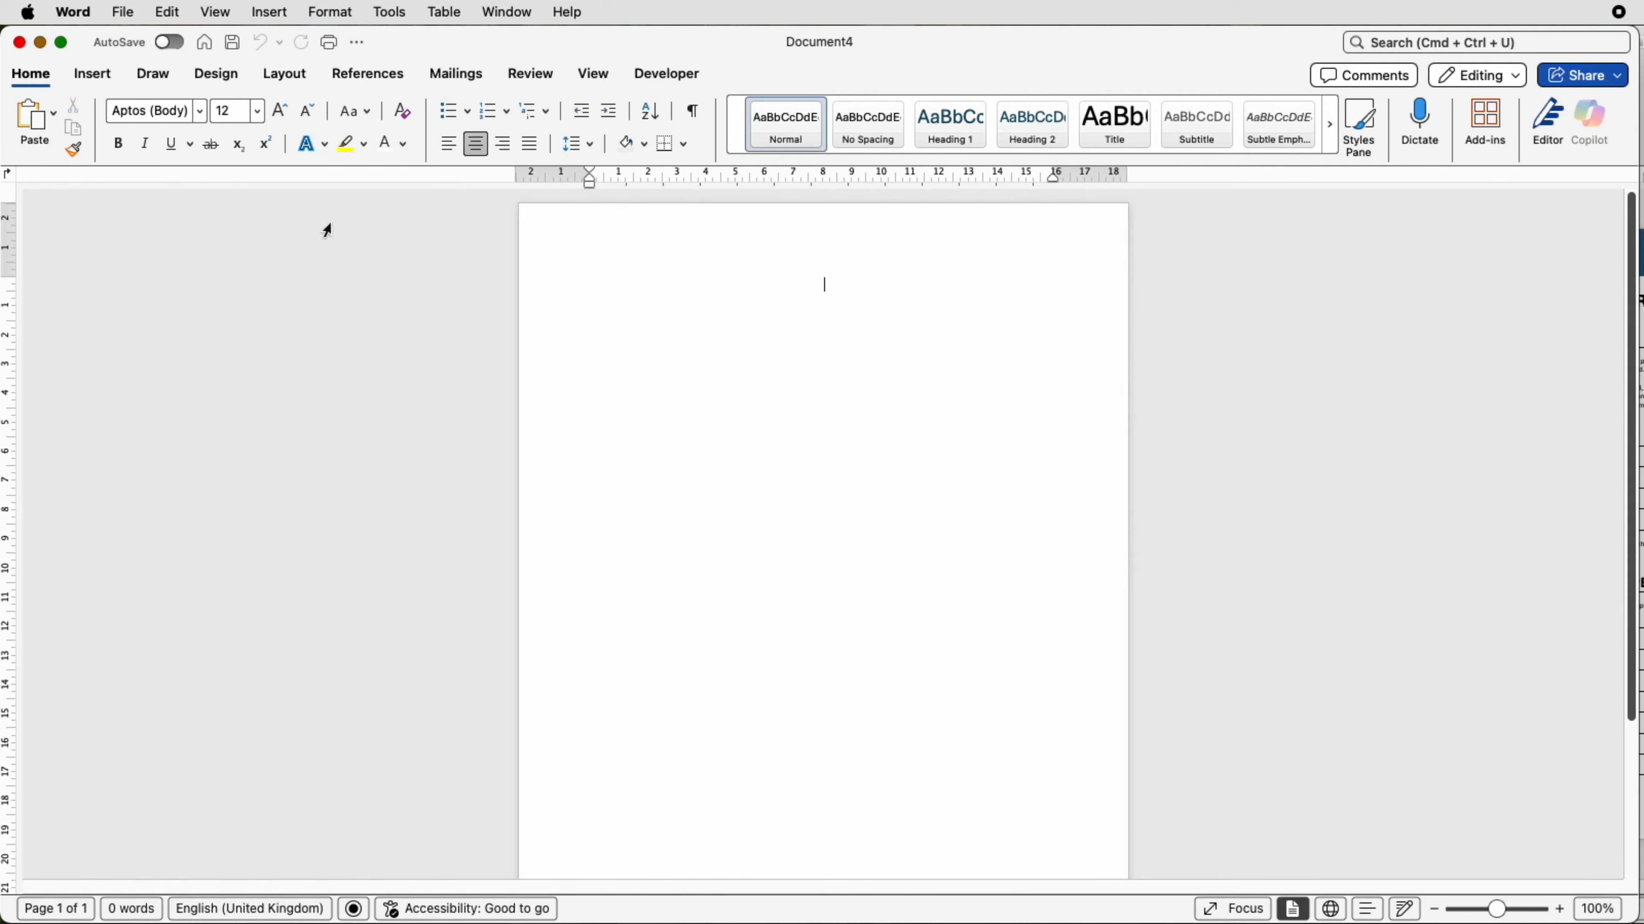
pyautogui.click(93, 75)
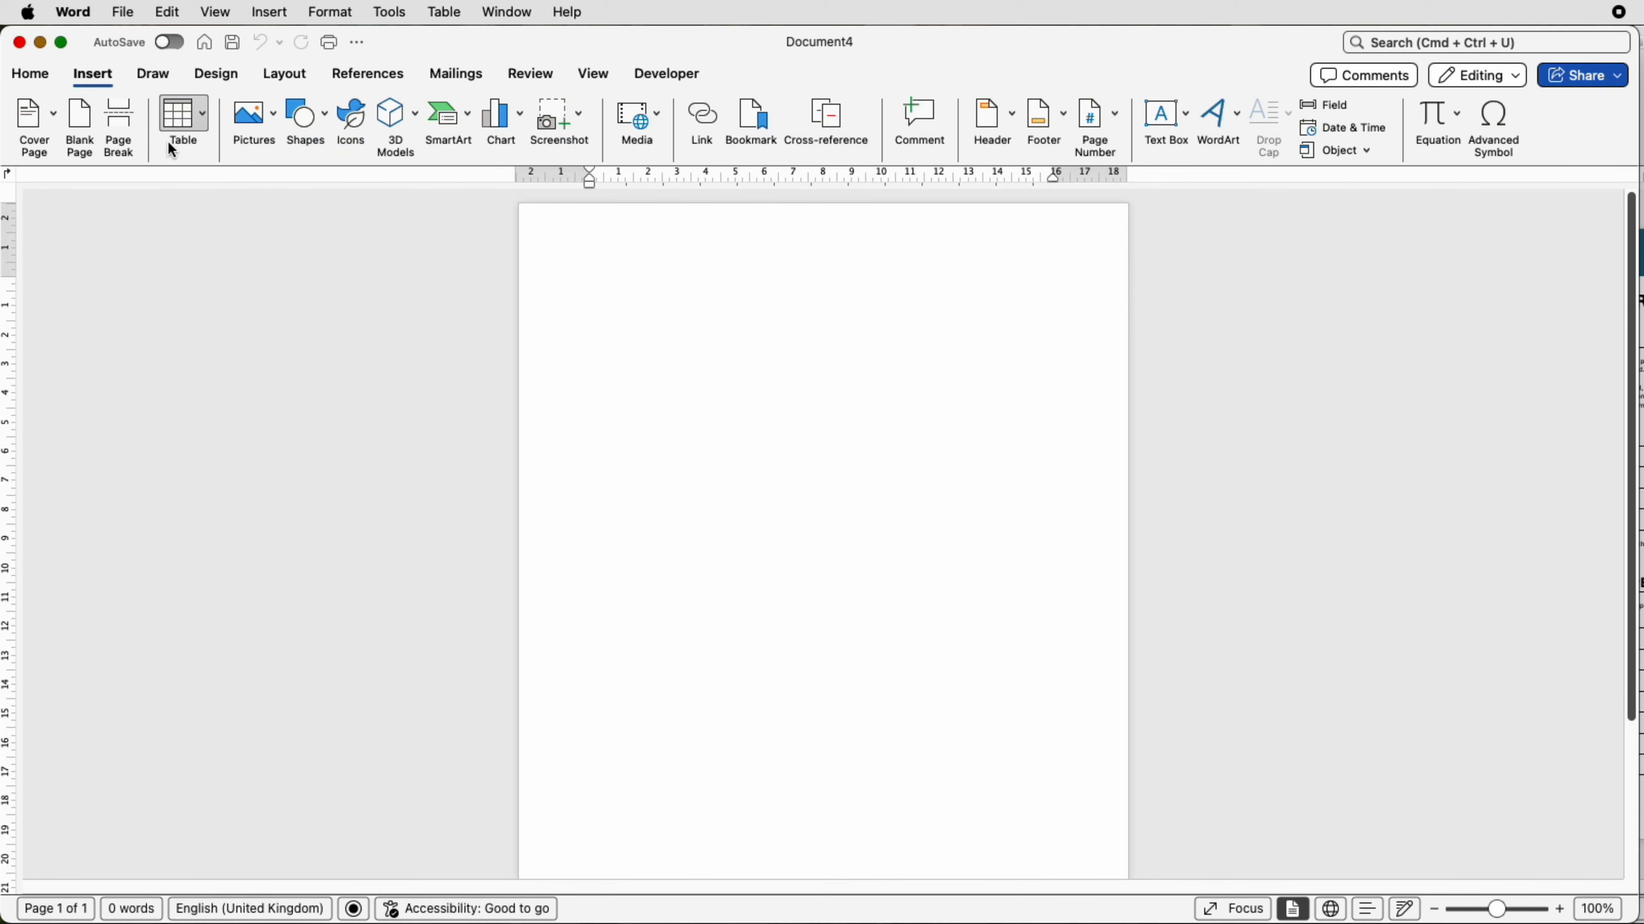
pyautogui.click(203, 122)
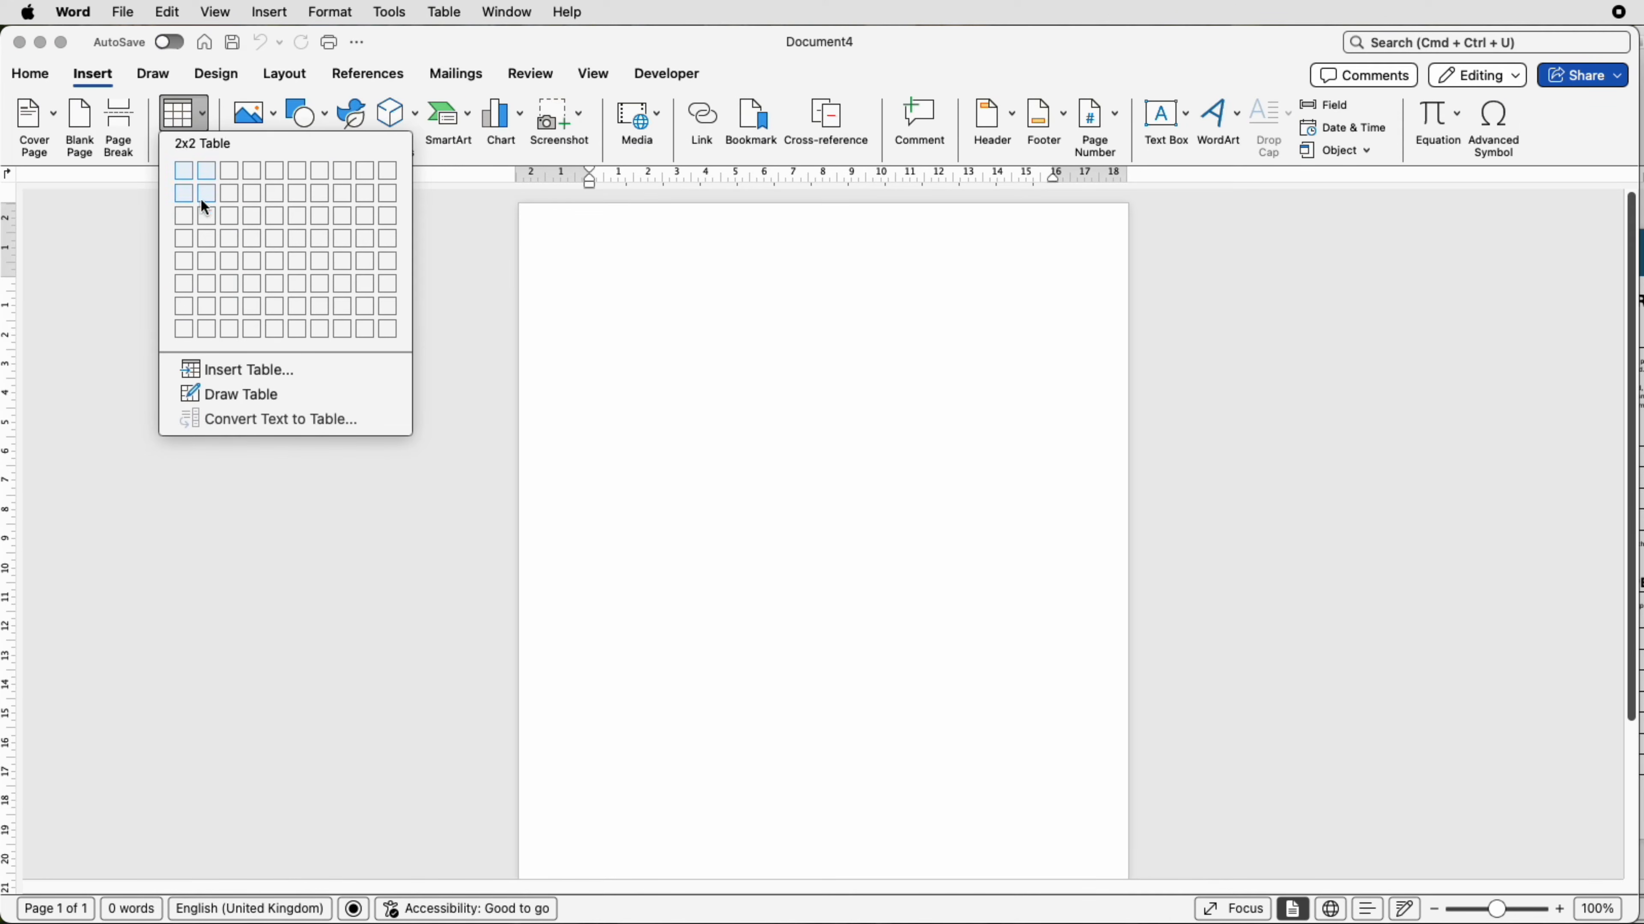
pyautogui.click(236, 372)
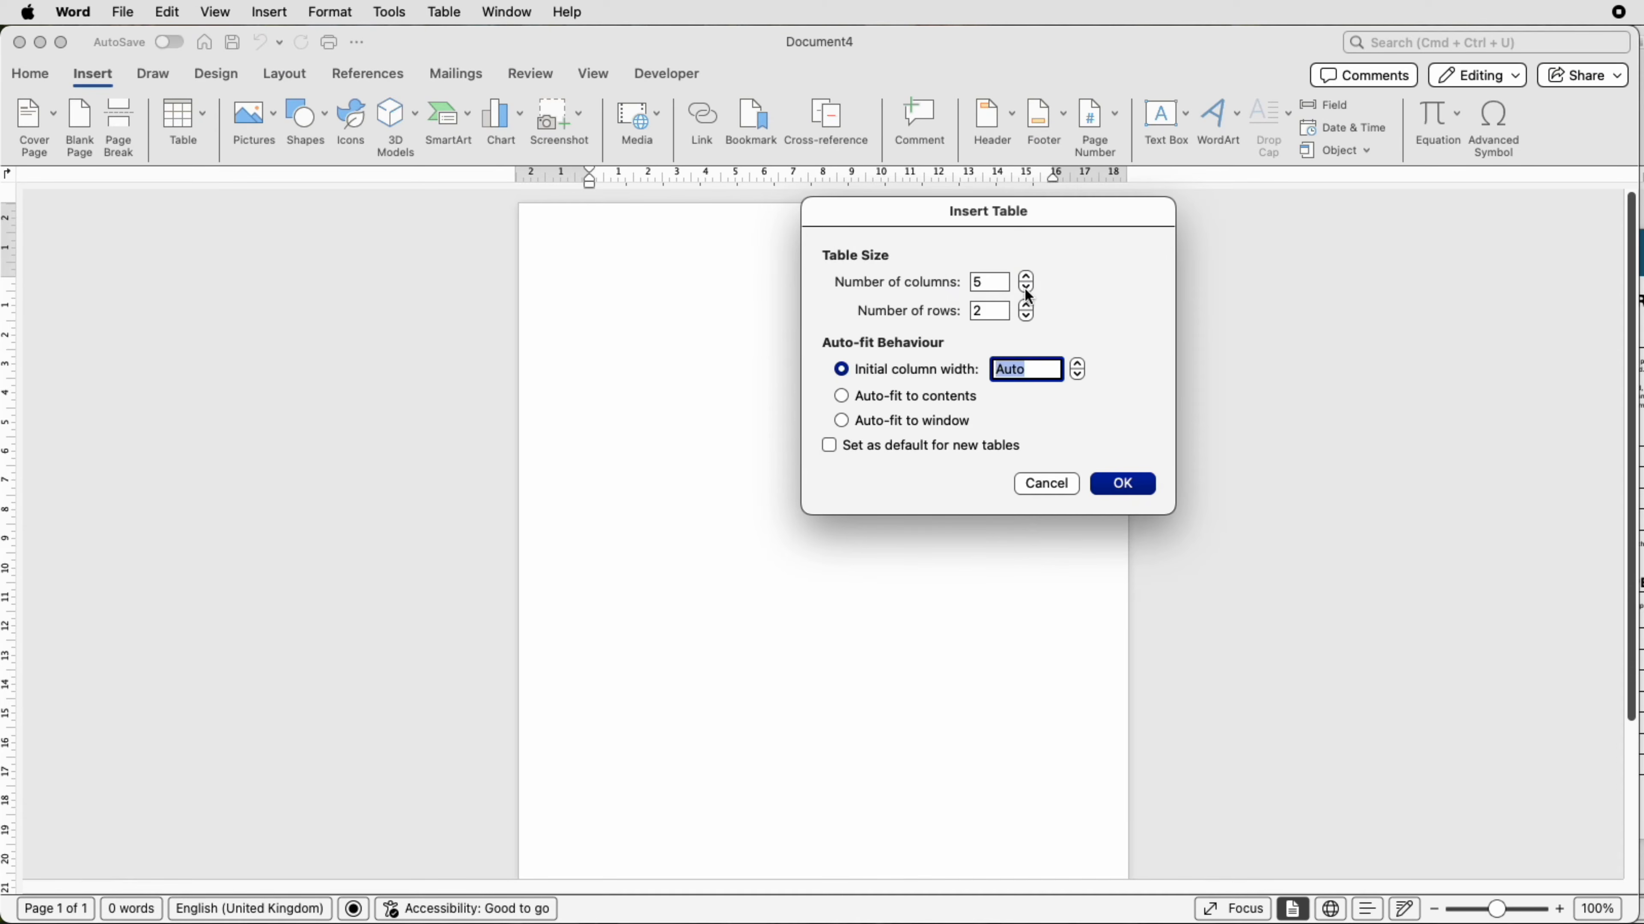
pyautogui.click(1025, 289)
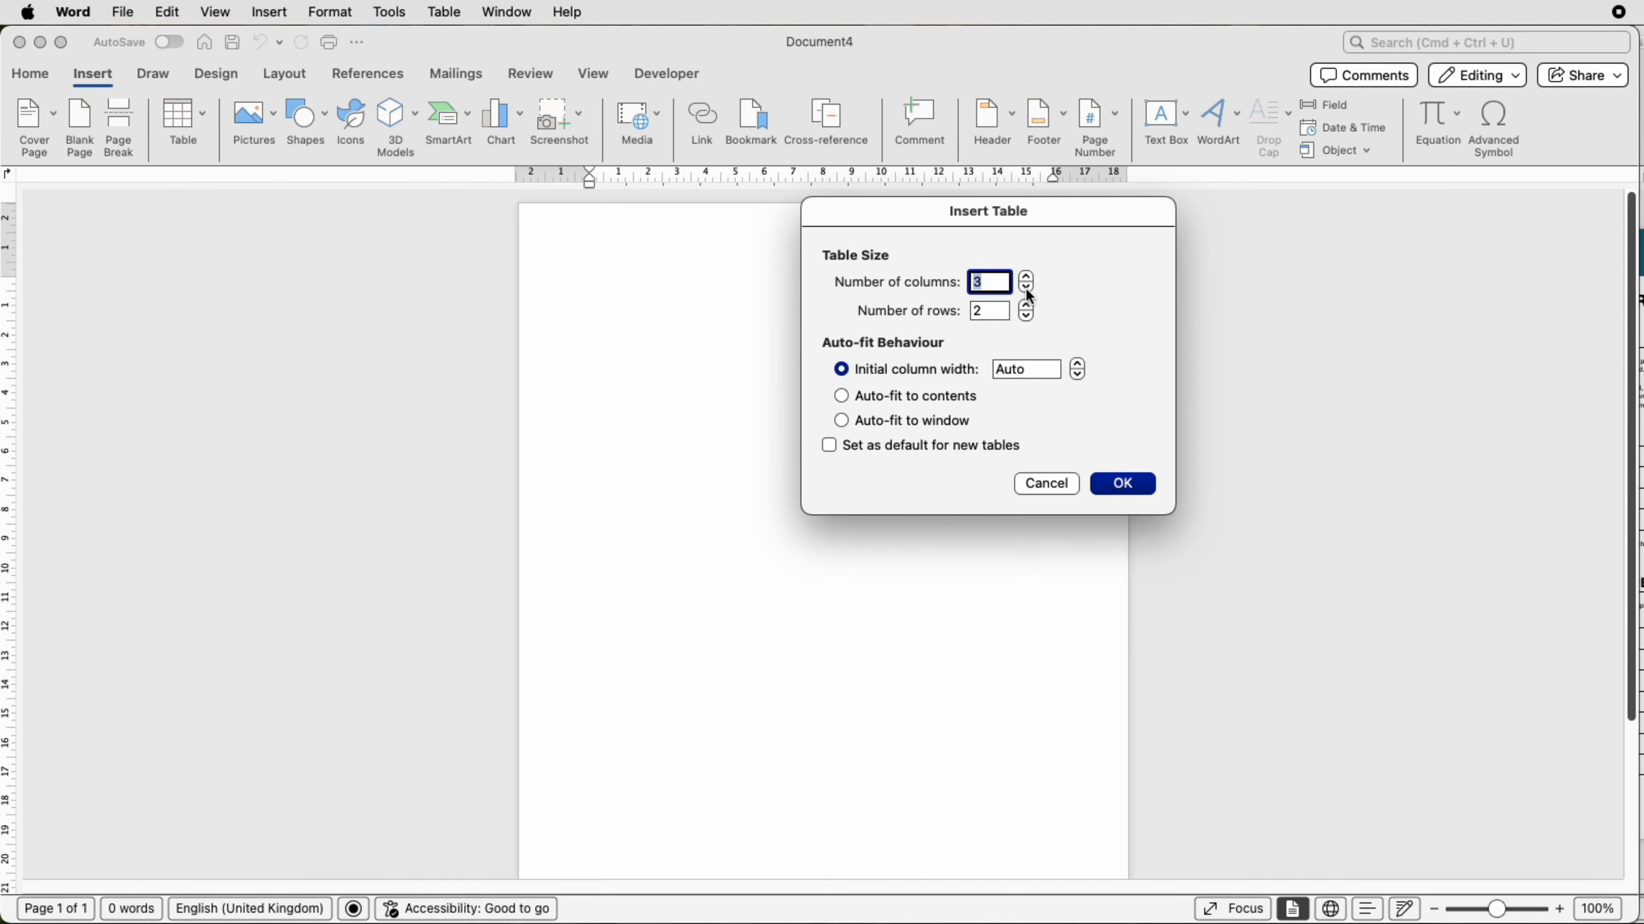
pyautogui.click(1028, 306)
pyautogui.click(1028, 306)
pyautogui.click(1028, 306)
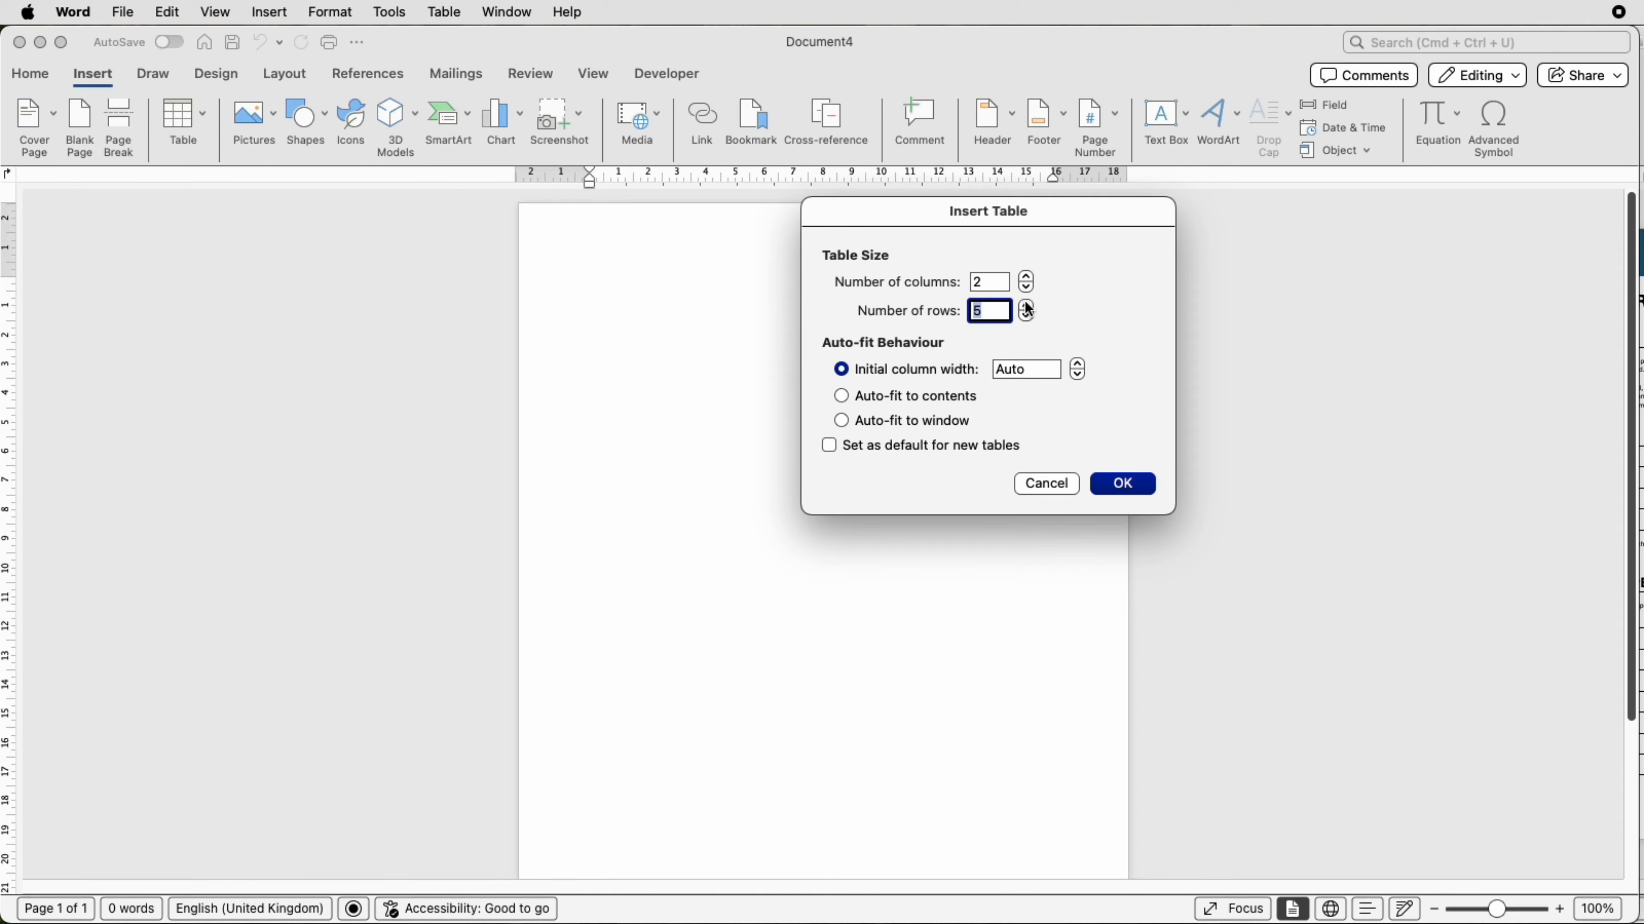
pyautogui.click(1122, 484)
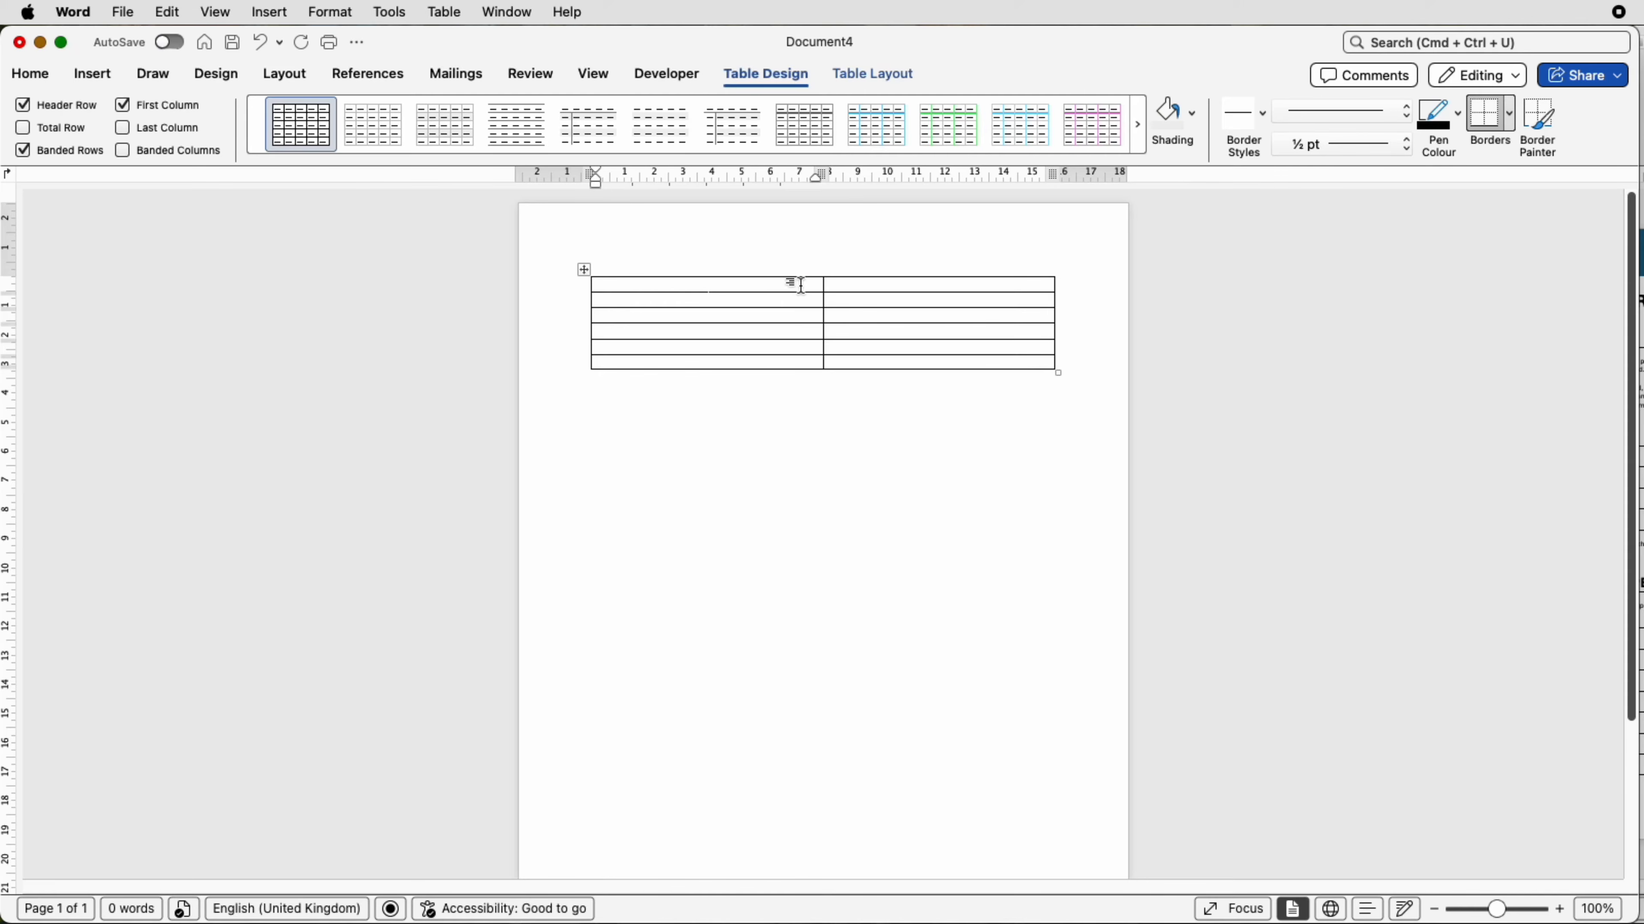
# - Merge the two cells of the table's first row and enter the bold, centred title "CUSTOMER SURVEY SERVICE" at size 26
pyautogui.moveTo(802, 283); pyautogui.dragTo(840, 282)
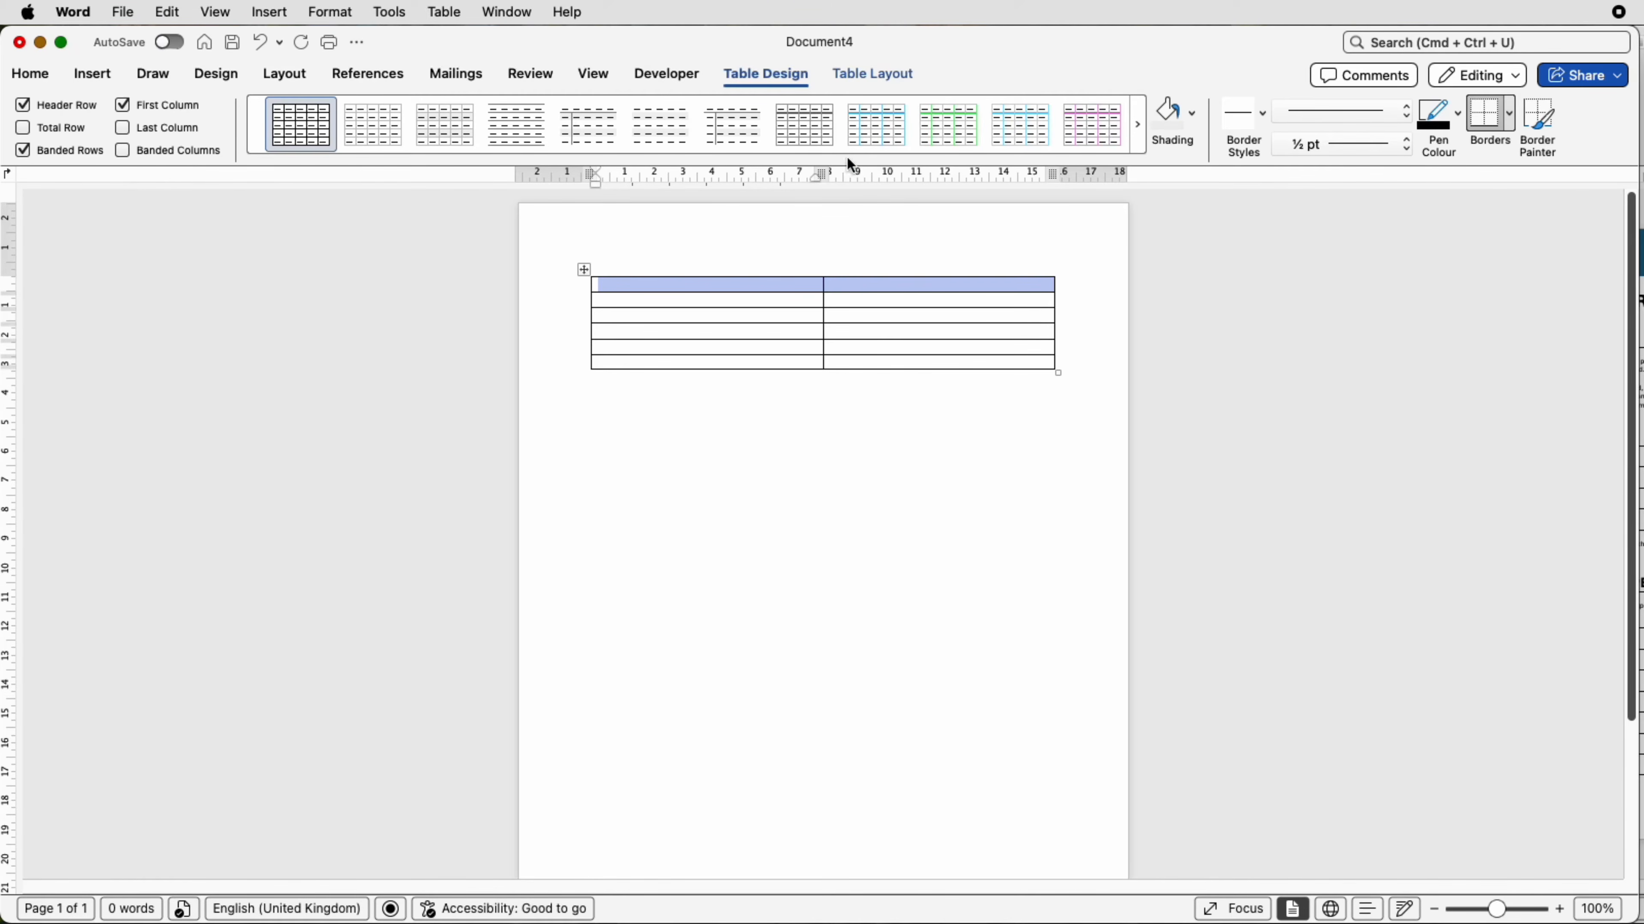
pyautogui.click(870, 74)
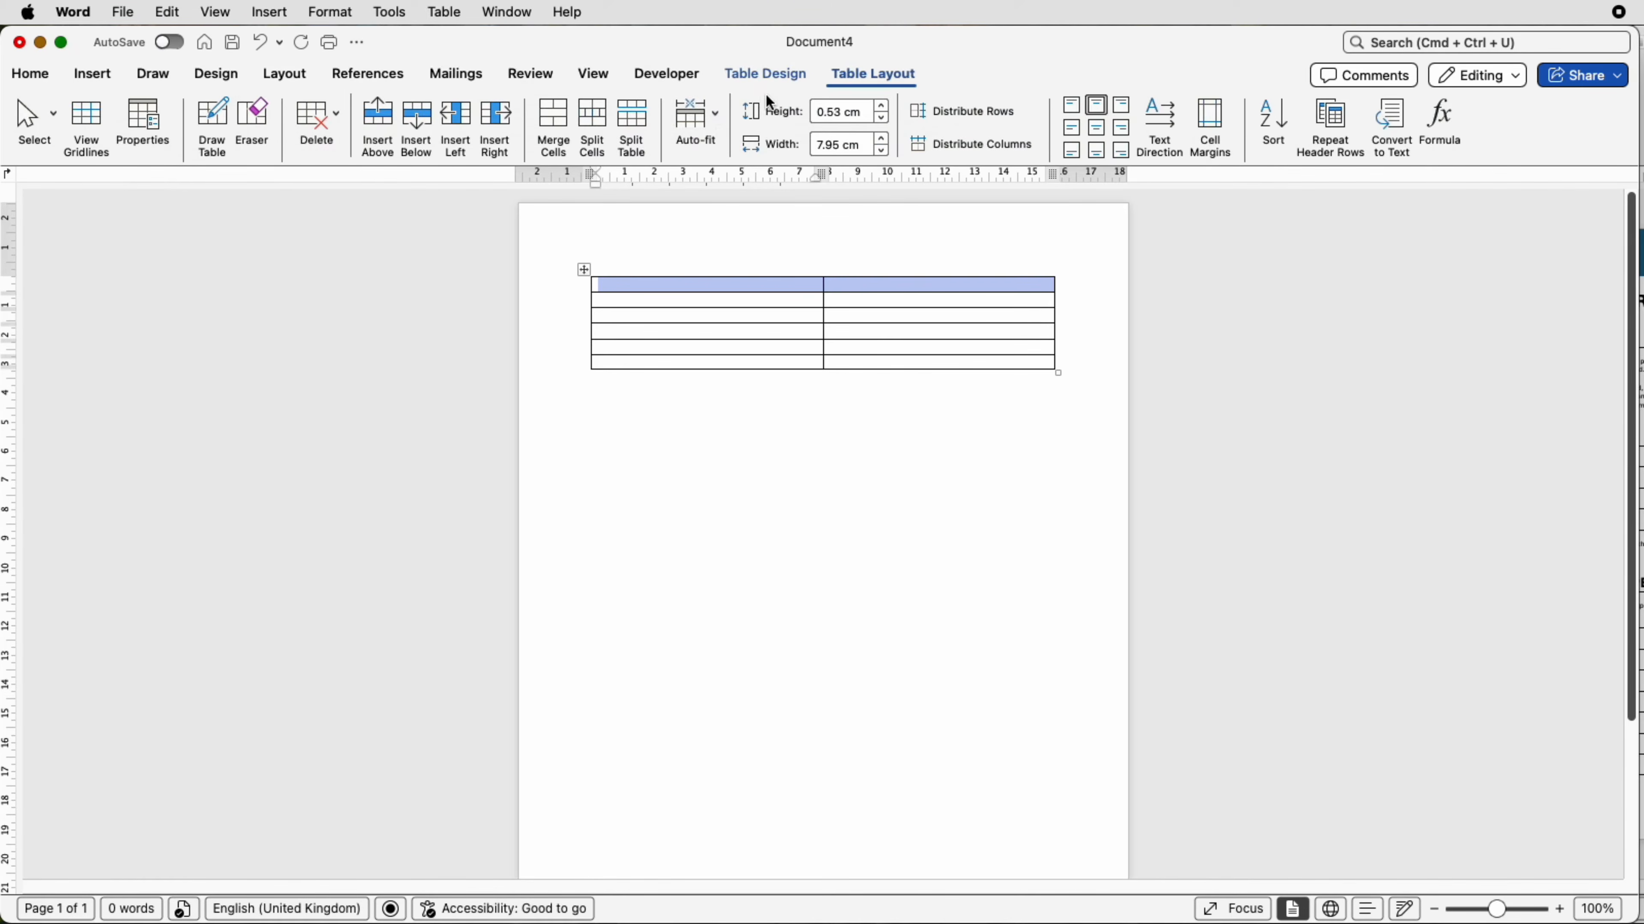
pyautogui.click(561, 129)
pyautogui.click(854, 286)
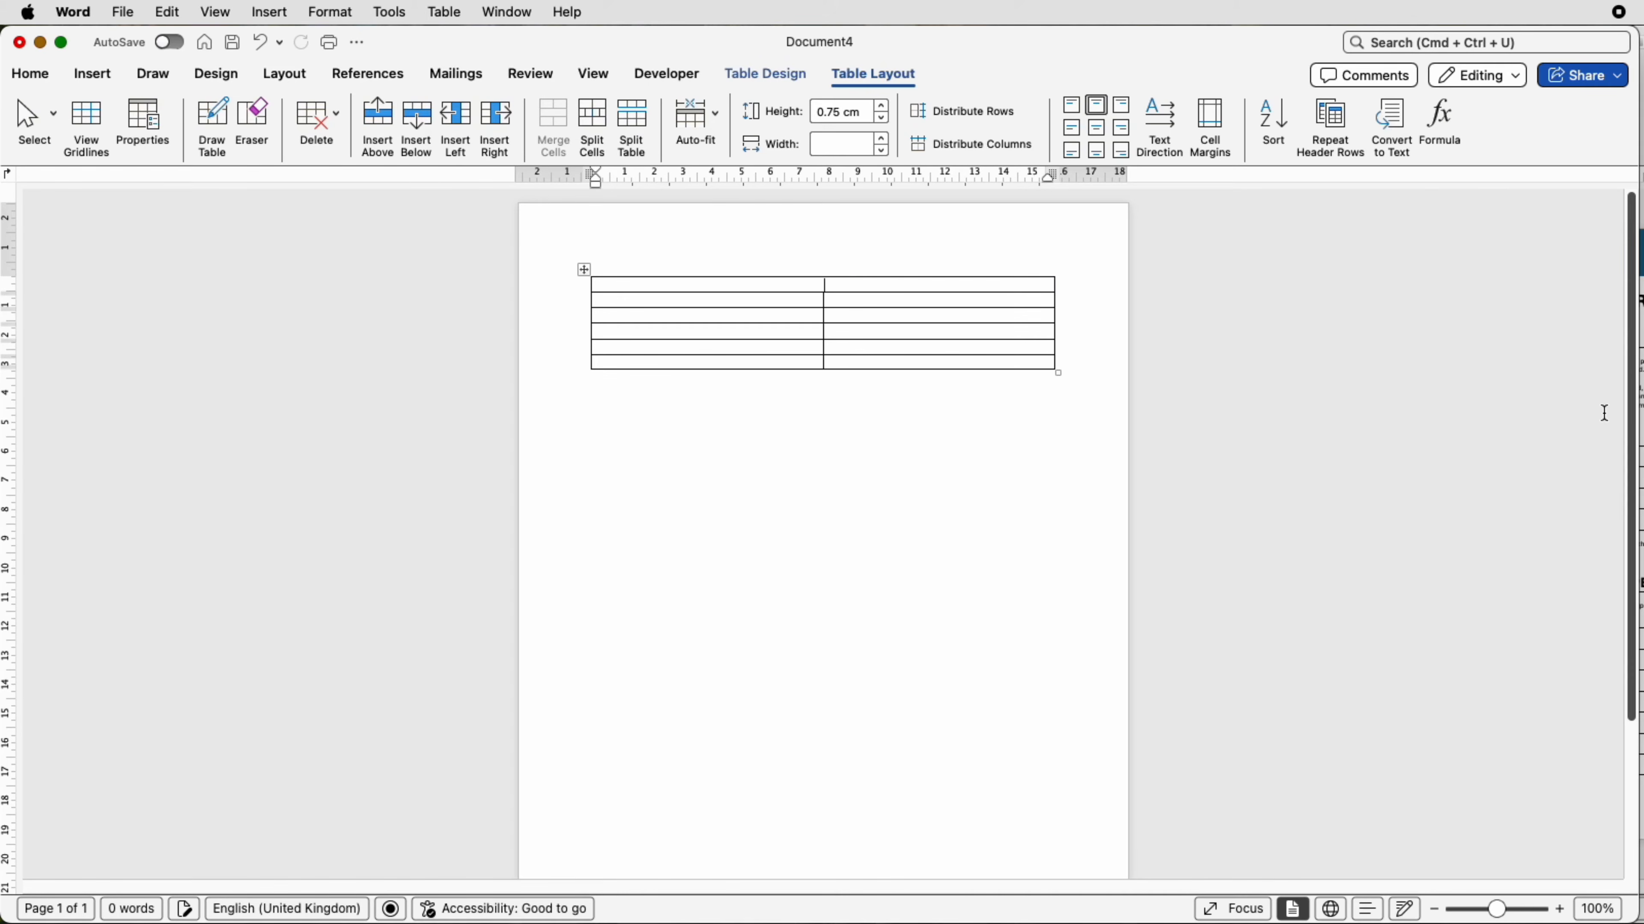
pyautogui.write('CUSTOMER SURVEY SERVICE')
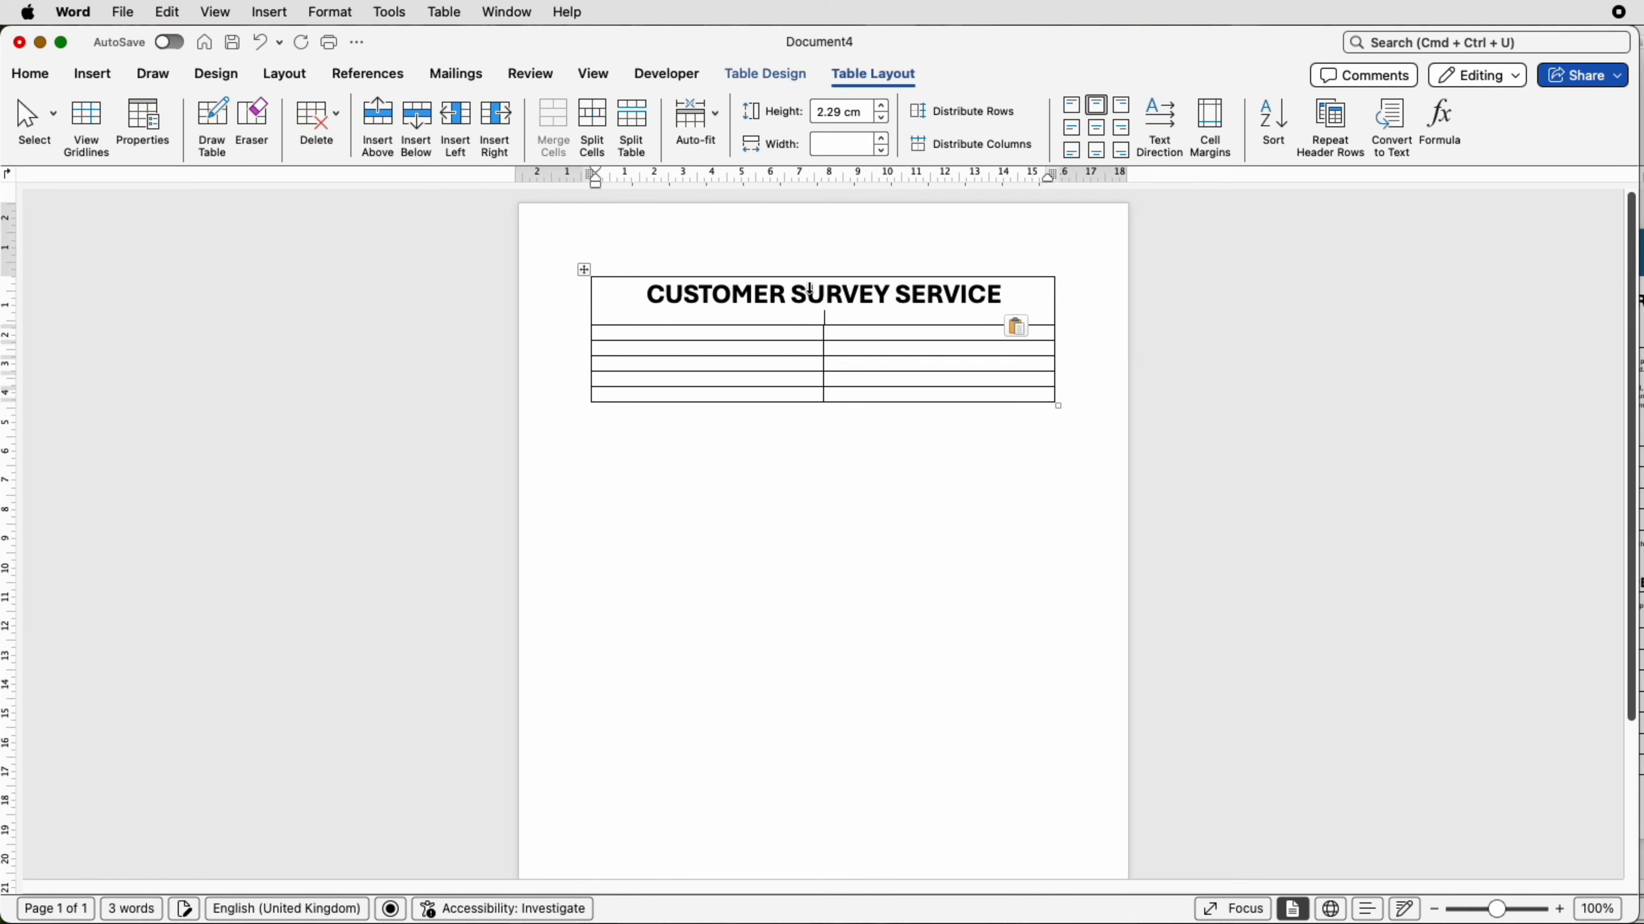
pyautogui.press('BackSpace')
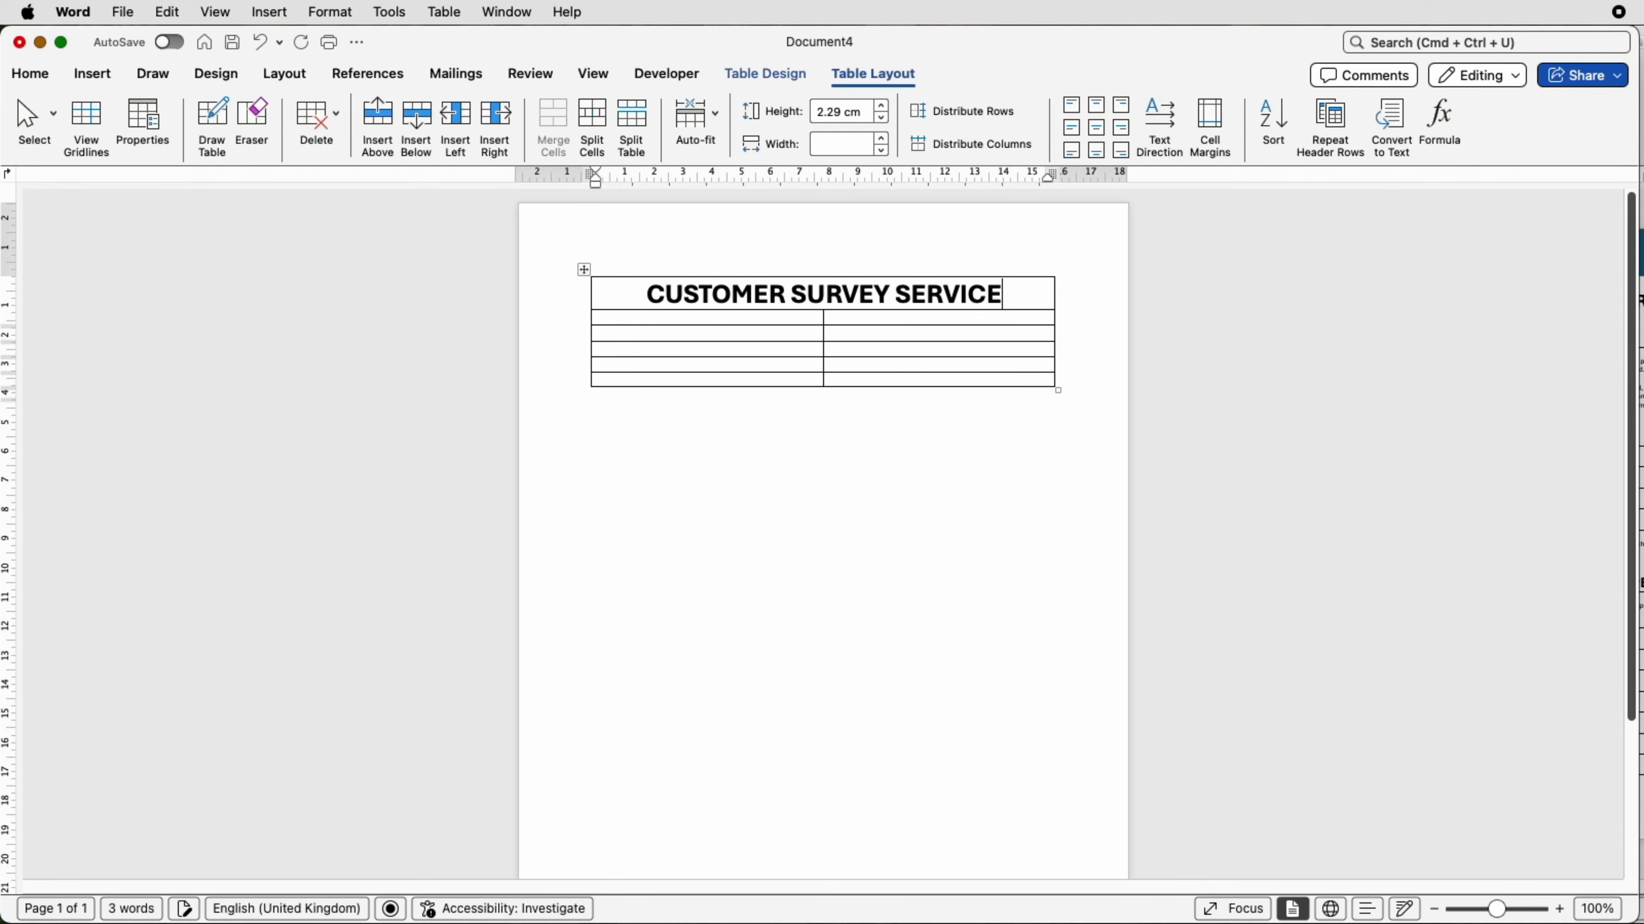
pyautogui.click(816, 294)
pyautogui.click(34, 74)
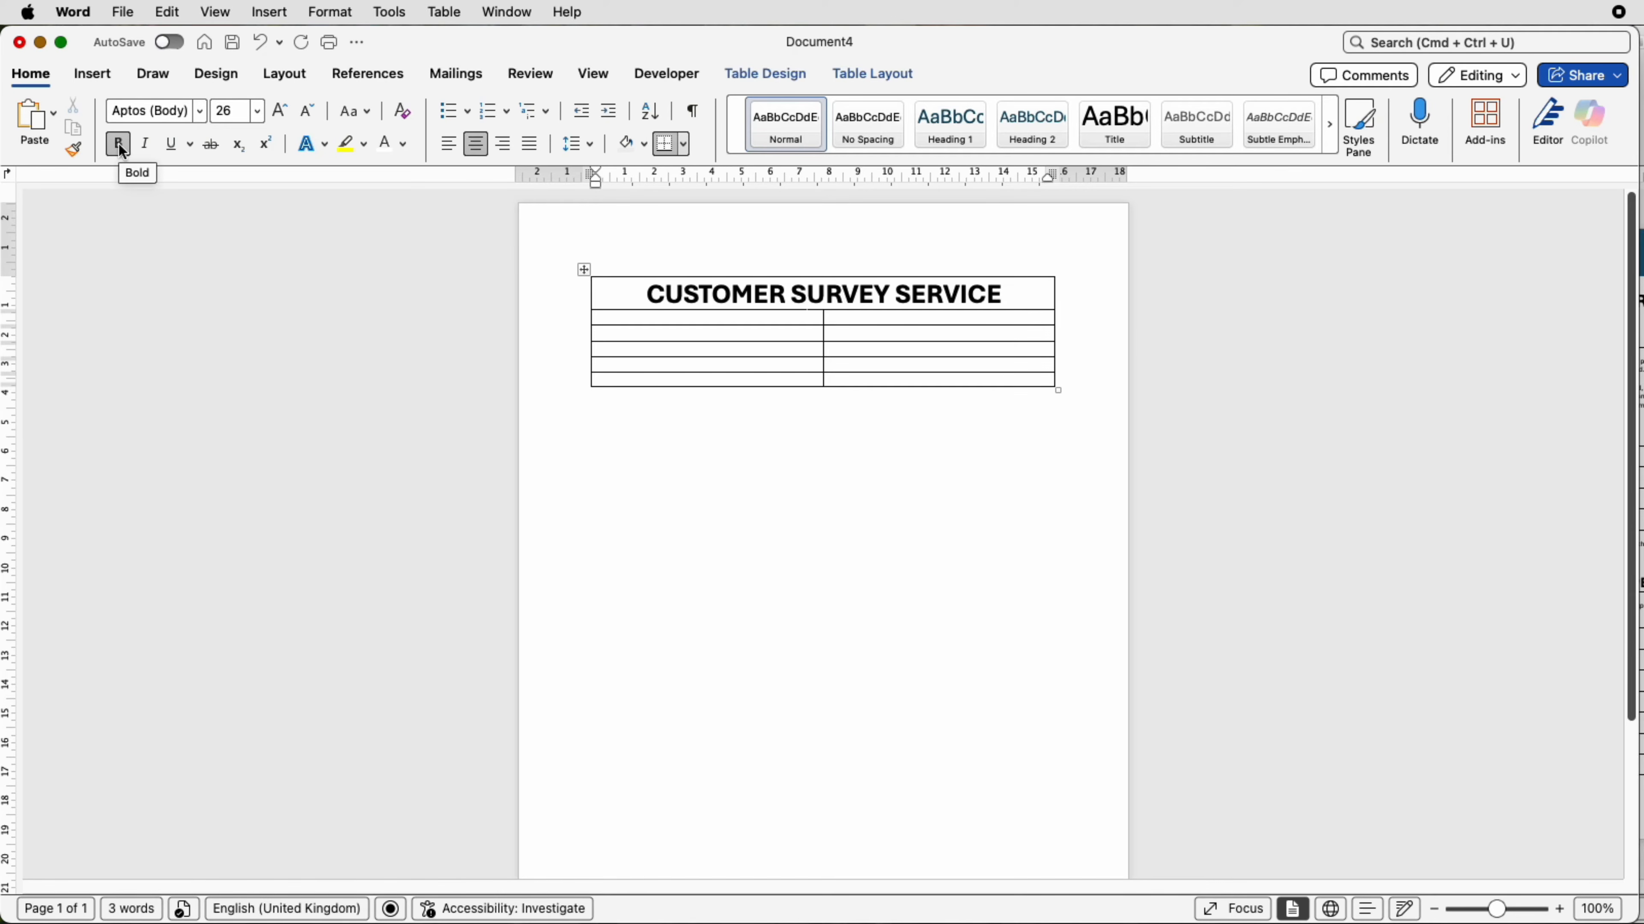
# - Add an empty line in the first cell of the second row and merge the two cells of the third row
pyautogui.click(798, 322)
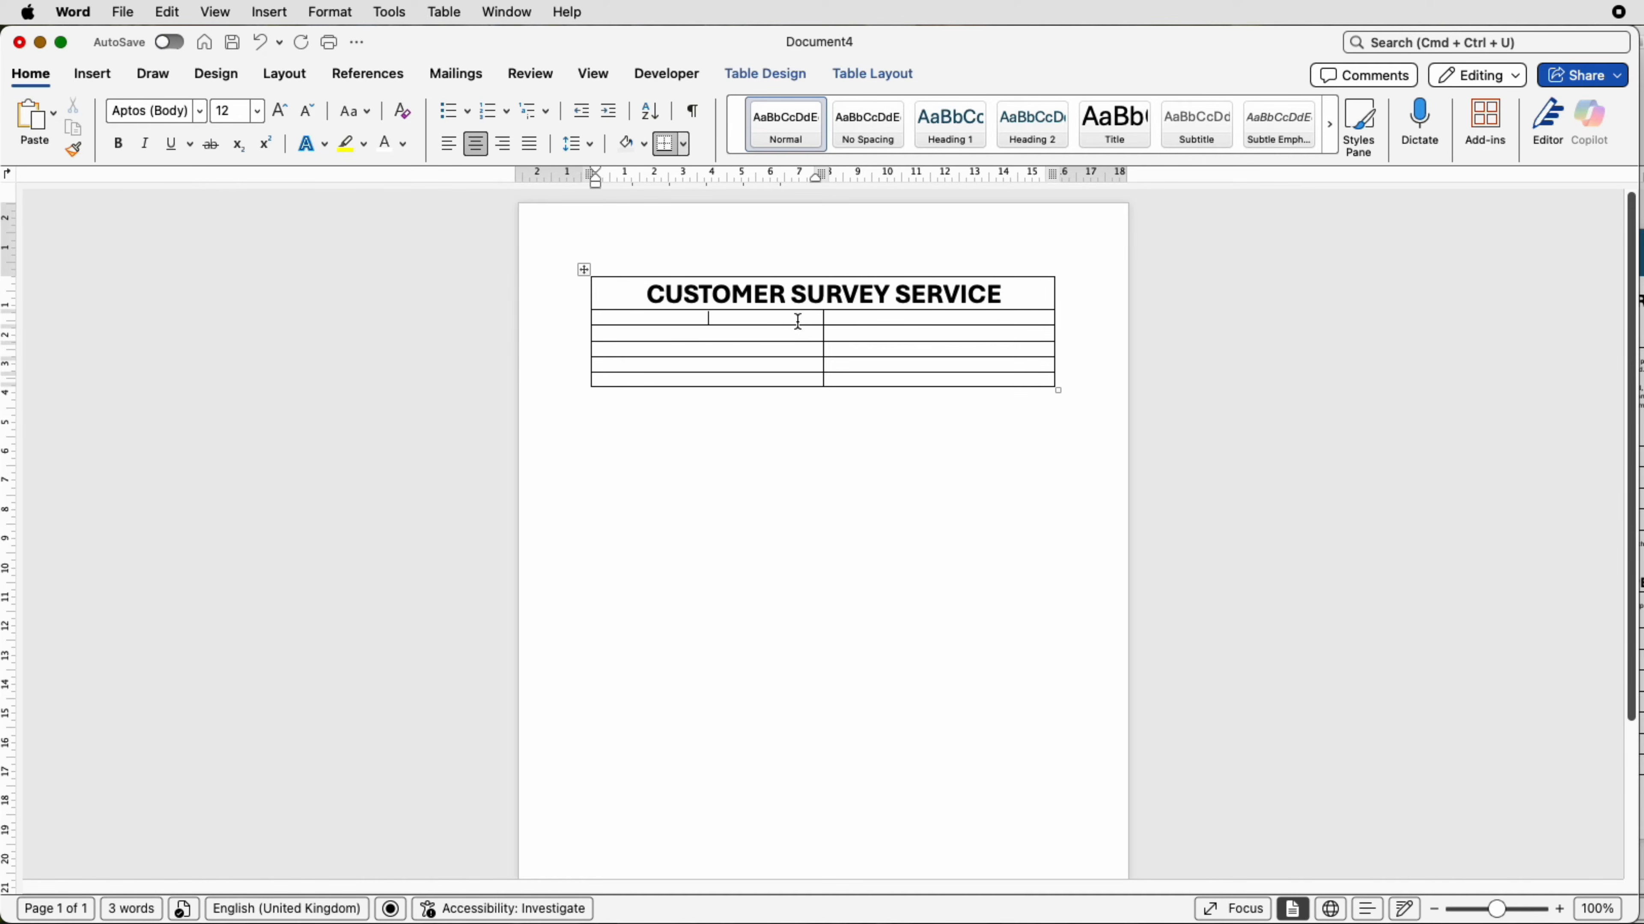
pyautogui.press('Return')
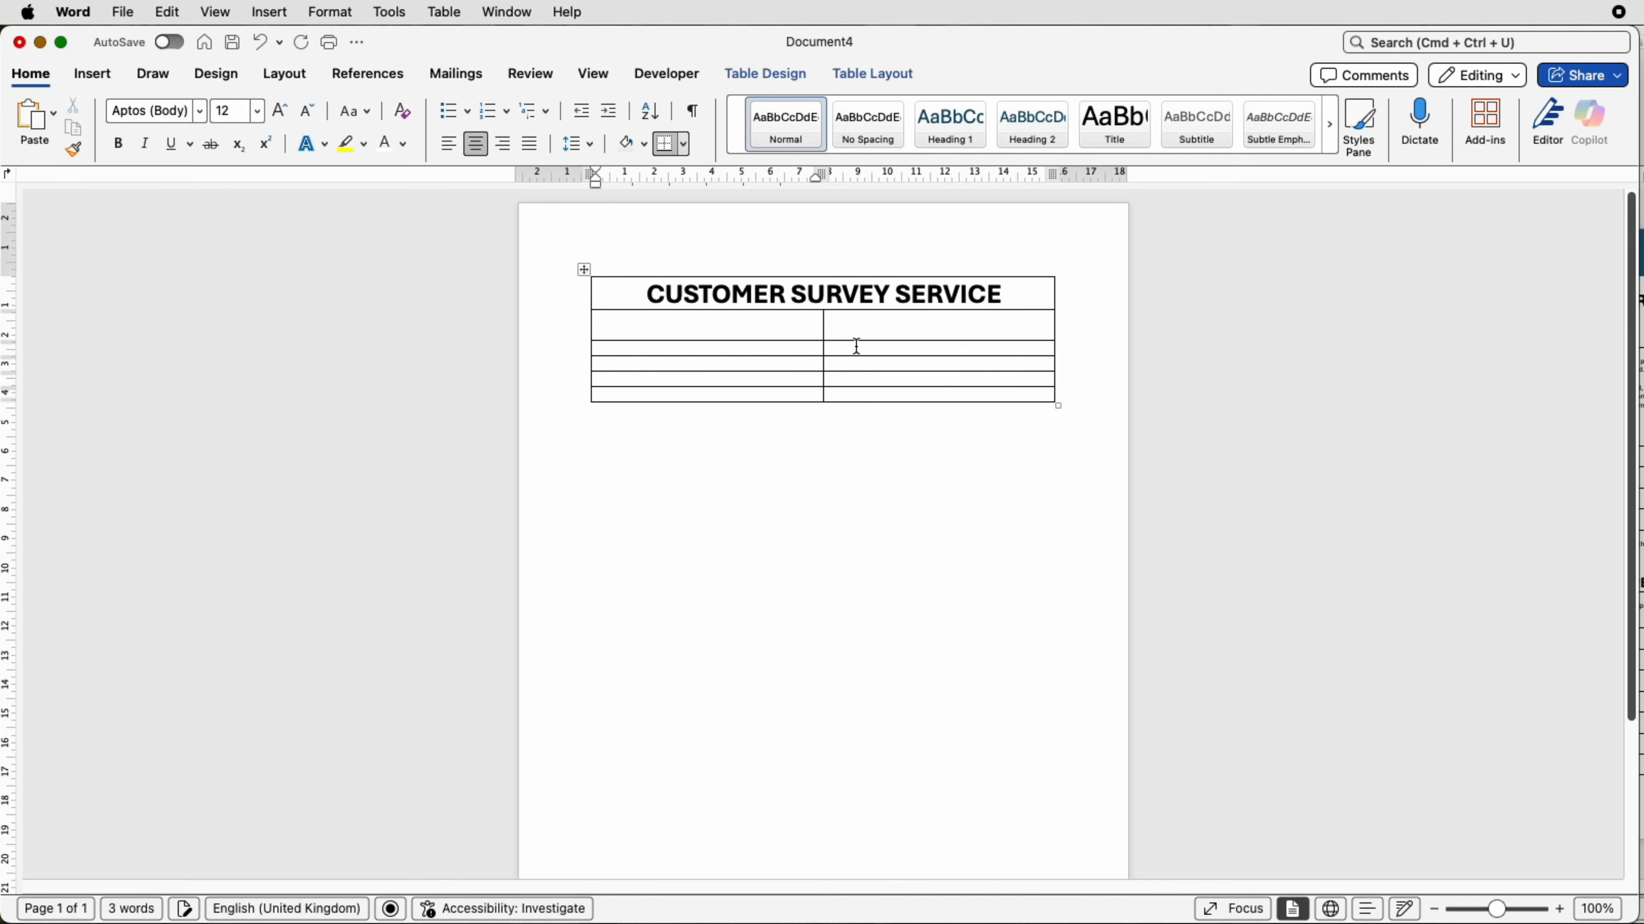
pyautogui.moveTo(815, 349); pyautogui.dragTo(836, 344)
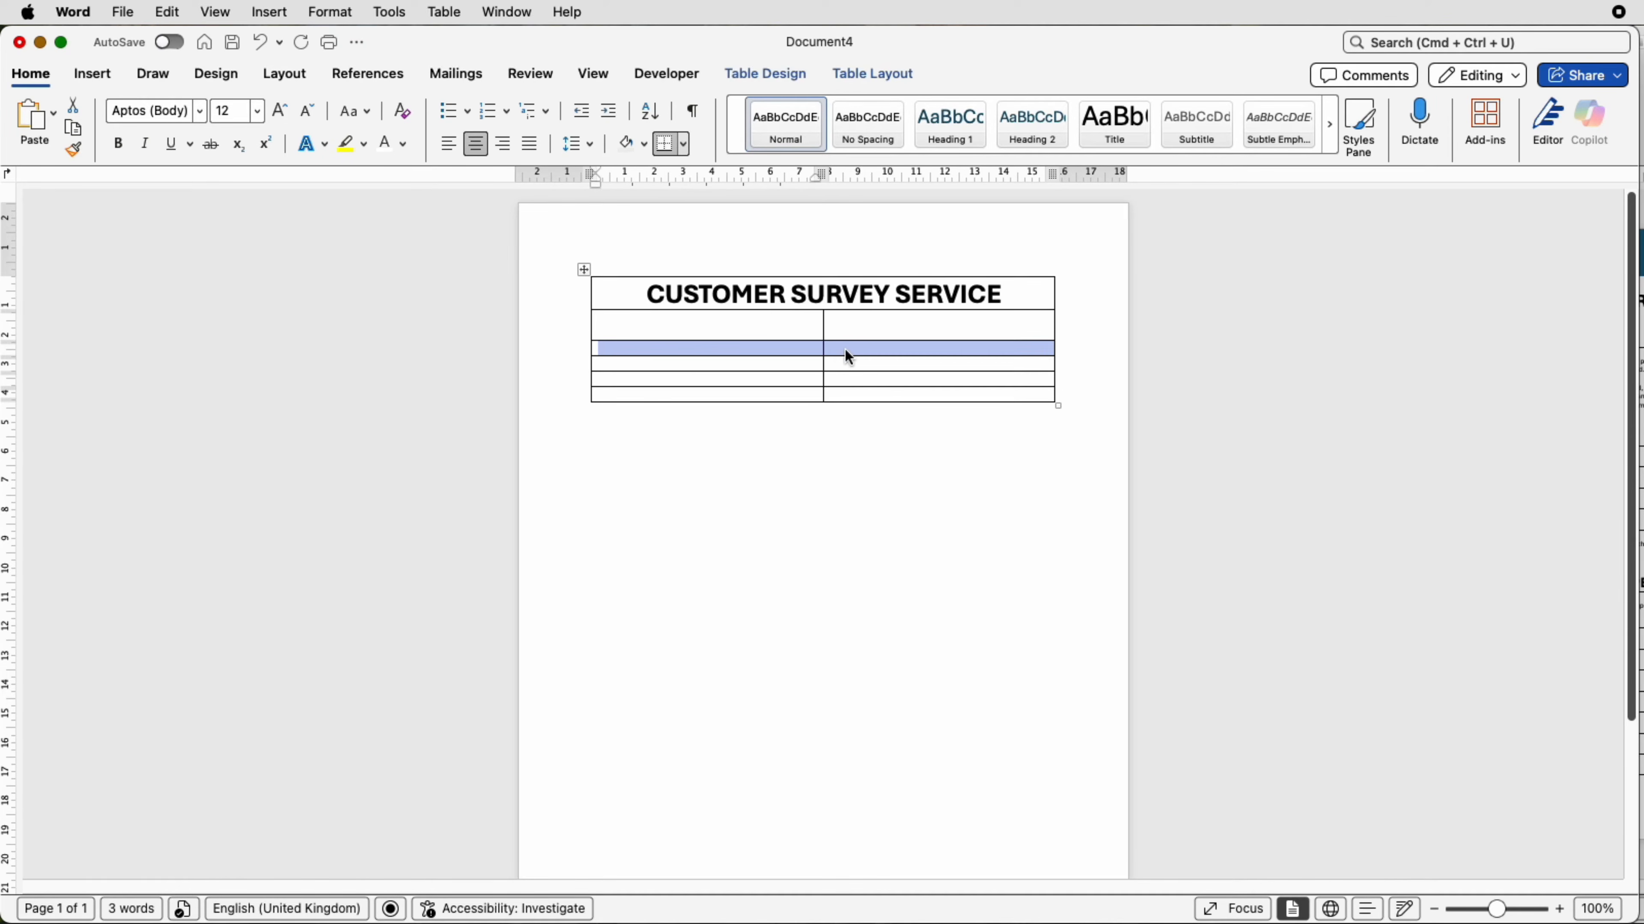
pyautogui.click(839, 72)
pyautogui.click(569, 123)
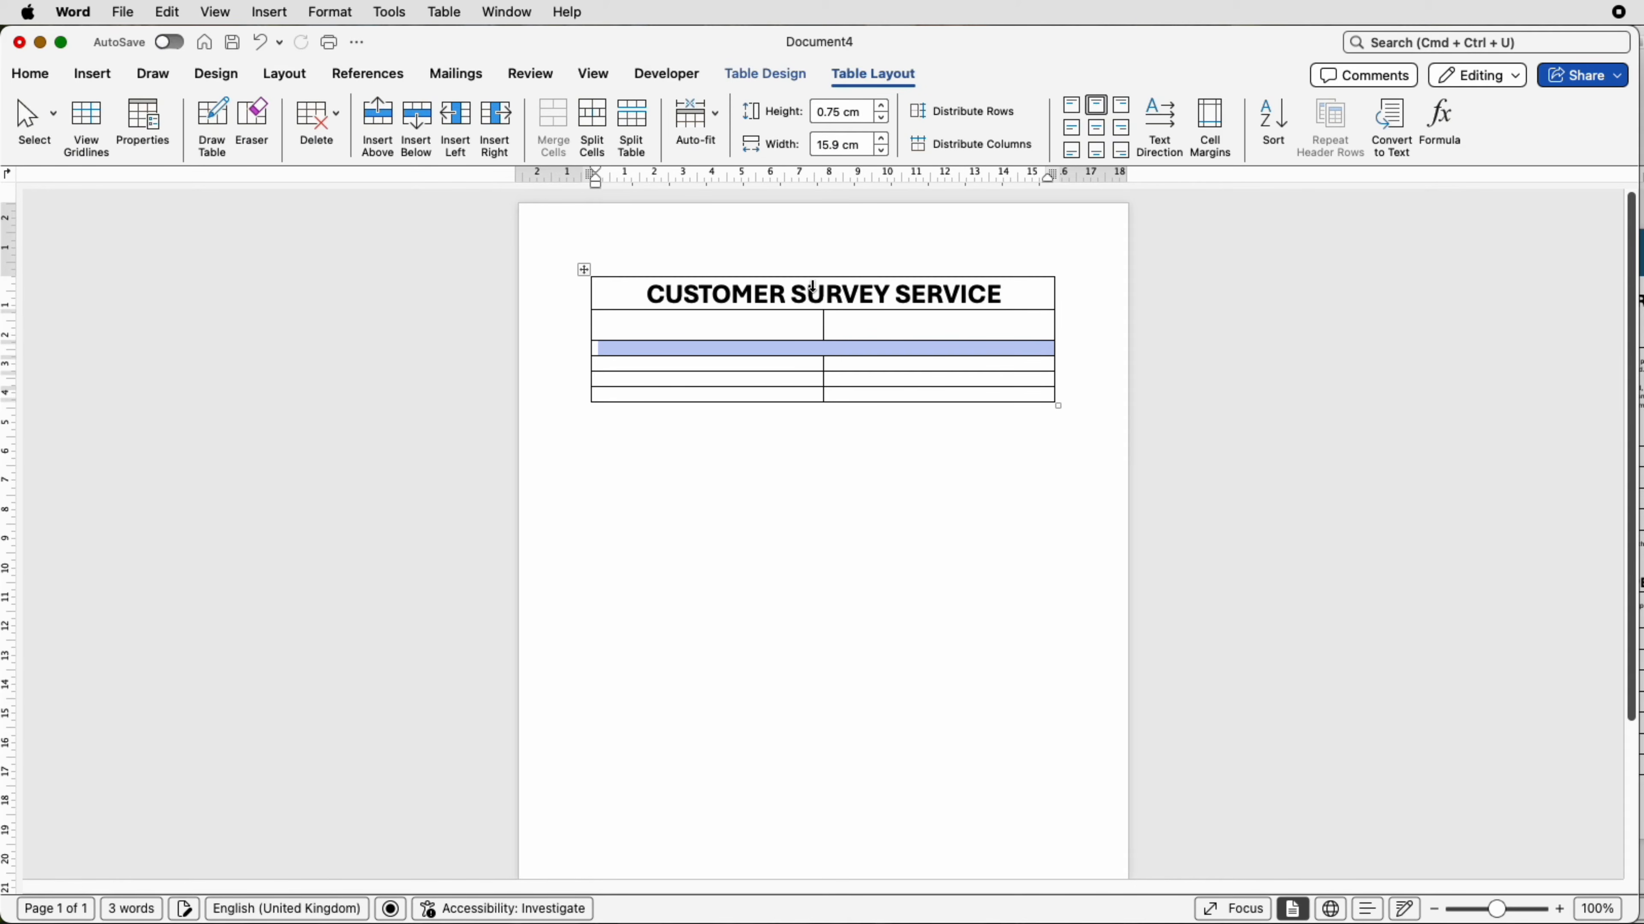
# - Enter the heading "SURVEY TEMPLATE TITLE" in the merged third row and align it centre left
pyautogui.click(693, 346)
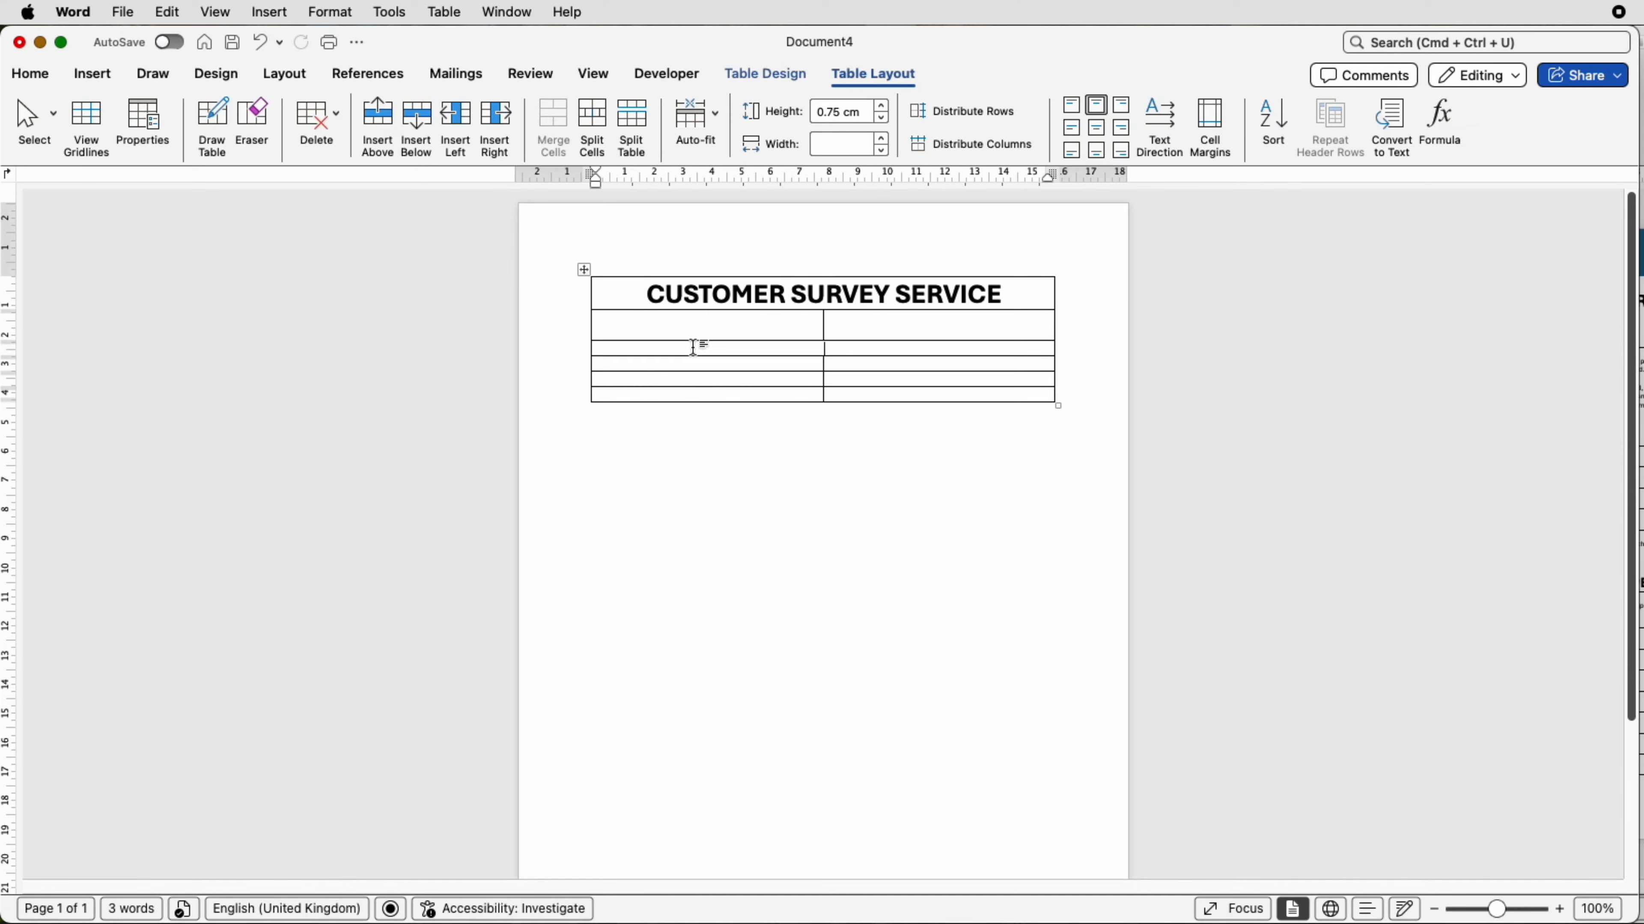
pyautogui.write('SURVEY TEMPLATE TITLE')
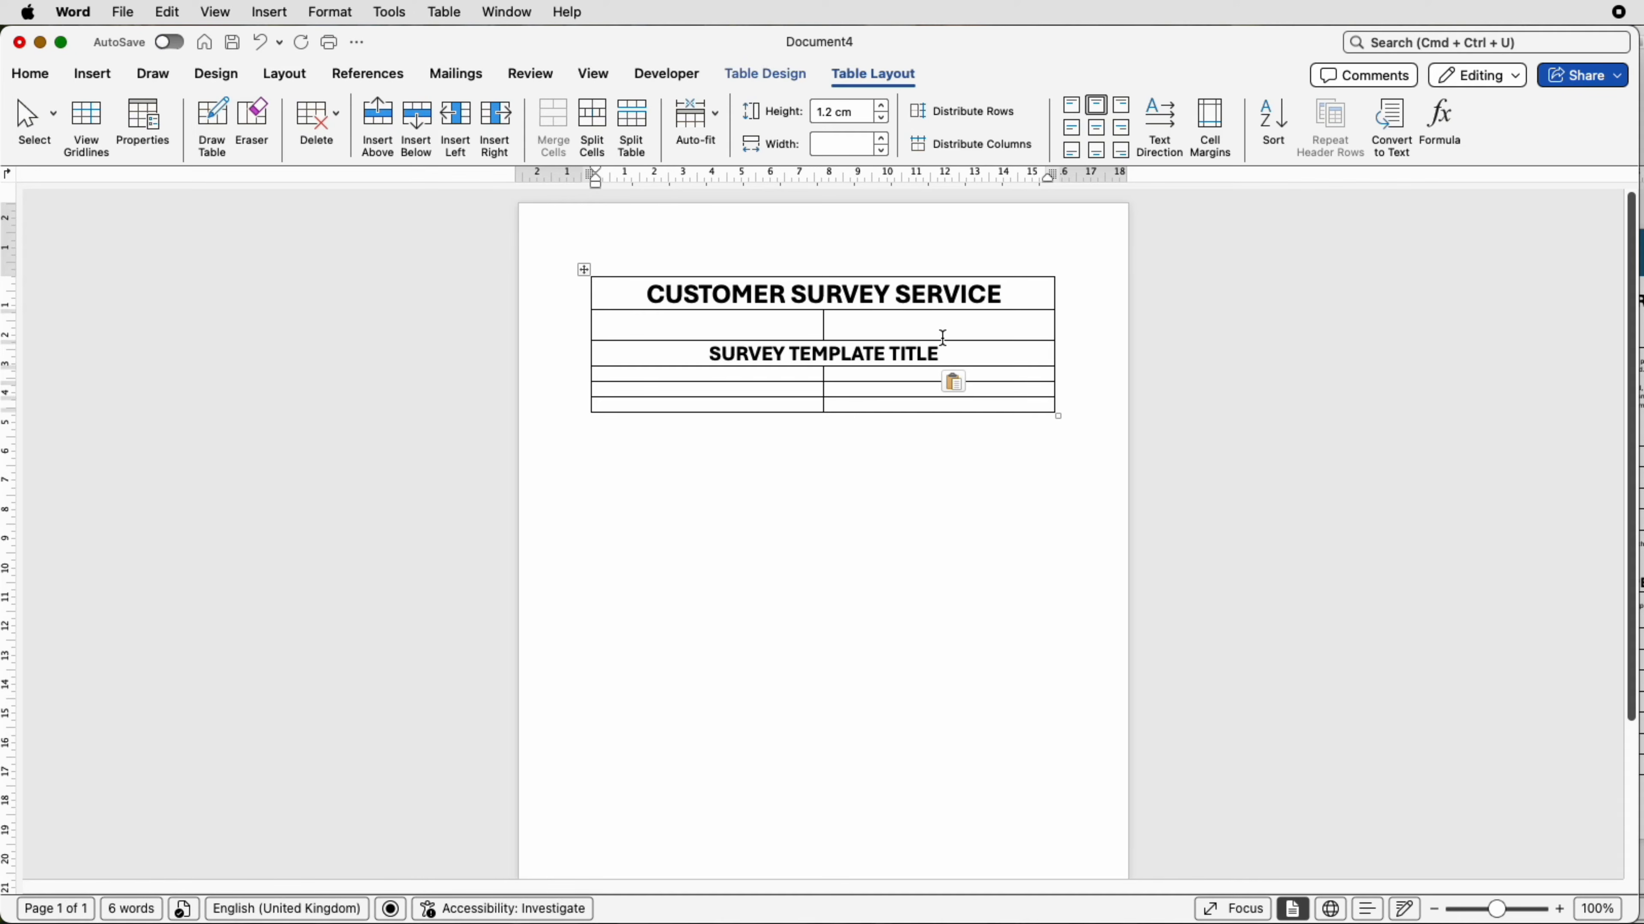
pyautogui.click(1073, 133)
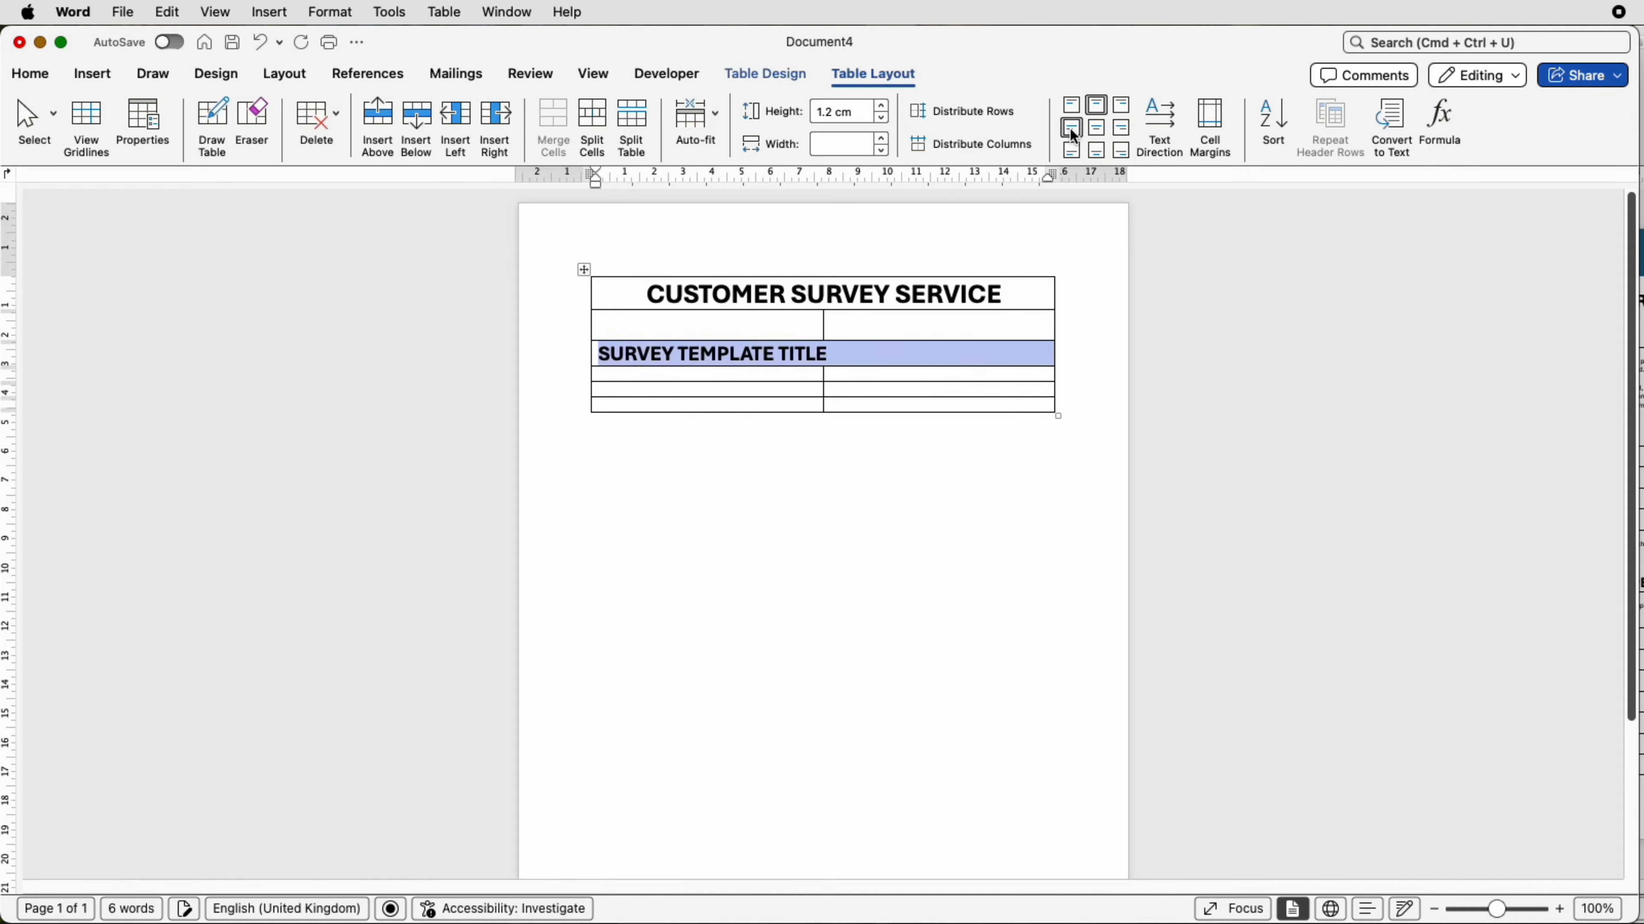
pyautogui.click(884, 373)
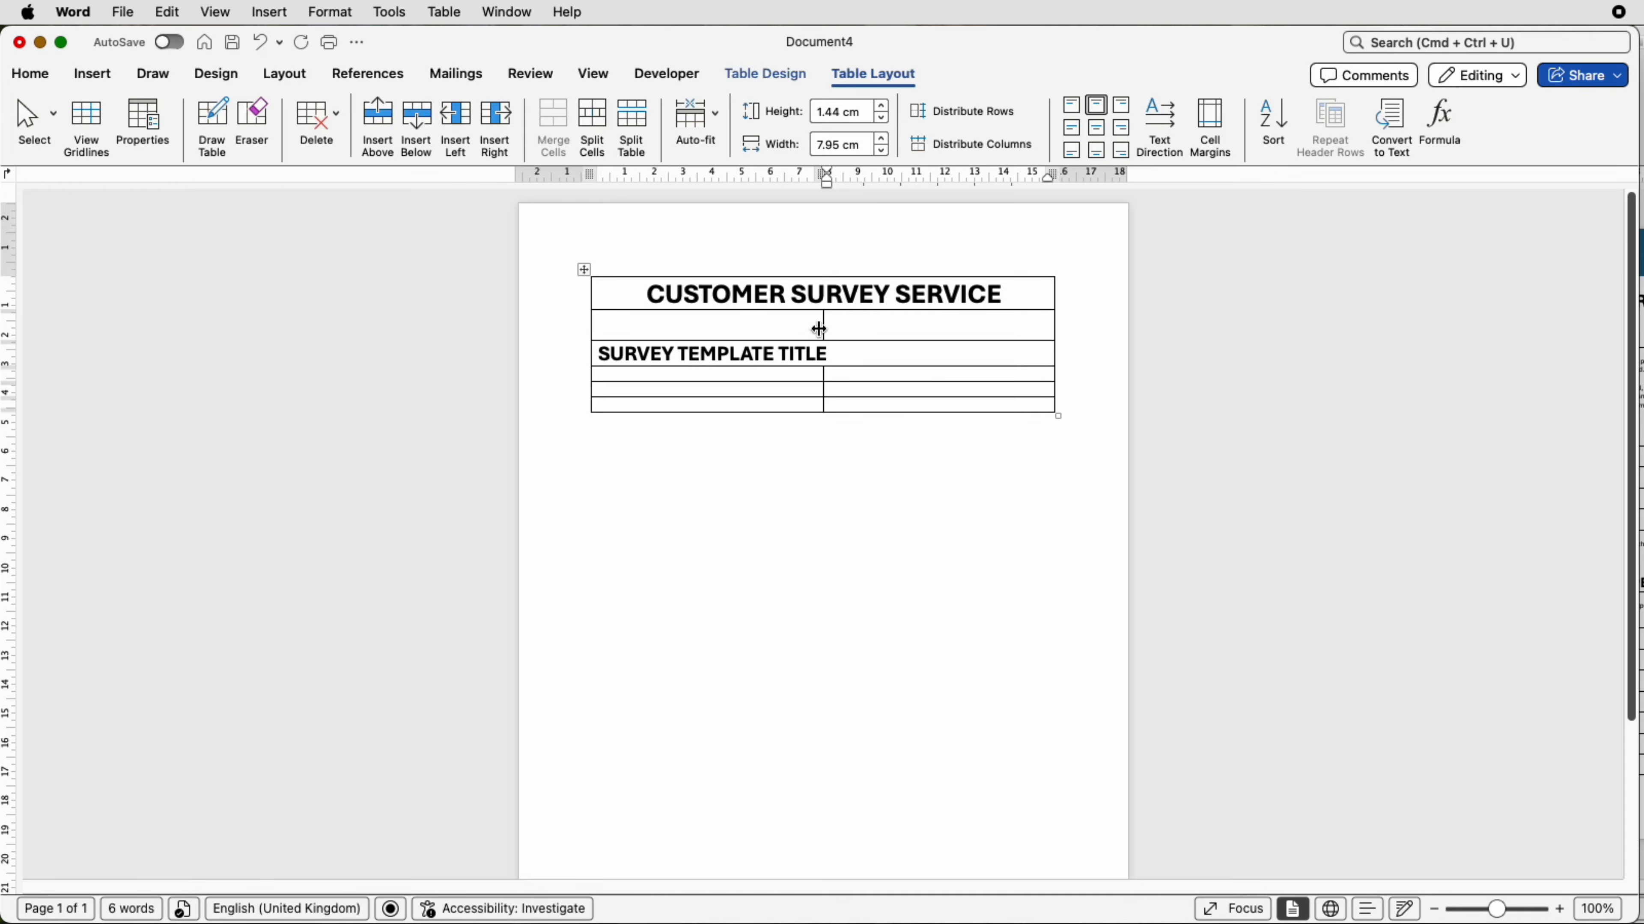
# - Remove all borders from the whole table and turn on its gridlines
pyautogui.click(582, 268)
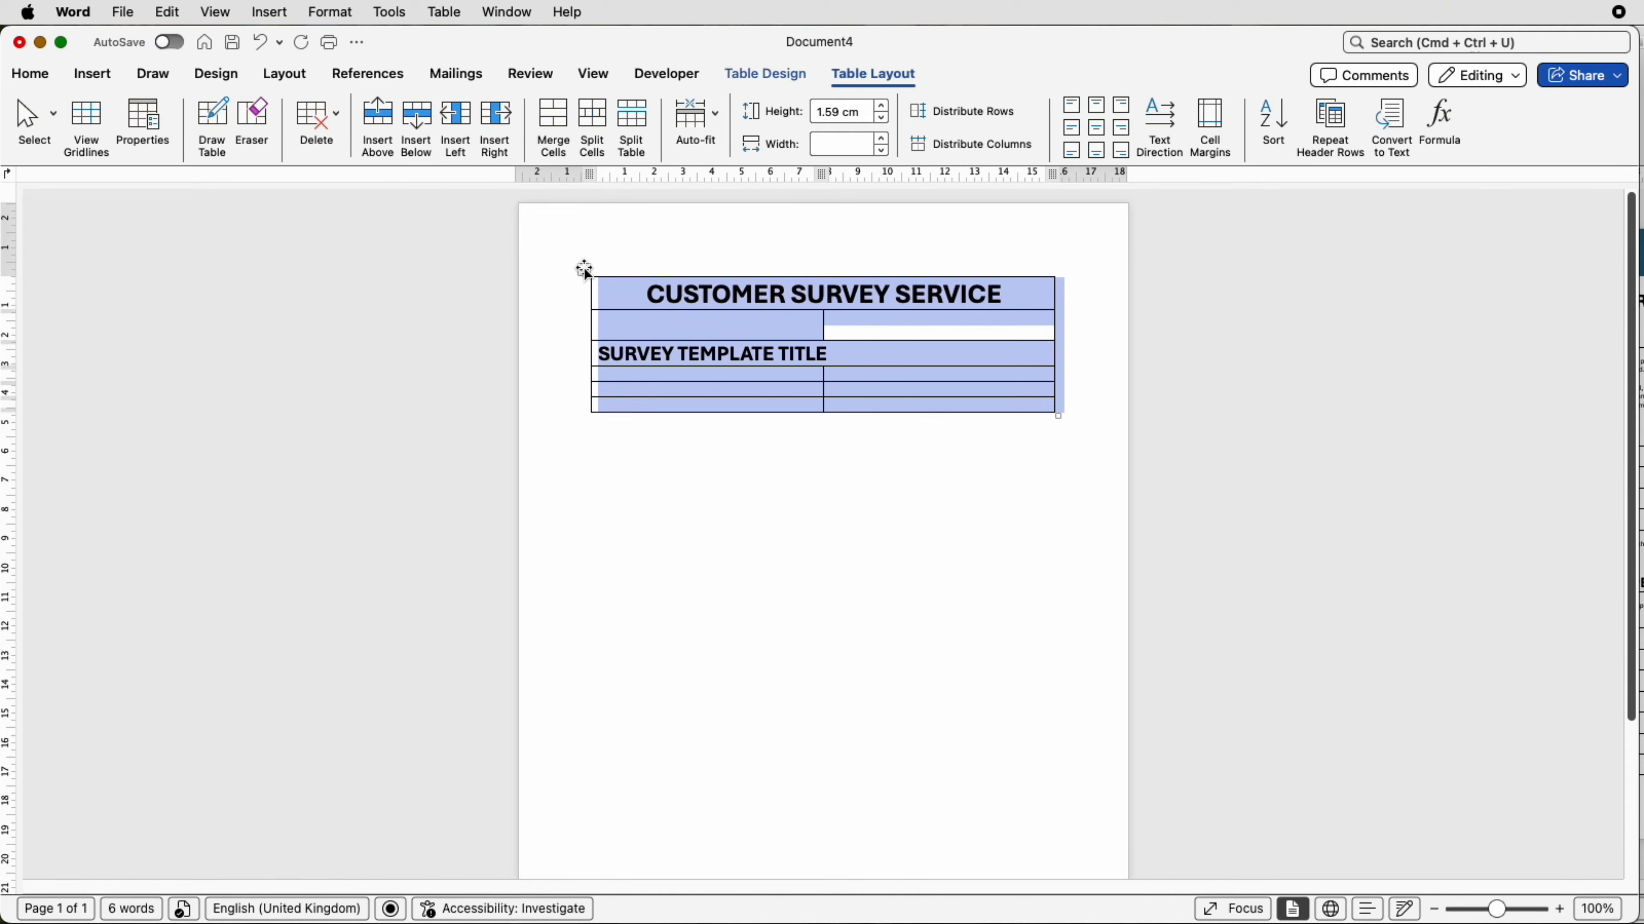
pyautogui.click(781, 79)
pyautogui.click(1509, 124)
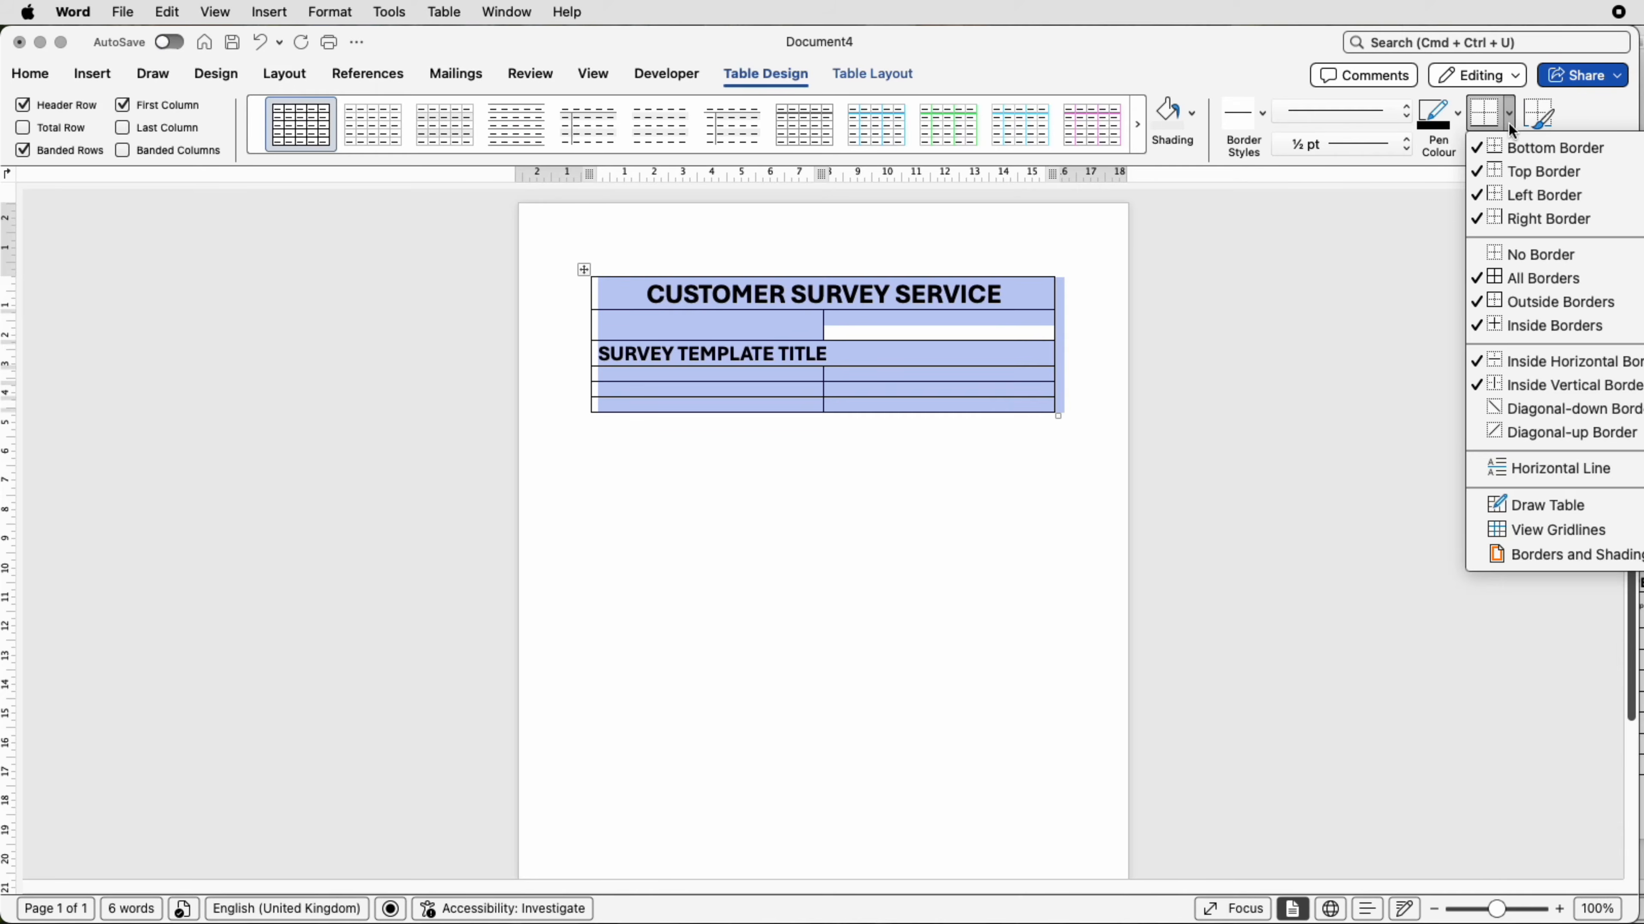
pyautogui.click(1501, 254)
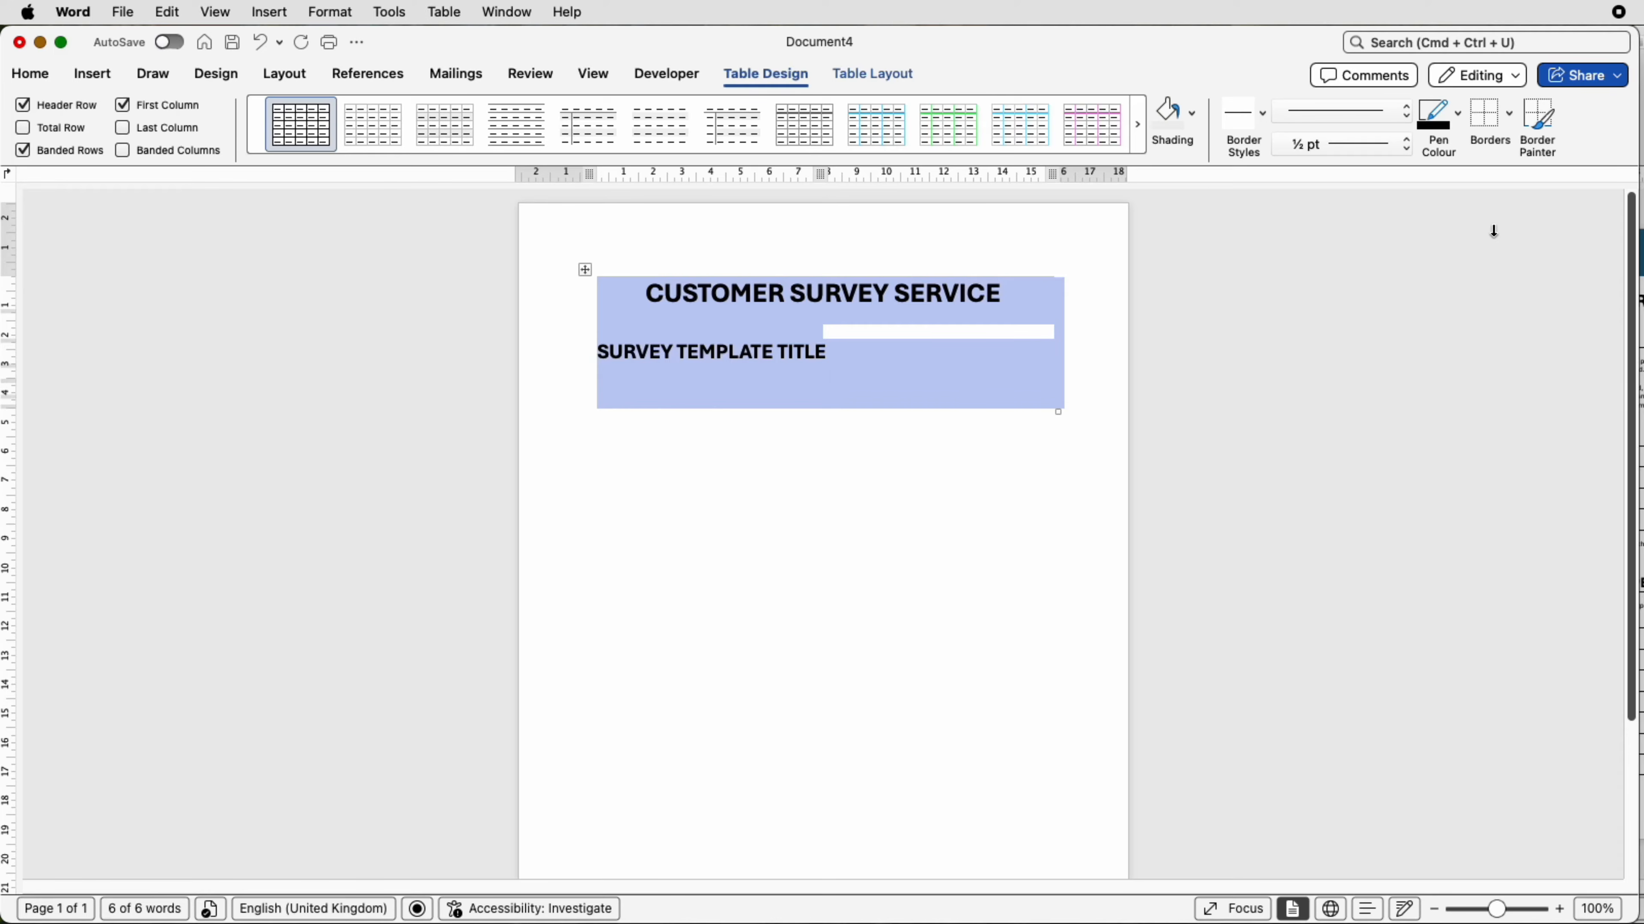
pyautogui.click(1508, 123)
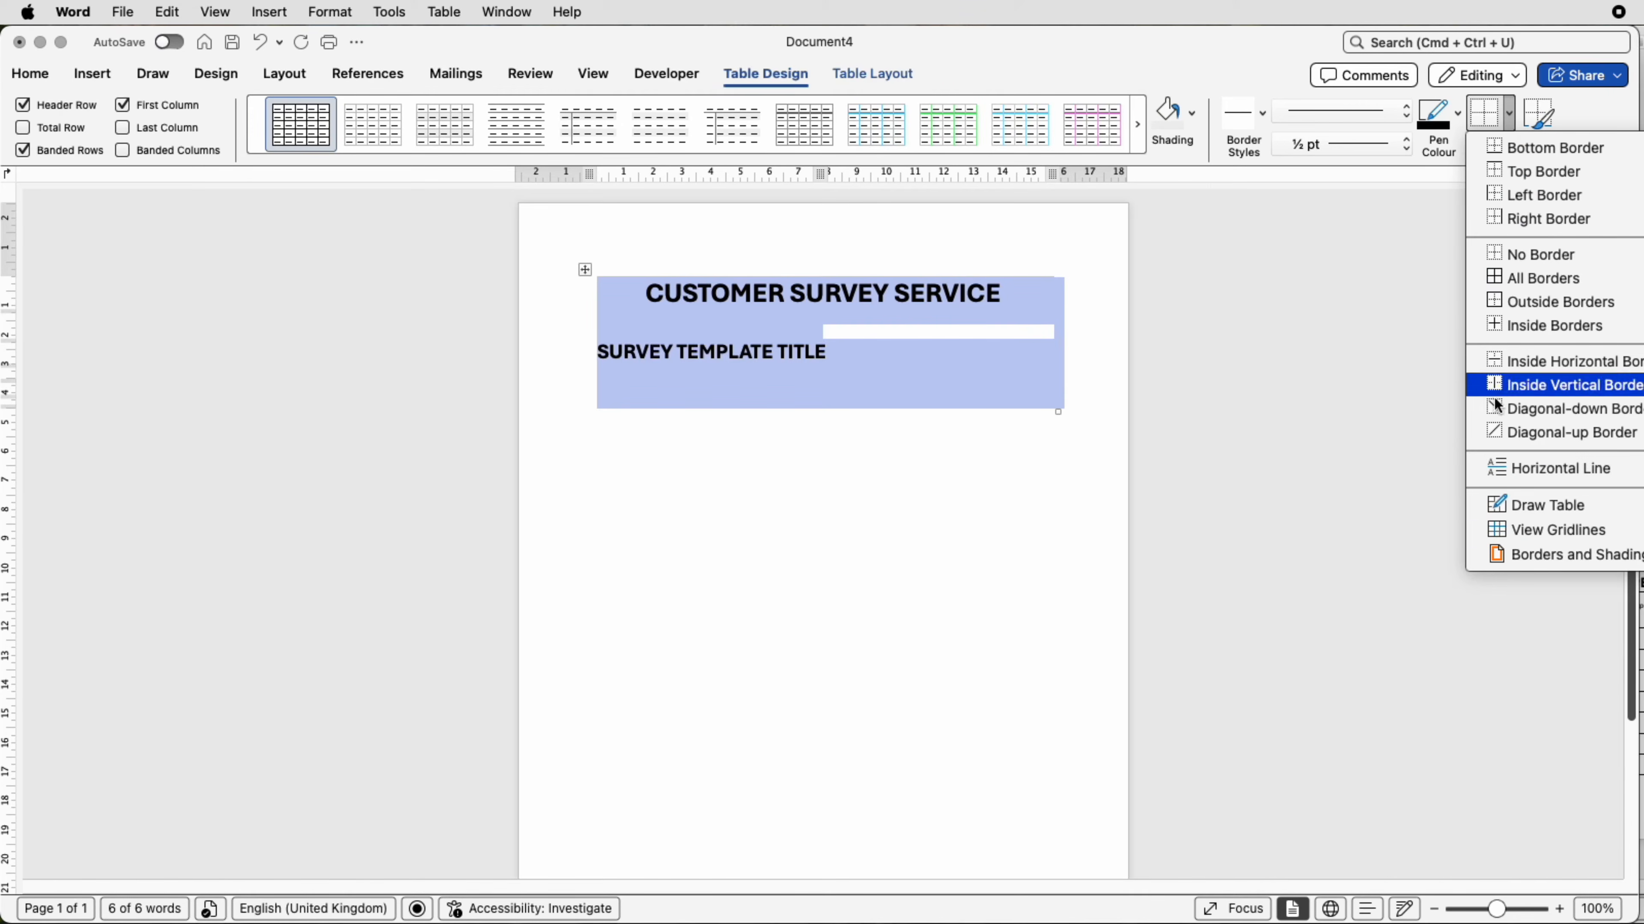
pyautogui.click(1502, 528)
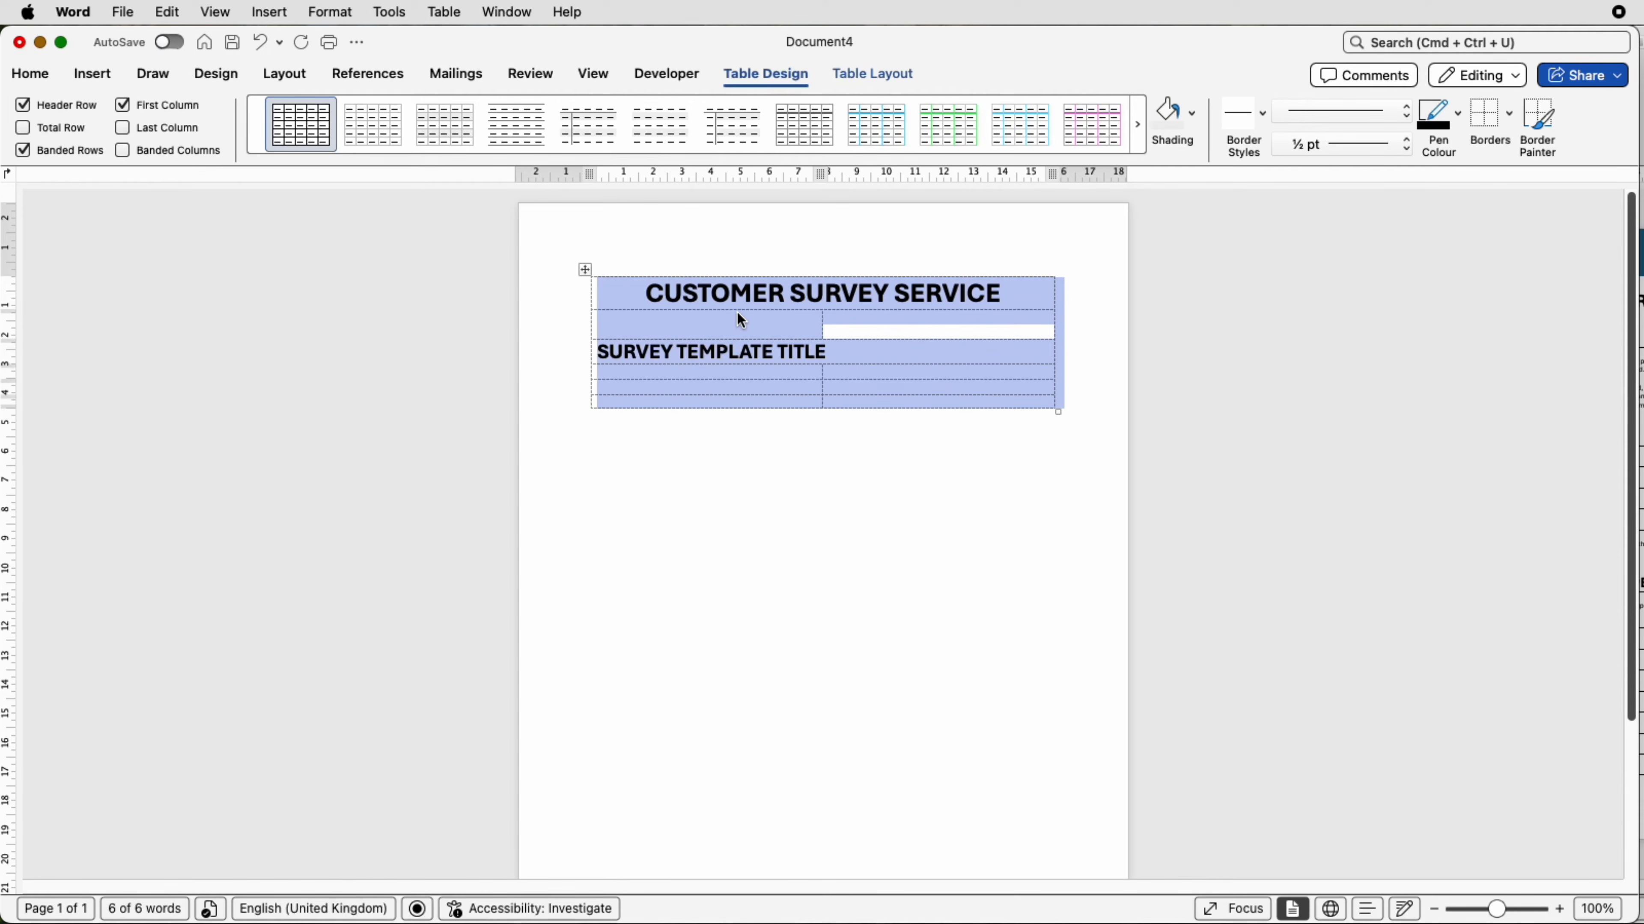
# - Add a bottom border to the "SURVEY TEMPLATE TITLE" row
pyautogui.click(879, 363)
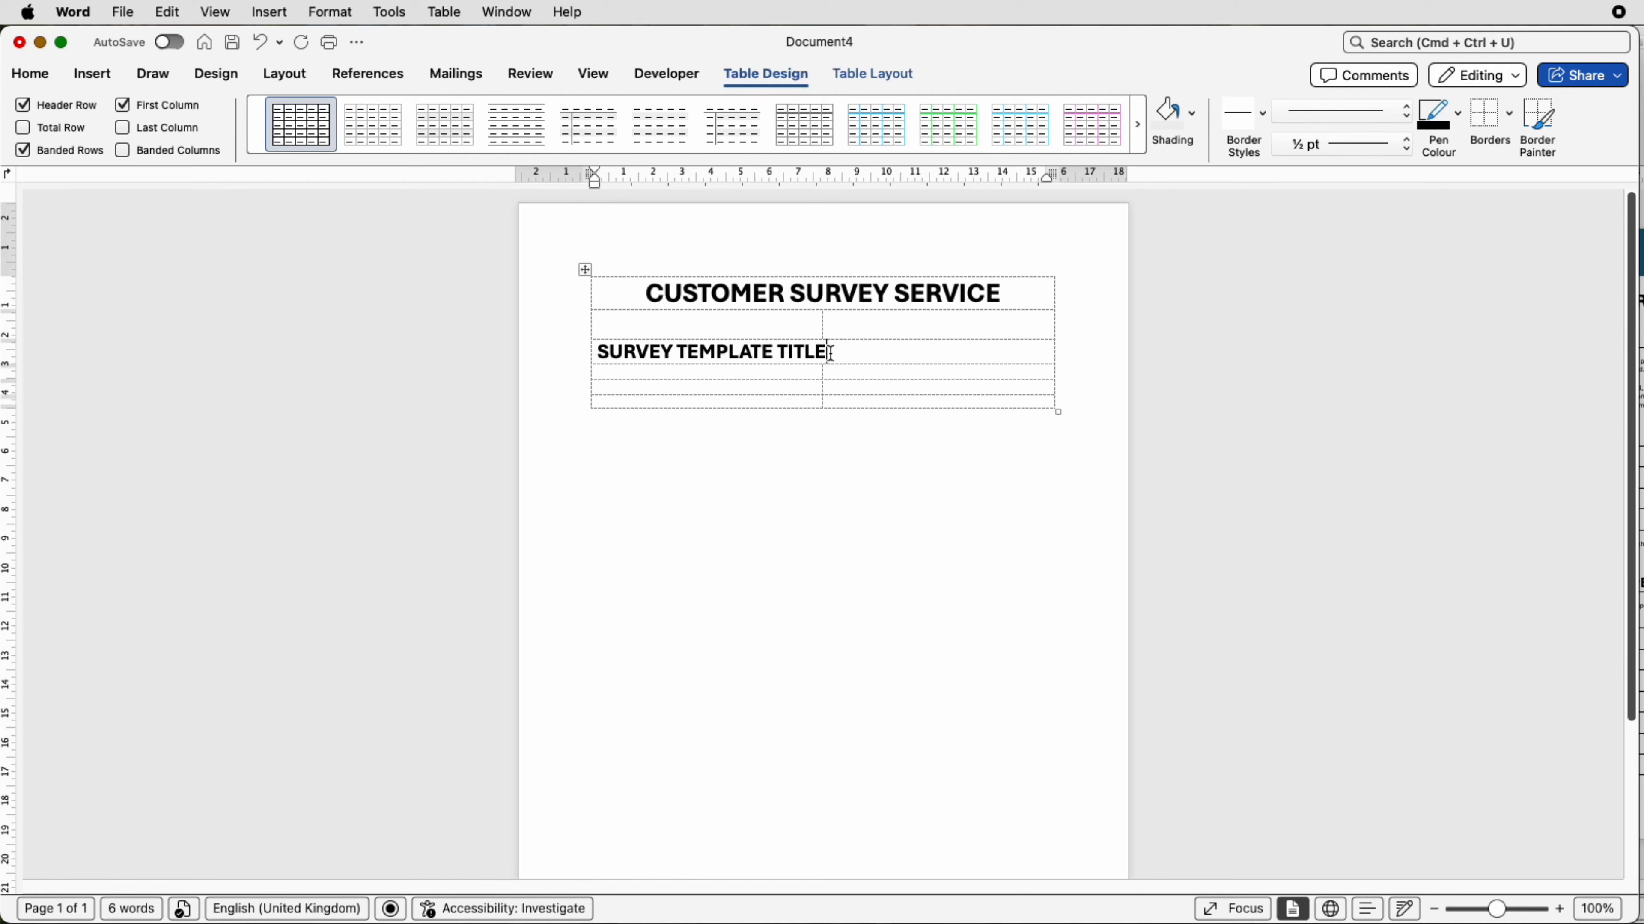
pyautogui.click(1509, 115)
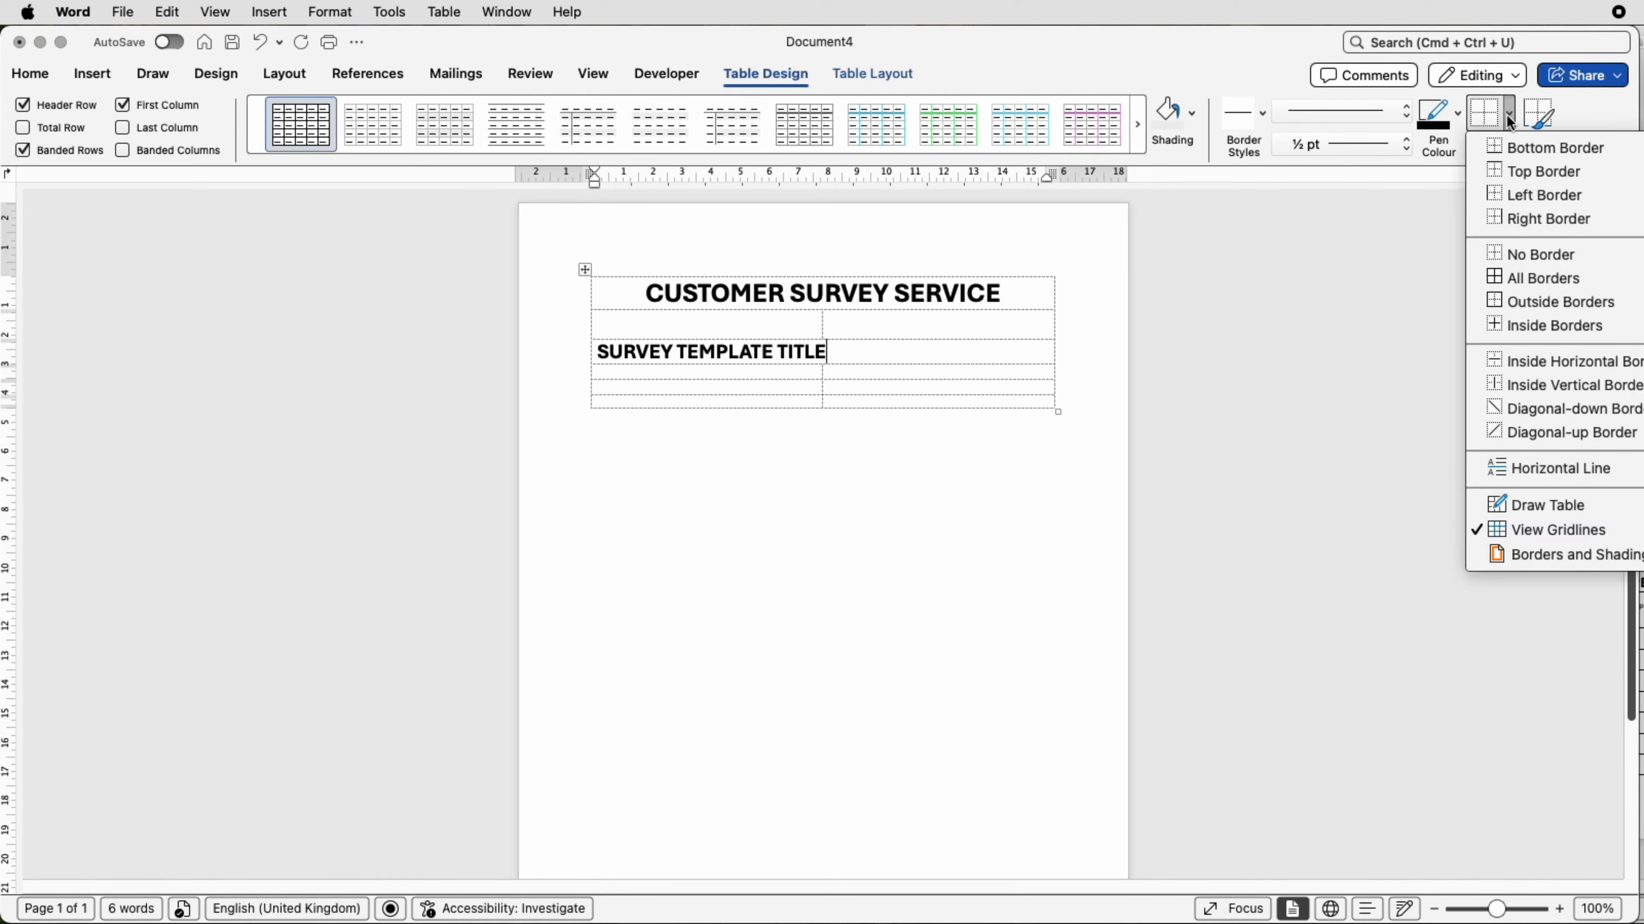
pyautogui.click(1512, 153)
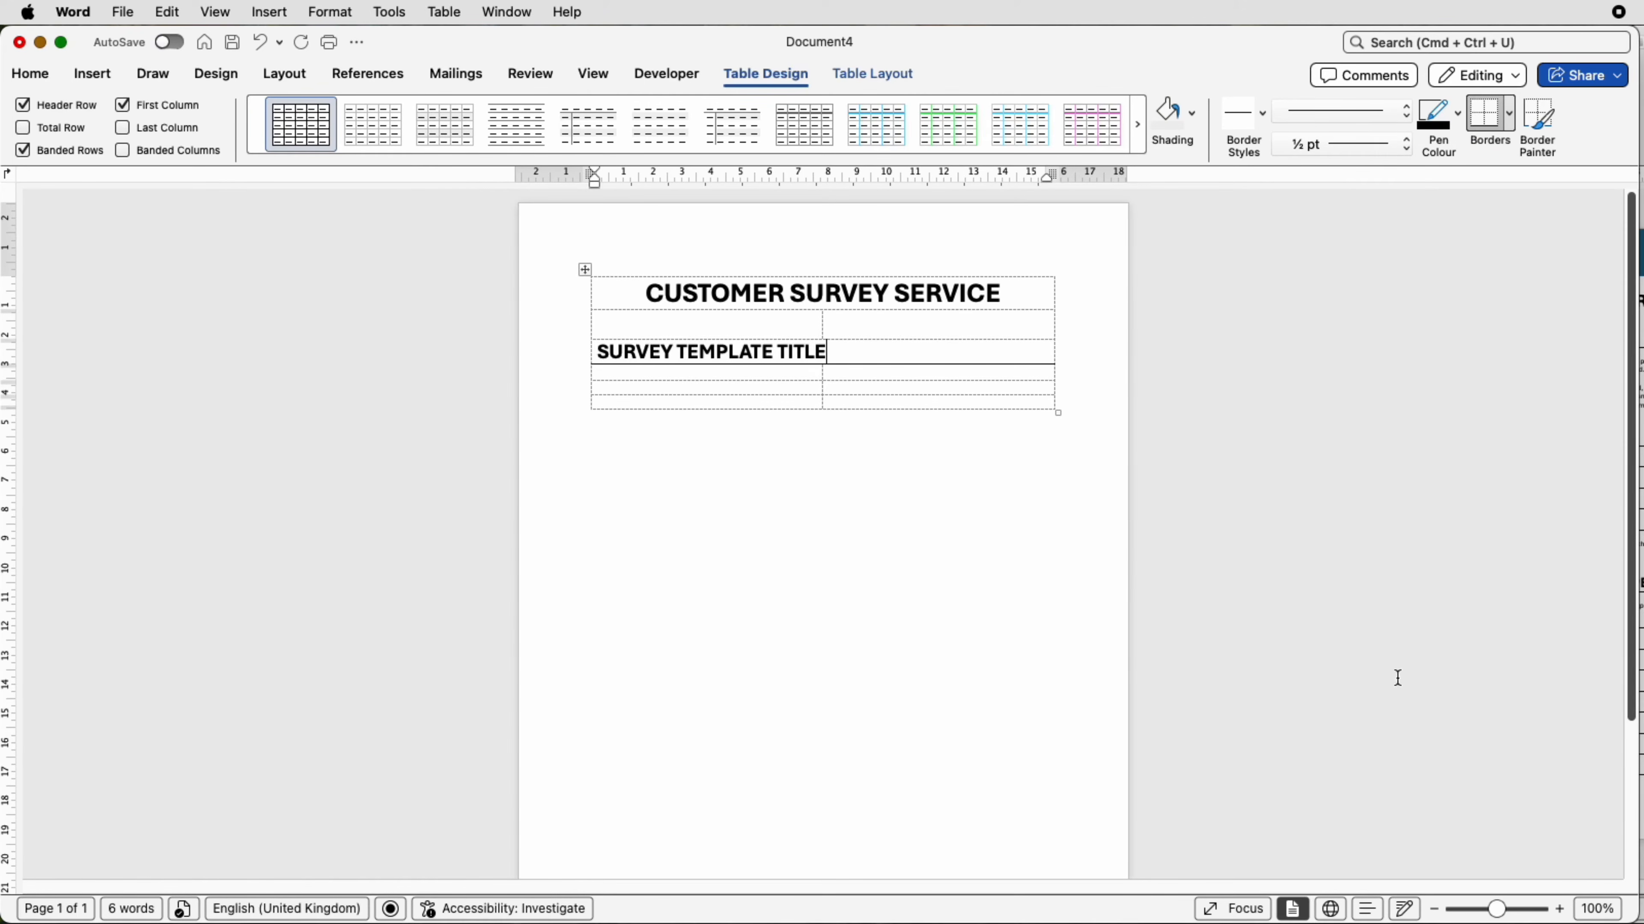
# - Merge the fifth row's cells and insert the two introductory paragraphs from the finished survey document, starting with "Video provides a powerful way"
pyautogui.moveTo(1496, 909); pyautogui.dragTo(1508, 909)
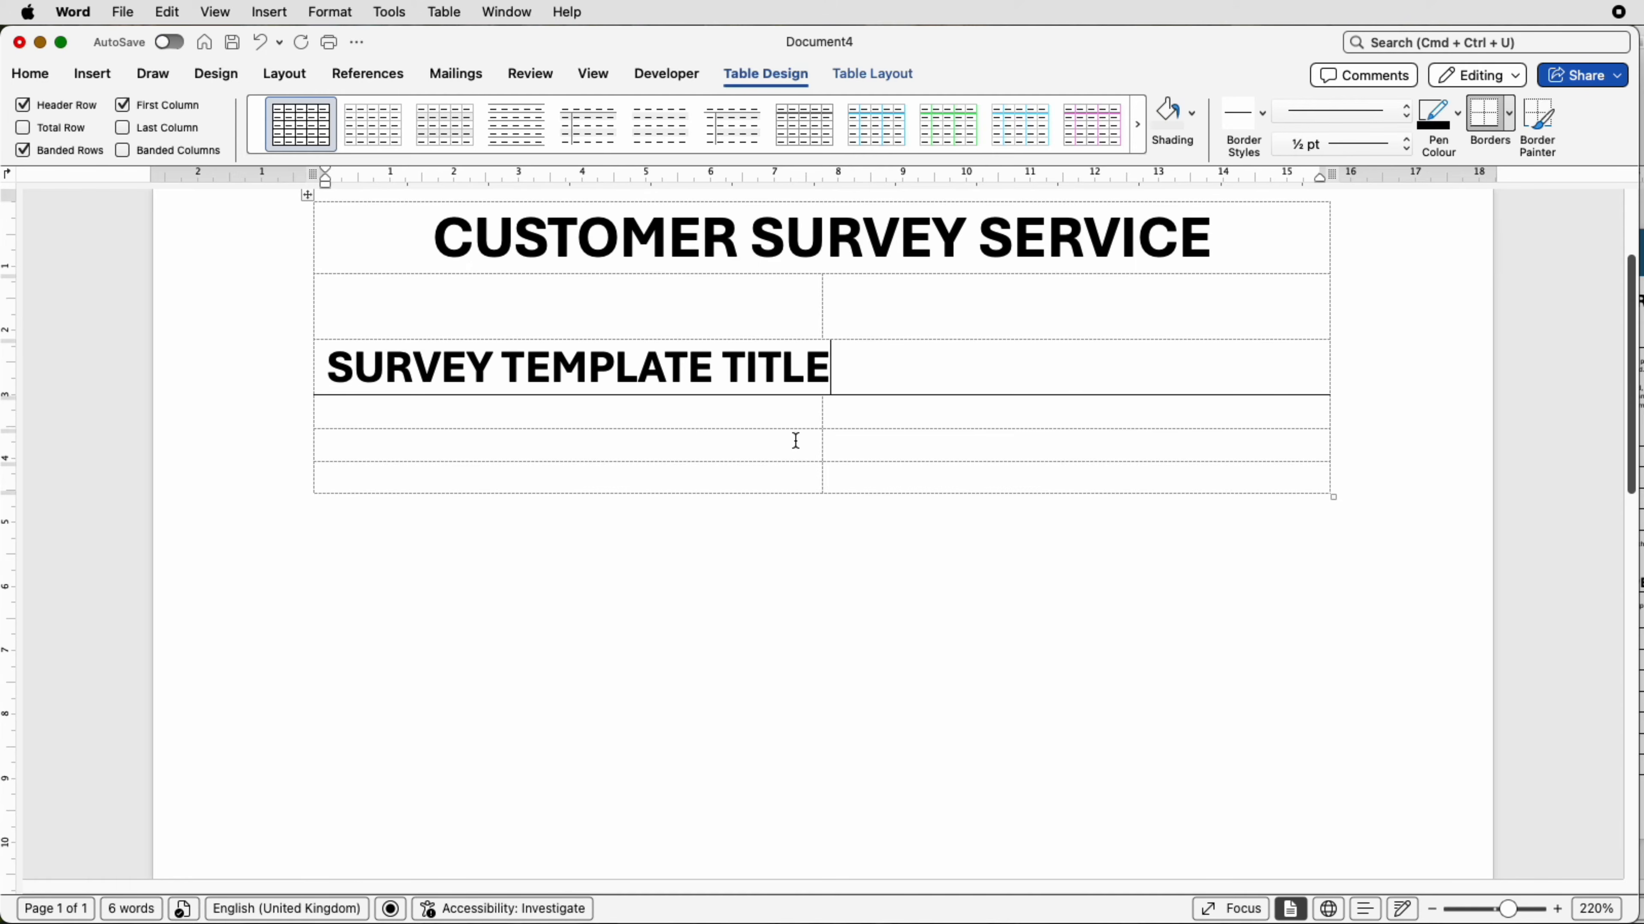
pyautogui.moveTo(796, 441); pyautogui.dragTo(855, 440)
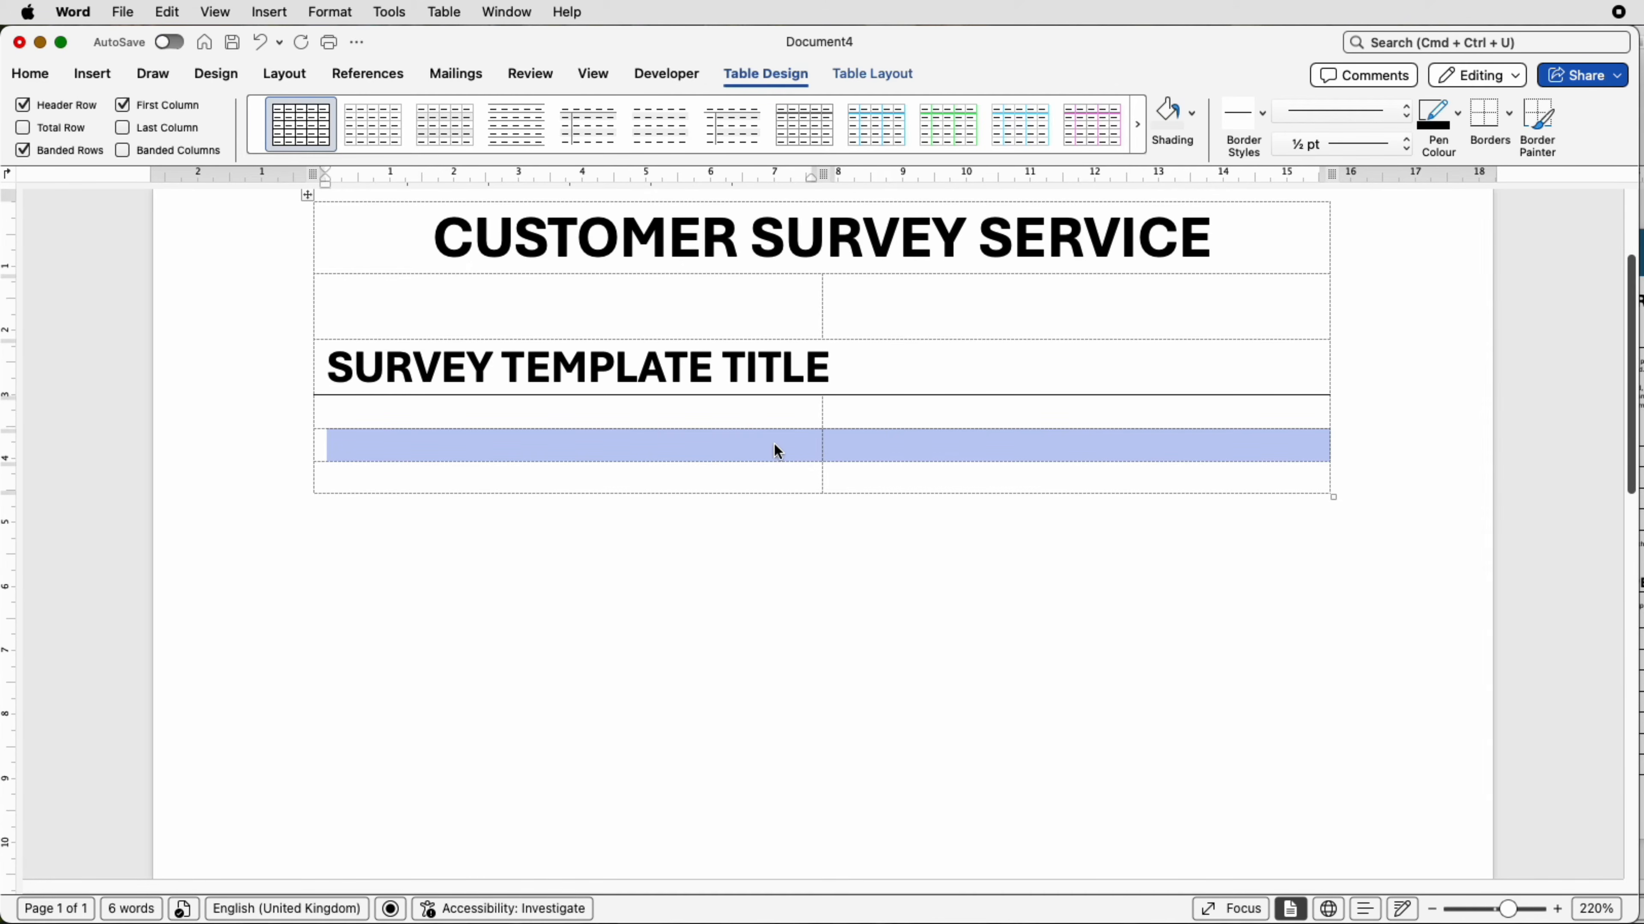
pyautogui.click(858, 78)
pyautogui.click(558, 120)
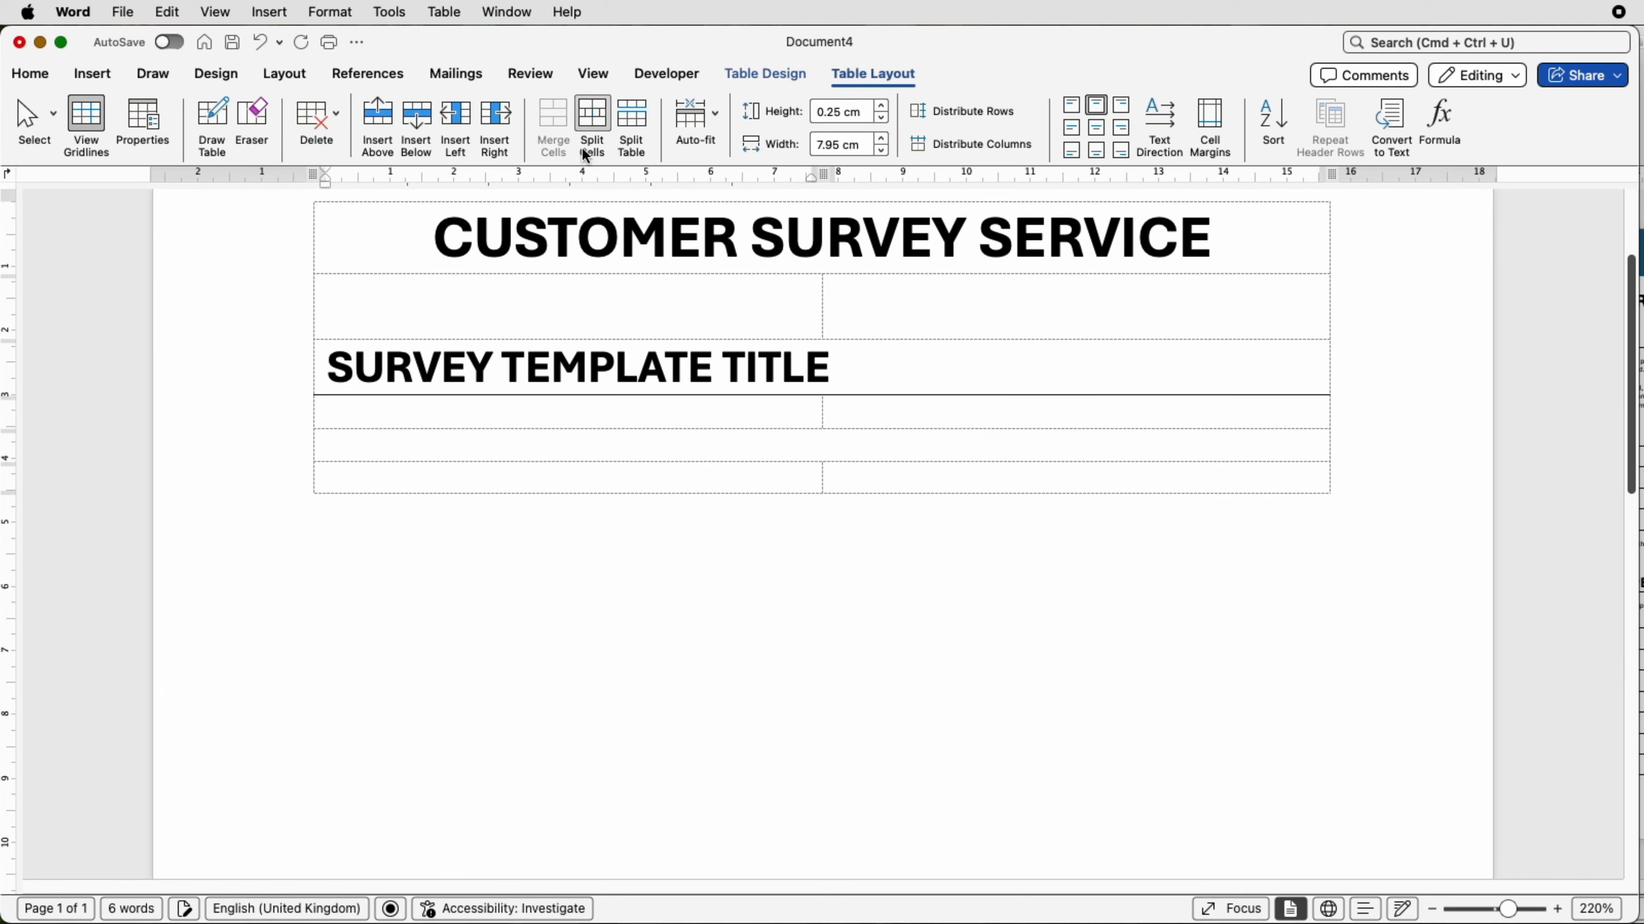
pyautogui.click(805, 450)
pyautogui.click(1642, 473)
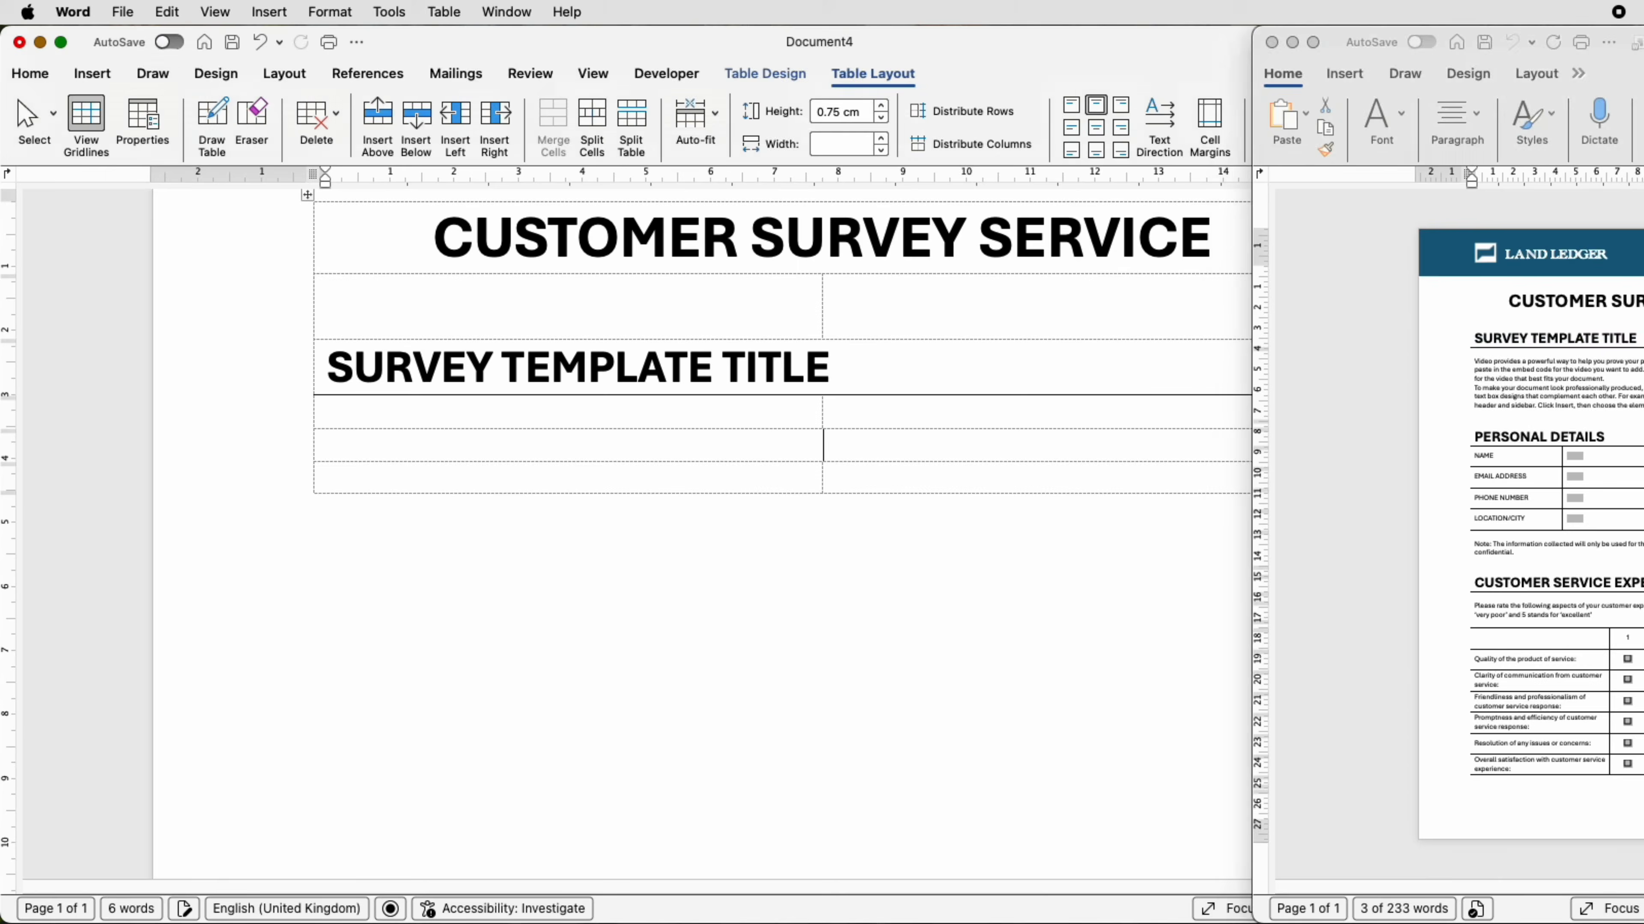
pyautogui.write('Video provides a powerful way to help you prove your point. When you click Online Video, you can paste in the embed code for the video you want to add. You can also type a keyword to search online for the video that best fits your document. To make your document look professionally produced, Word provides header, footer, cover page and text box designs that complement each other. For example, you can add a matching cover page, header and sidebar. Click Insert, then choose the elements you want from the different galleries.')
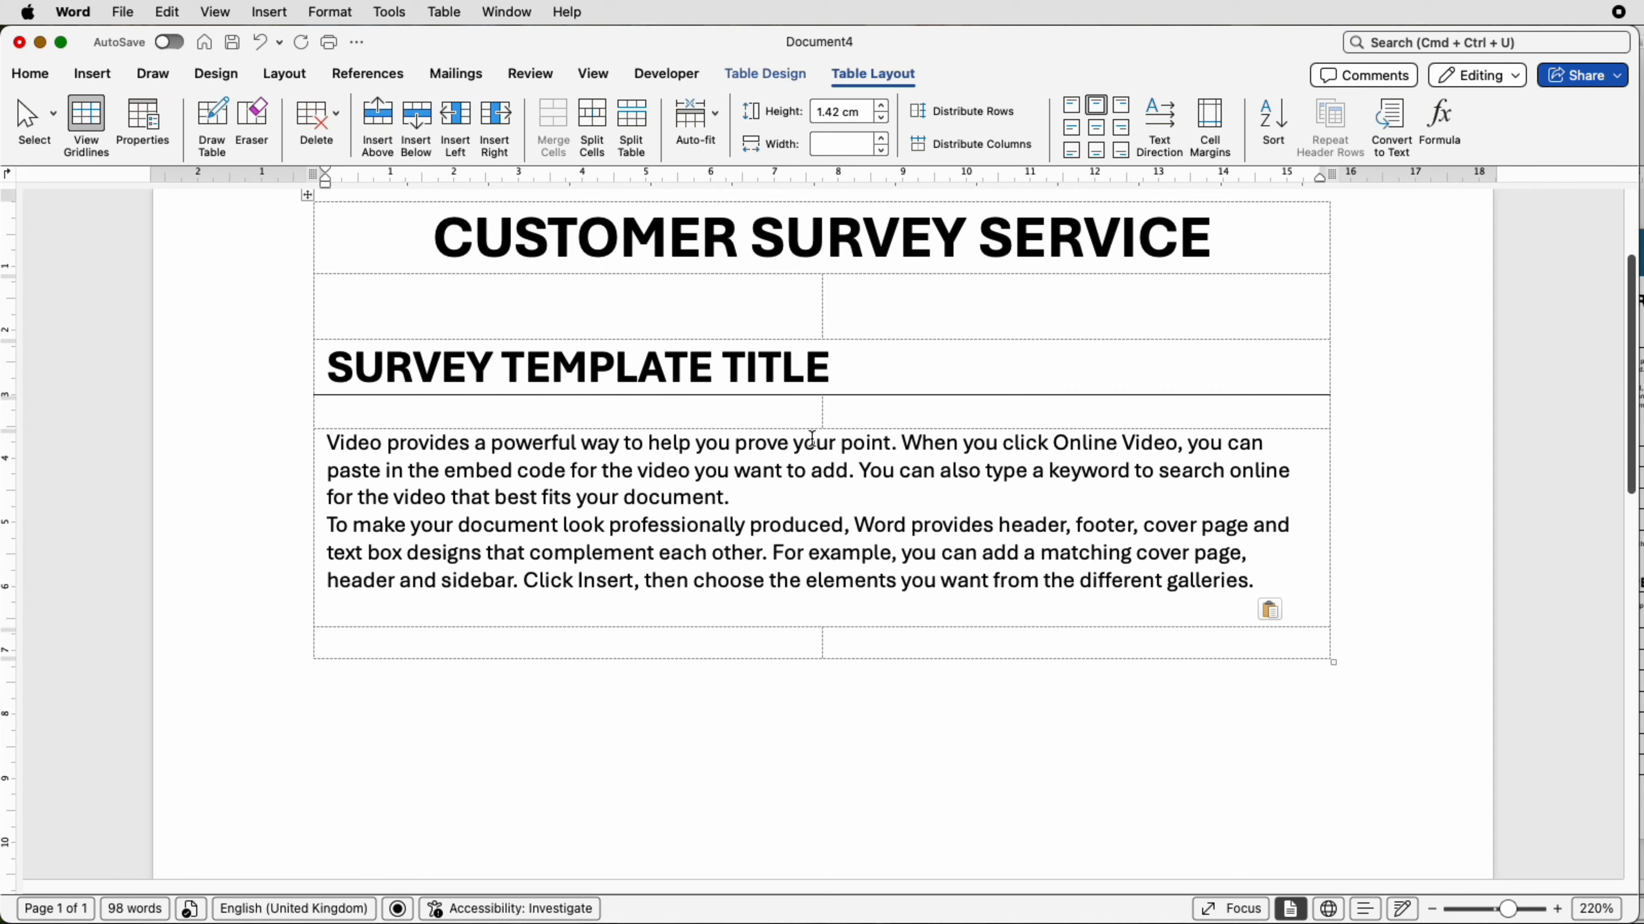
# - Remove the empty line after the introductory paragraphs and add five rows below the table's last row
pyautogui.press('BackSpace')
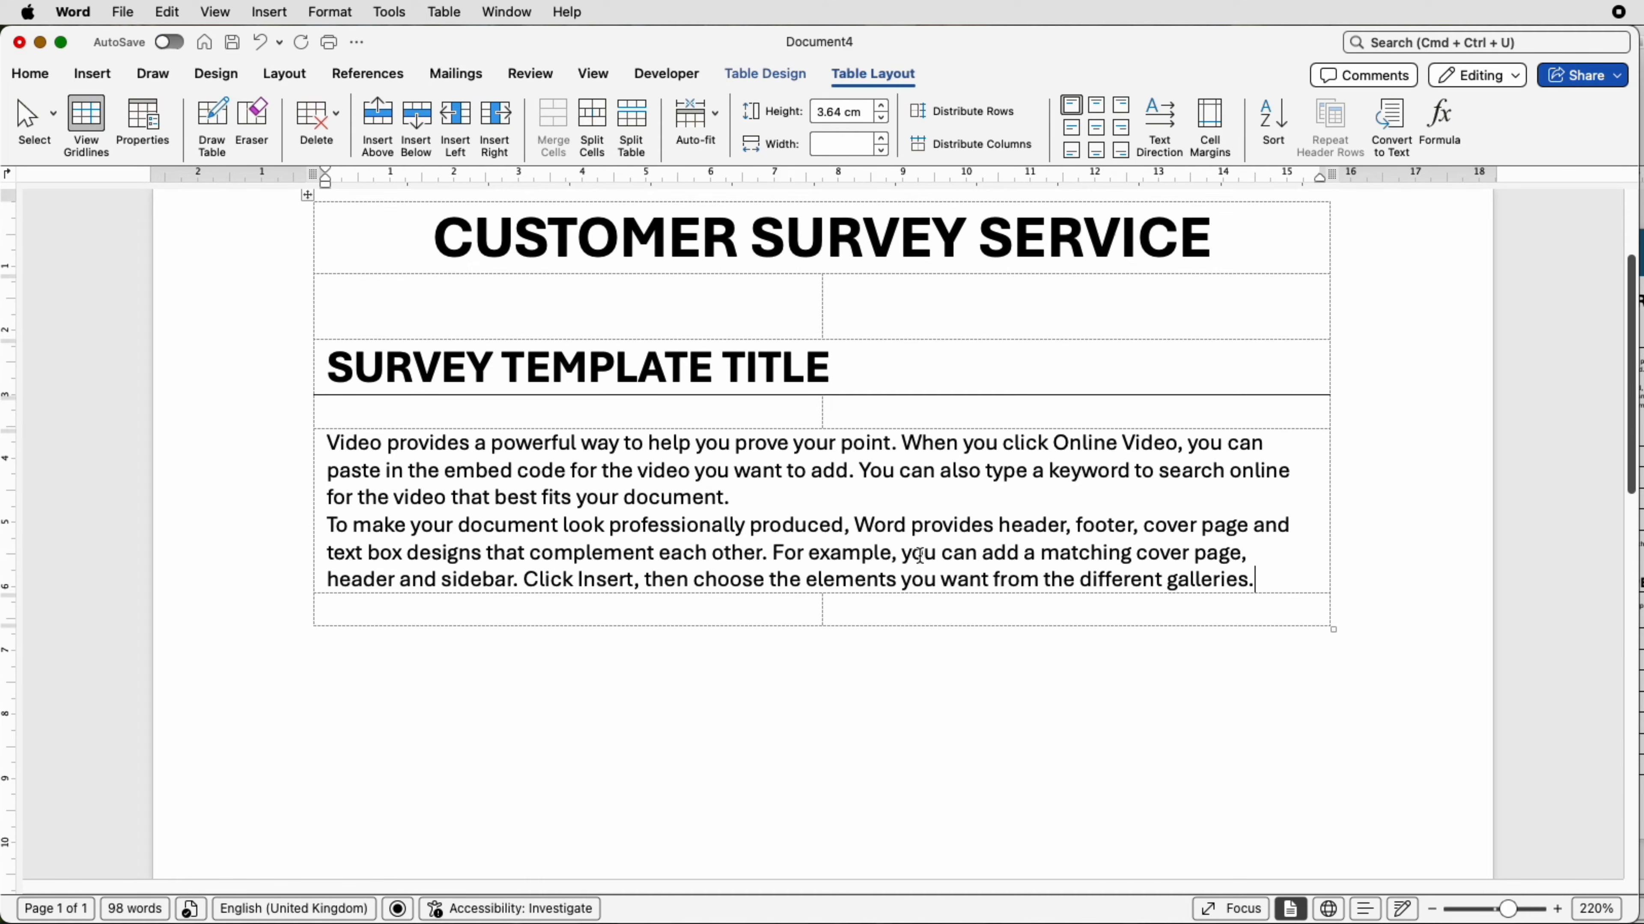
pyautogui.click(860, 611)
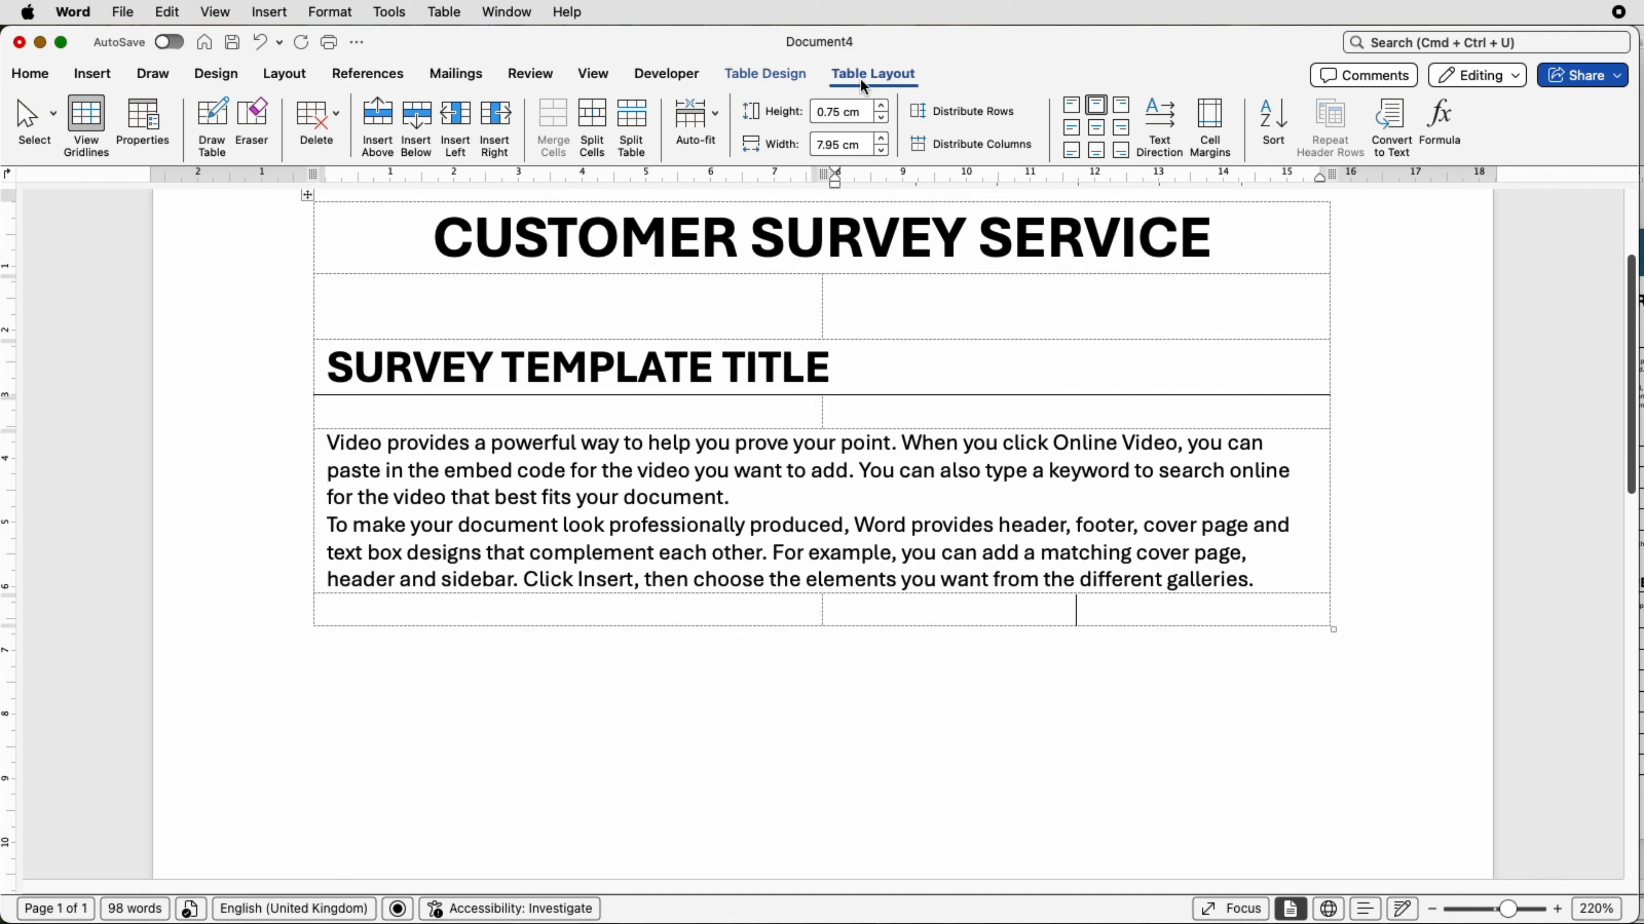
pyautogui.click(420, 140)
pyautogui.click(420, 139)
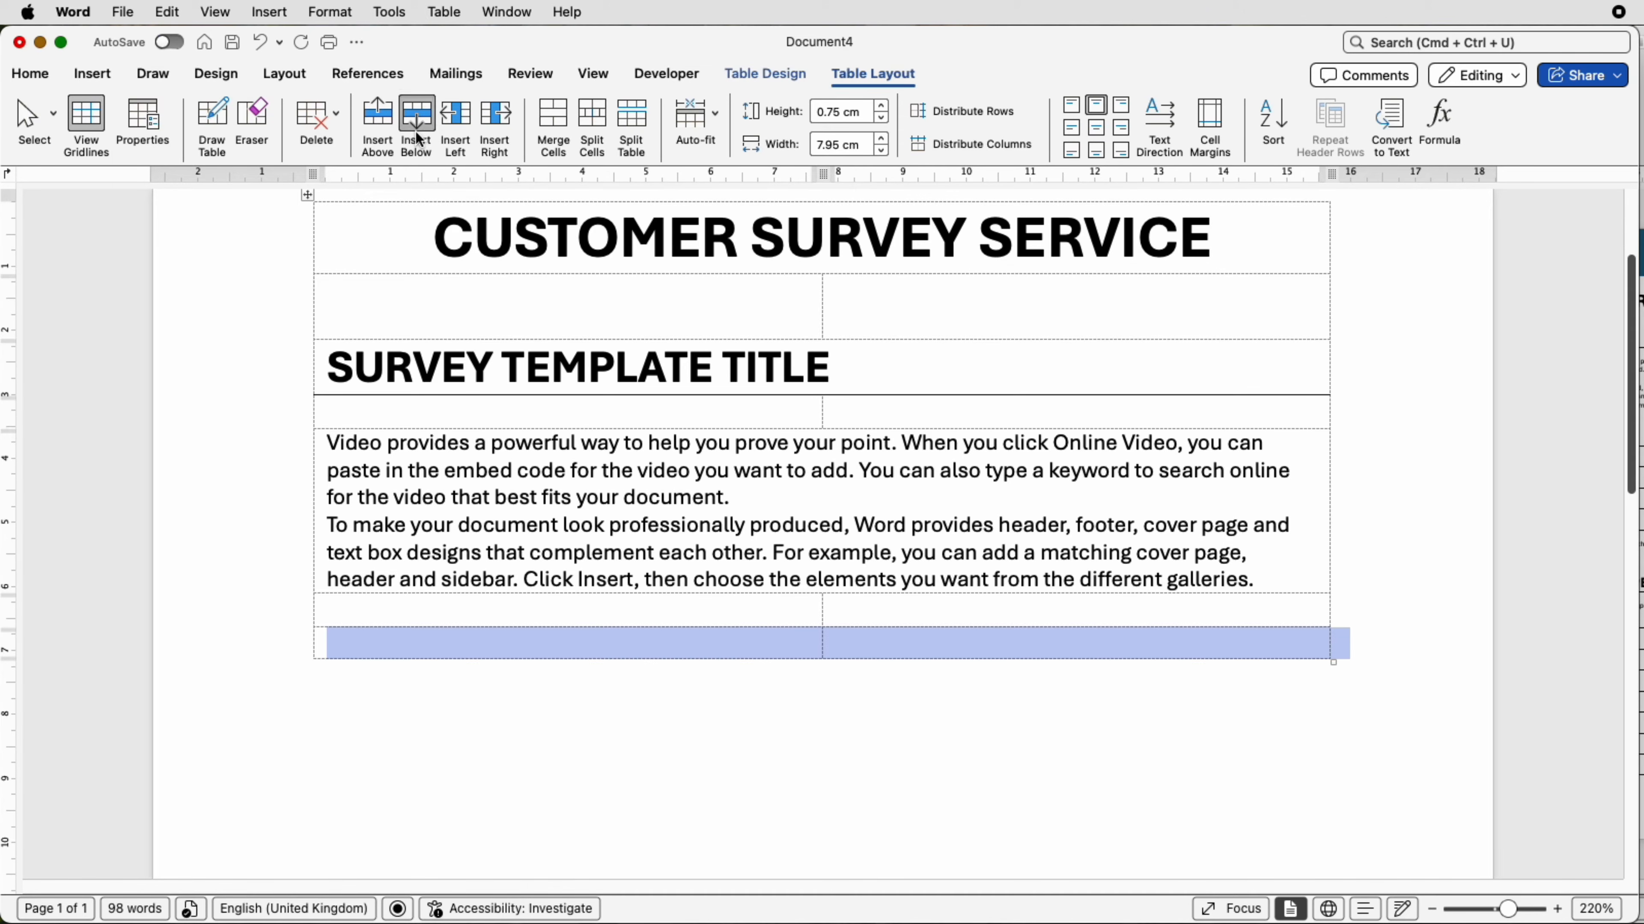
pyautogui.click(420, 140)
pyautogui.click(420, 140)
pyautogui.click(420, 140)
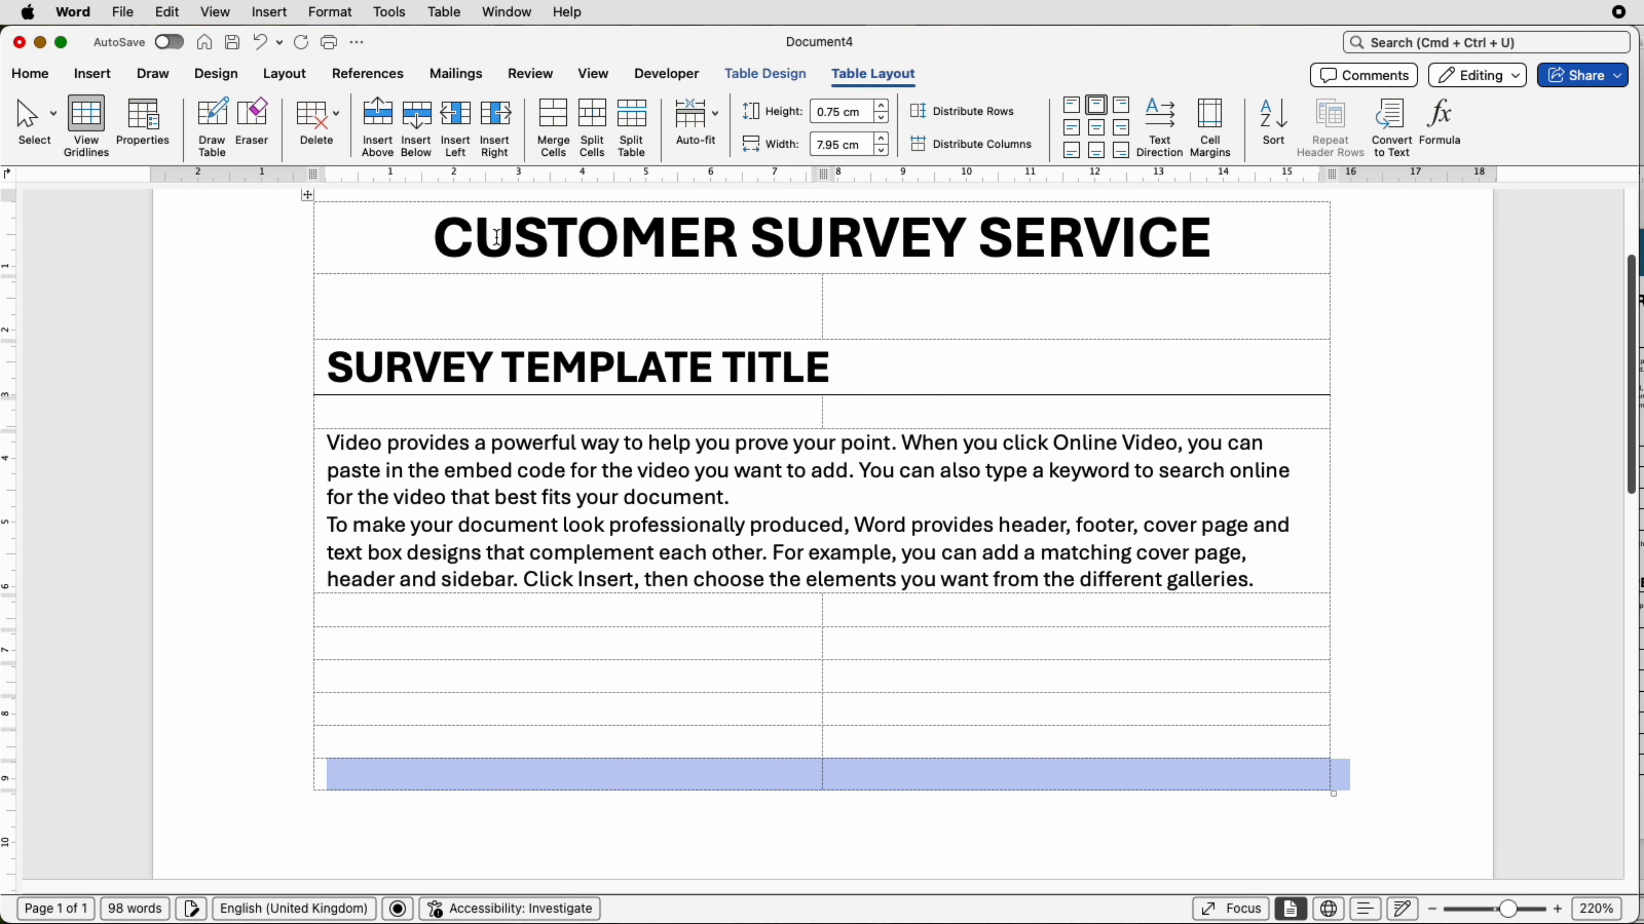
pyautogui.scroll(-3, 682, 566)
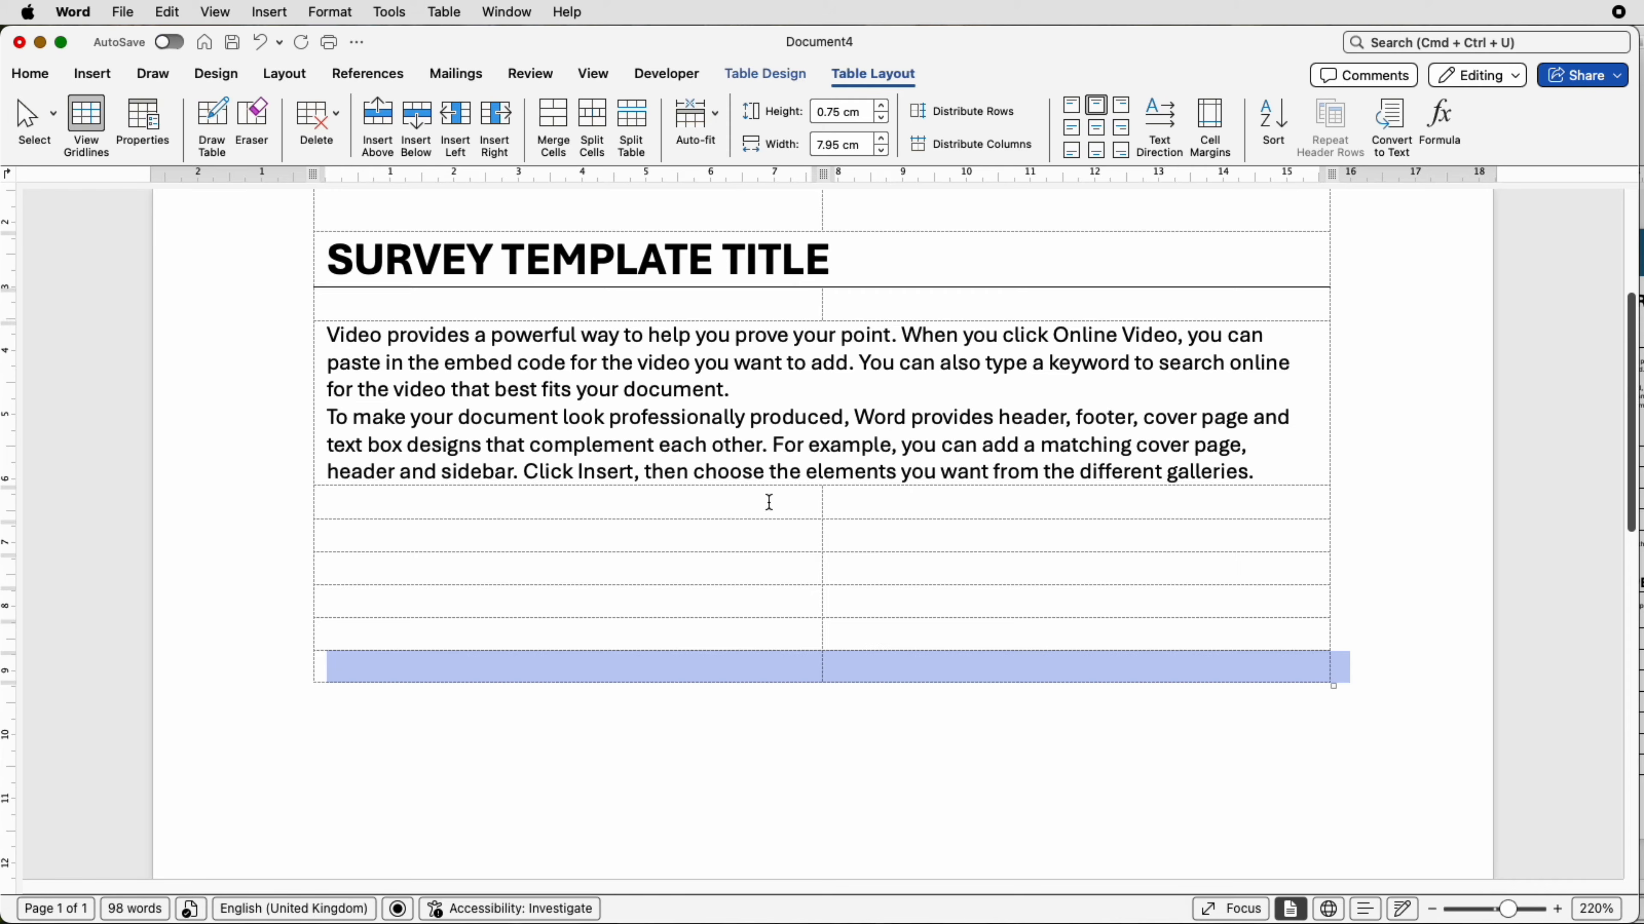
pyautogui.click(769, 503)
pyautogui.press('Return')
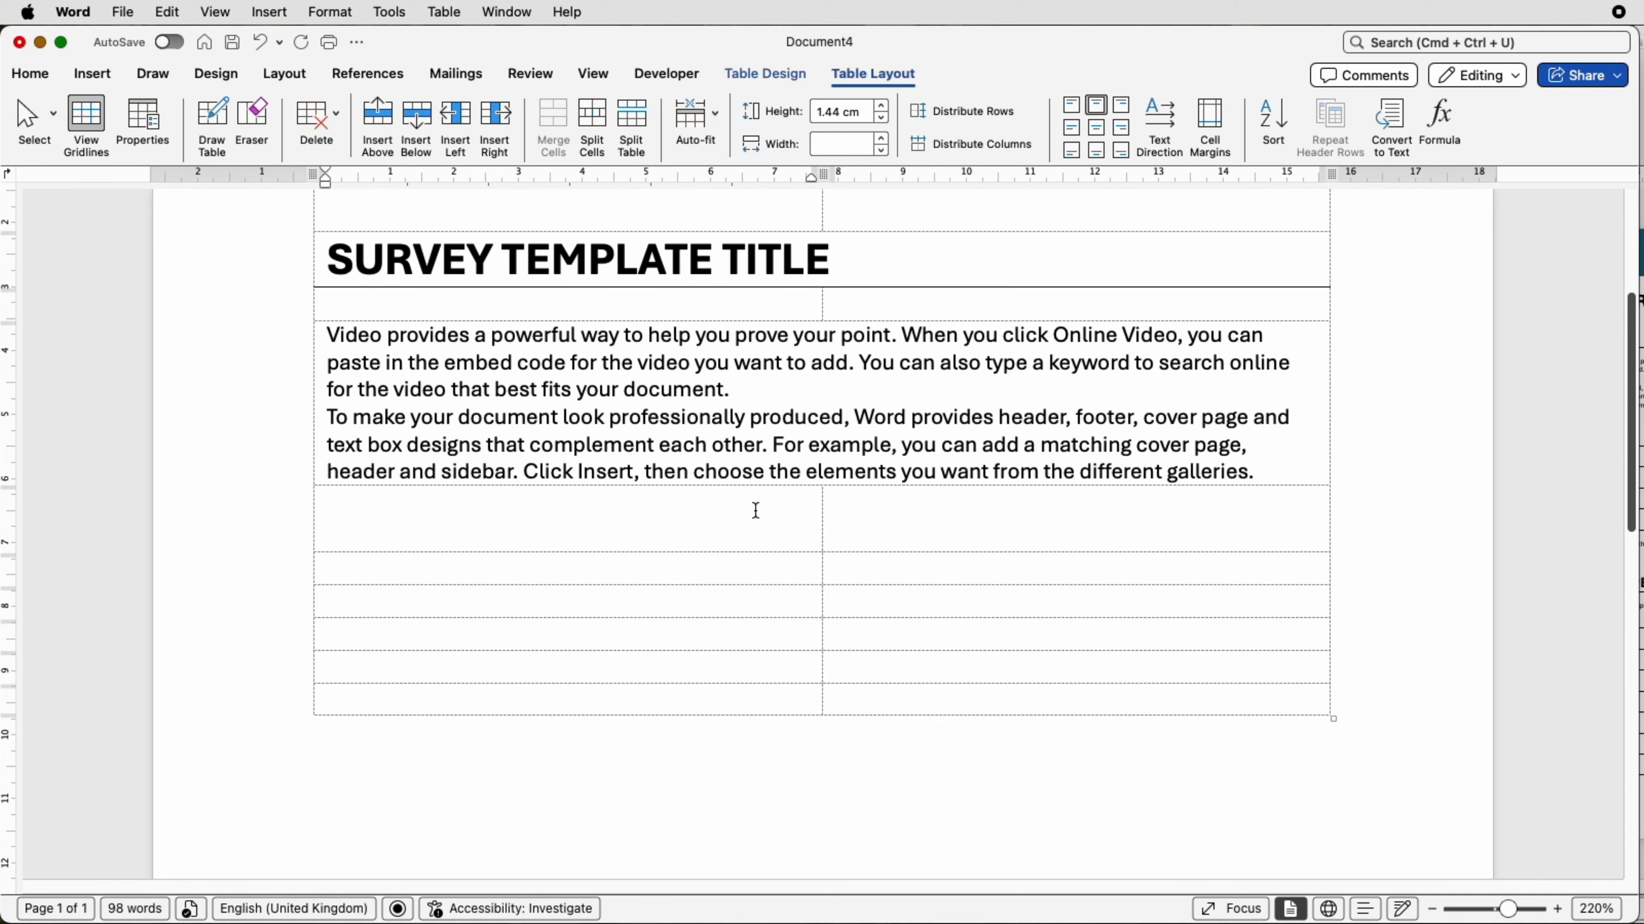
pyautogui.press('BackSpace')
pyautogui.press('BackSpace')
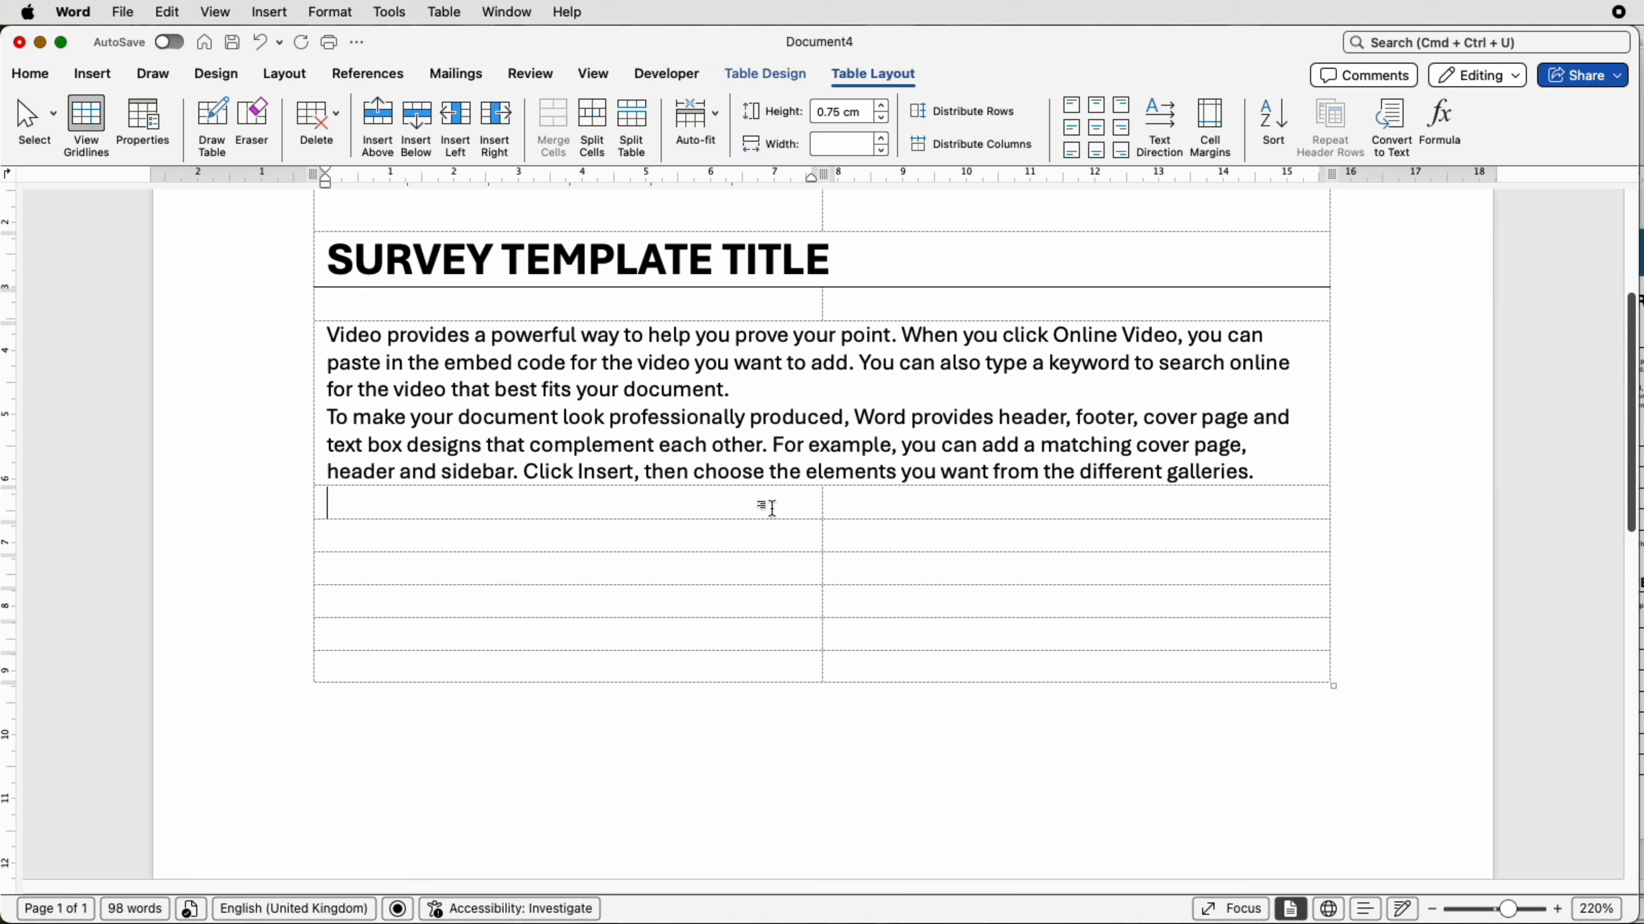
# - Merge the cells of the second row below the introductory text, enter the heading "PERSONAL DETAILS" and align it centre left
pyautogui.moveTo(805, 535); pyautogui.dragTo(853, 541)
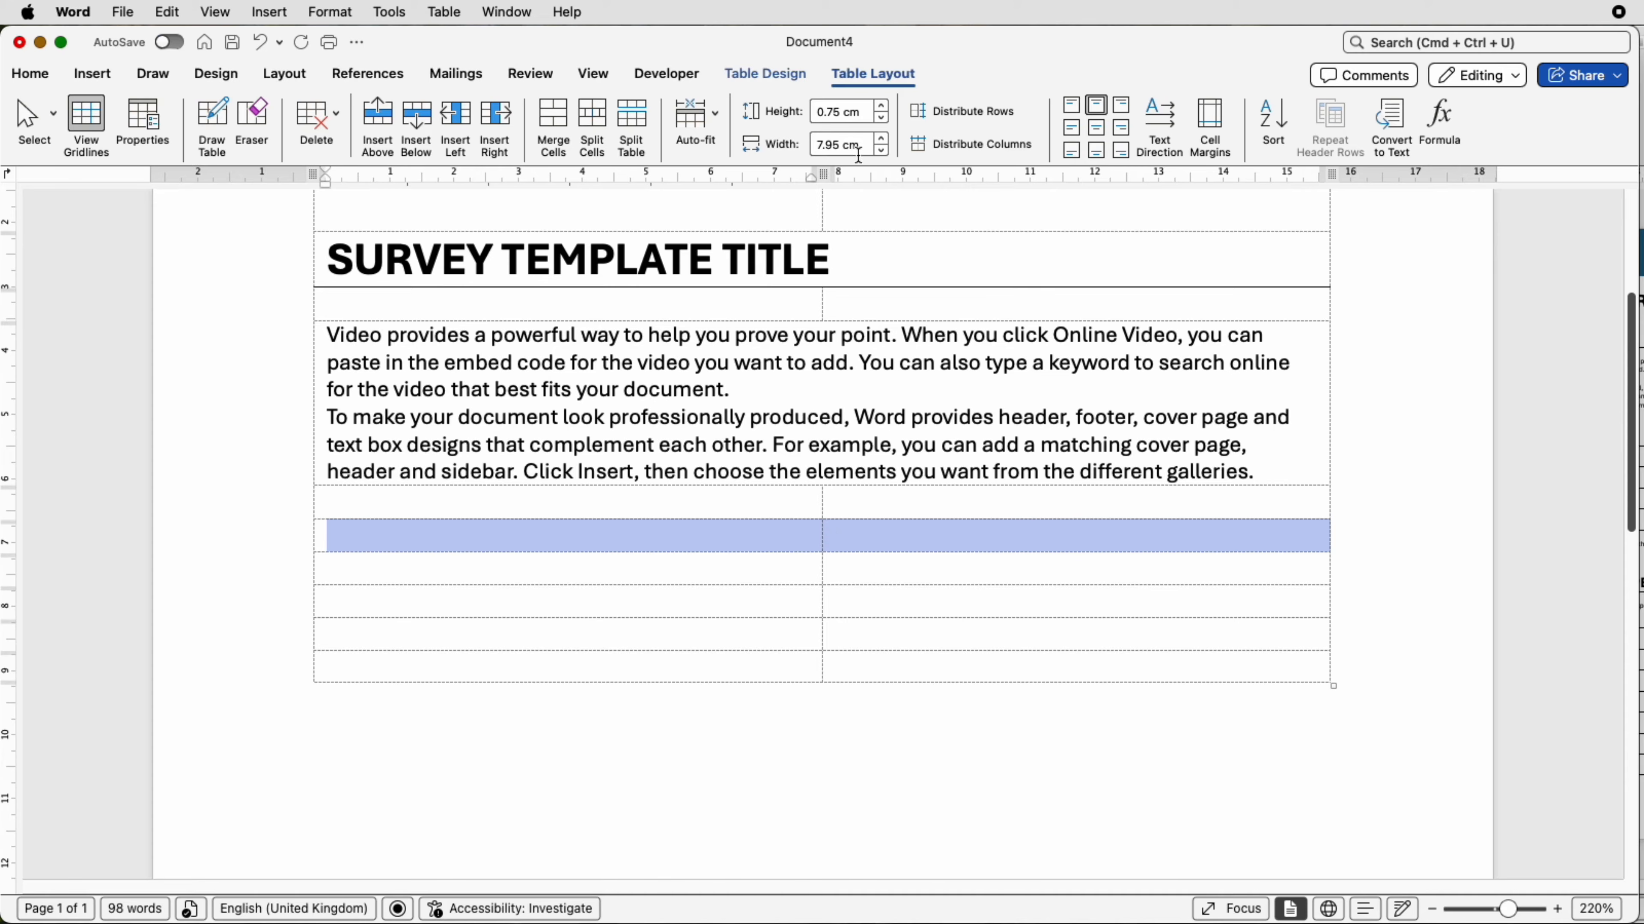
pyautogui.click(561, 122)
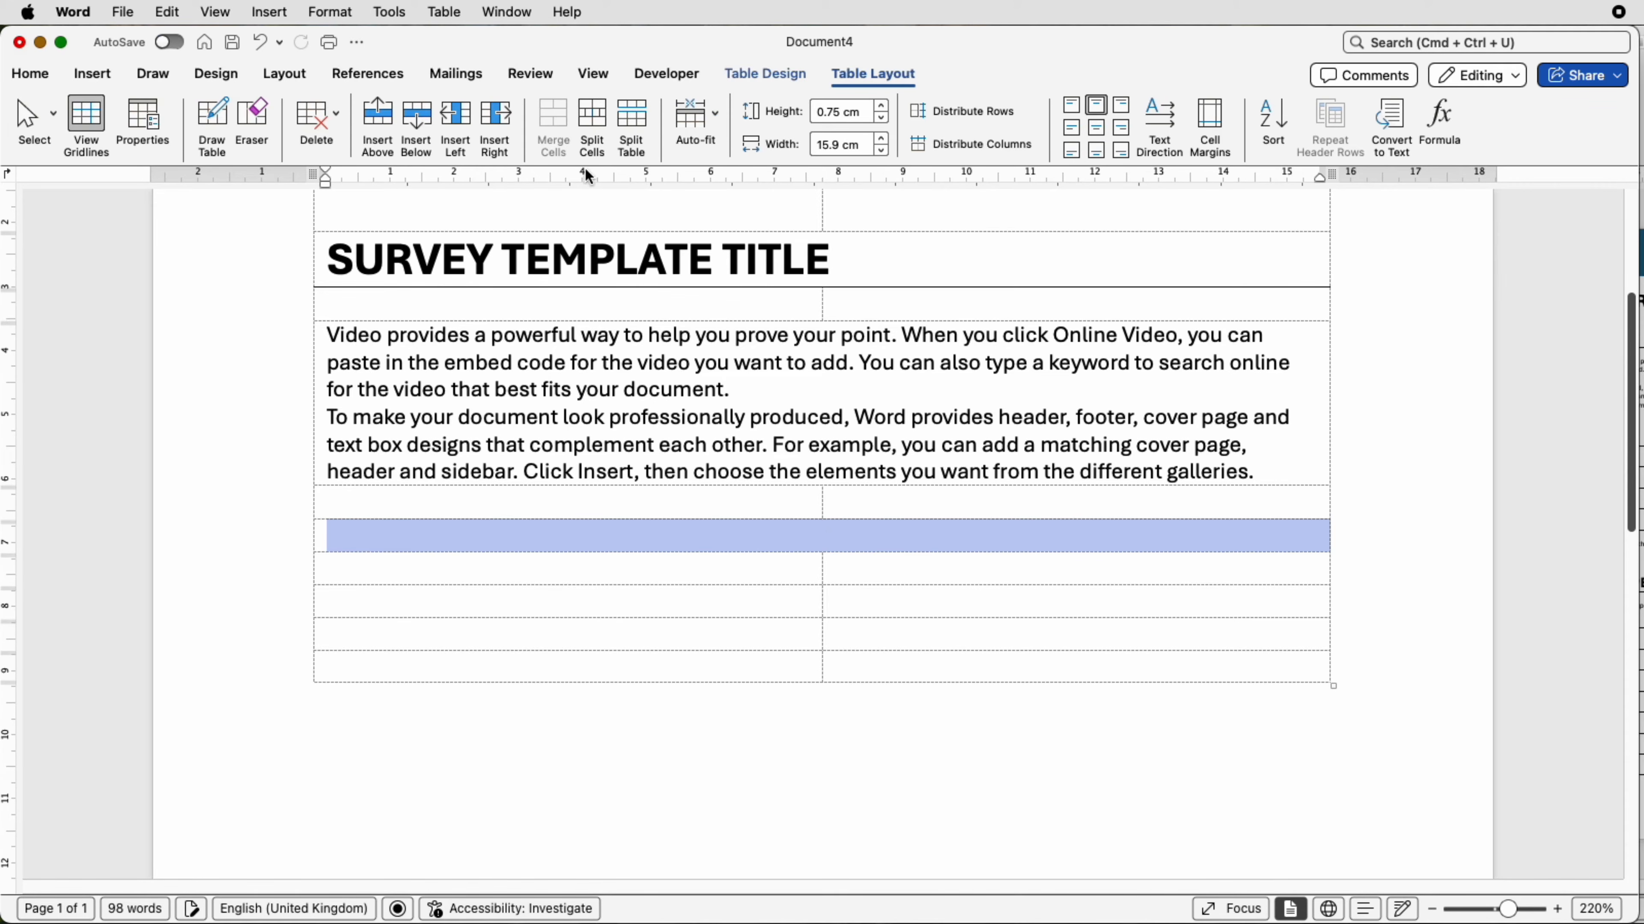
pyautogui.write('PERSONAL DETAILS')
pyautogui.click(1077, 137)
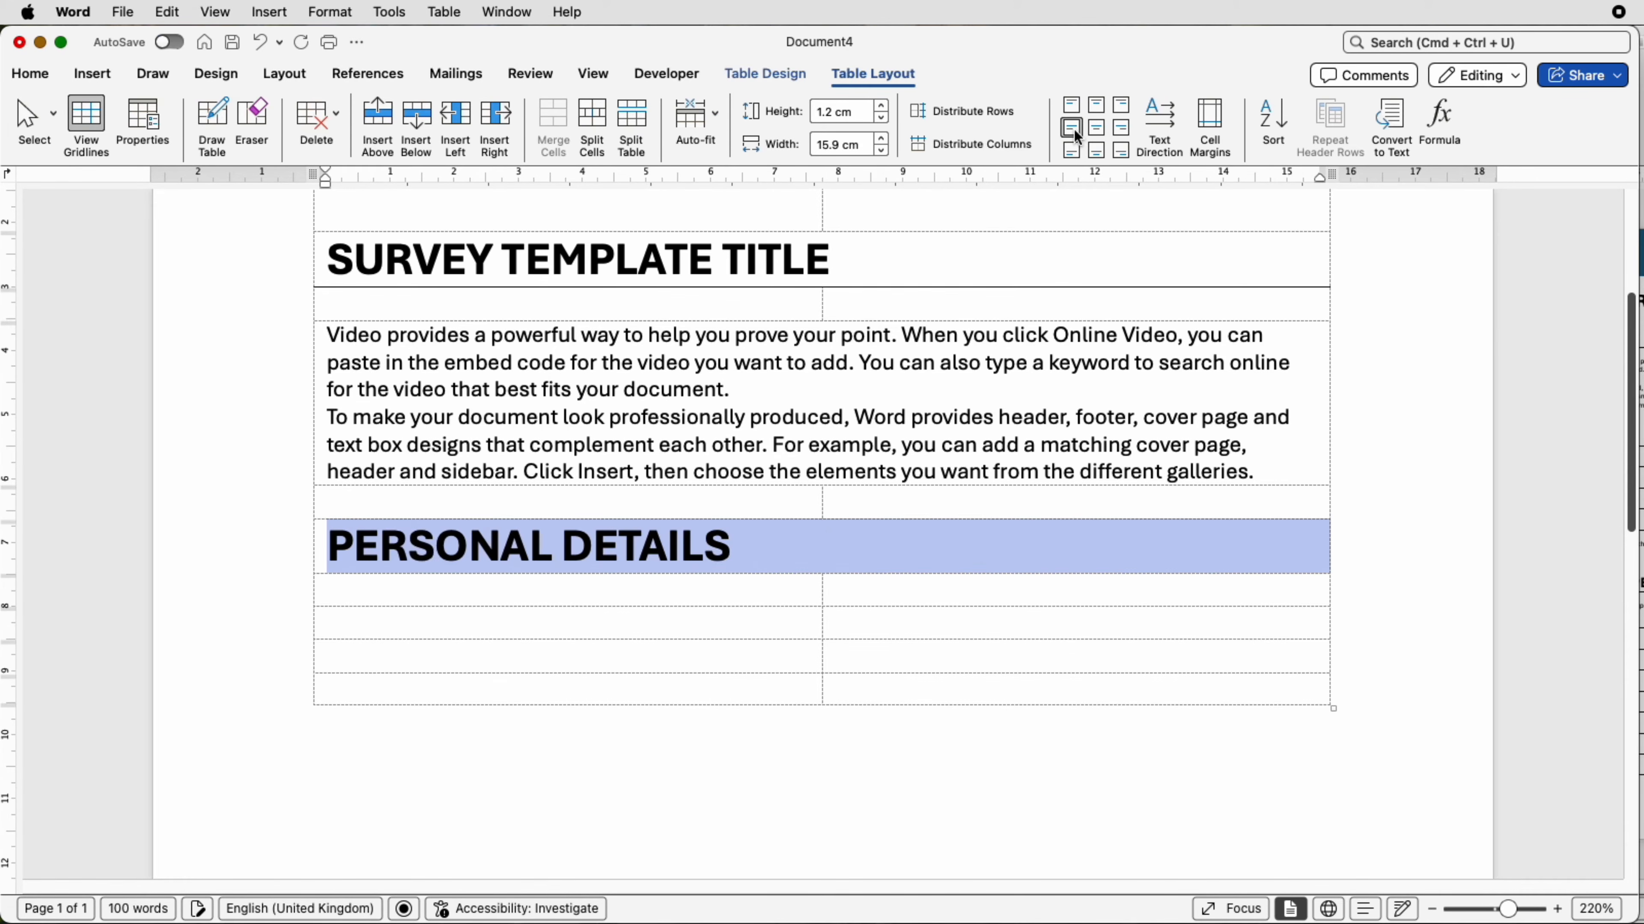
# - Move the table's column divider slightly left, and narrow the first column of the four rows below PERSONAL DETAILS to about 5.5 cm
pyautogui.click(861, 583)
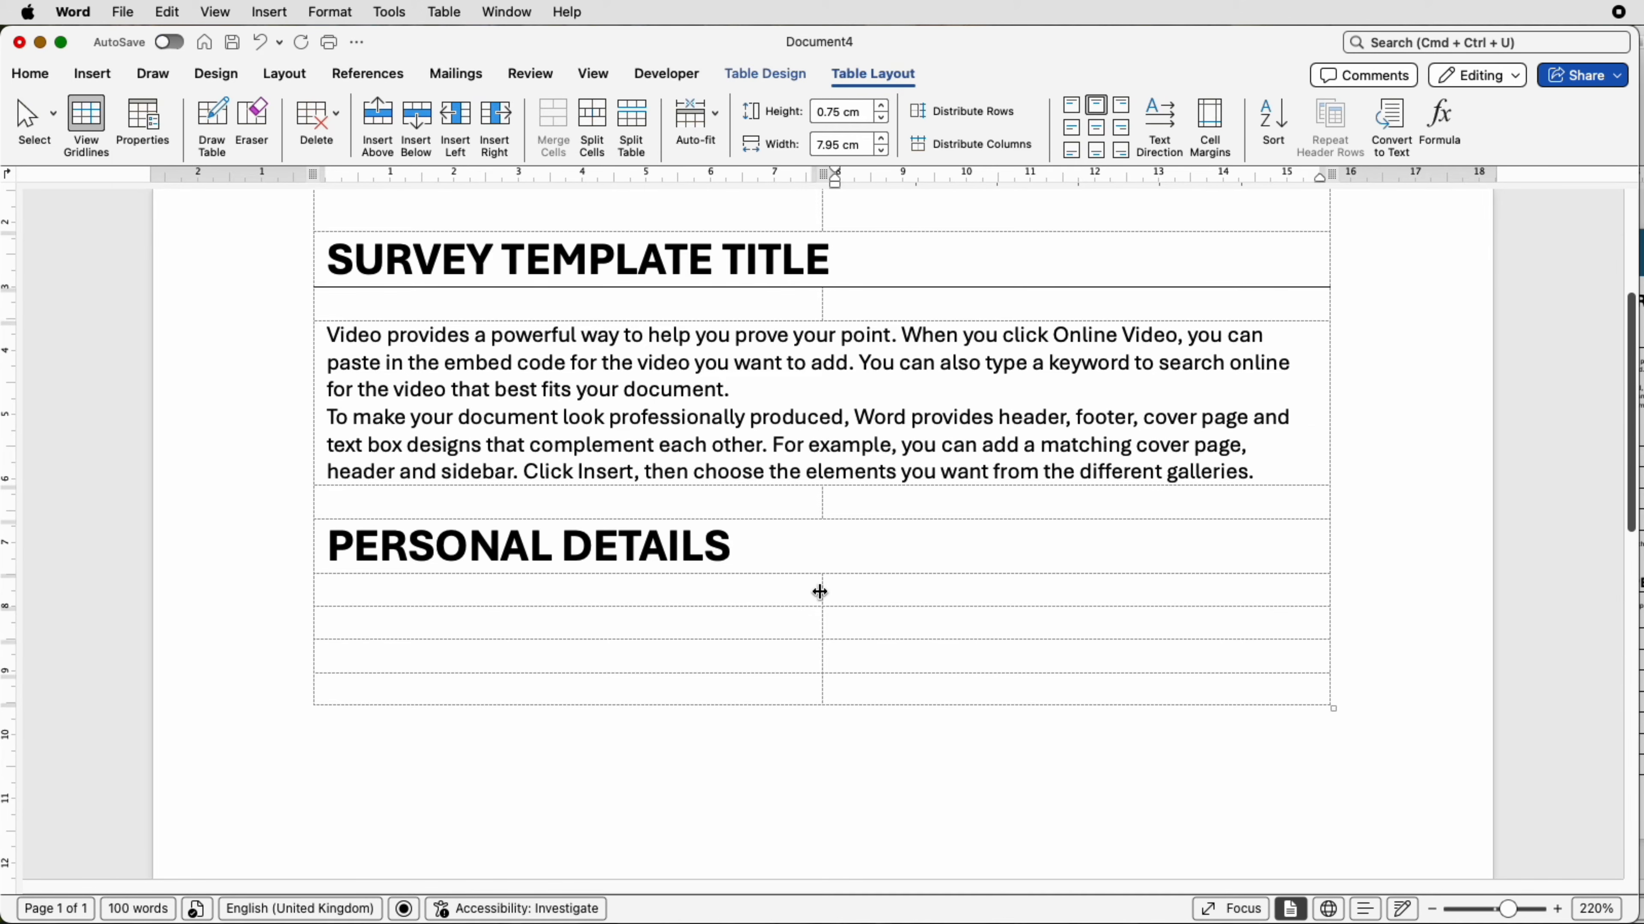
pyautogui.moveTo(819, 591)
pyautogui.mouseDown()
pyautogui.moveTo(763, 587)
pyautogui.moveTo(809, 592)
pyautogui.mouseUp()
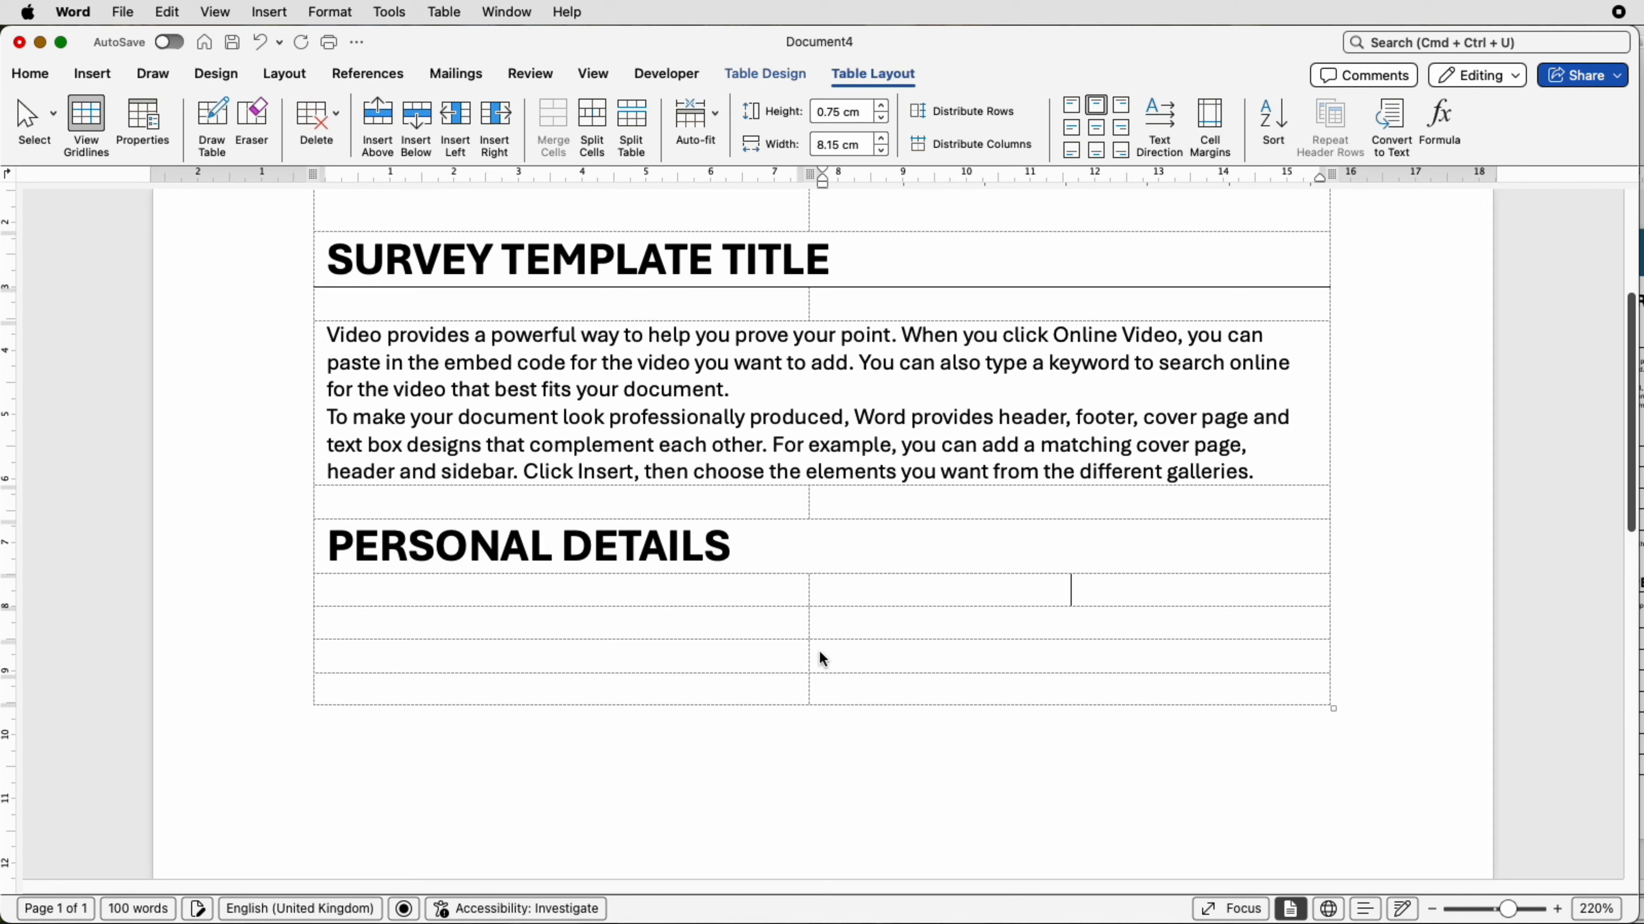
pyautogui.moveTo(825, 690); pyautogui.dragTo(743, 602)
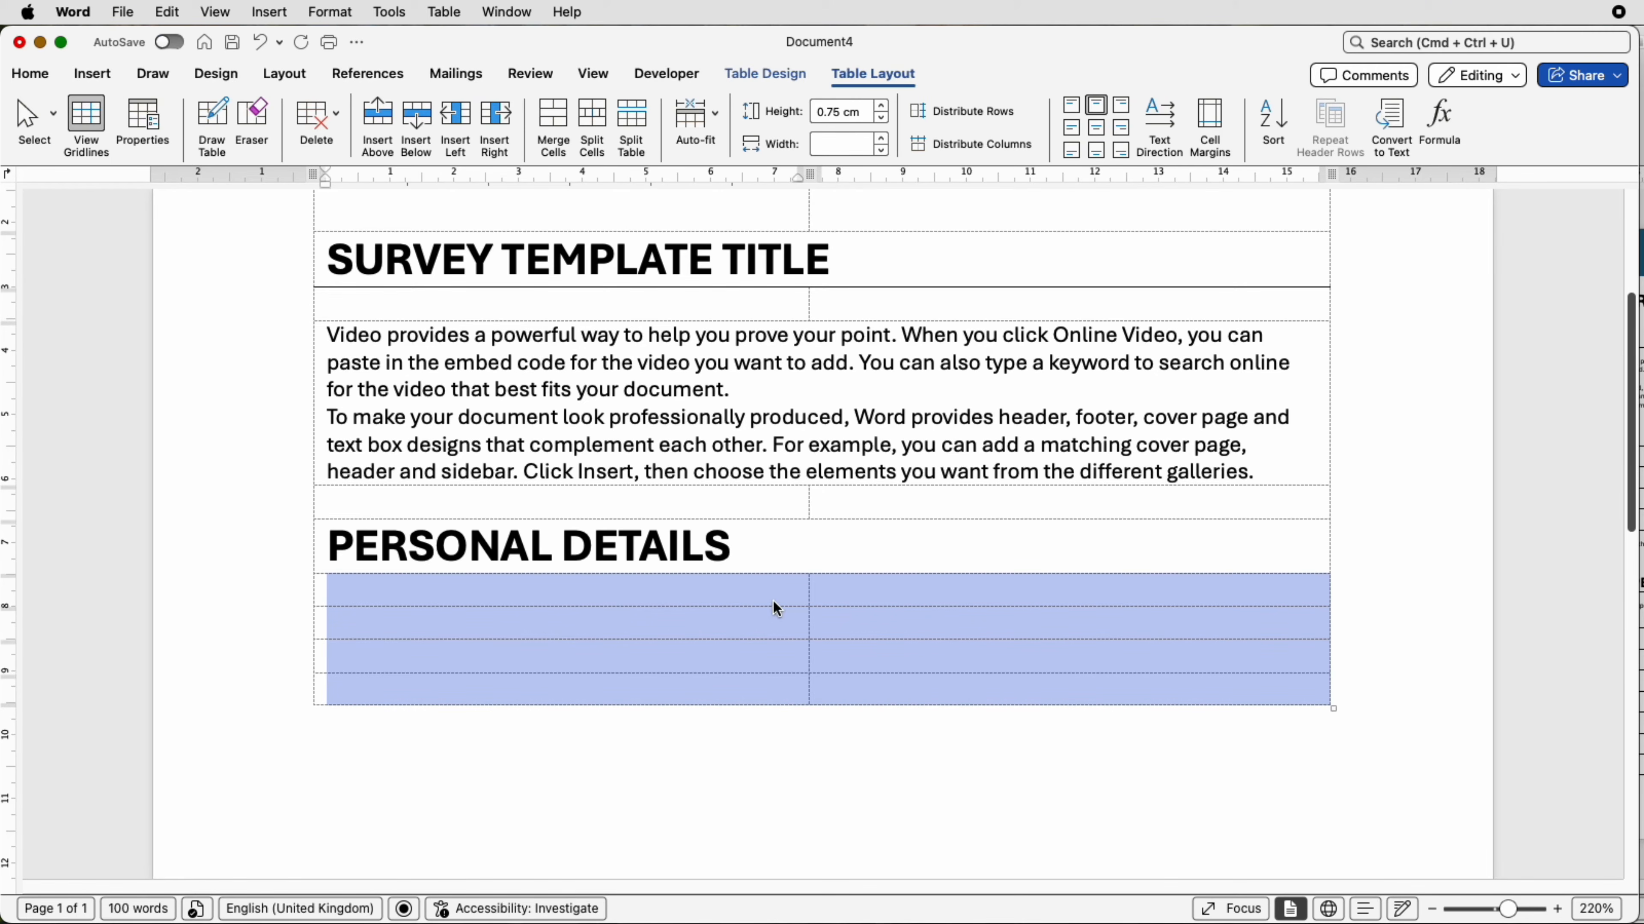
pyautogui.moveTo(809, 595); pyautogui.dragTo(664, 594)
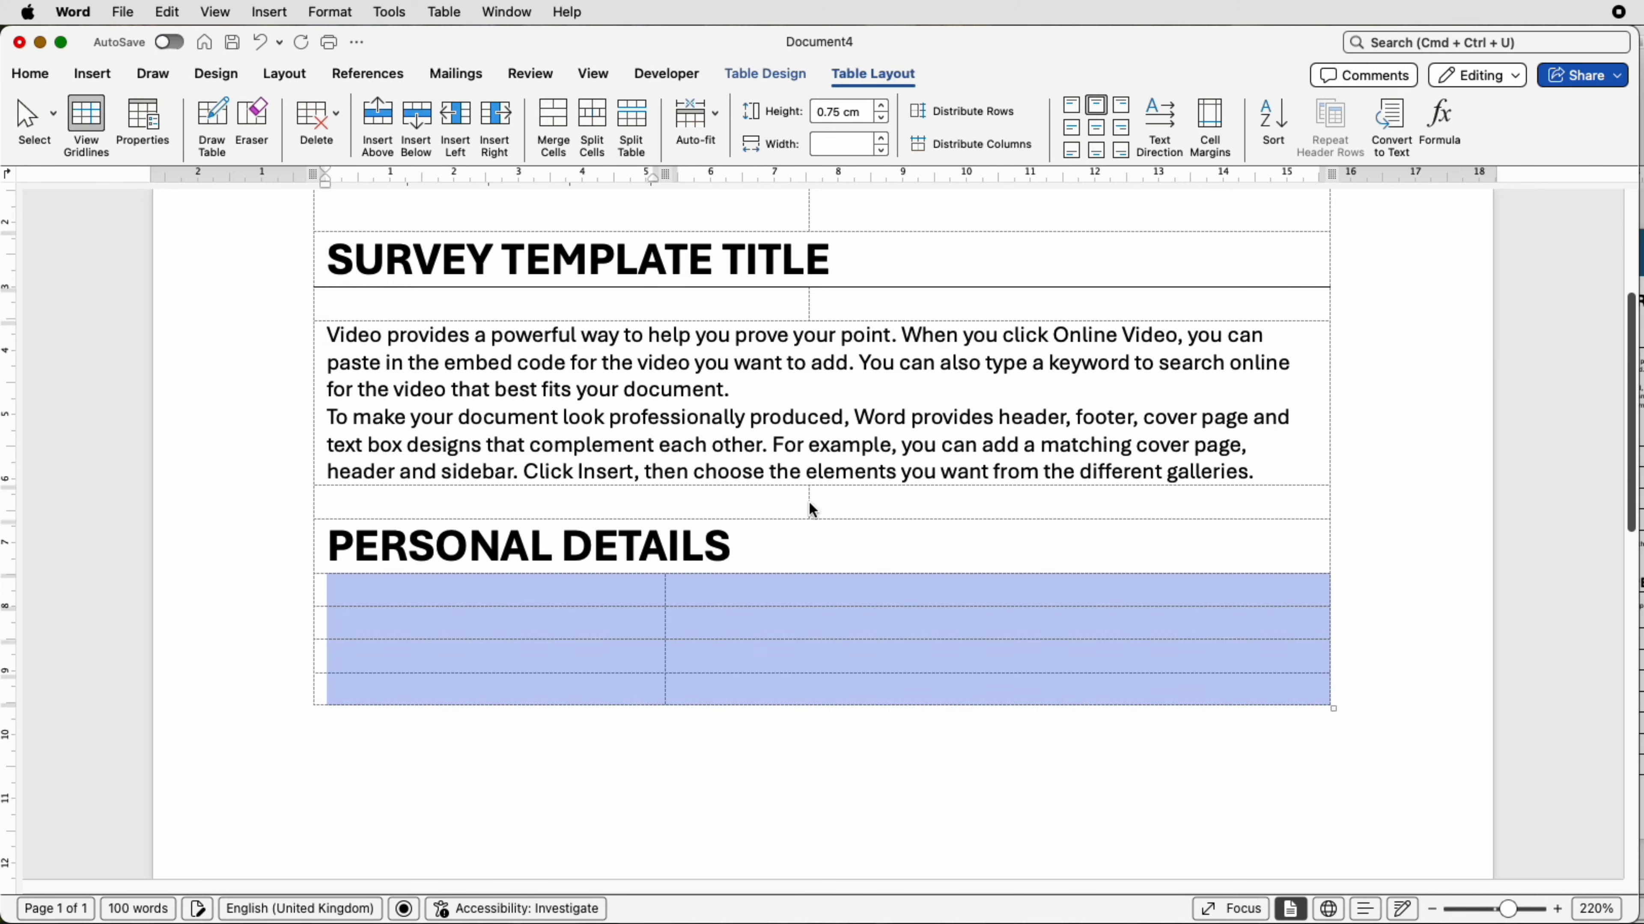
pyautogui.click(618, 601)
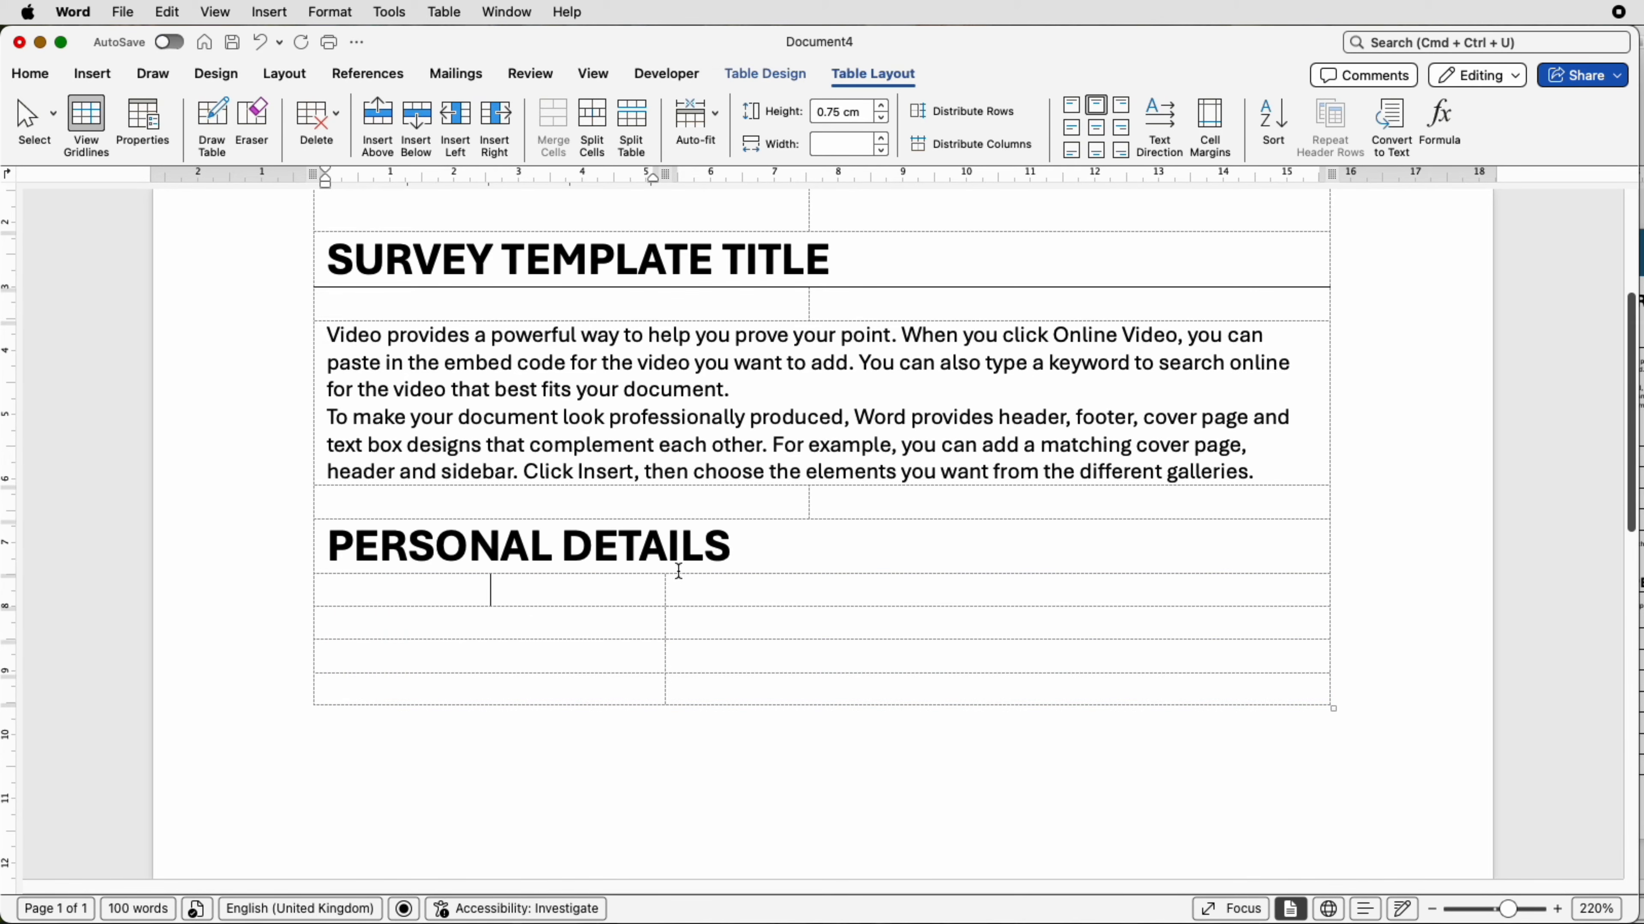
# - Add a bottom border to the "PERSONAL DETAILS" row
pyautogui.click(810, 552)
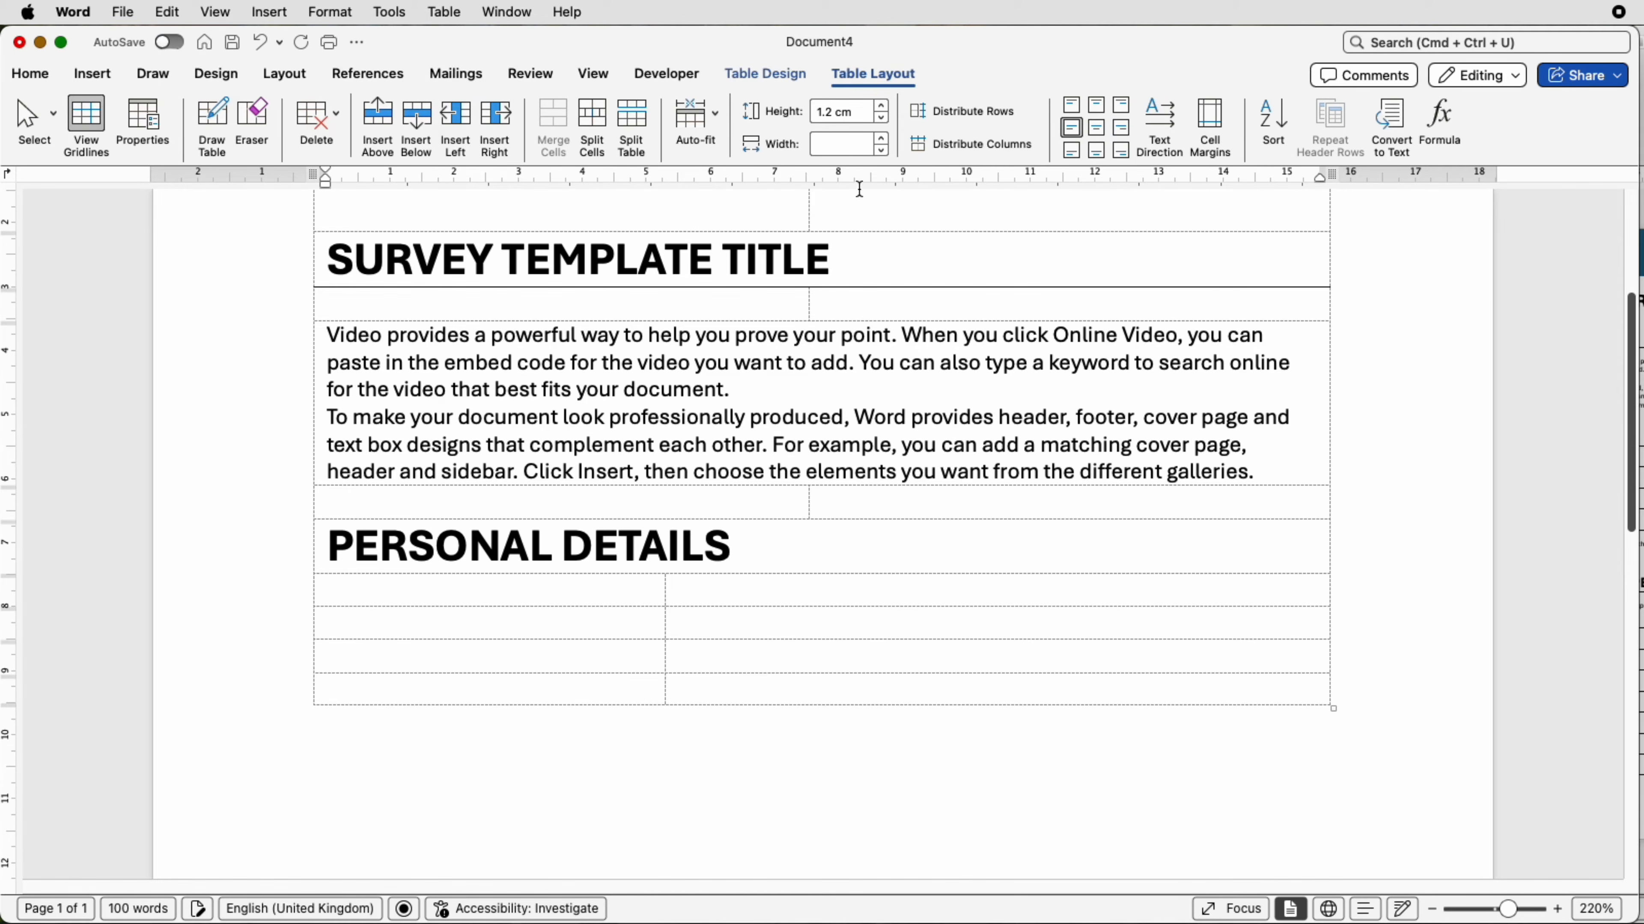
pyautogui.click(764, 77)
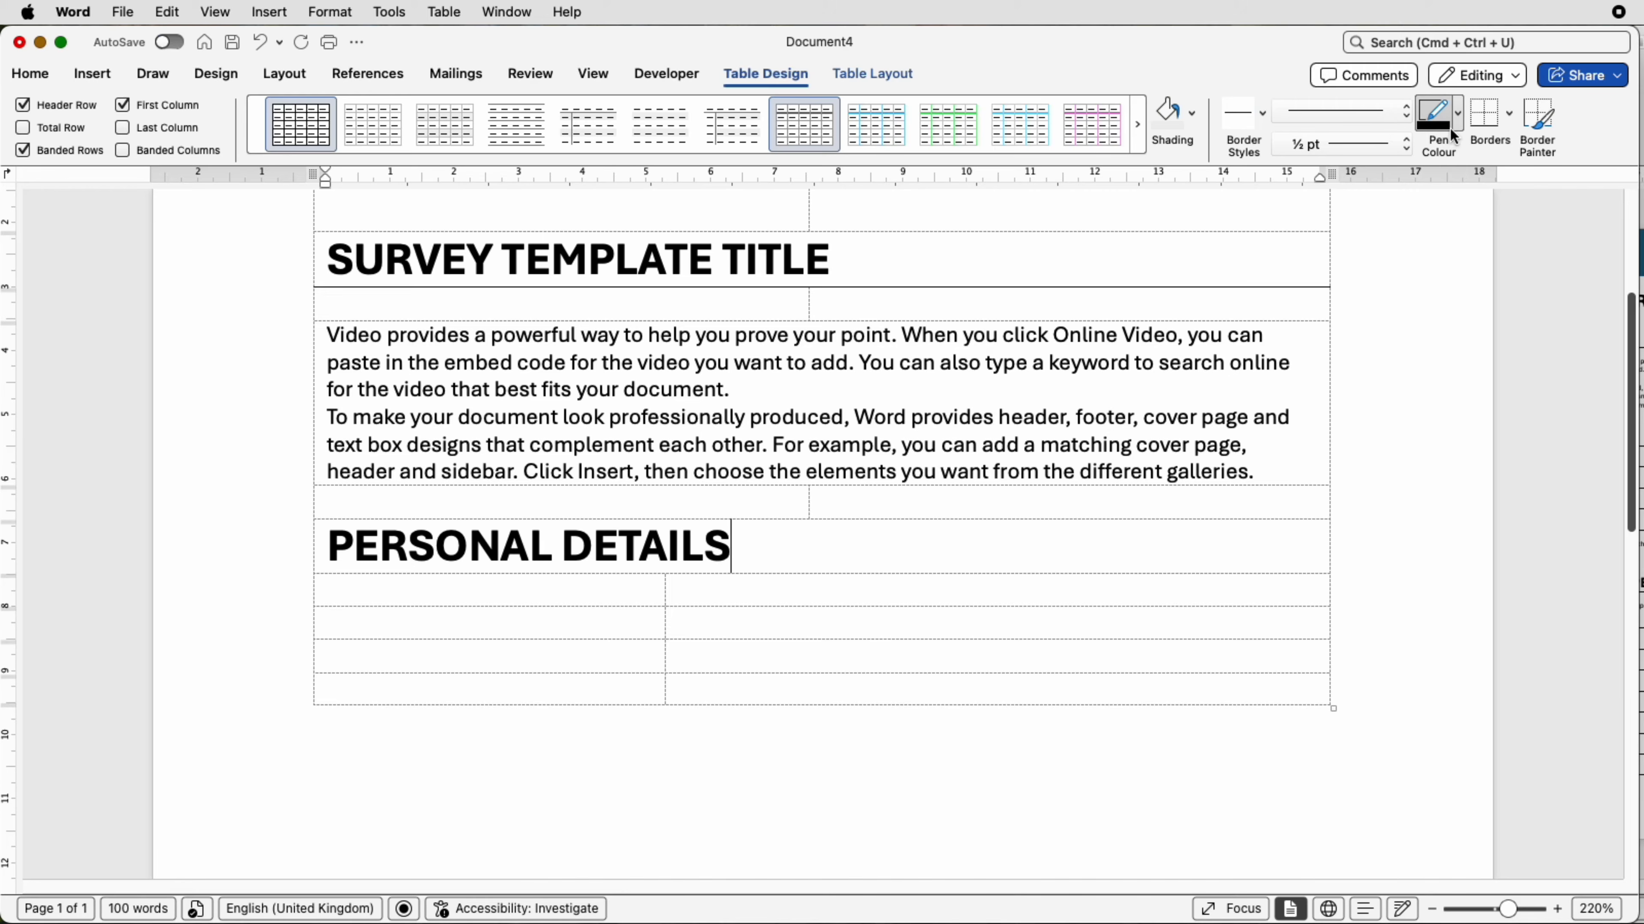
pyautogui.click(1487, 120)
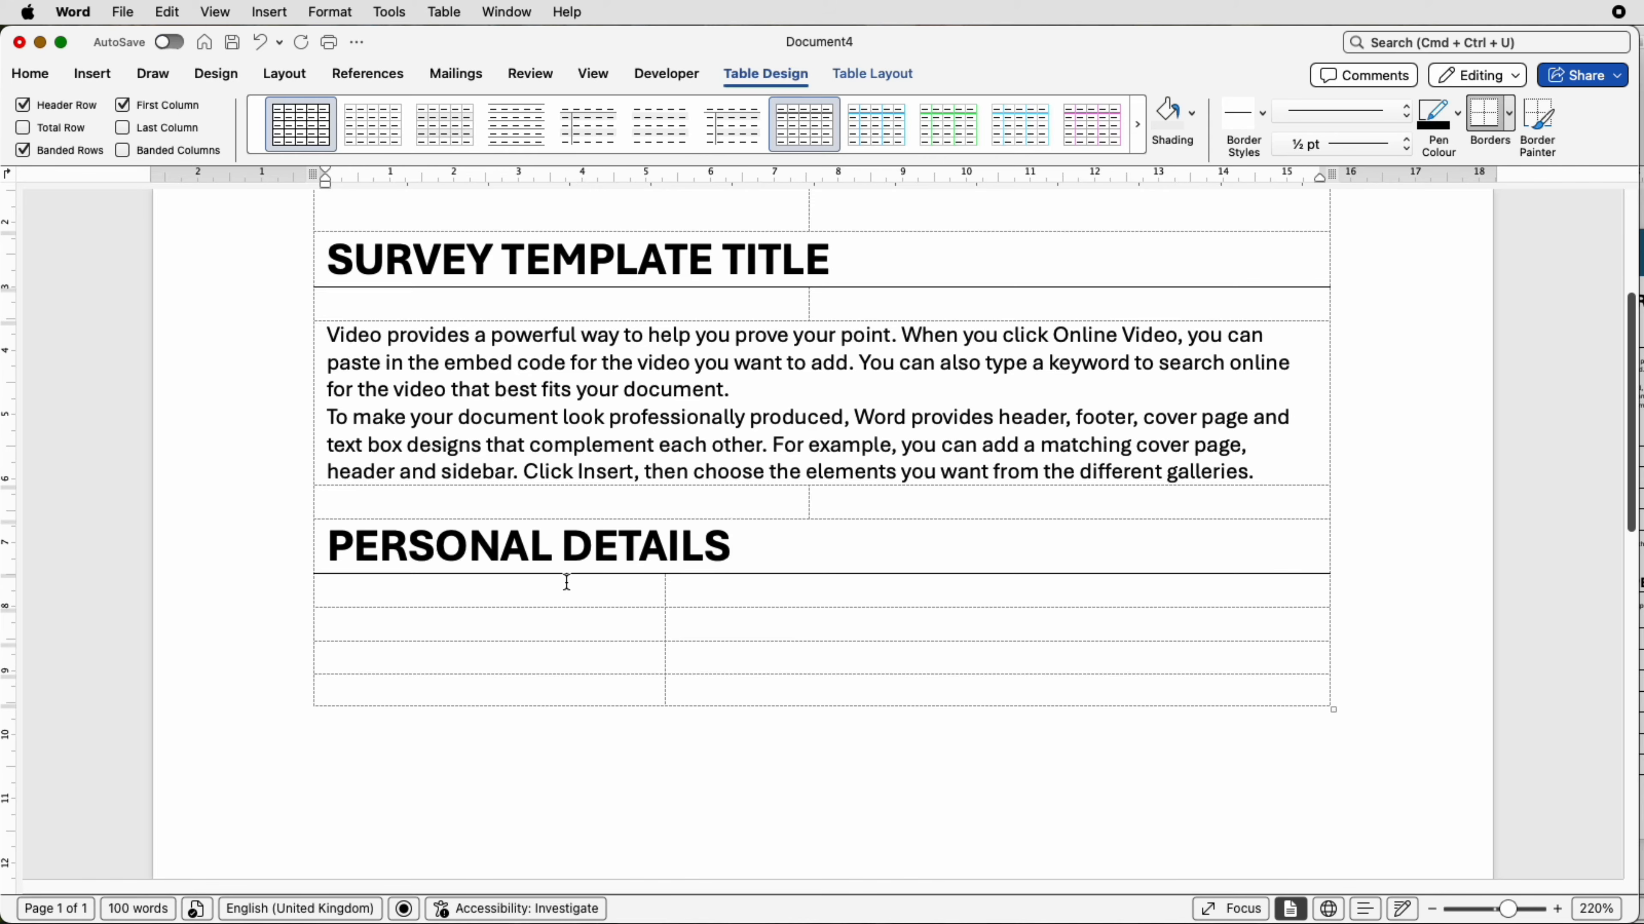
# - Fill the first column below PERSONAL DETAILS with the labels NAME, EMAIL ADDRESS, PHONE NUMBER and LOCATION/CITY, aligned centre left
pyautogui.click(591, 596)
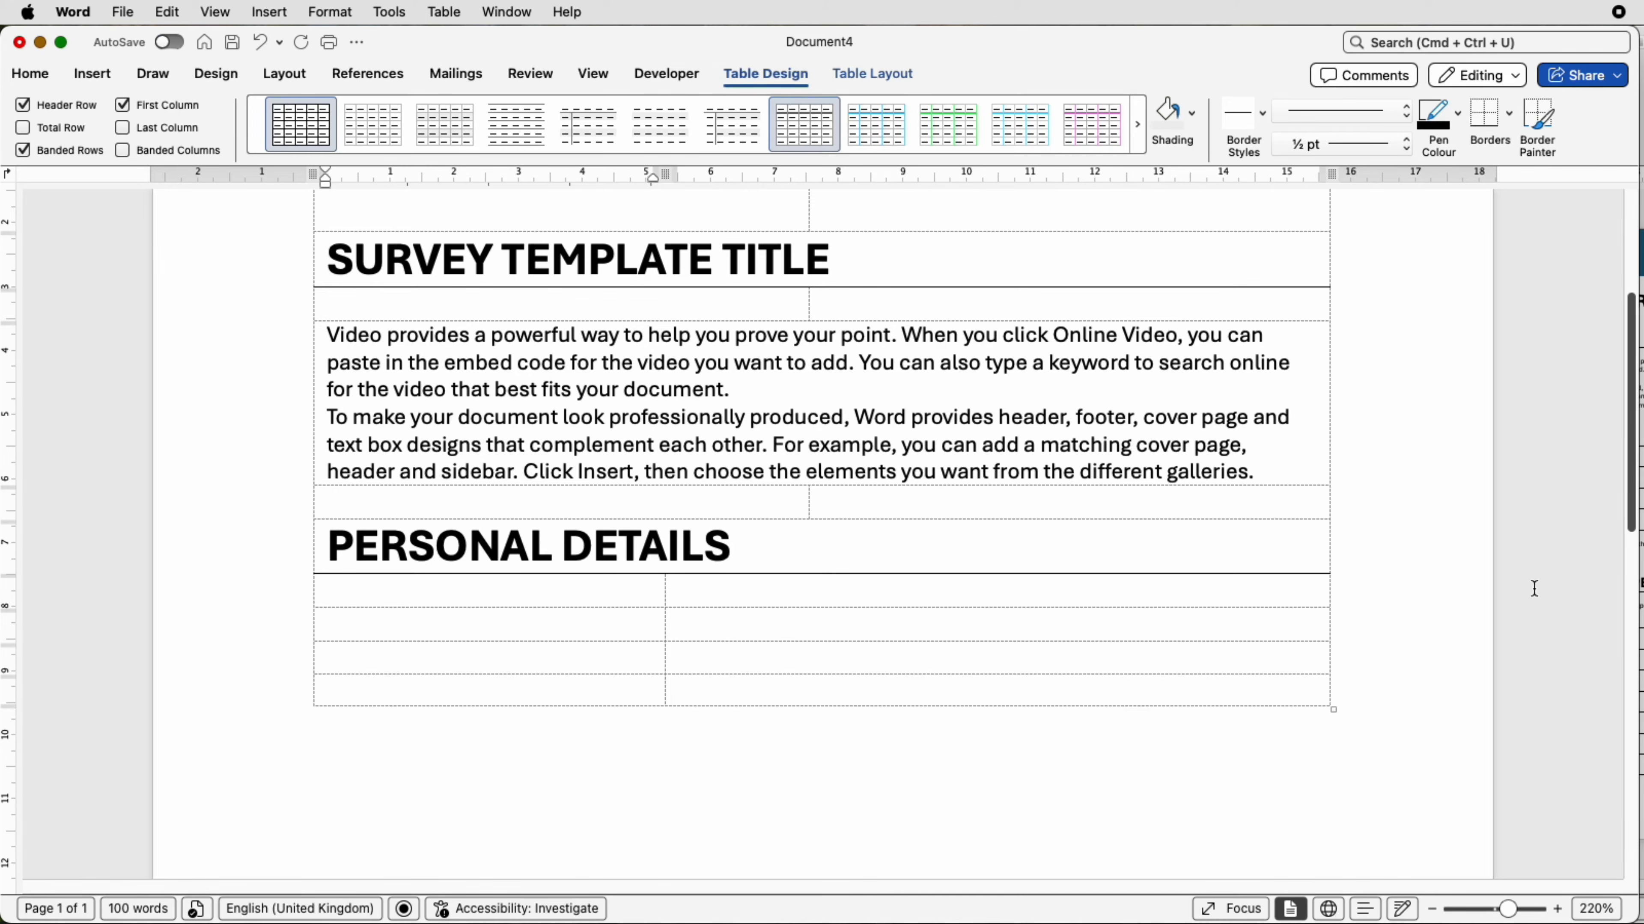
pyautogui.moveTo(491, 590); pyautogui.dragTo(488, 683)
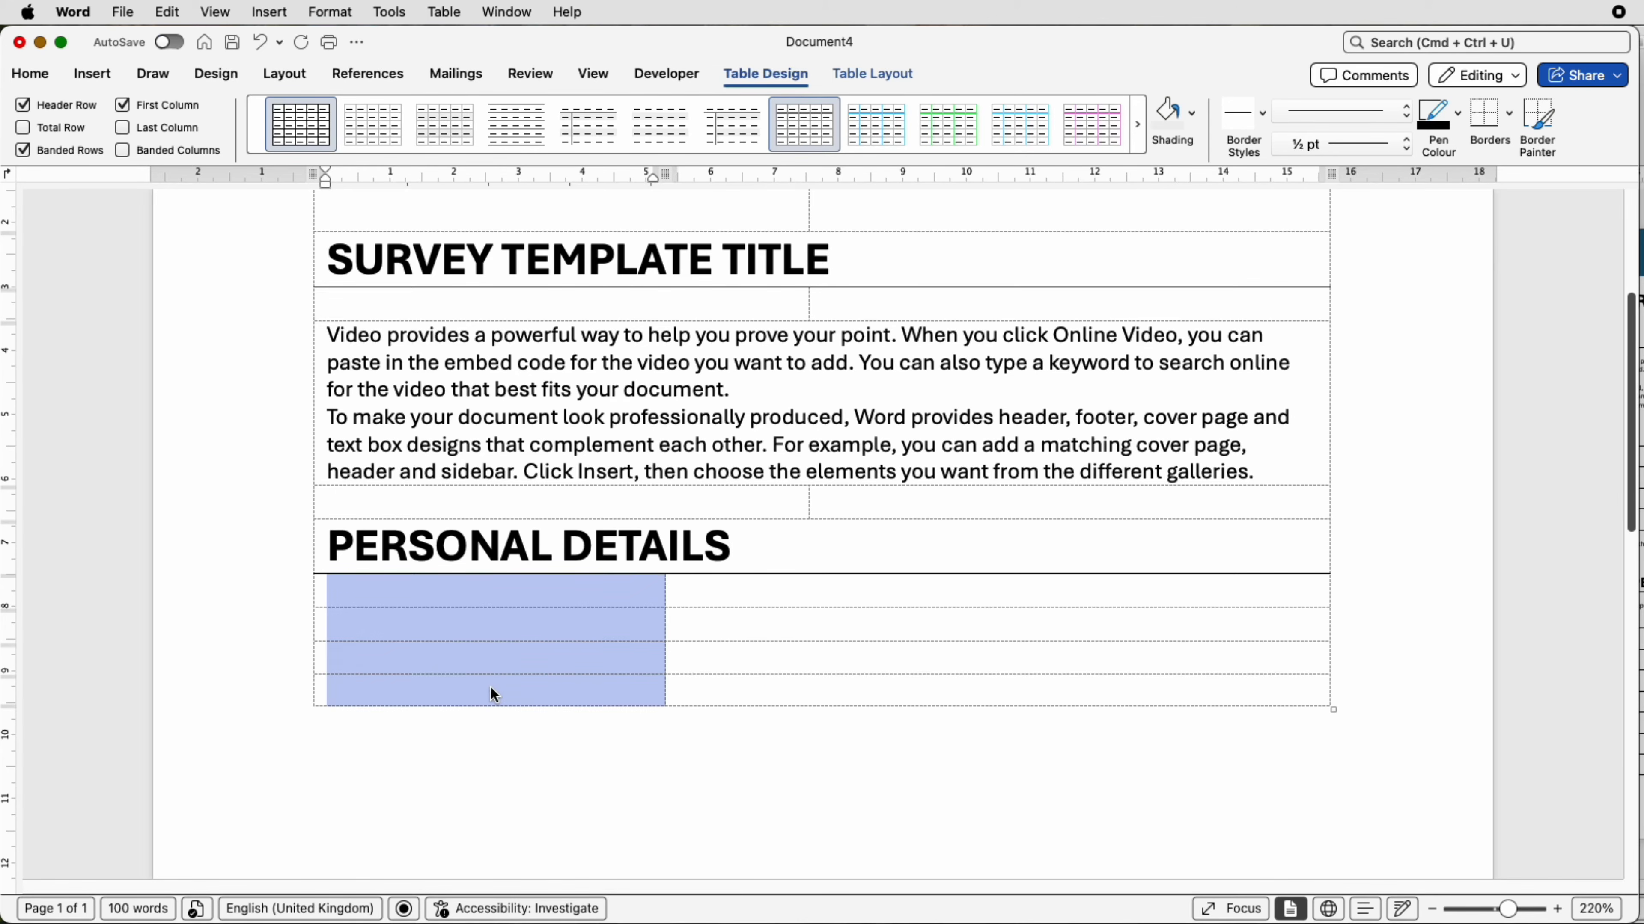
pyautogui.write('NAME EMAIL ADDRESS PHONE NUMBER LOCATION/CITY')
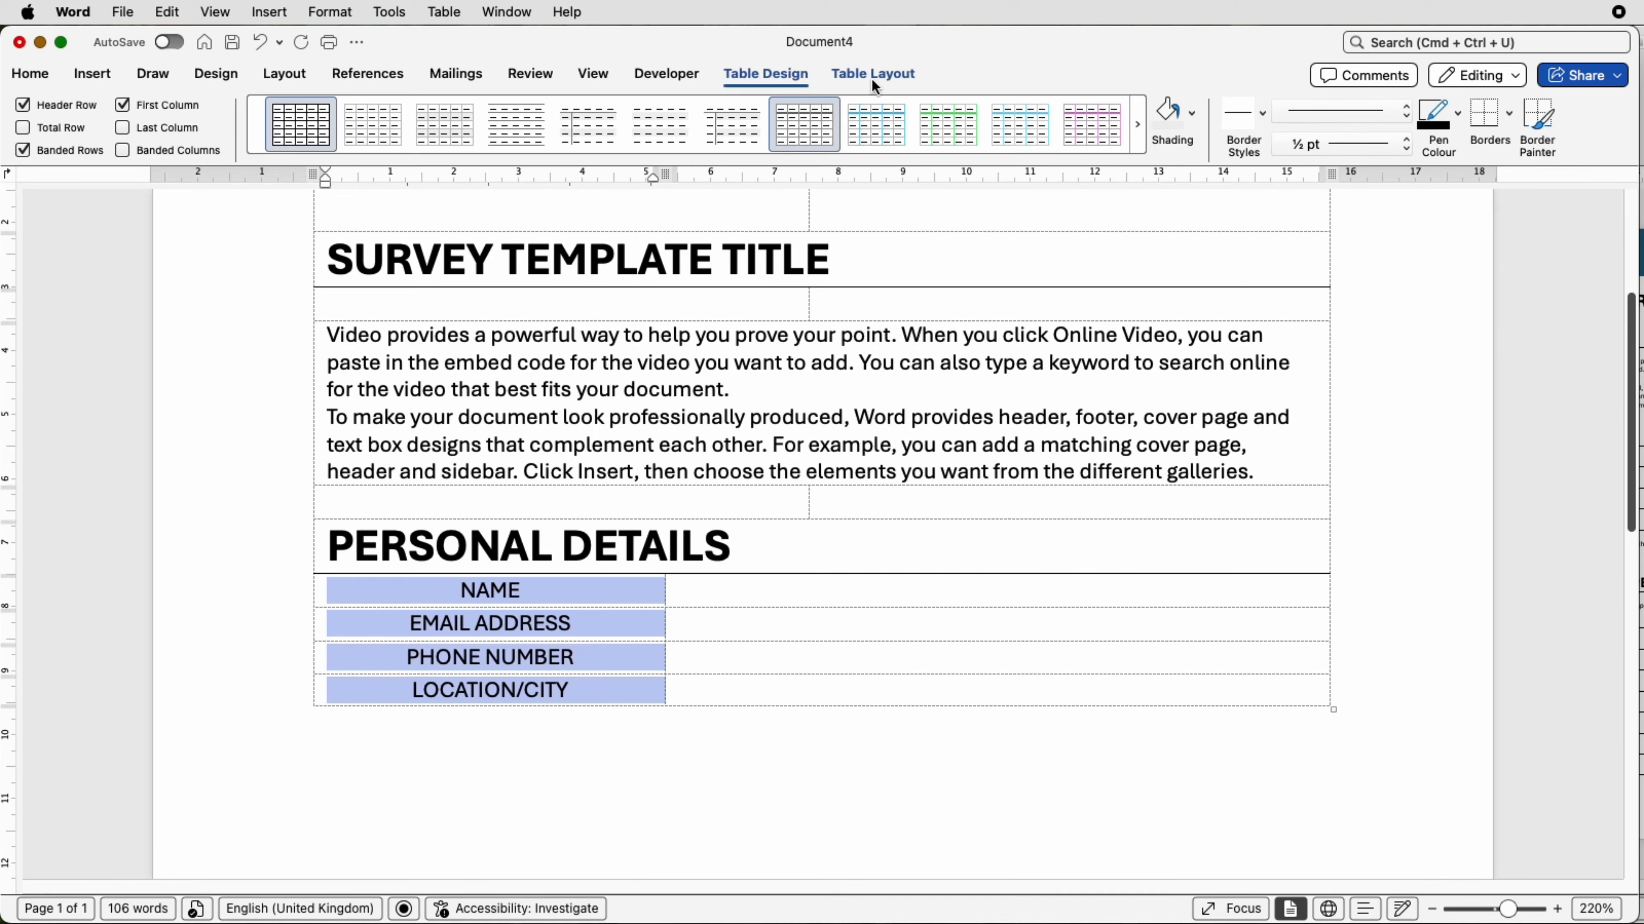
pyautogui.click(871, 75)
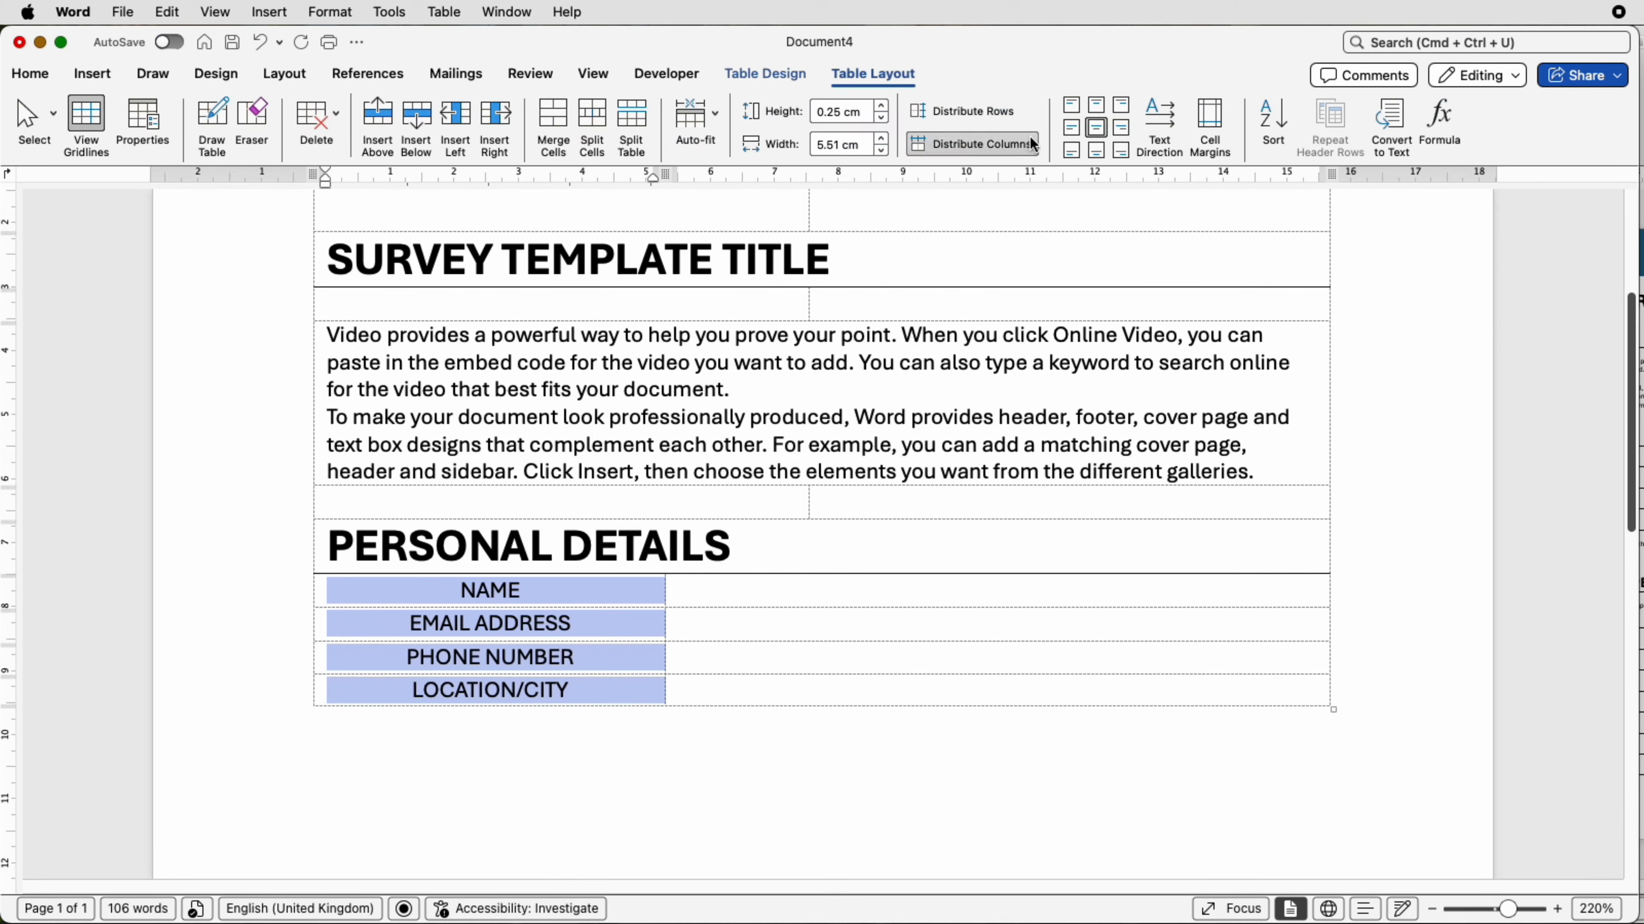
pyautogui.click(1071, 128)
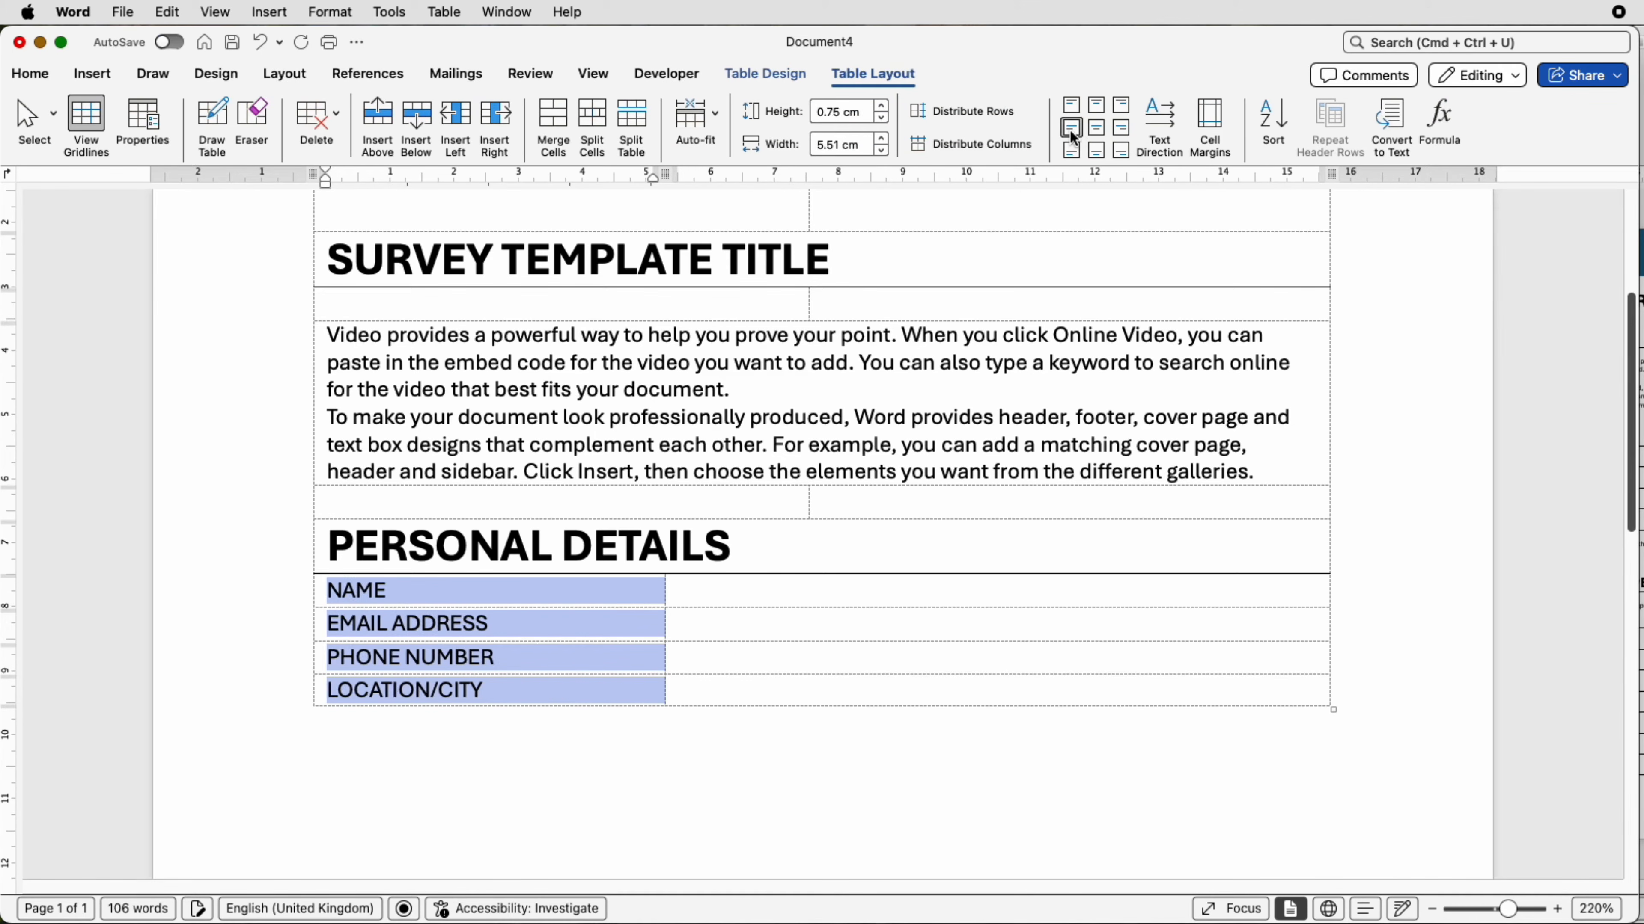
# - Insert several blank rows below the LOCATION/CITY row
pyautogui.click(621, 687)
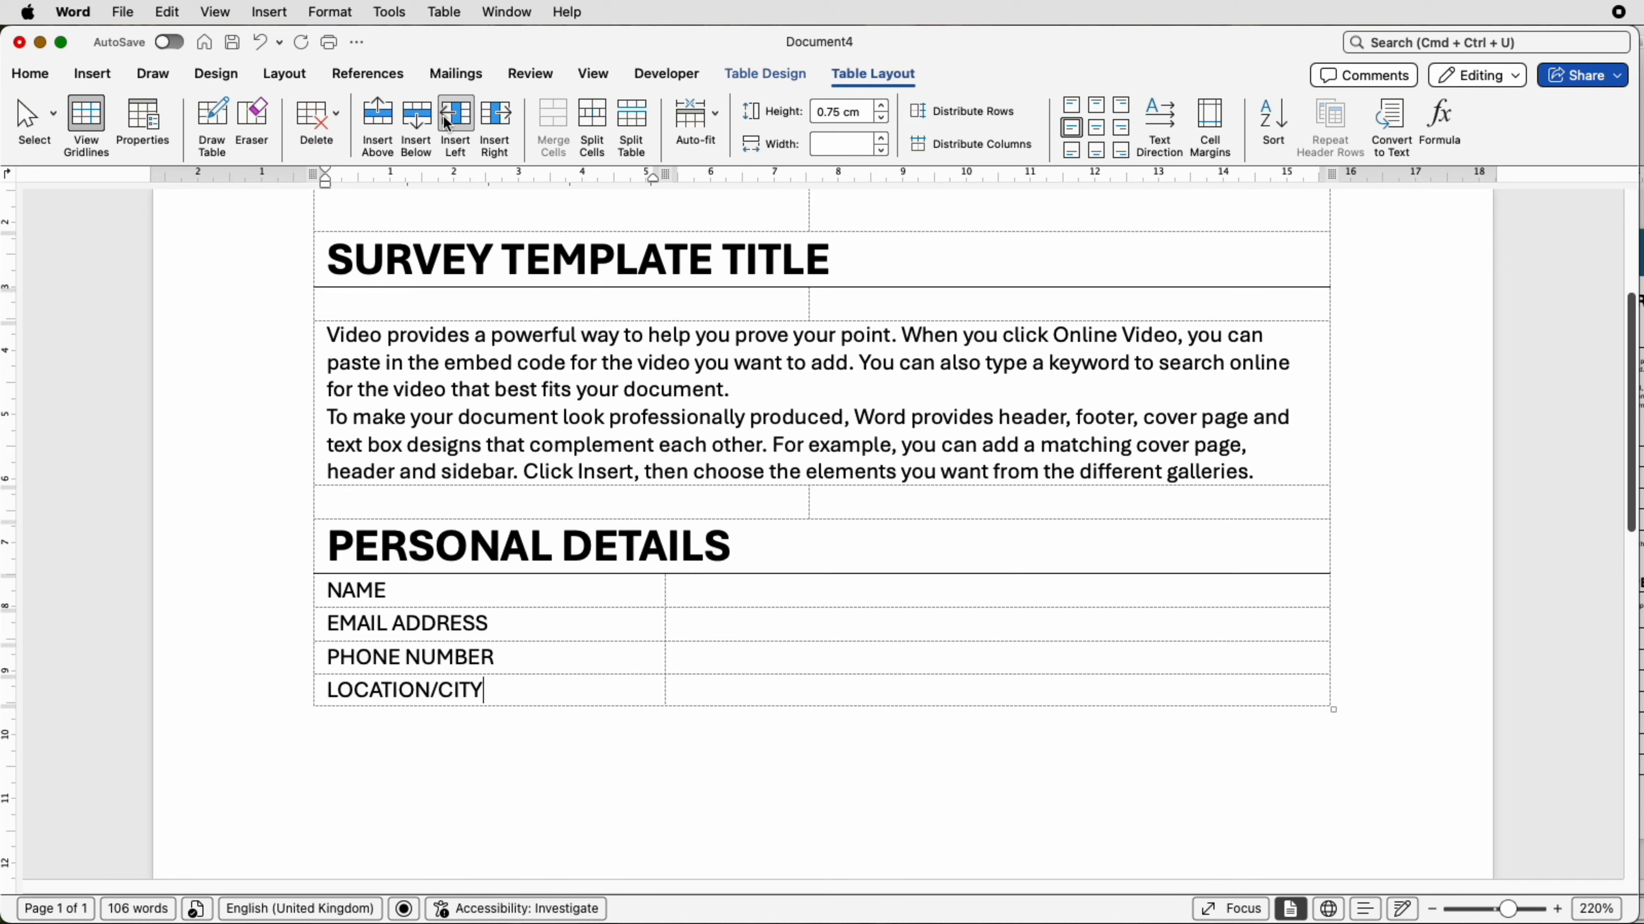
pyautogui.click(419, 123)
pyautogui.click(421, 124)
pyautogui.click(422, 124)
pyautogui.click(422, 124)
pyautogui.click(422, 124)
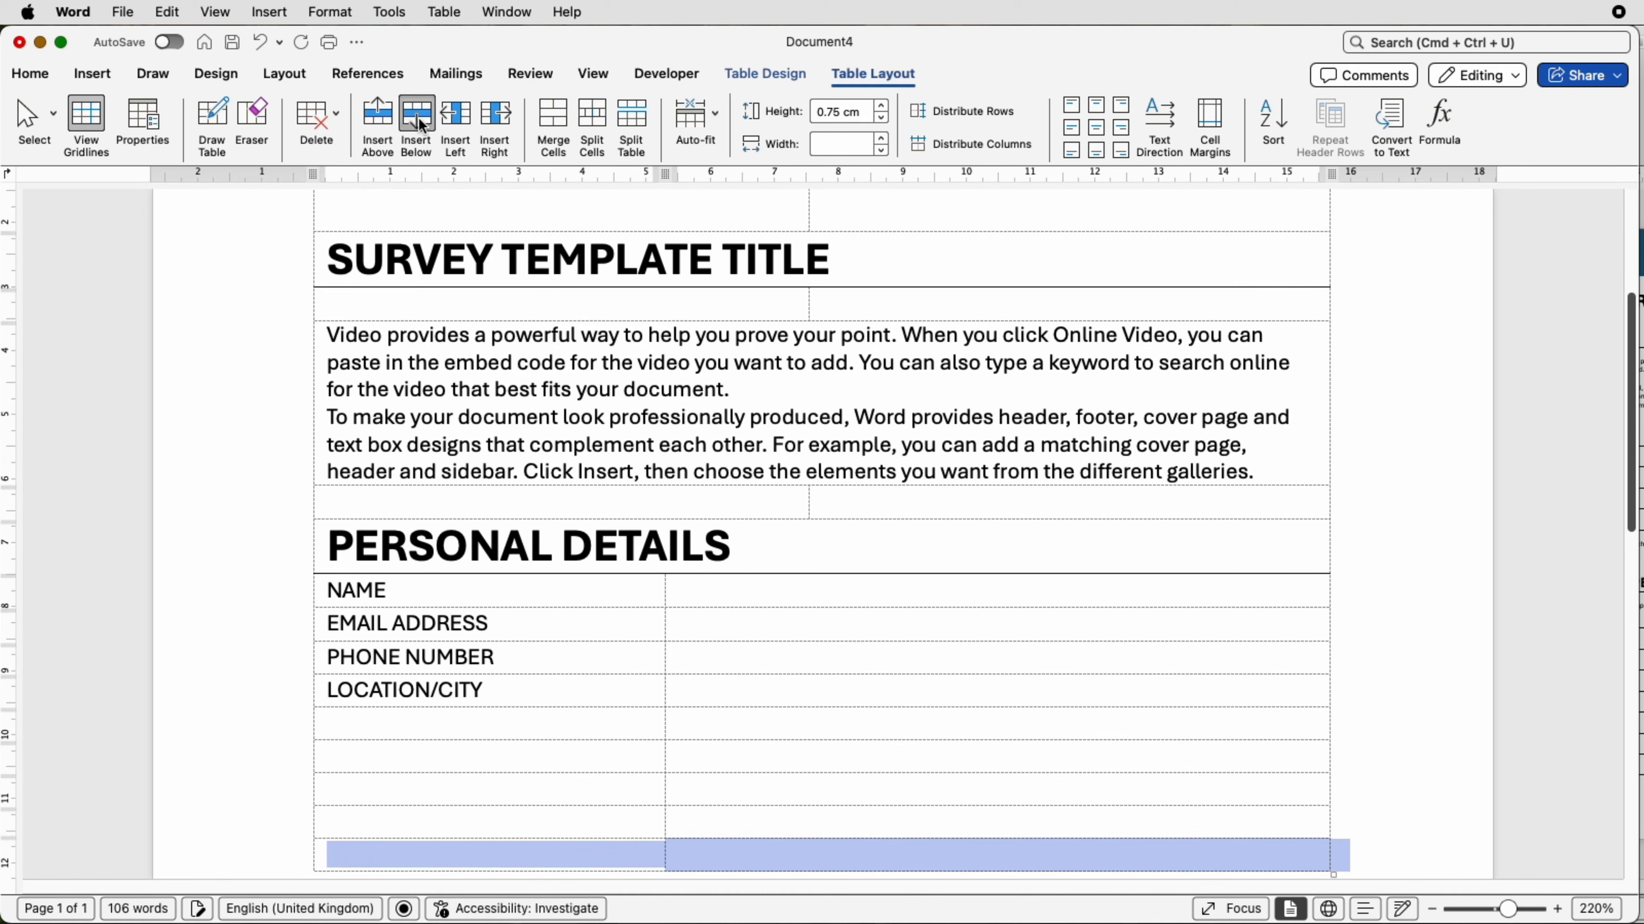
# - Set the height of the four rows from NAME to LOCATION/CITY to 1 cm and align all their cells centre left
pyautogui.click(567, 690)
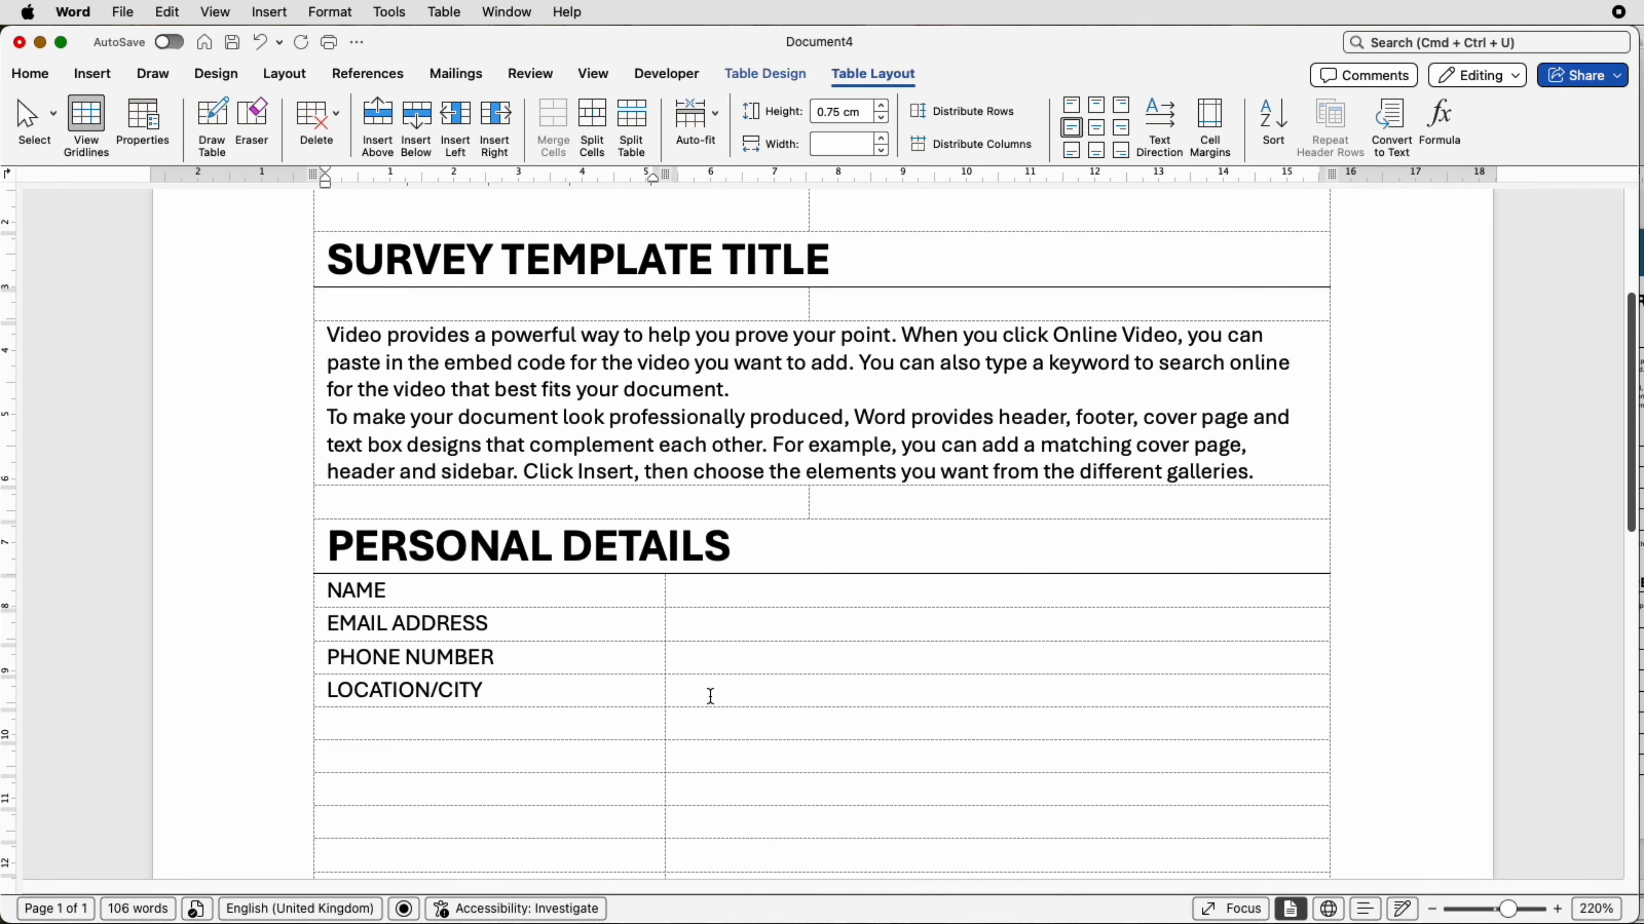
pyautogui.moveTo(694, 695); pyautogui.dragTo(598, 604)
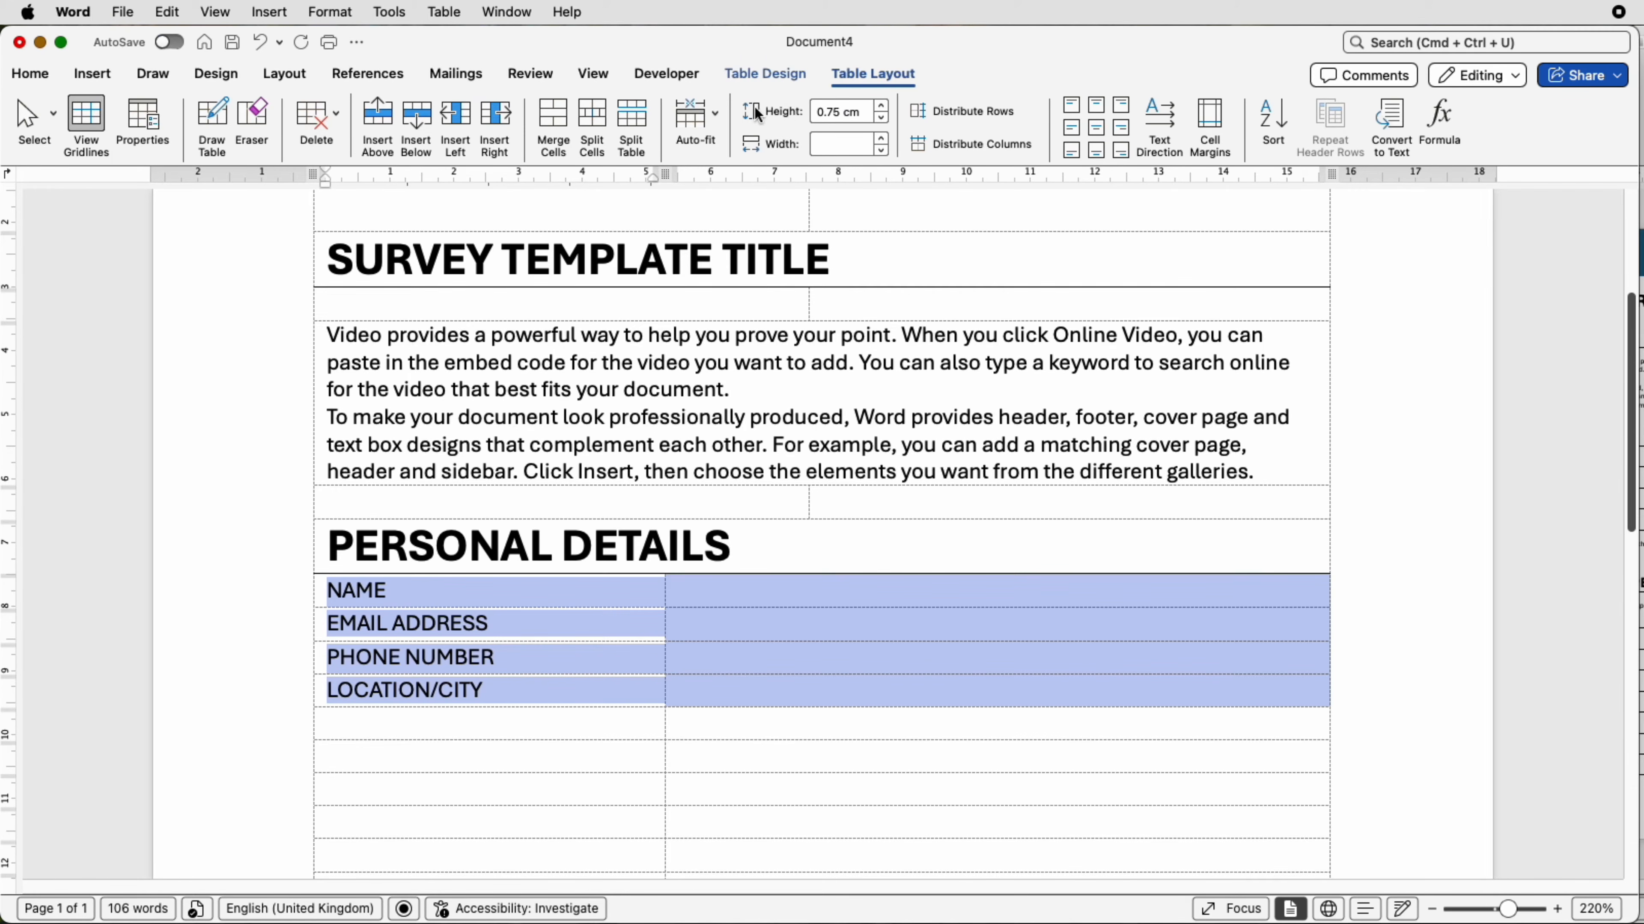
pyautogui.moveTo(864, 118); pyautogui.dragTo(812, 120)
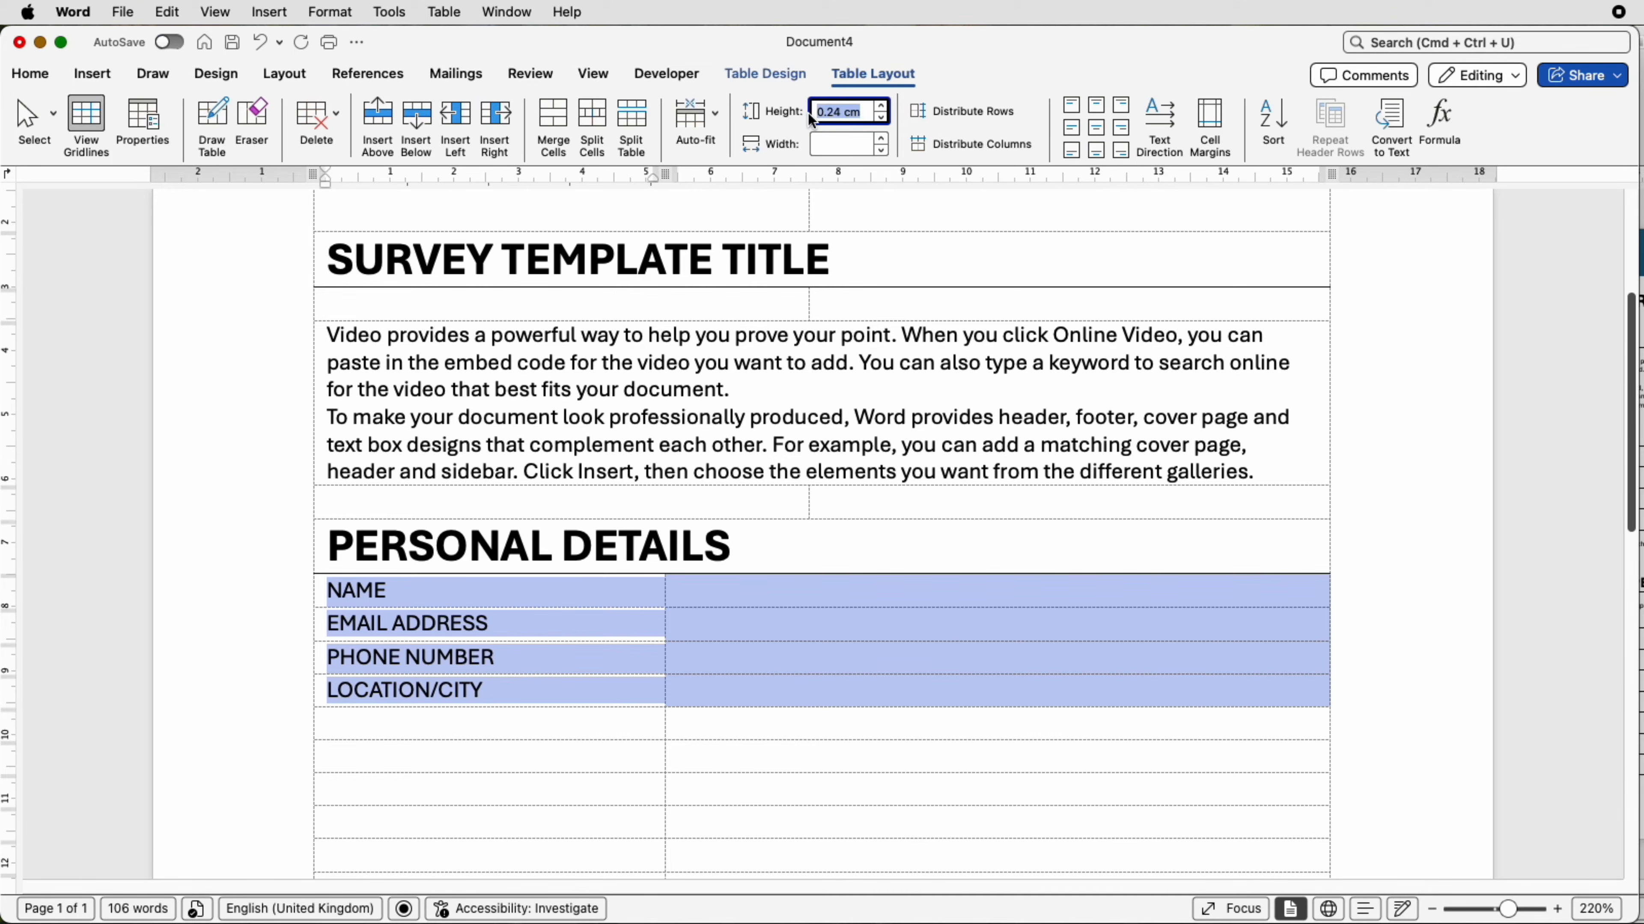
pyautogui.write('1')
pyautogui.press('Return')
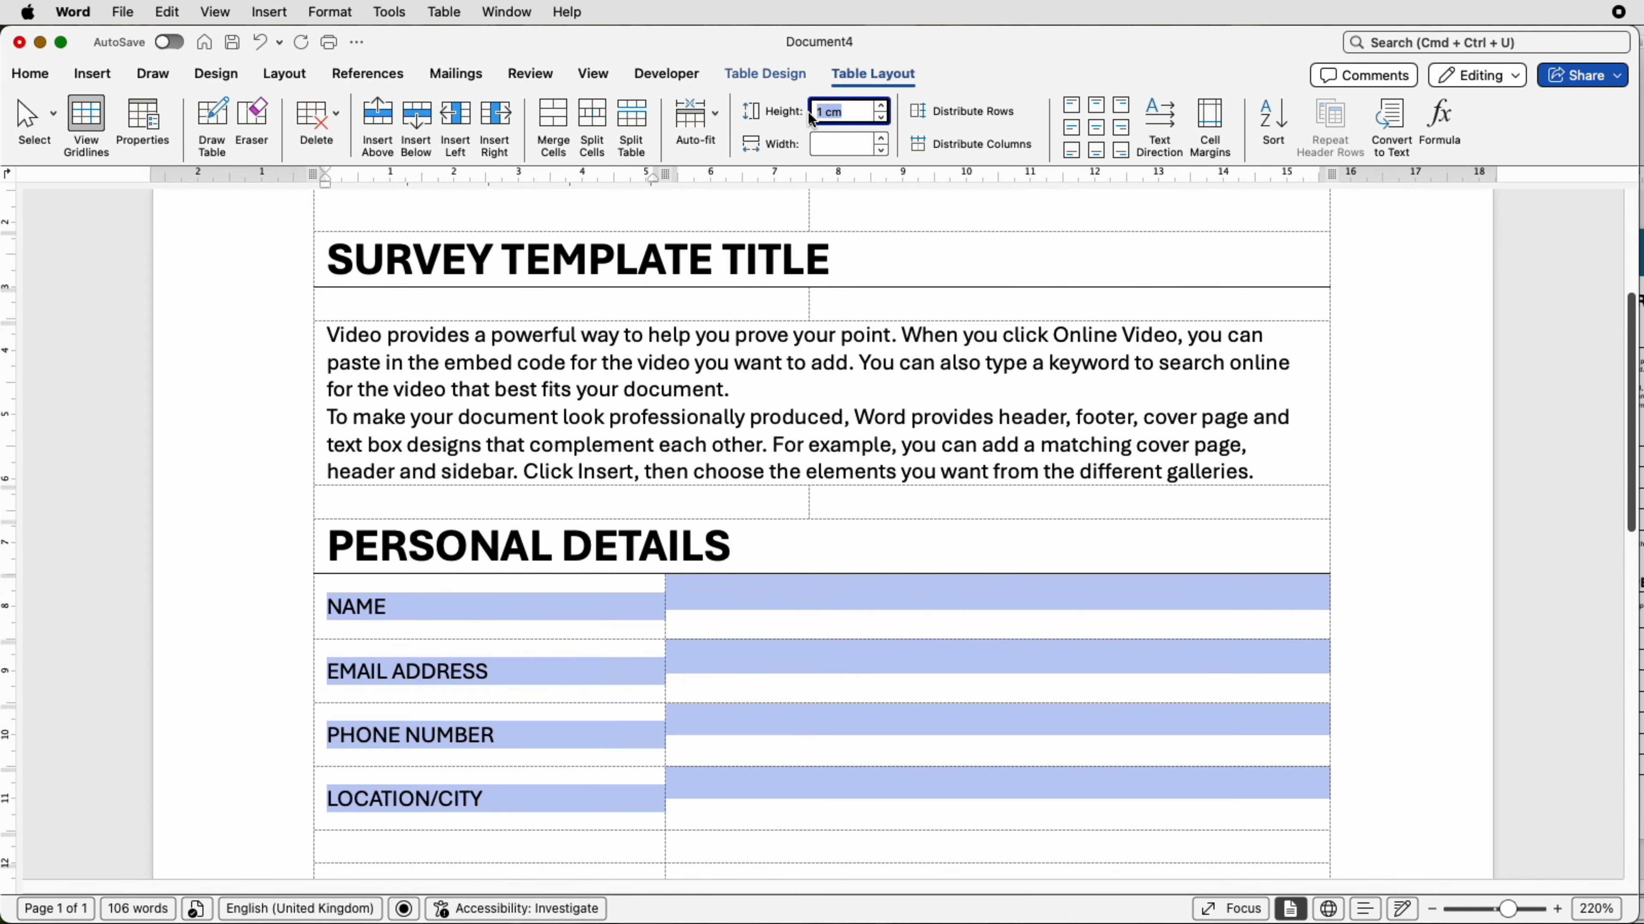
pyautogui.click(1072, 128)
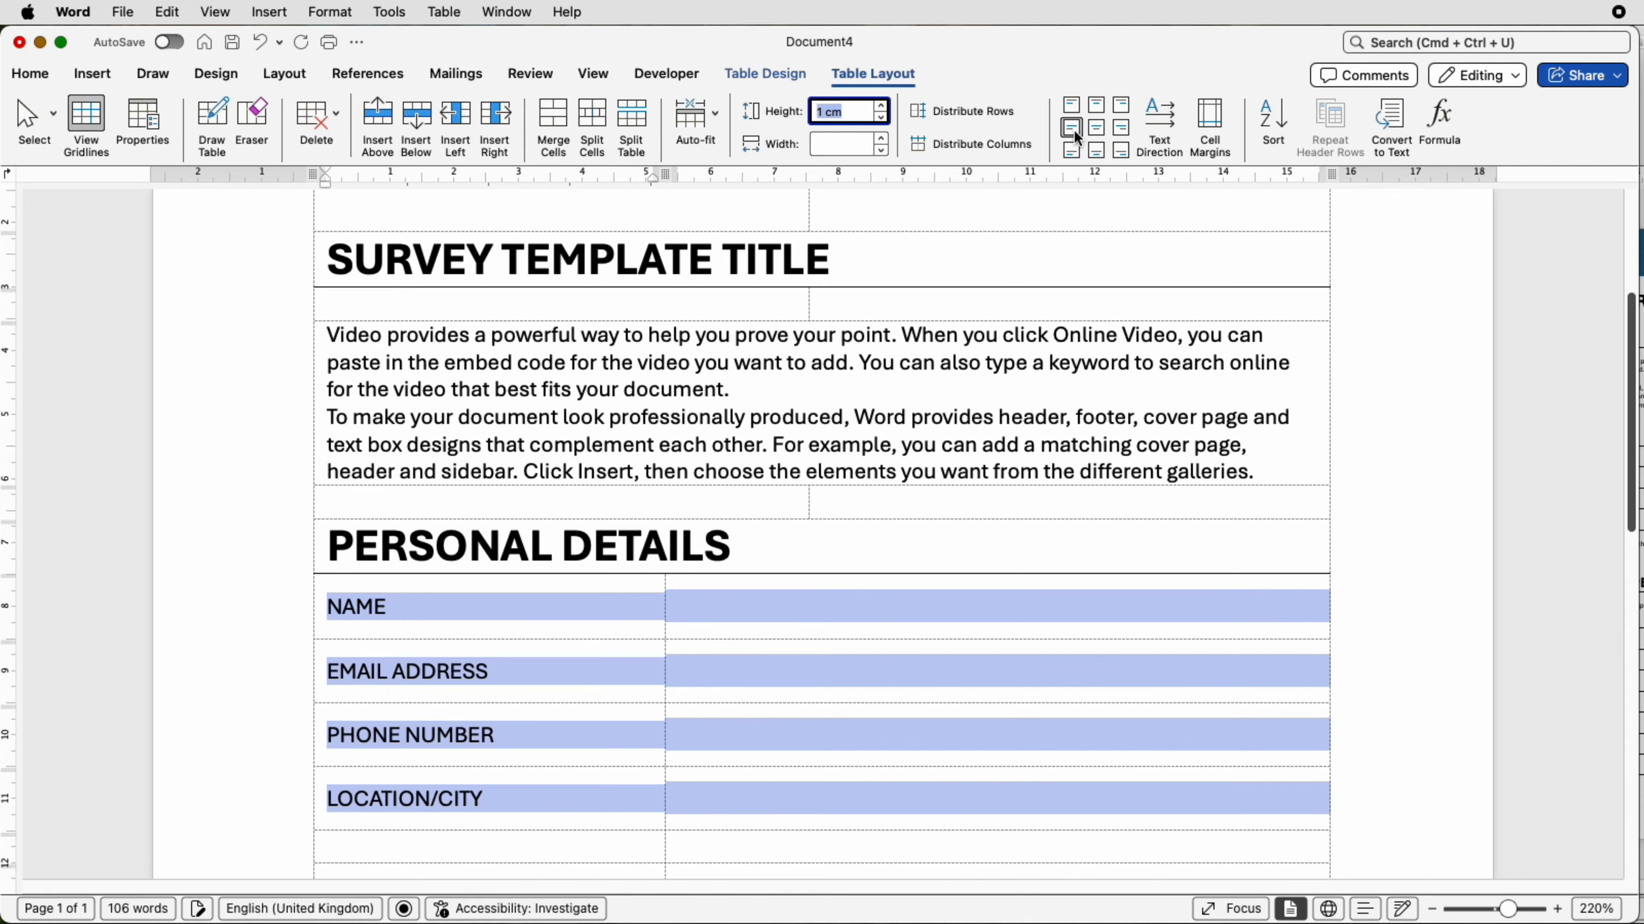
pyautogui.click(711, 691)
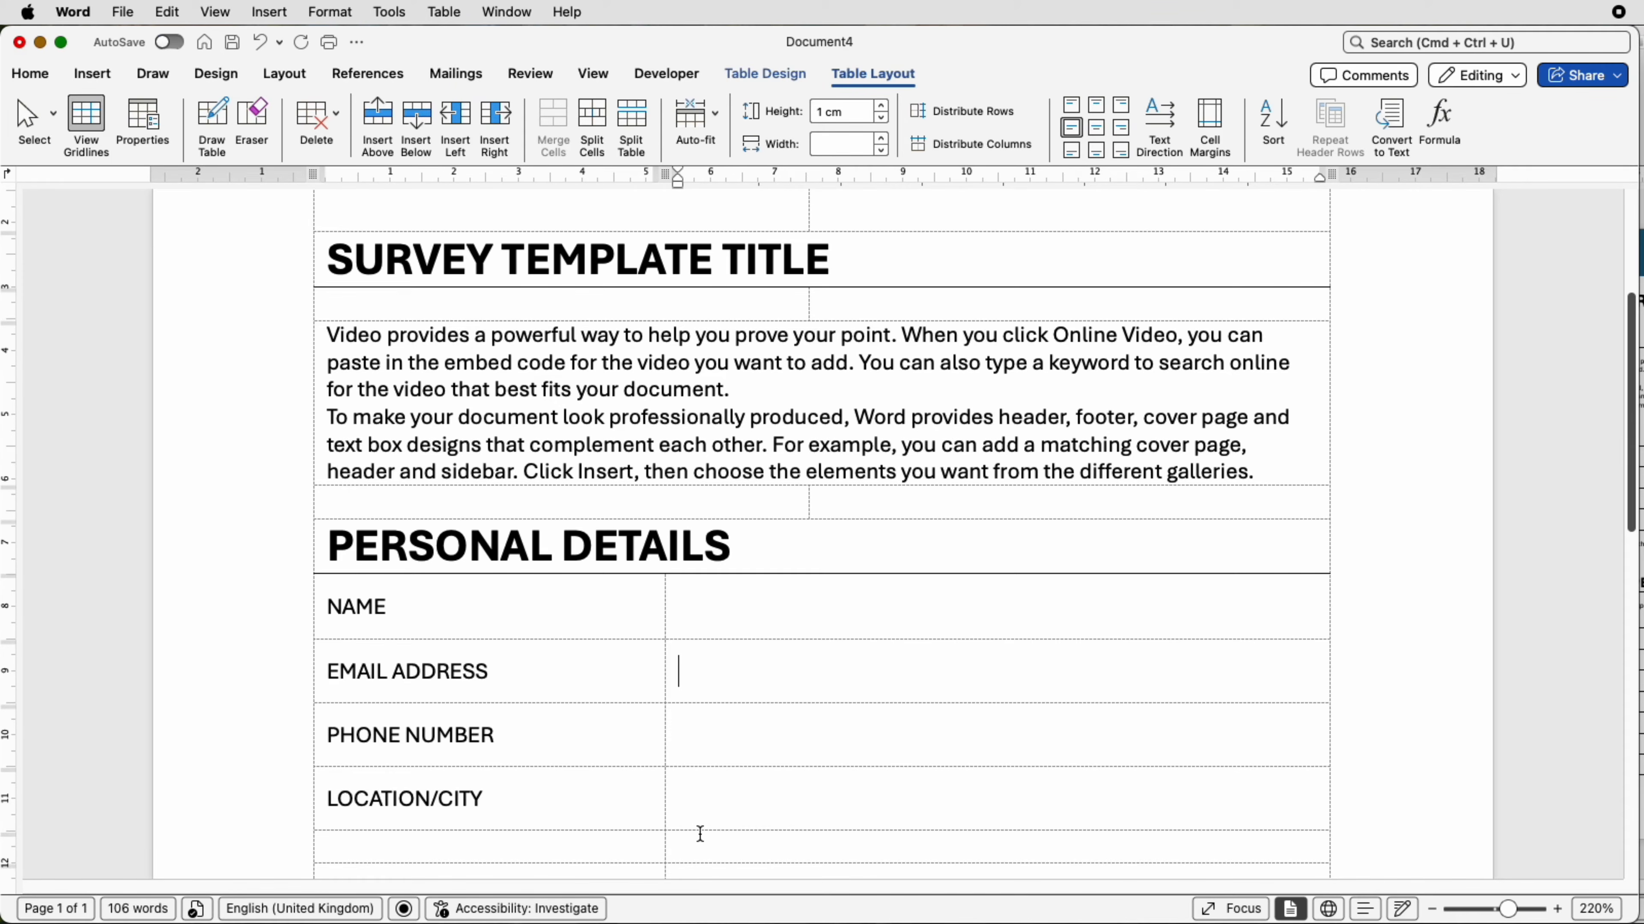
# - Add a bottom border below the four personal detail rows from NAME to LOCATION/CITY
pyautogui.moveTo(706, 616); pyautogui.dragTo(640, 616)
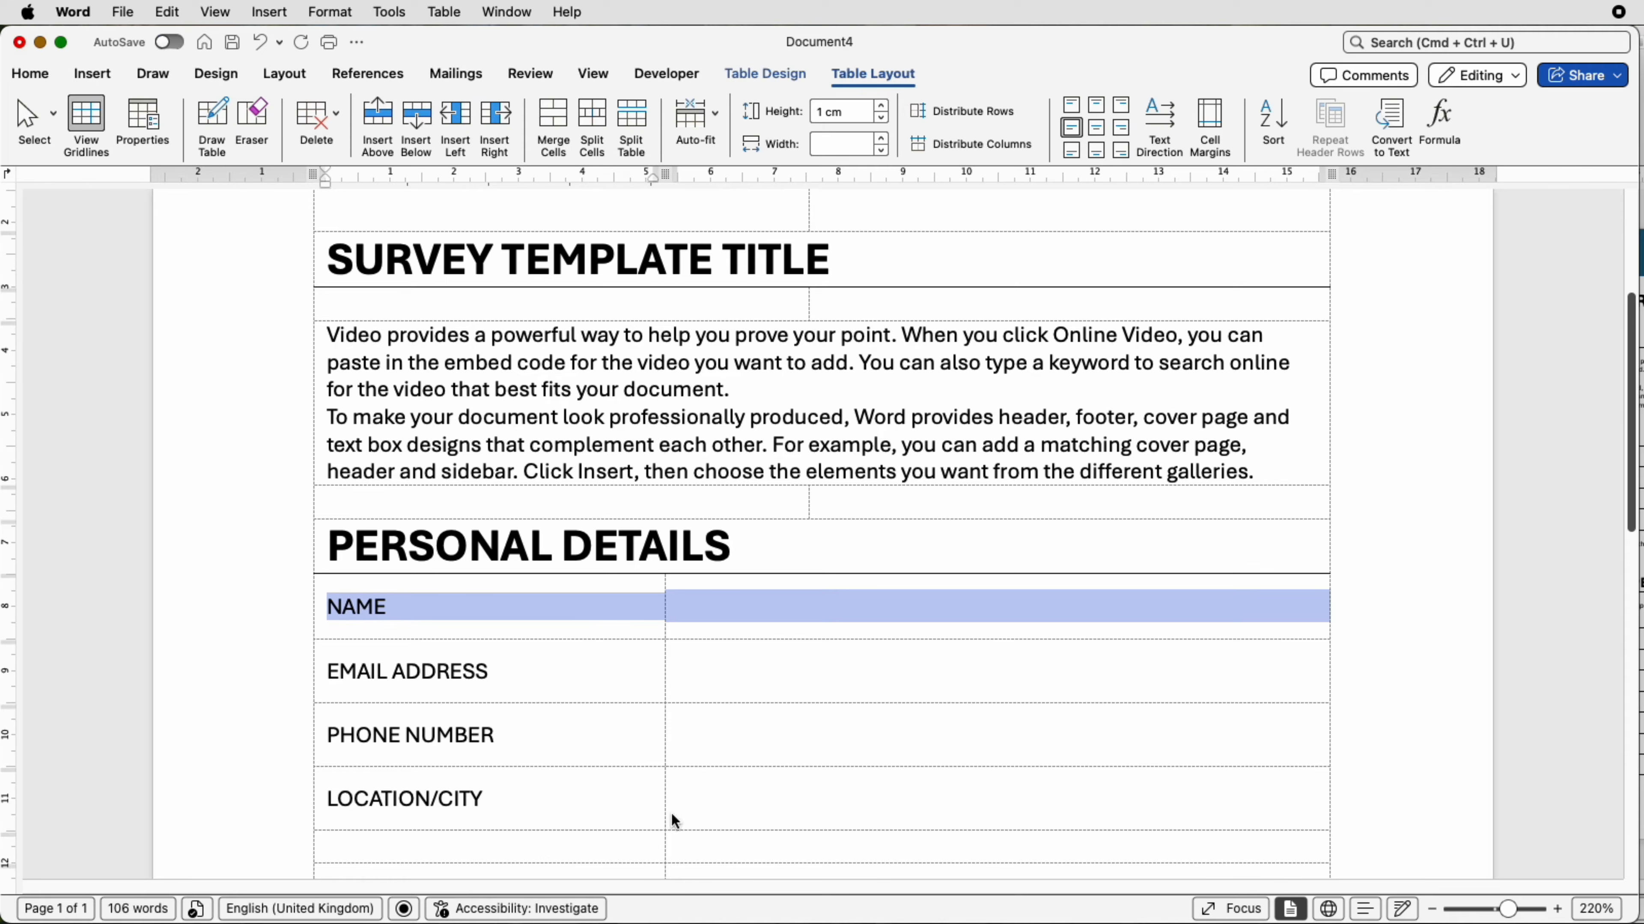
pyautogui.moveTo(718, 806); pyautogui.dragTo(604, 623)
pyautogui.scroll(-1, 673, 672)
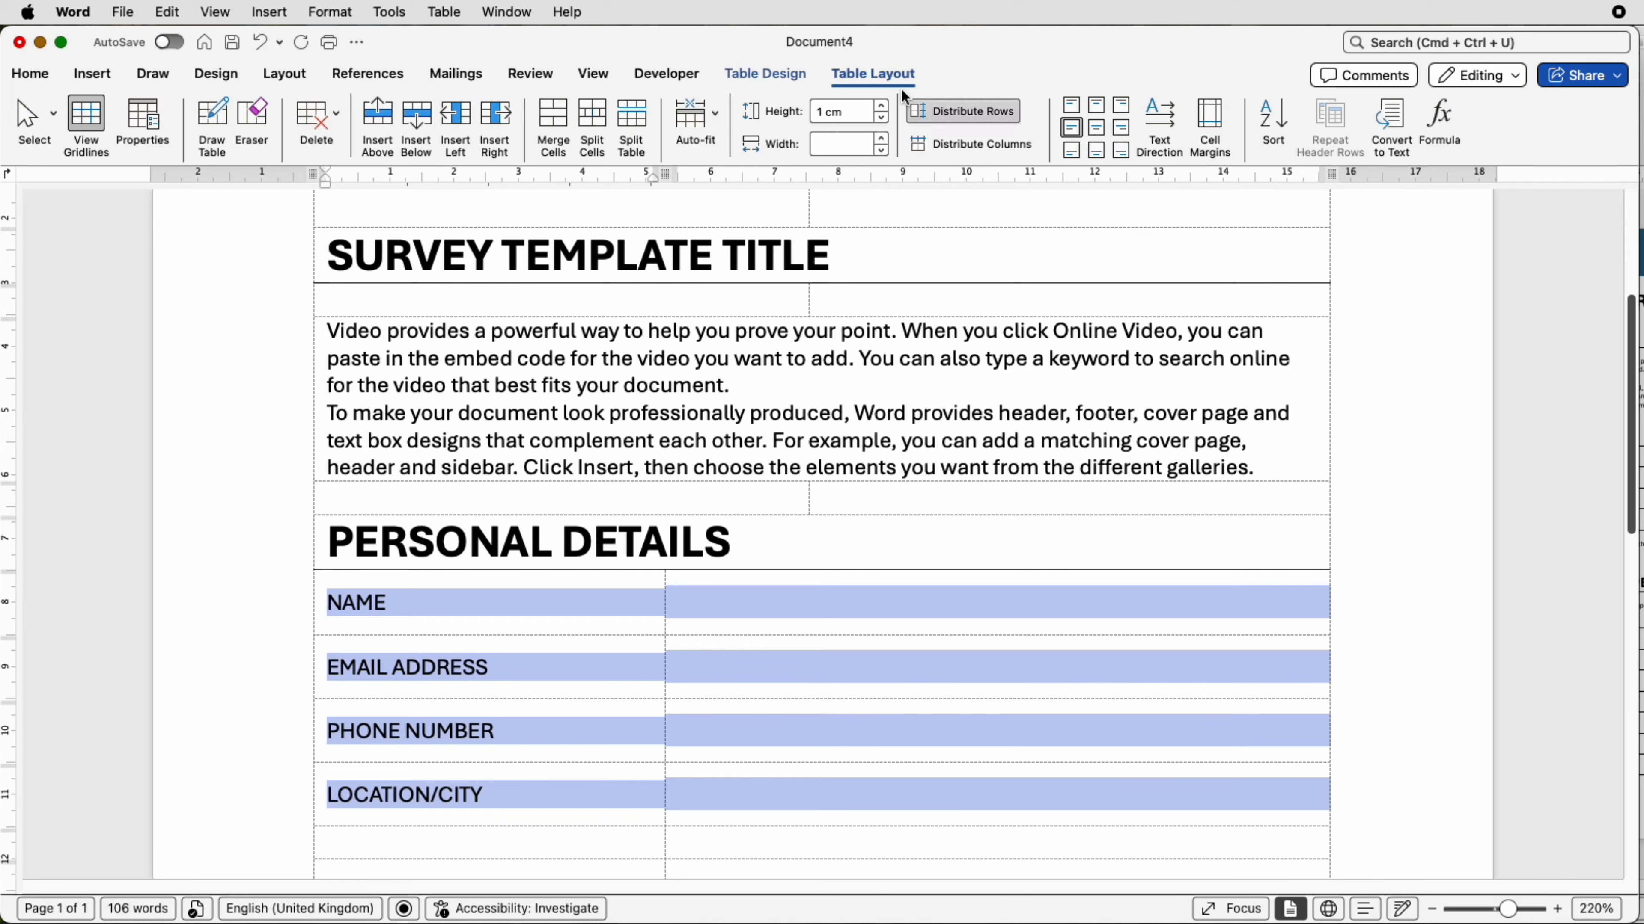
pyautogui.click(783, 78)
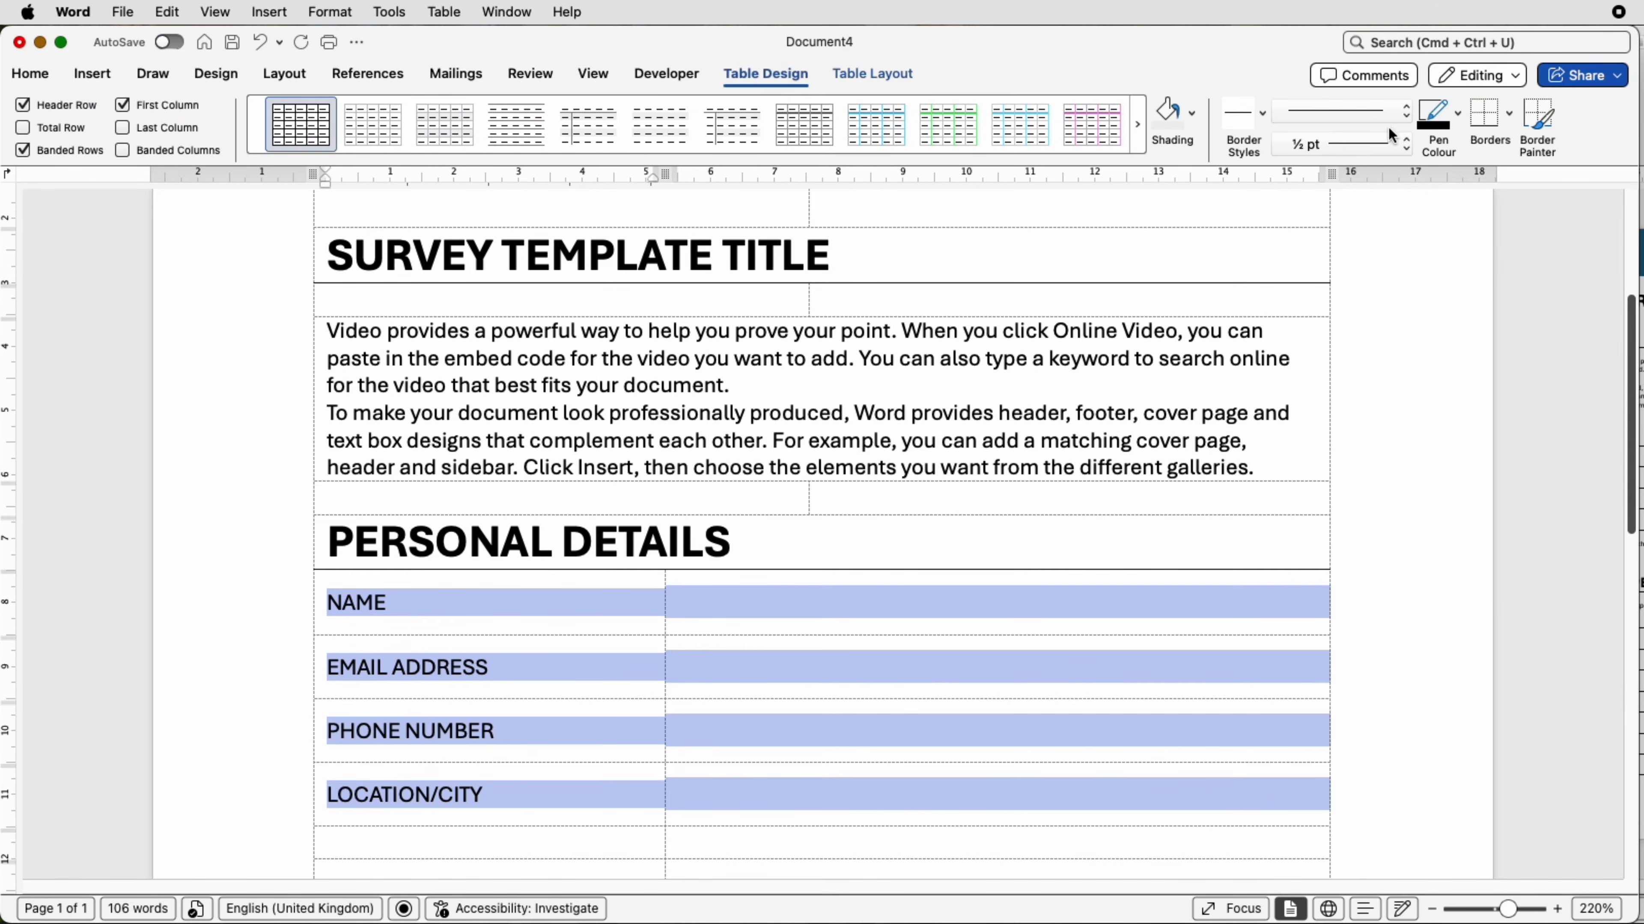
pyautogui.click(1509, 122)
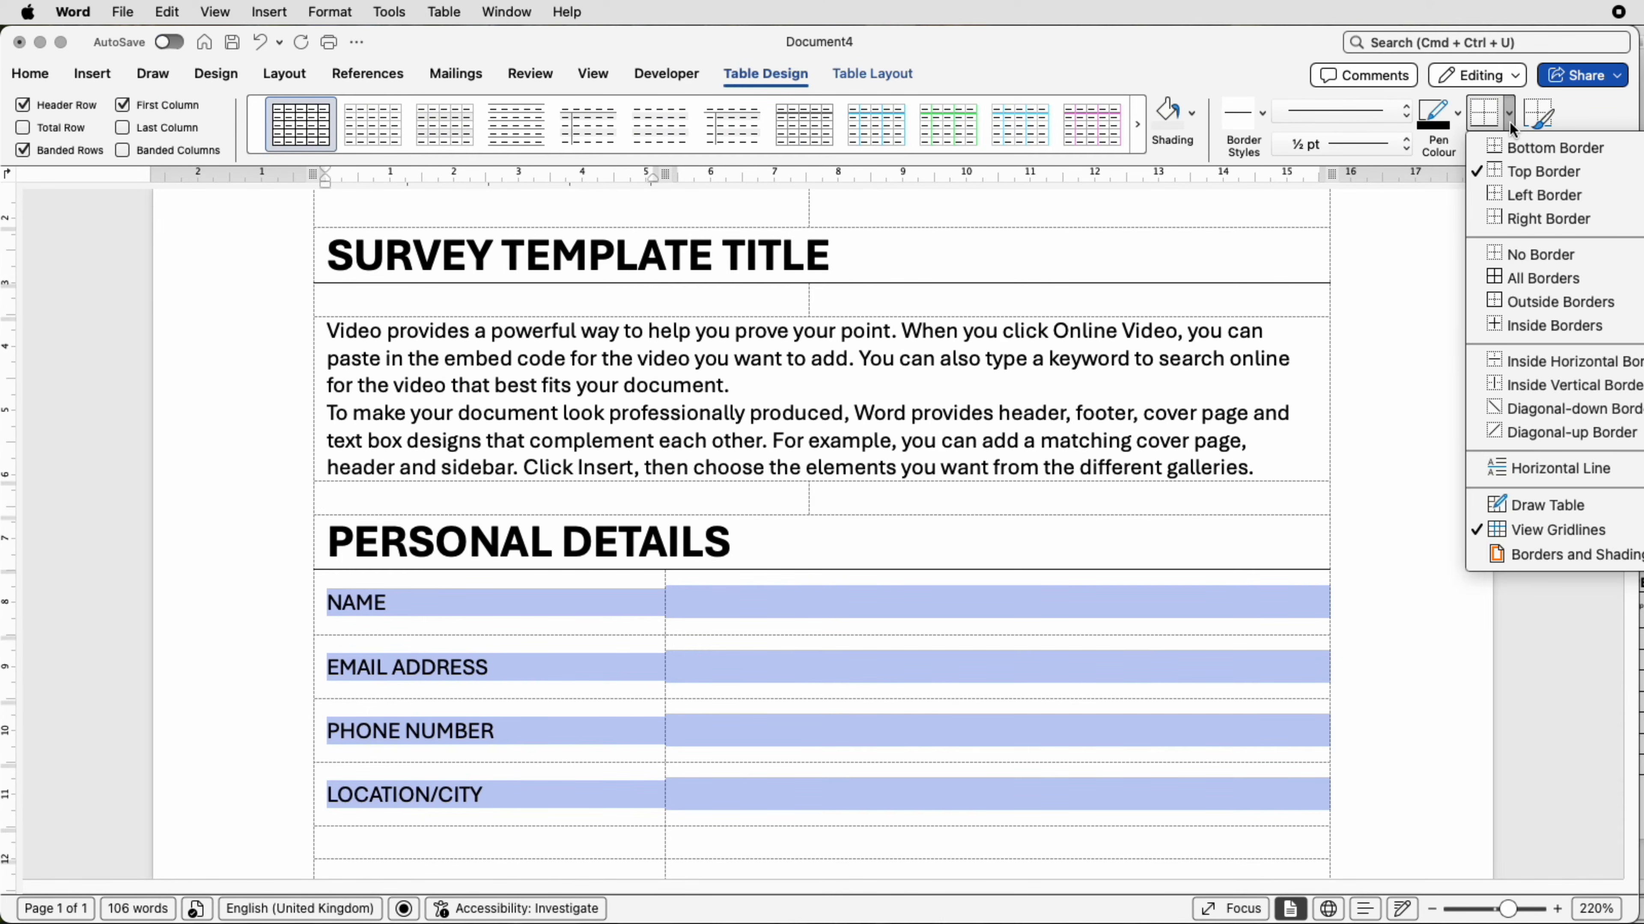
pyautogui.click(1518, 150)
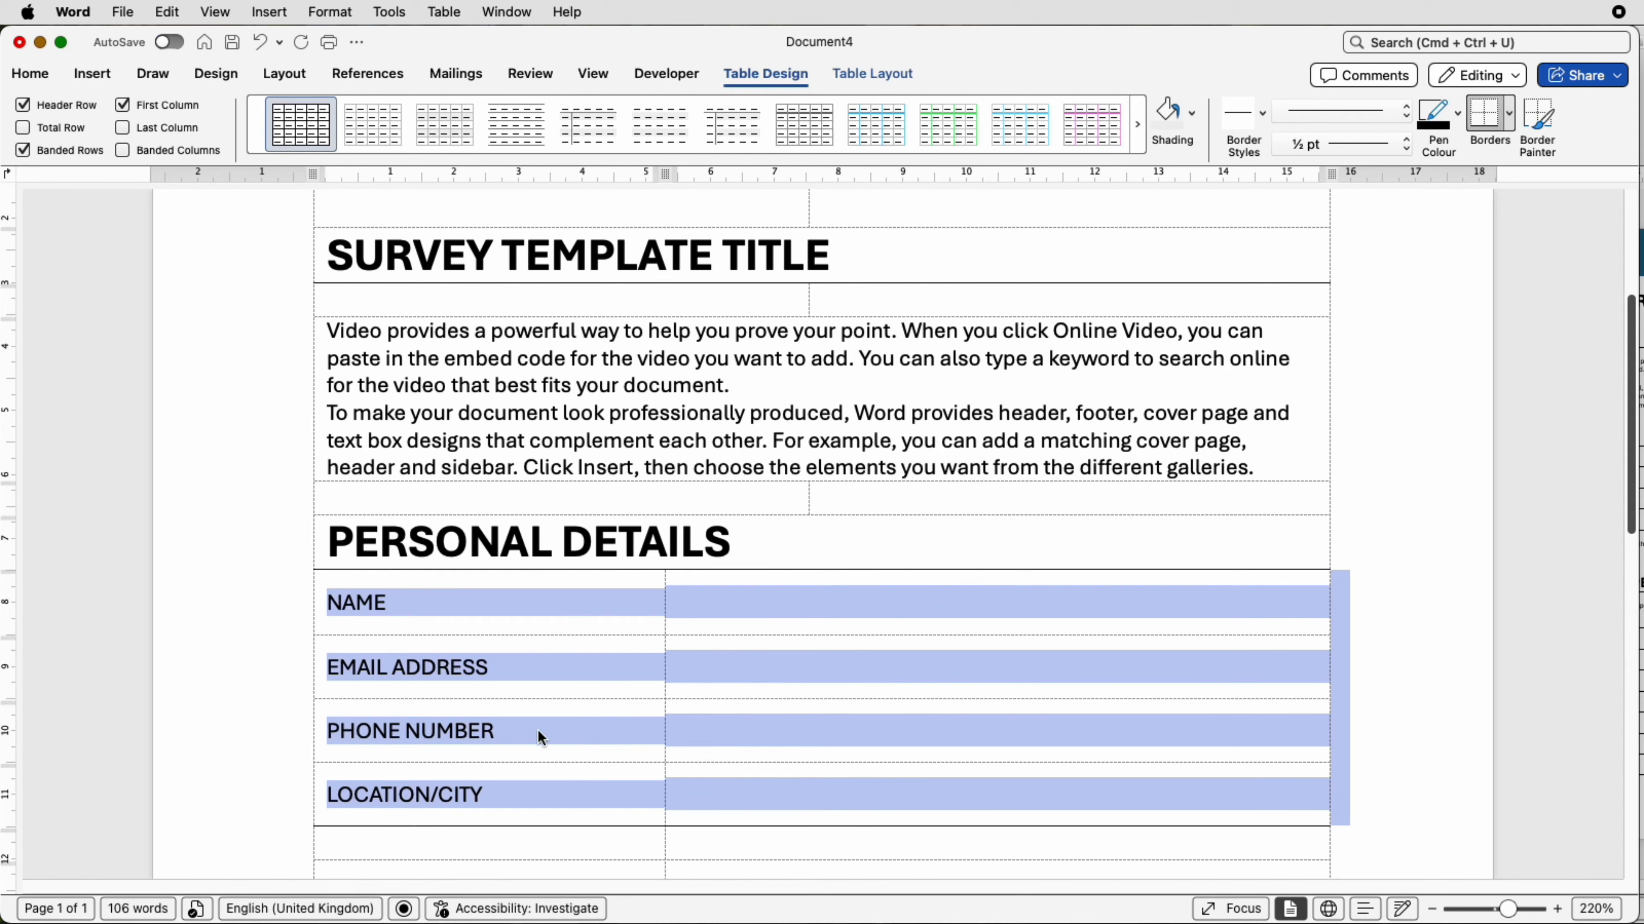
# - Add inside horizontal borders between the NAME, EMAIL ADDRESS, PHONE NUMBER and LOCATION/CITY rows
pyautogui.scroll(-1, 875, 712)
pyautogui.scroll(-1, 875, 712)
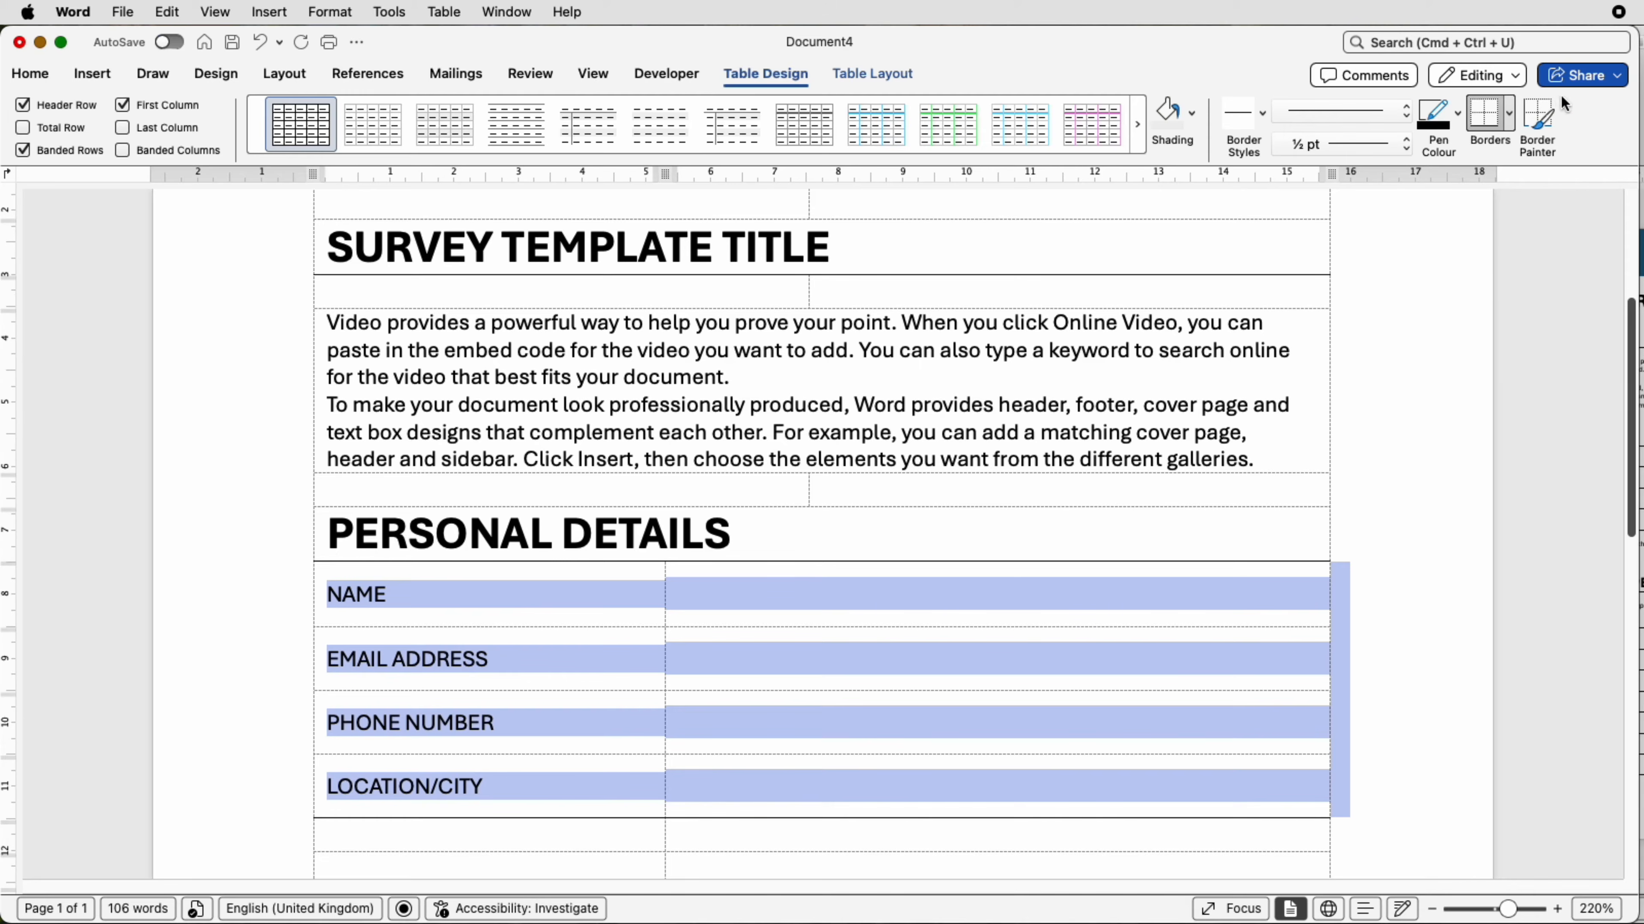
pyautogui.click(1515, 118)
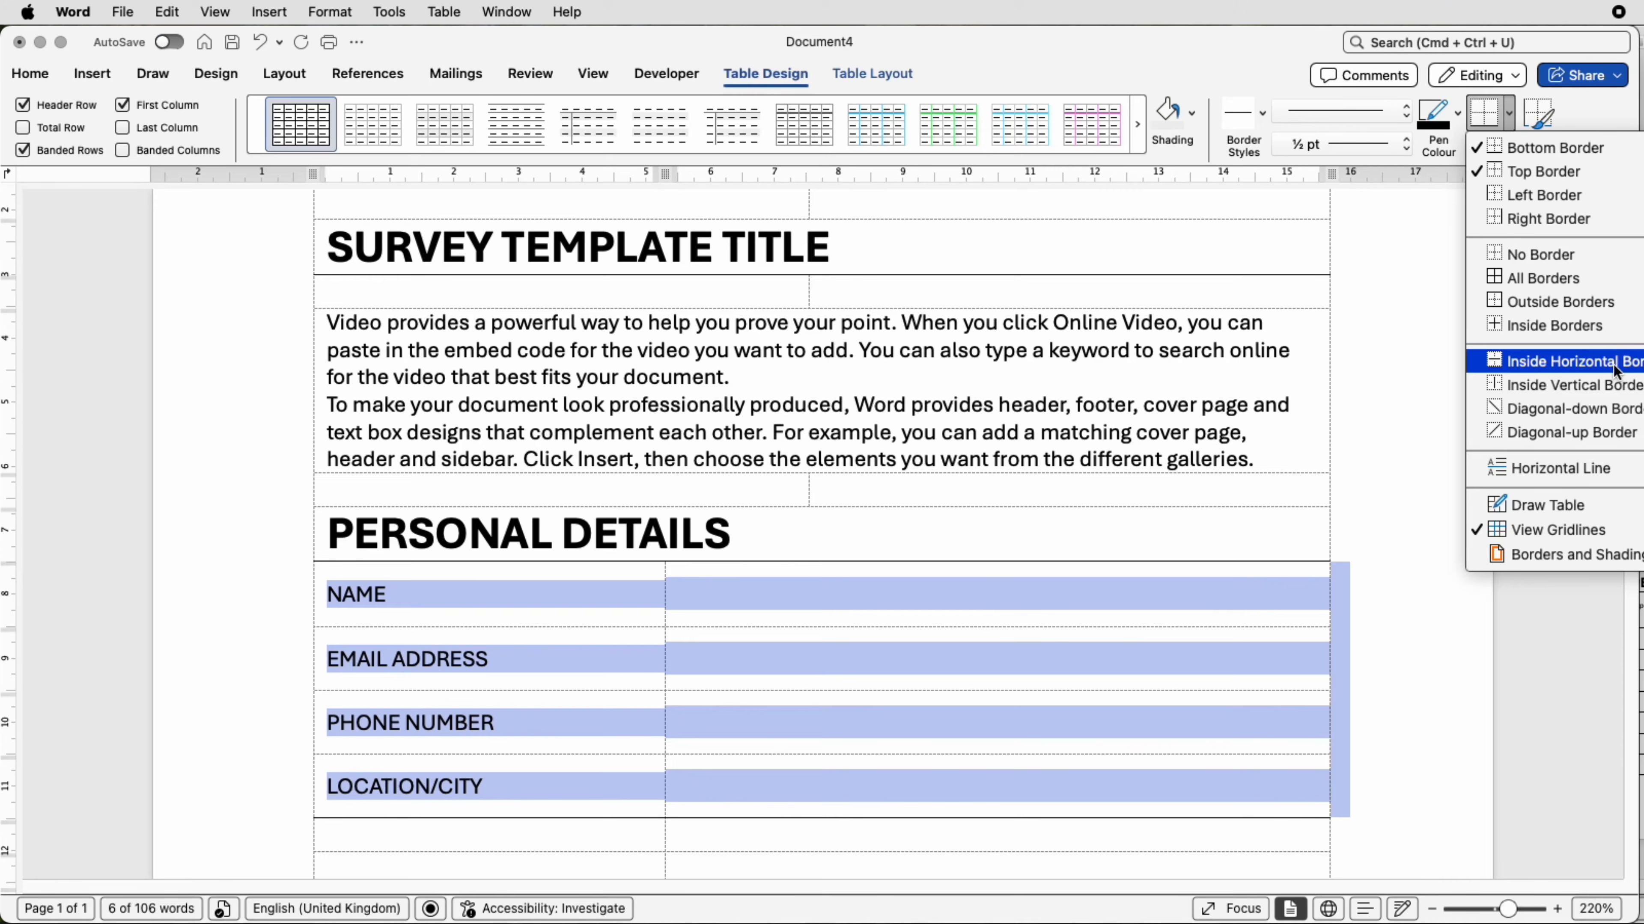
pyautogui.click(1496, 369)
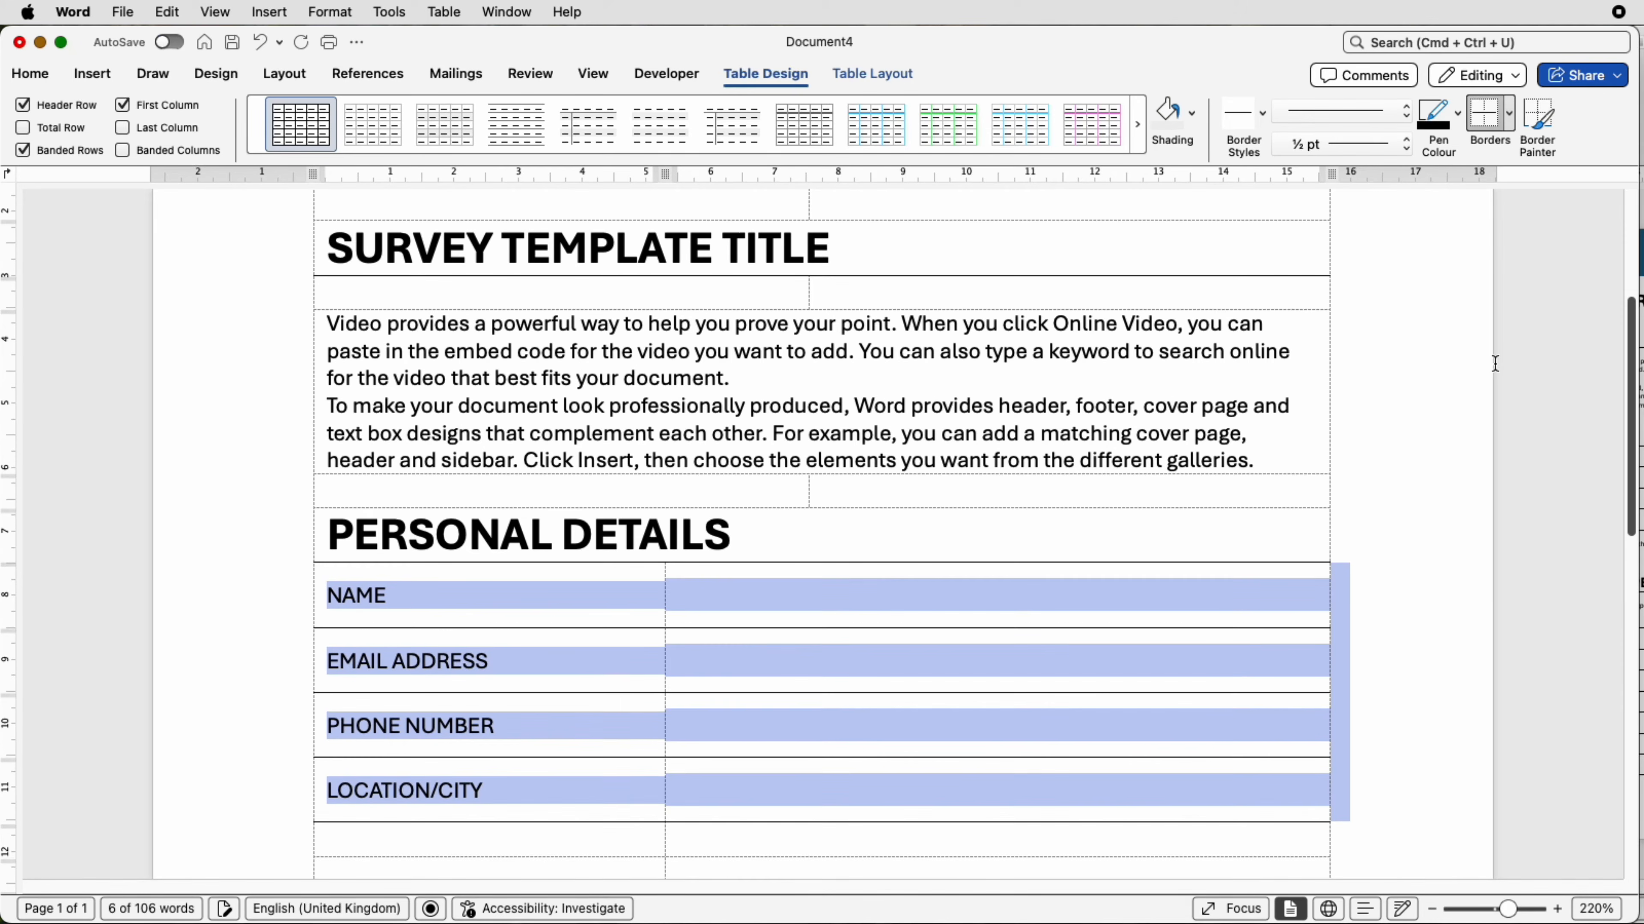
pyautogui.scroll(1, 804, 547)
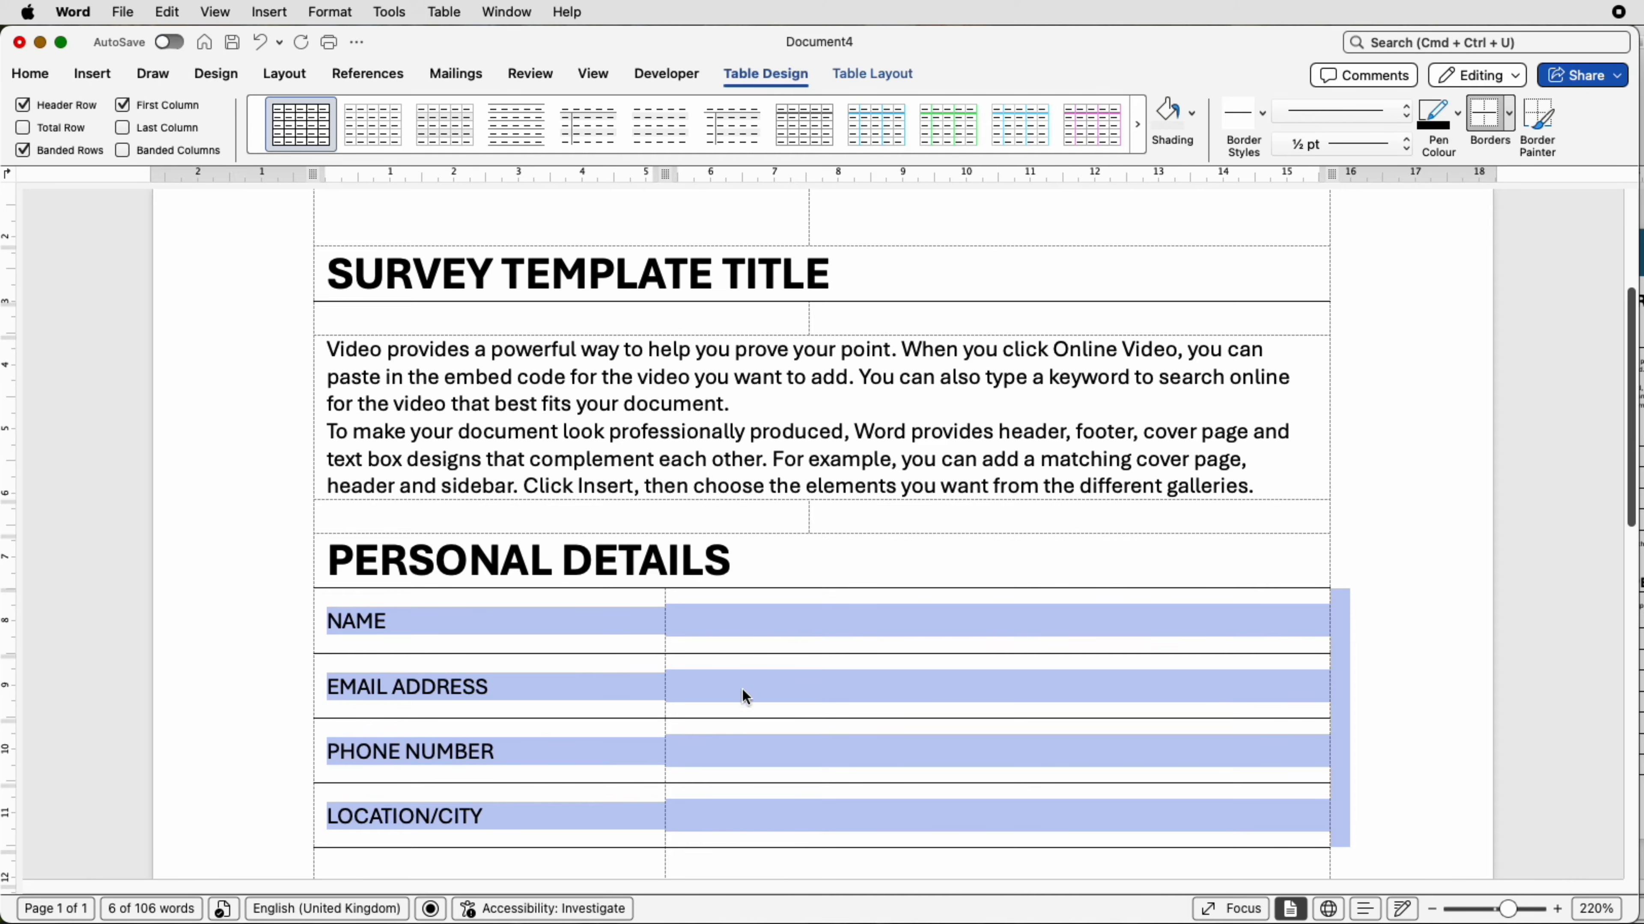
# - Merge the second row below LOCATION/CITY and enter "Note: The information collected will only be used for the purpose of this survey and will remain confidential."
pyautogui.scroll(-5, 610, 688)
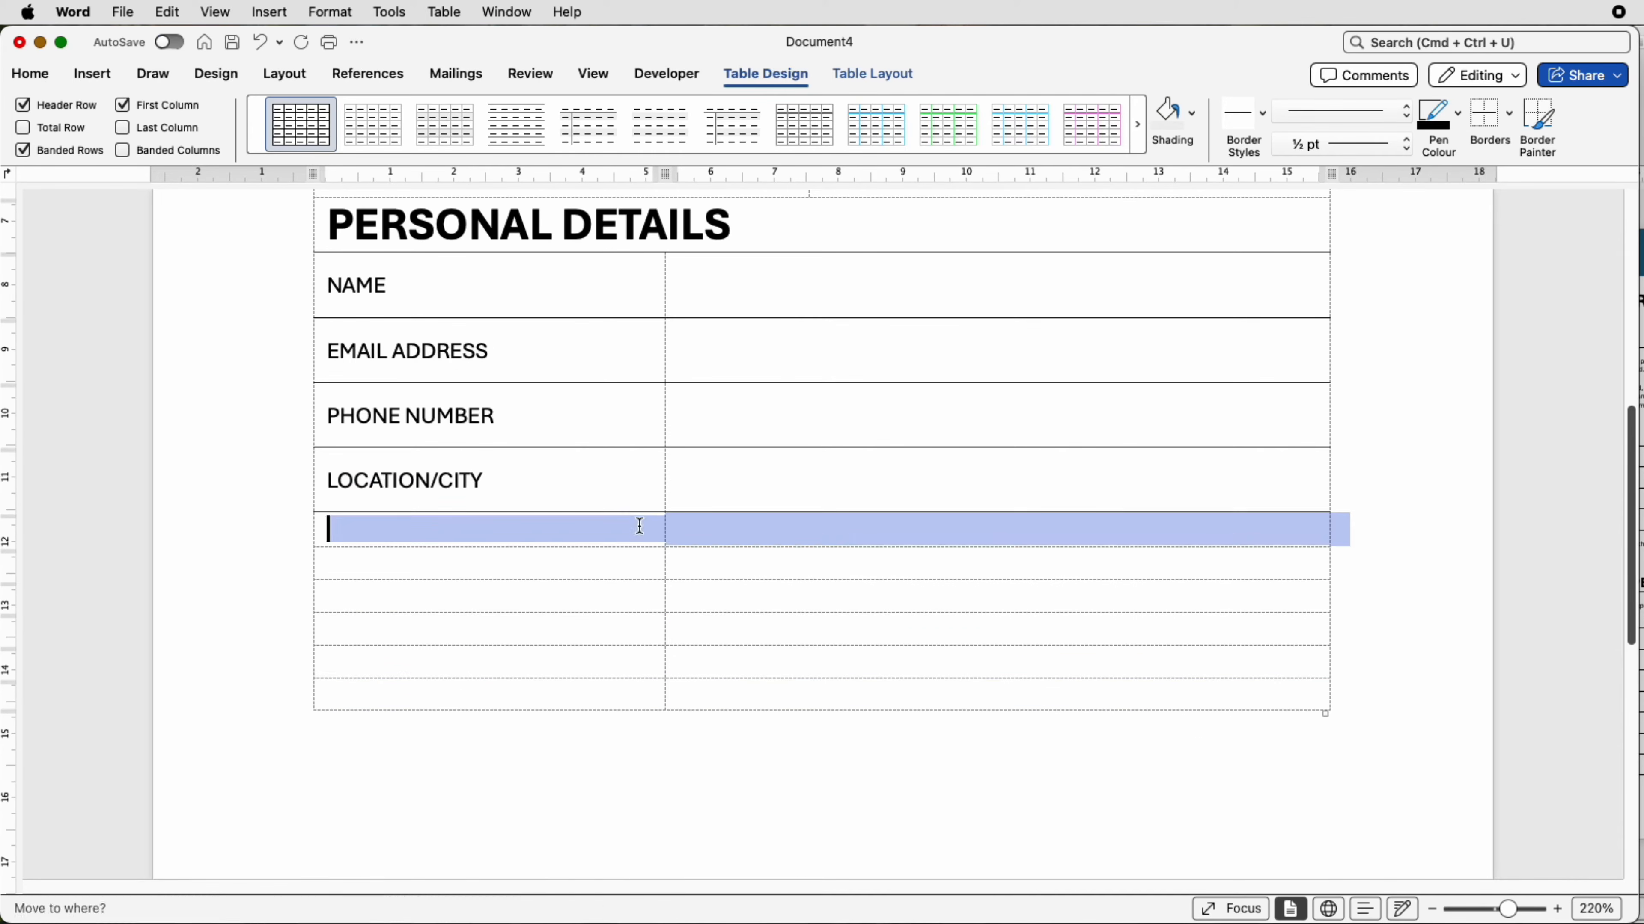
pyautogui.click(640, 526)
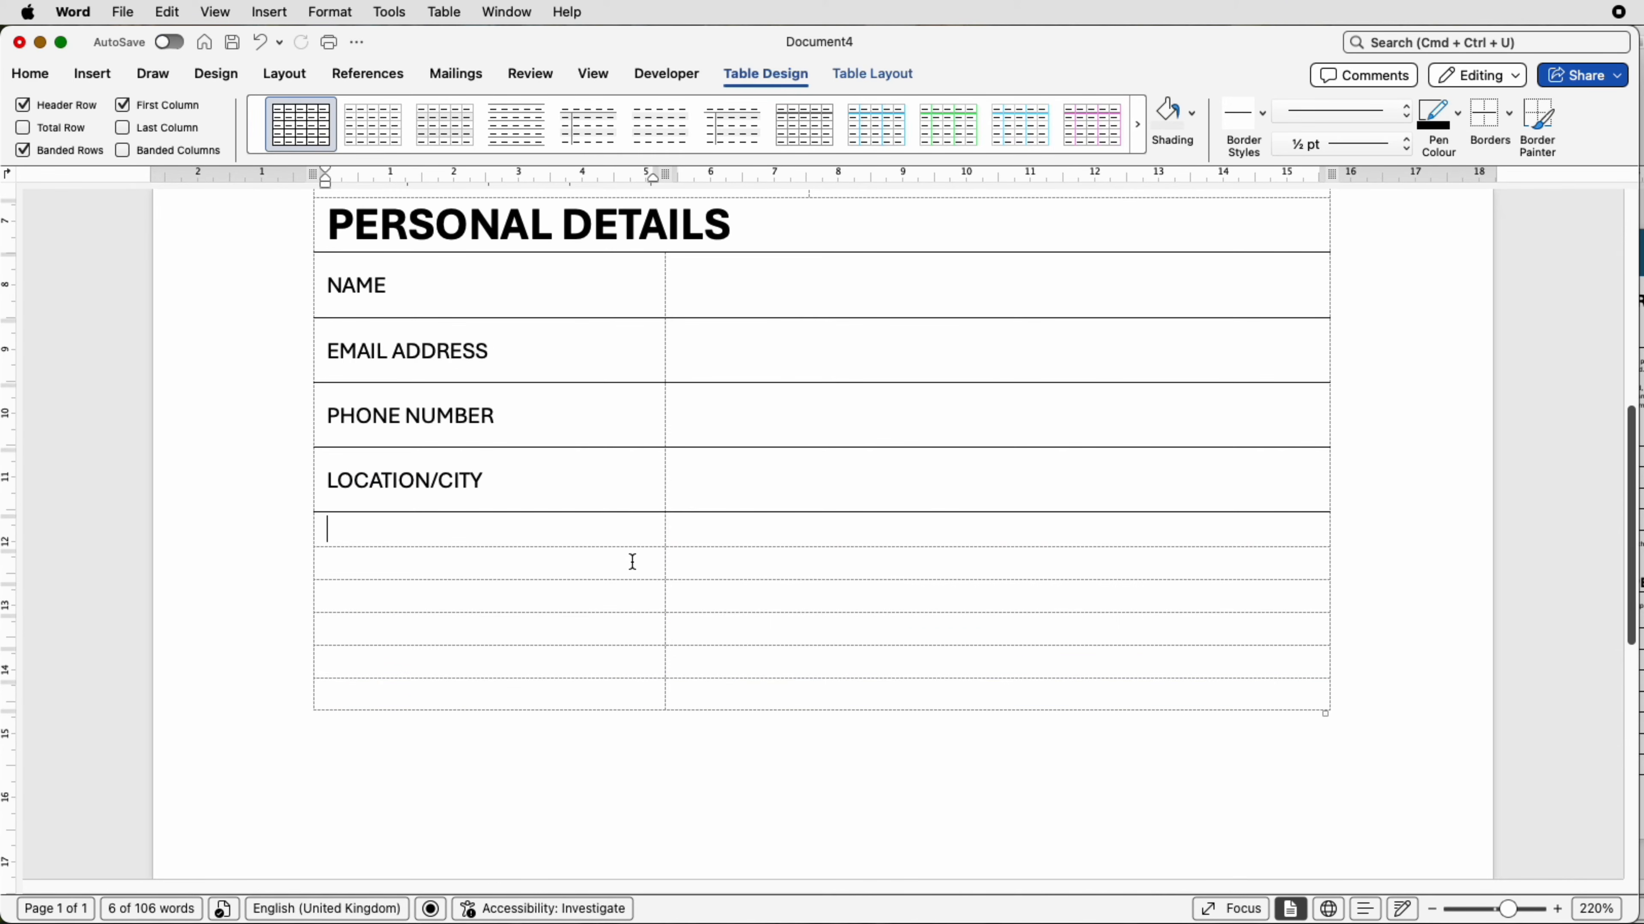
pyautogui.moveTo(633, 562); pyautogui.dragTo(683, 567)
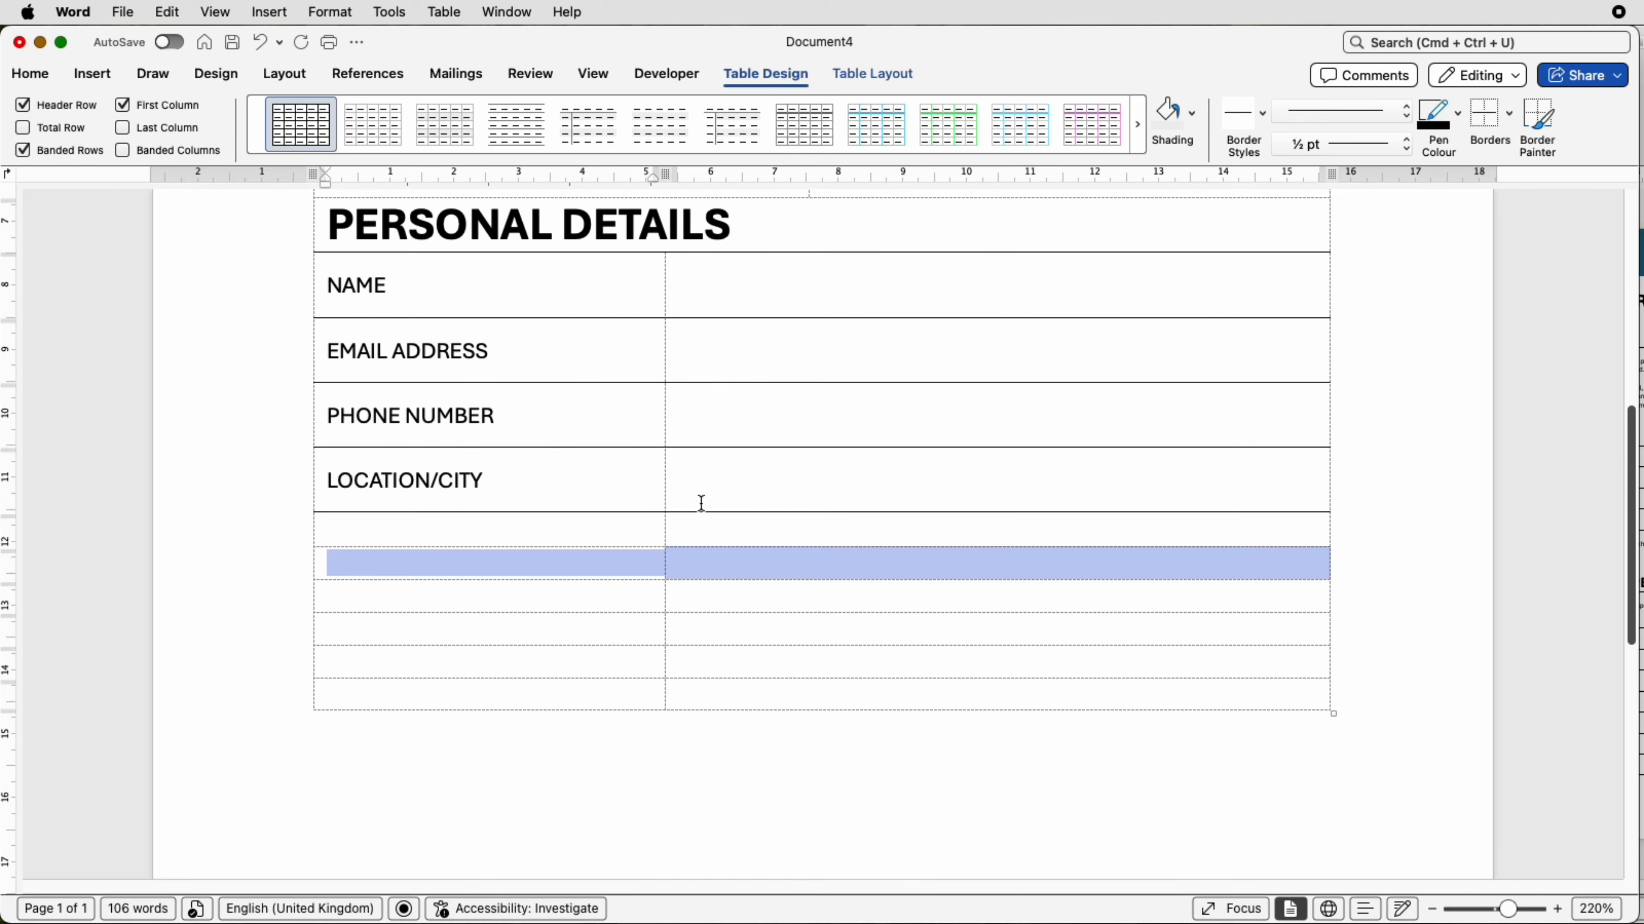
pyautogui.click(870, 76)
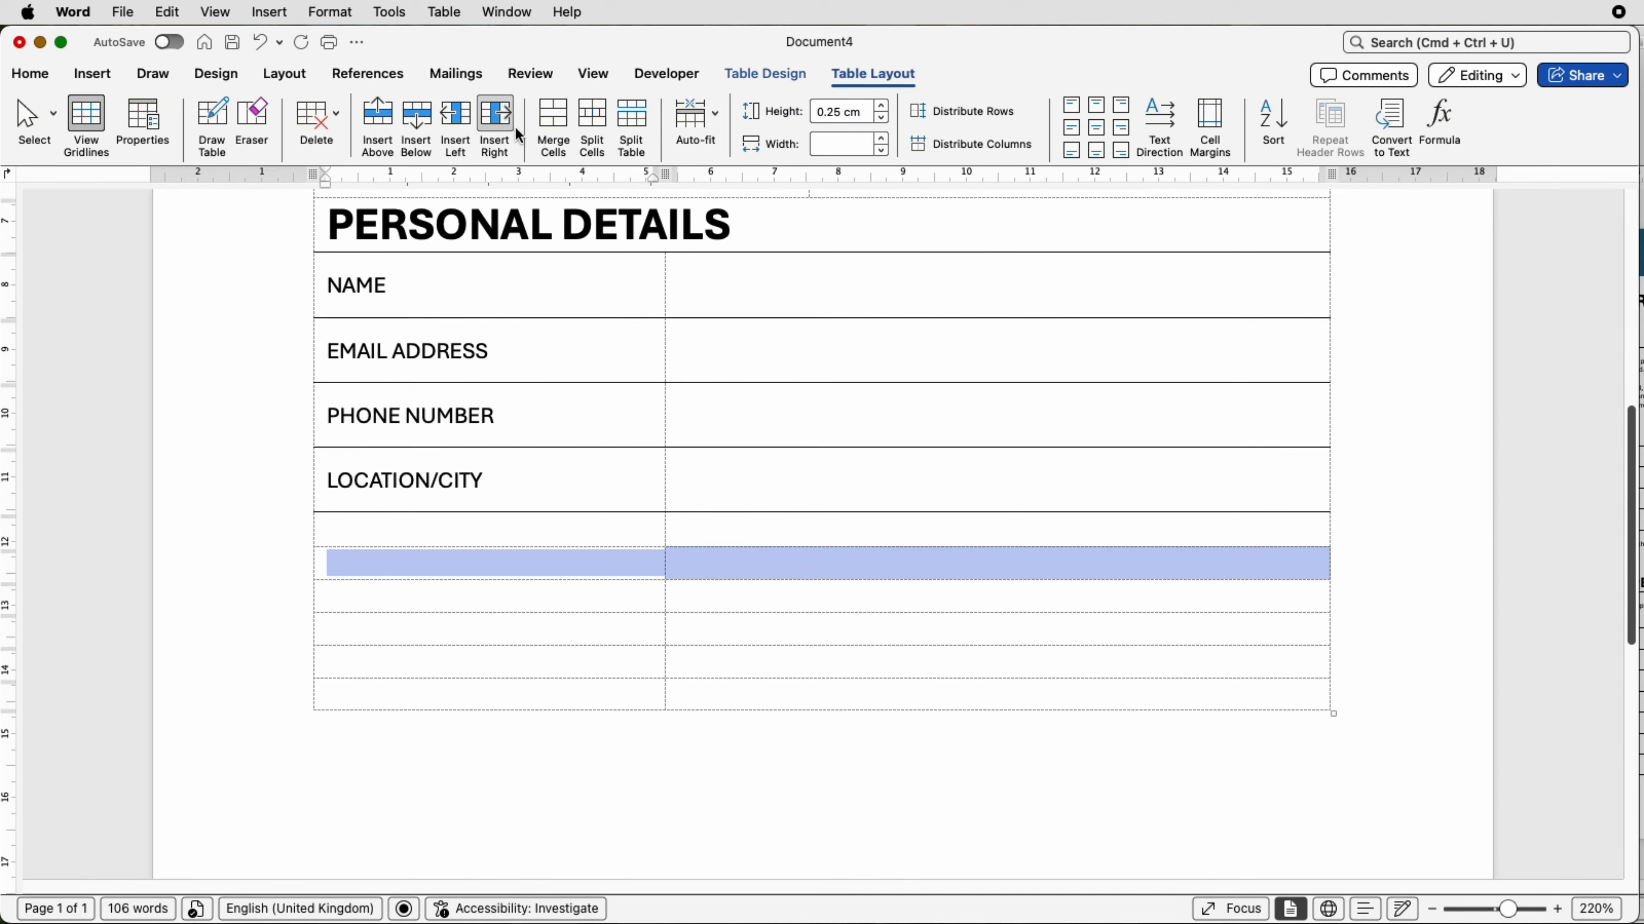
pyautogui.click(554, 130)
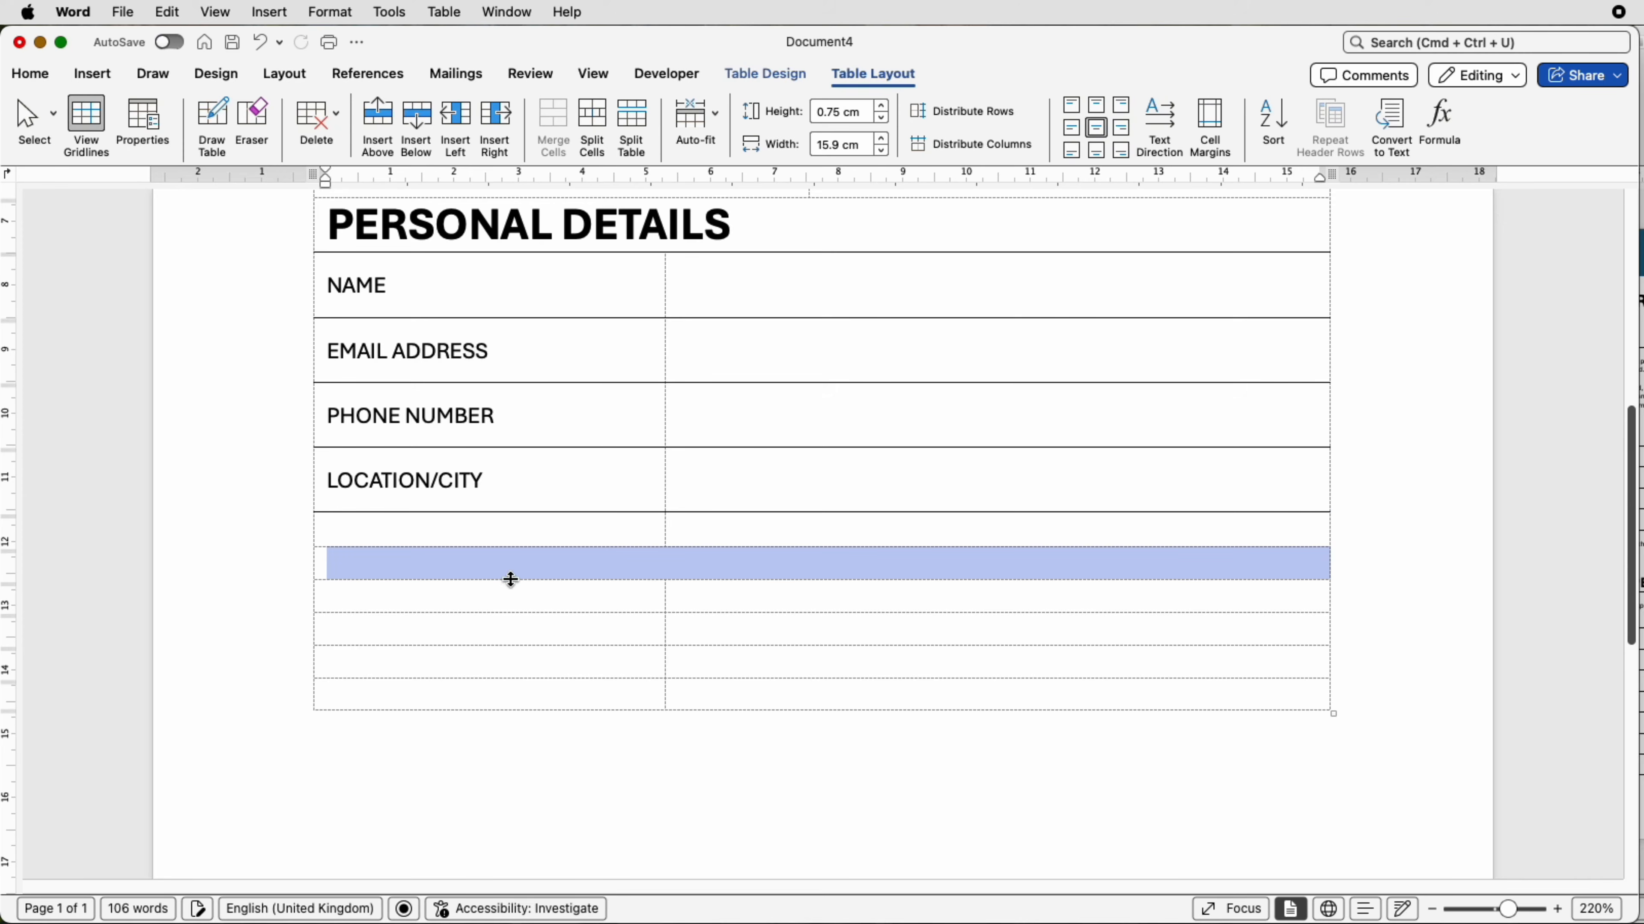
pyautogui.write('Note: The information collected will only be used for the purpose of this survey and will remain confidential.')
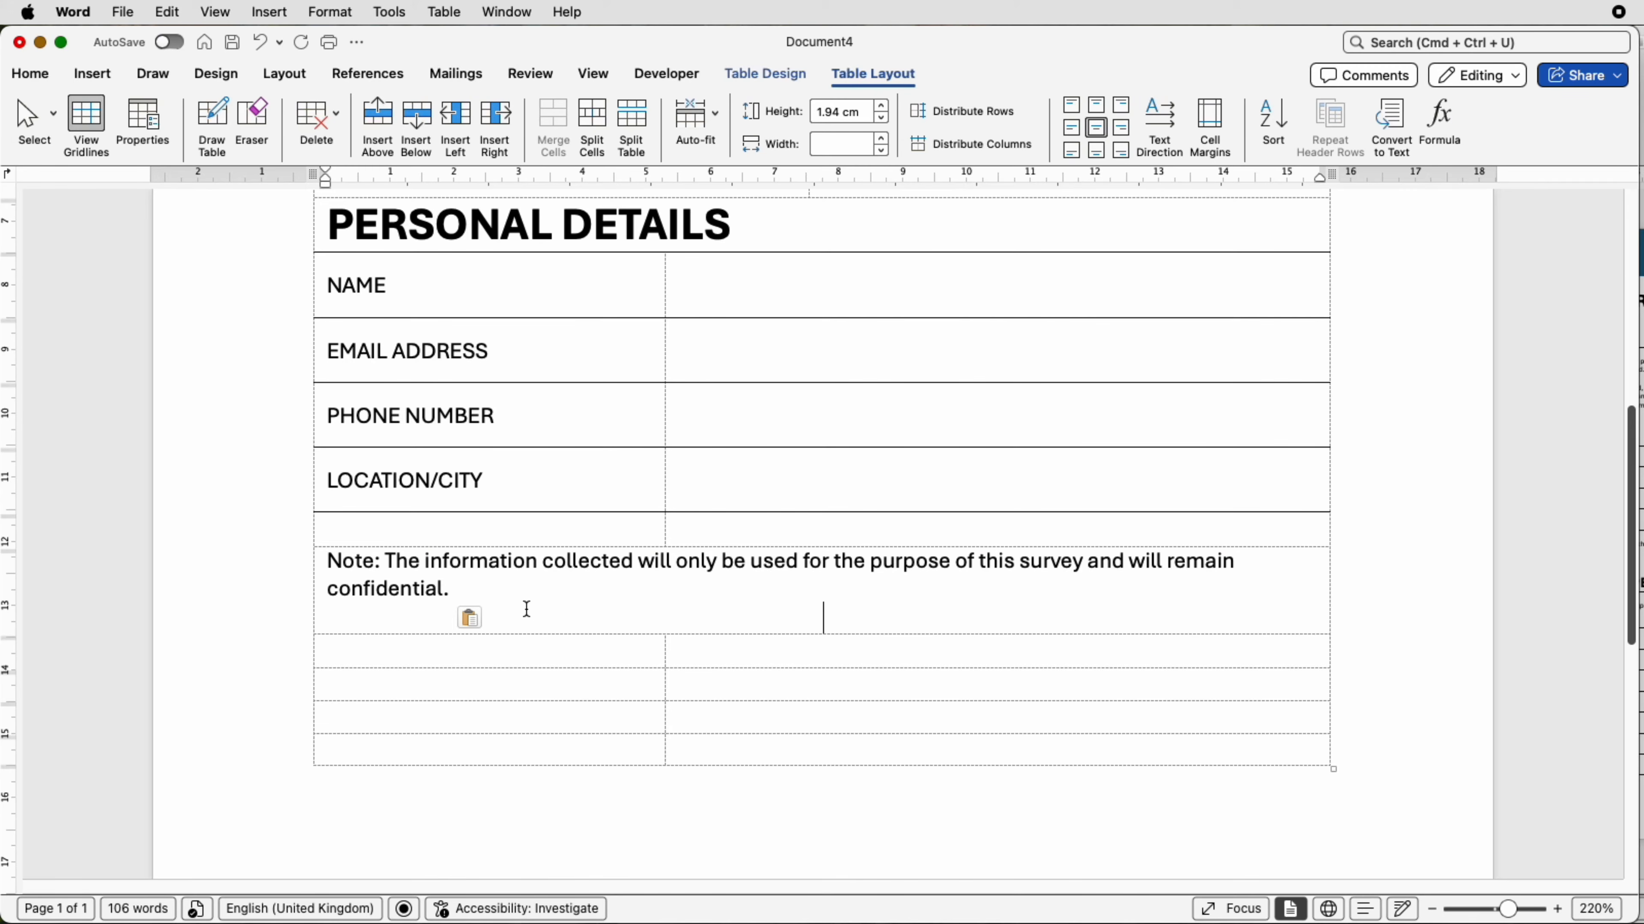
pyautogui.press('BackSpace')
pyautogui.press('BackSpace')
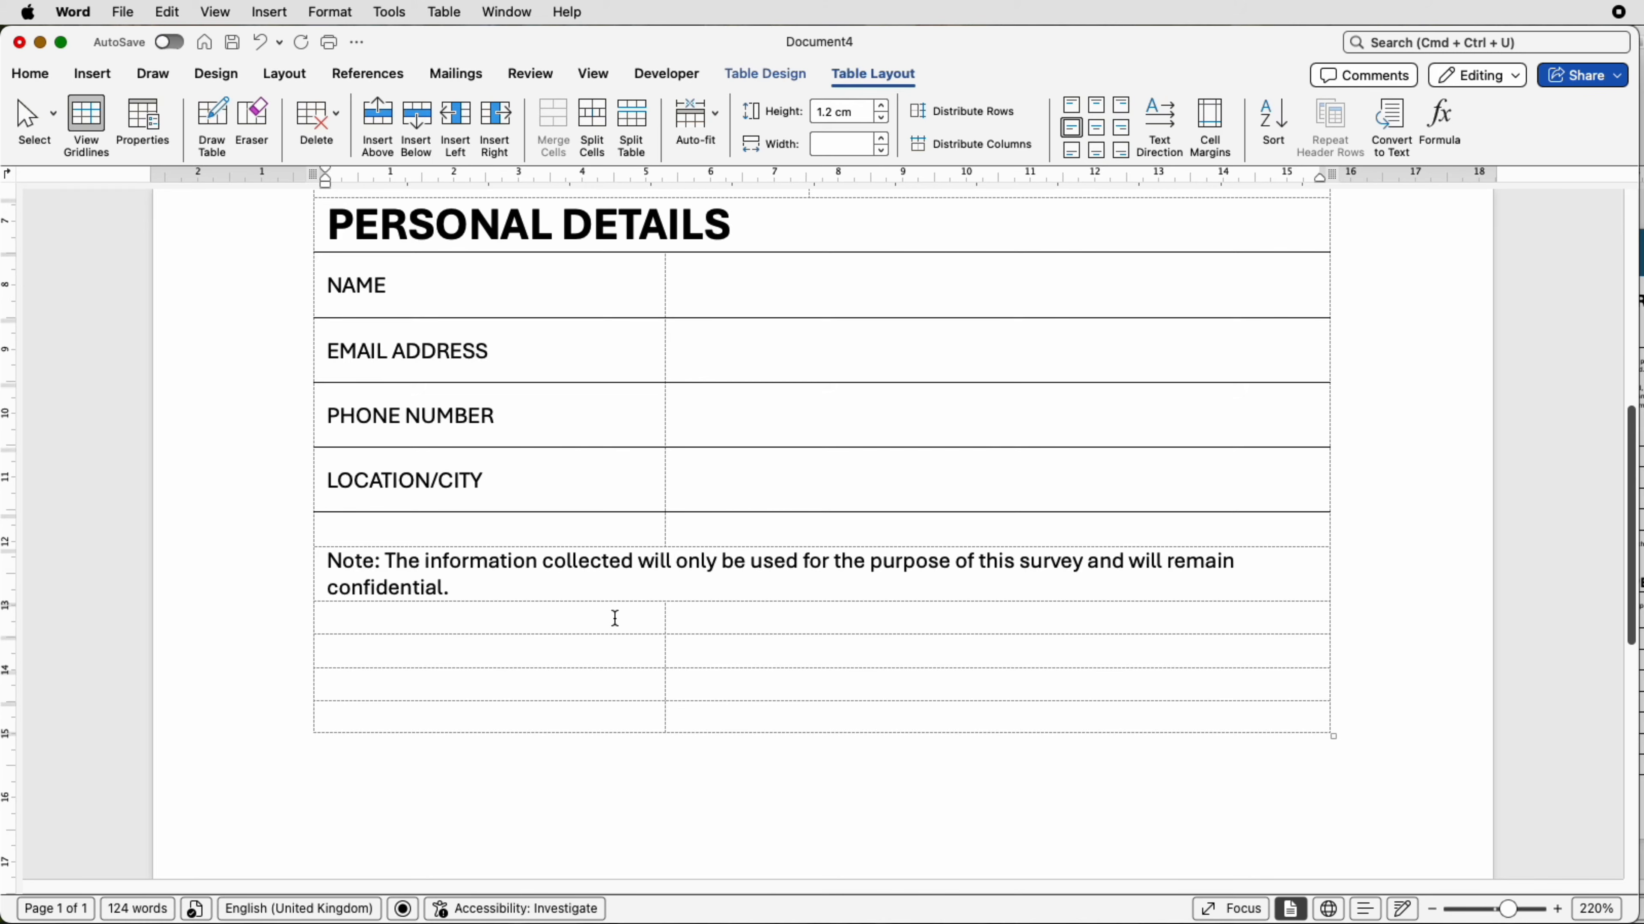
# - Merge the second row below the note and enter the bold heading "CUSTOMER SERVICE EXPERIENCE", aligned centre left
pyautogui.moveTo(653, 653); pyautogui.dragTo(692, 653)
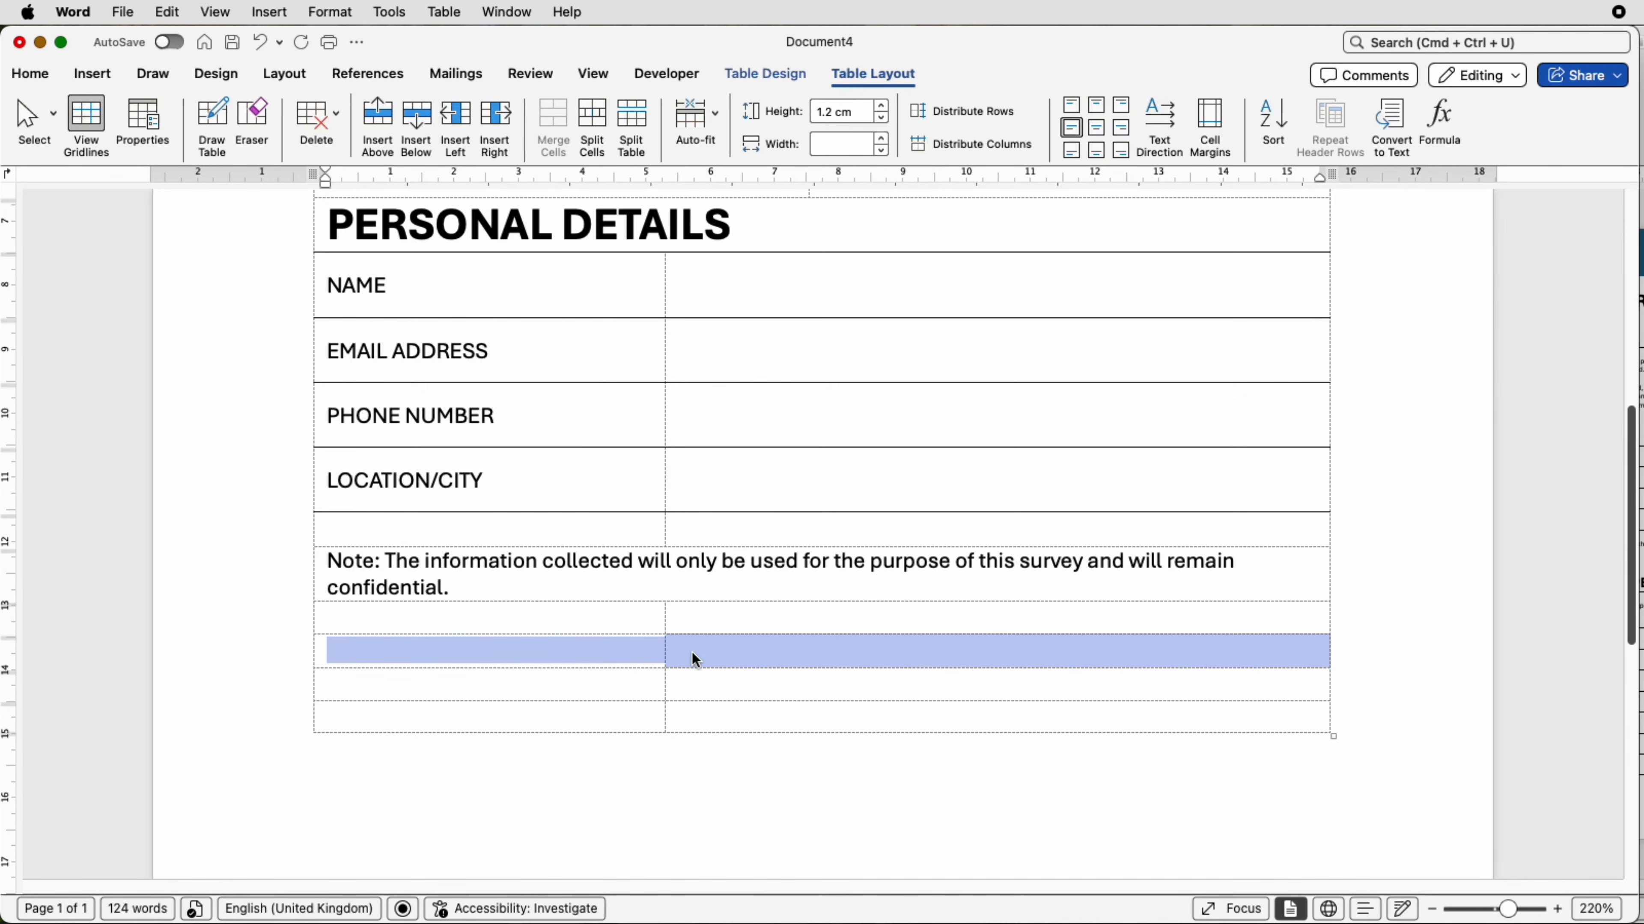
pyautogui.click(551, 117)
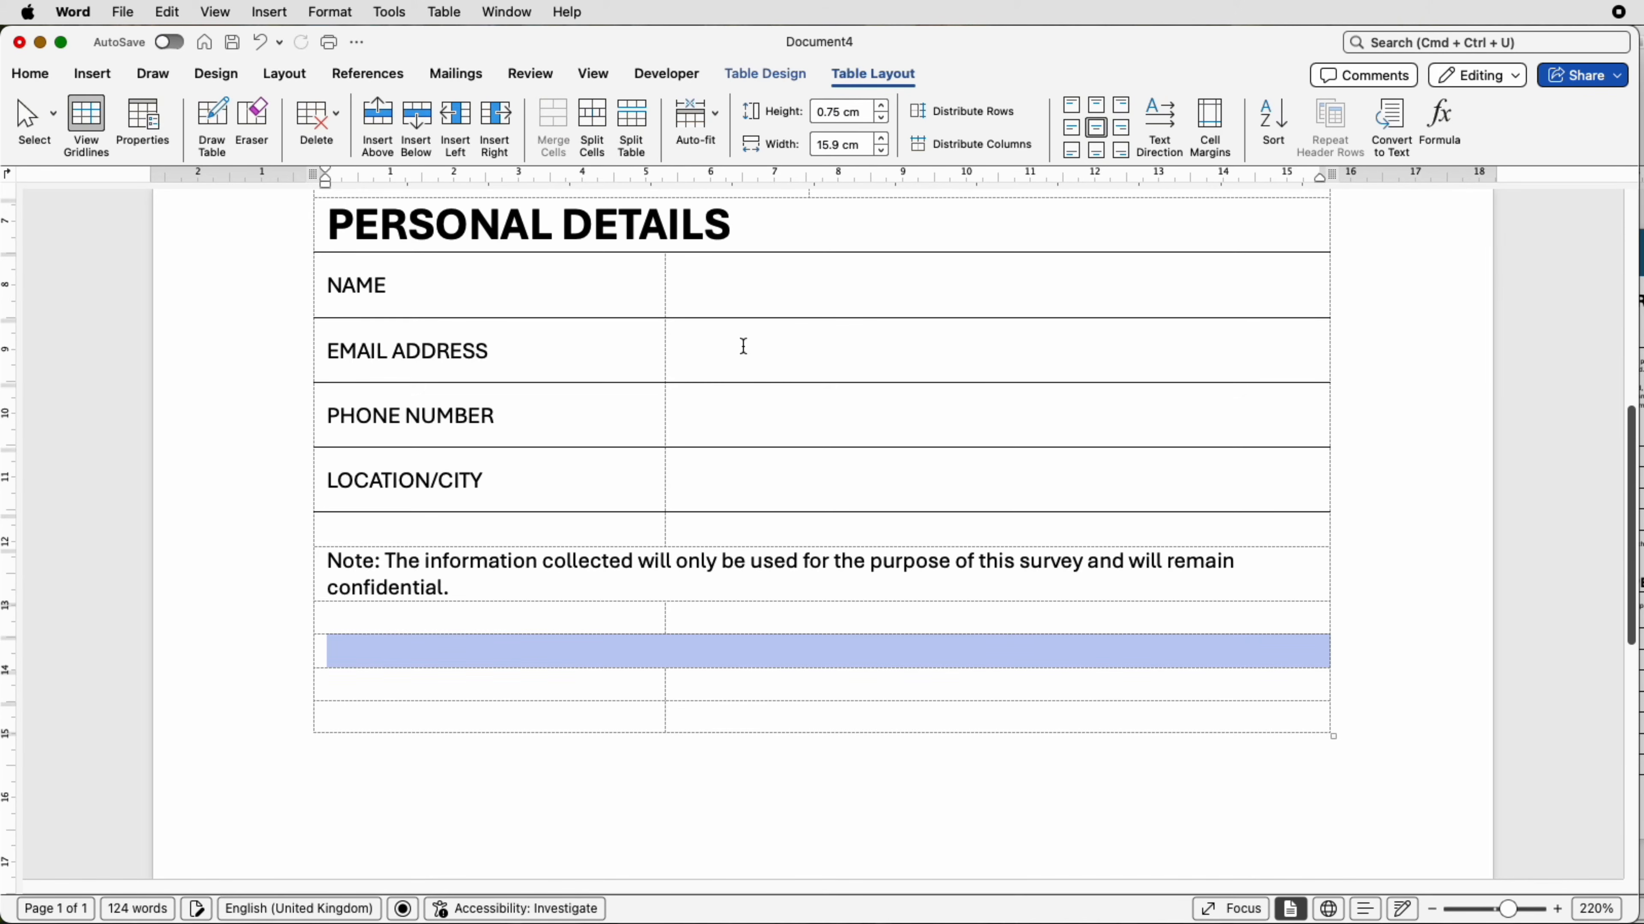
pyautogui.write('CUSTOMER SERVICE EXPERIENCE')
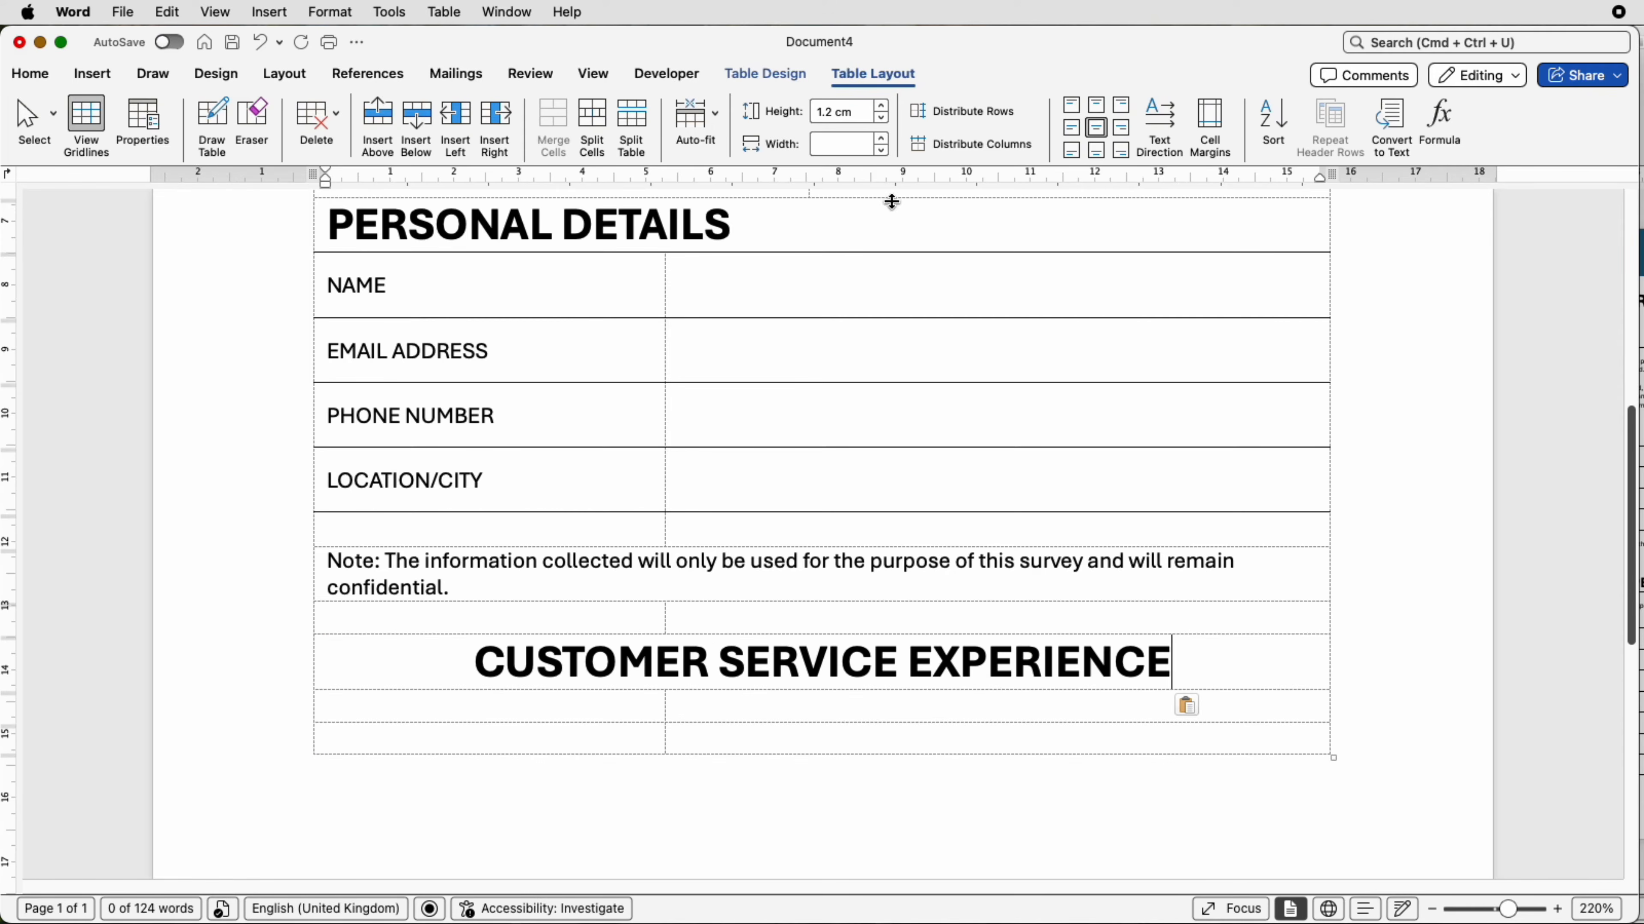
pyautogui.click(1072, 128)
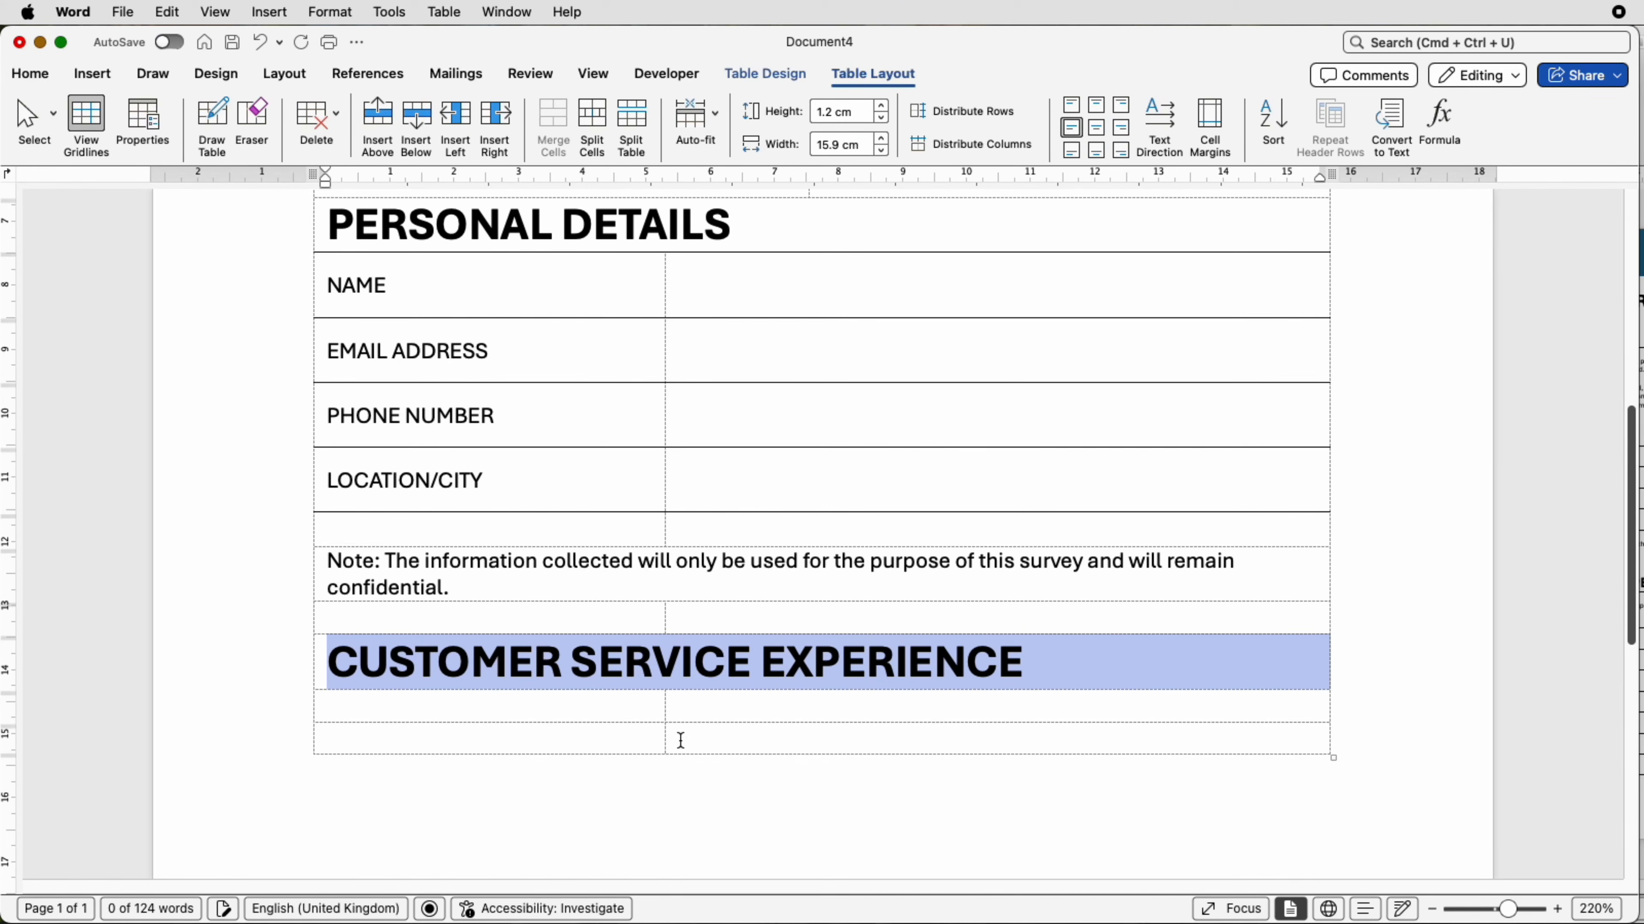
# - Add a bottom border to the "CUSTOMER SERVICE EXPERIENCE" heading row
pyautogui.click(1036, 667)
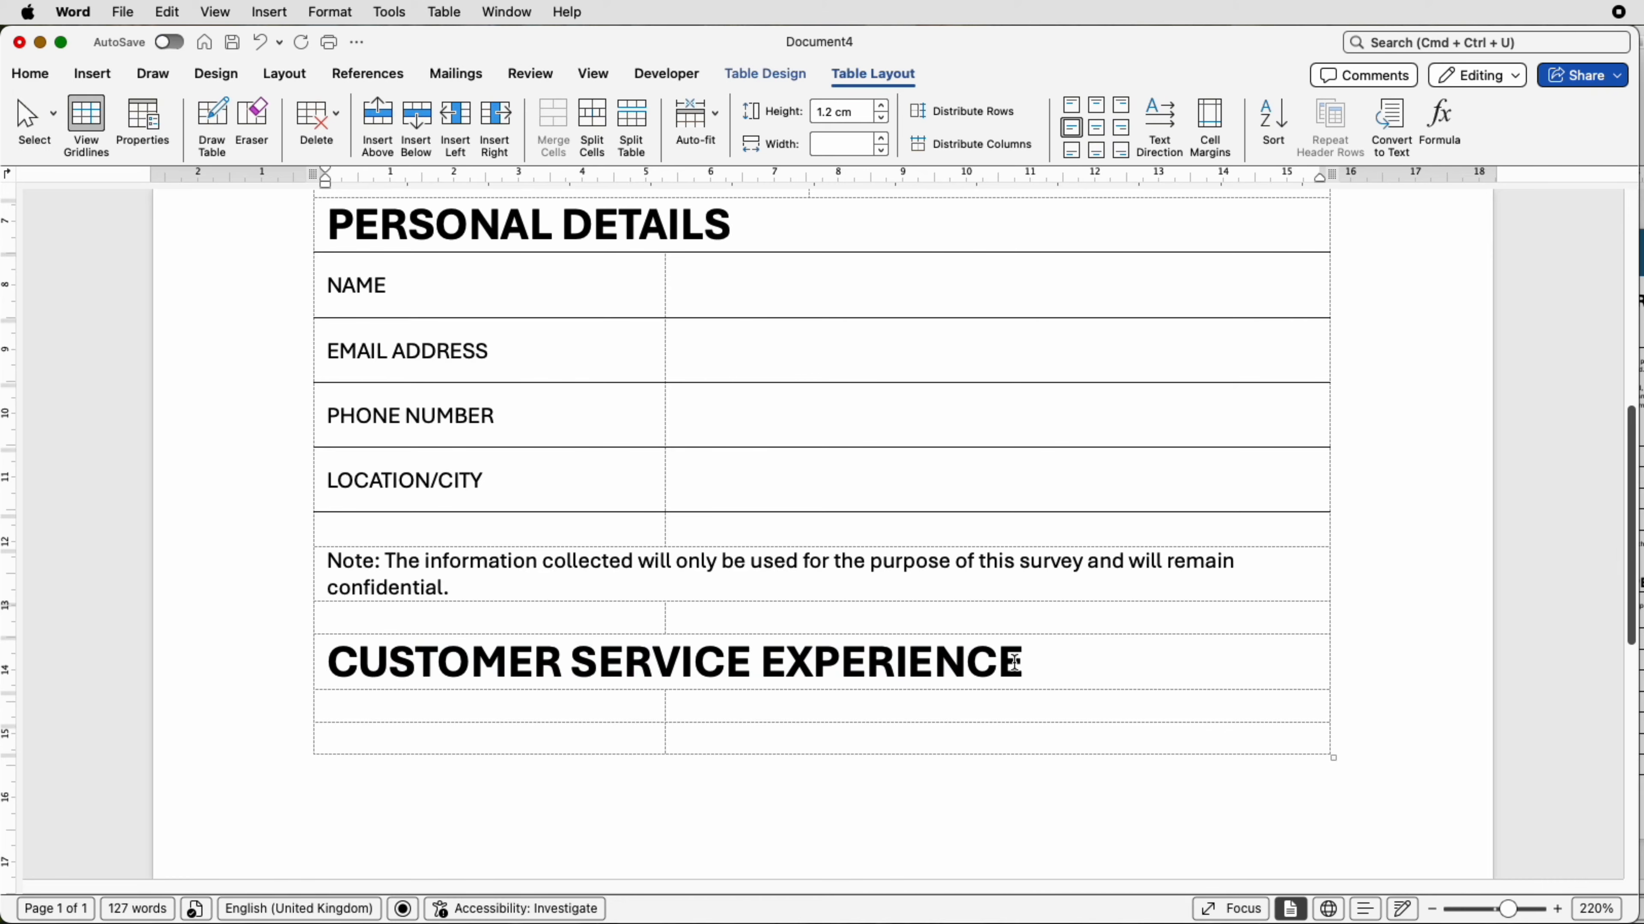
pyautogui.click(785, 71)
pyautogui.click(1508, 116)
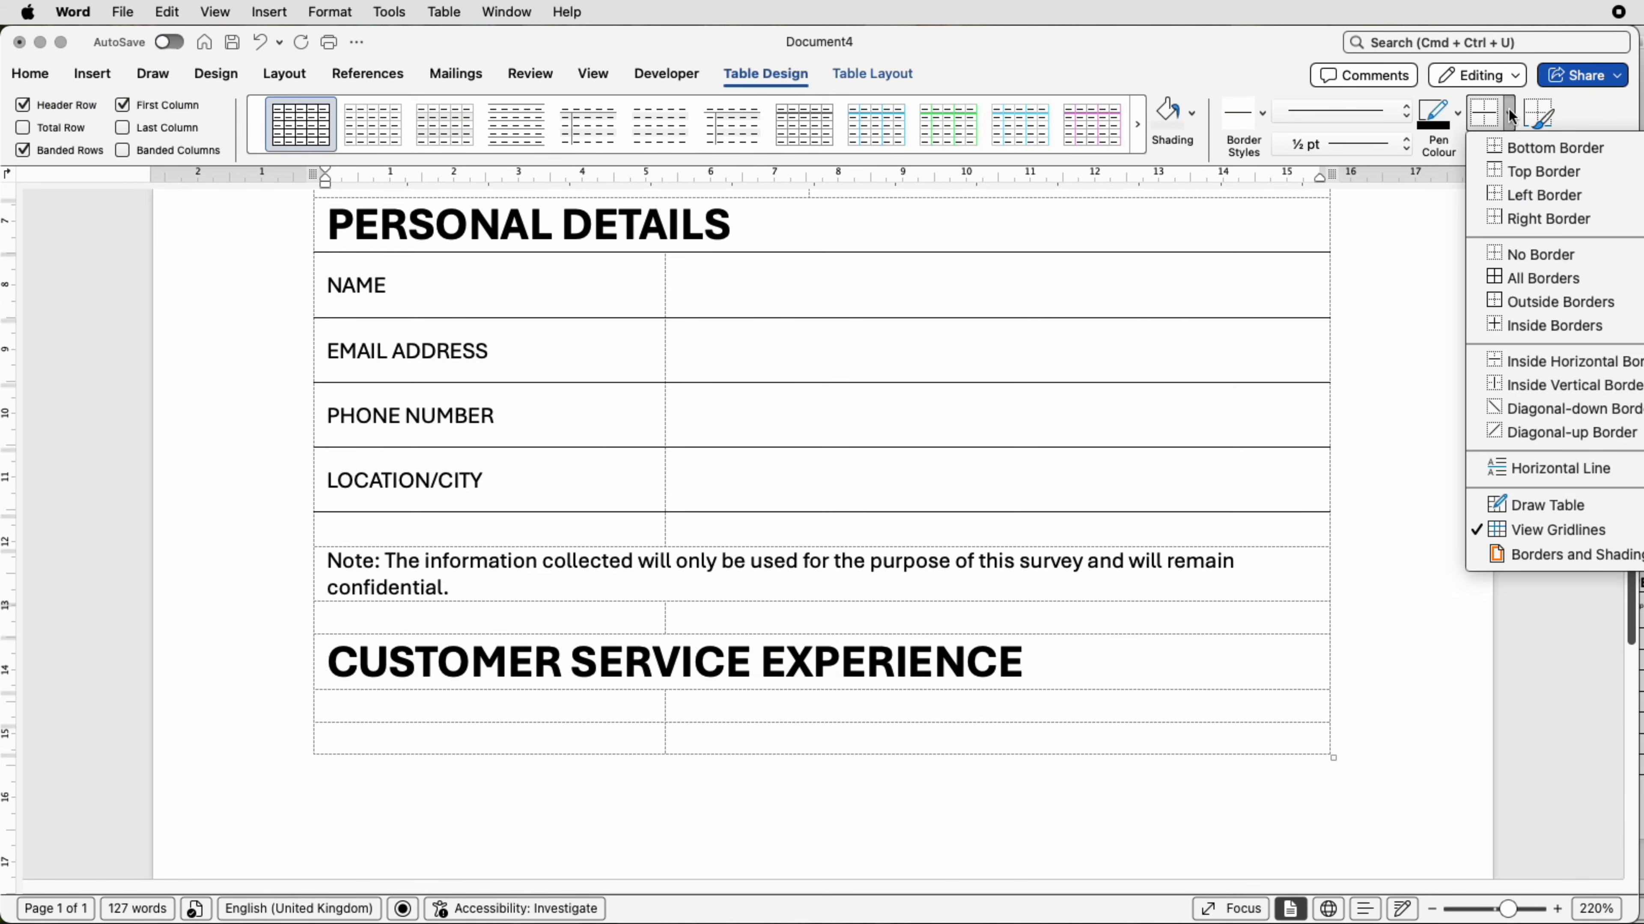
pyautogui.click(1545, 148)
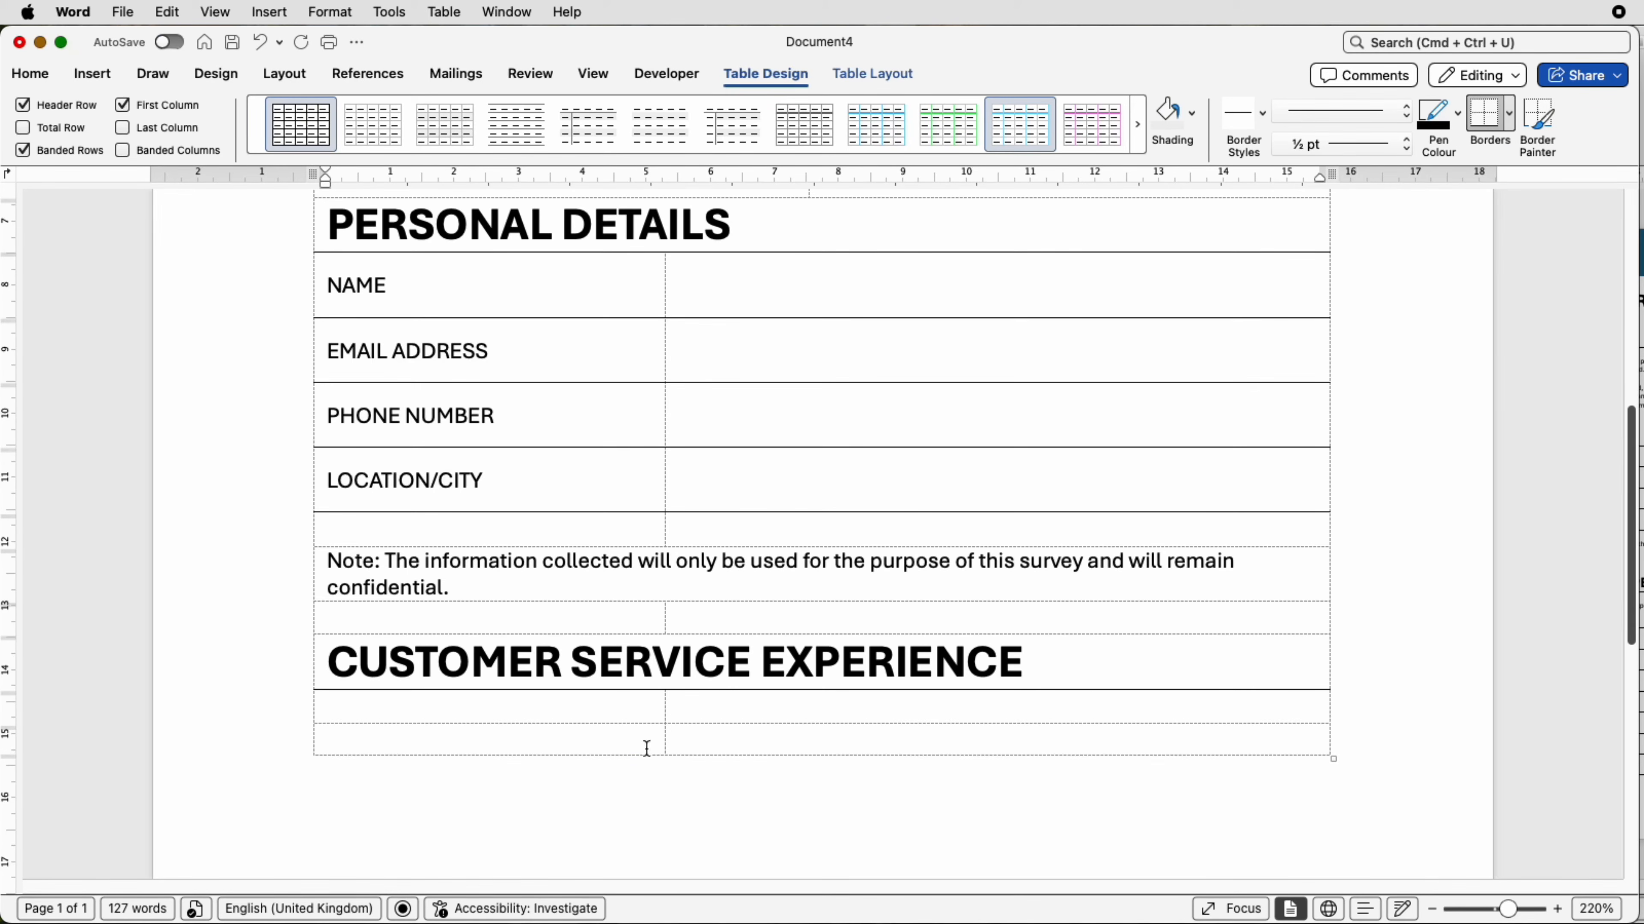
# - Merge the cells of the table's last row and insert three more rows below it
pyautogui.moveTo(645, 749); pyautogui.dragTo(841, 741)
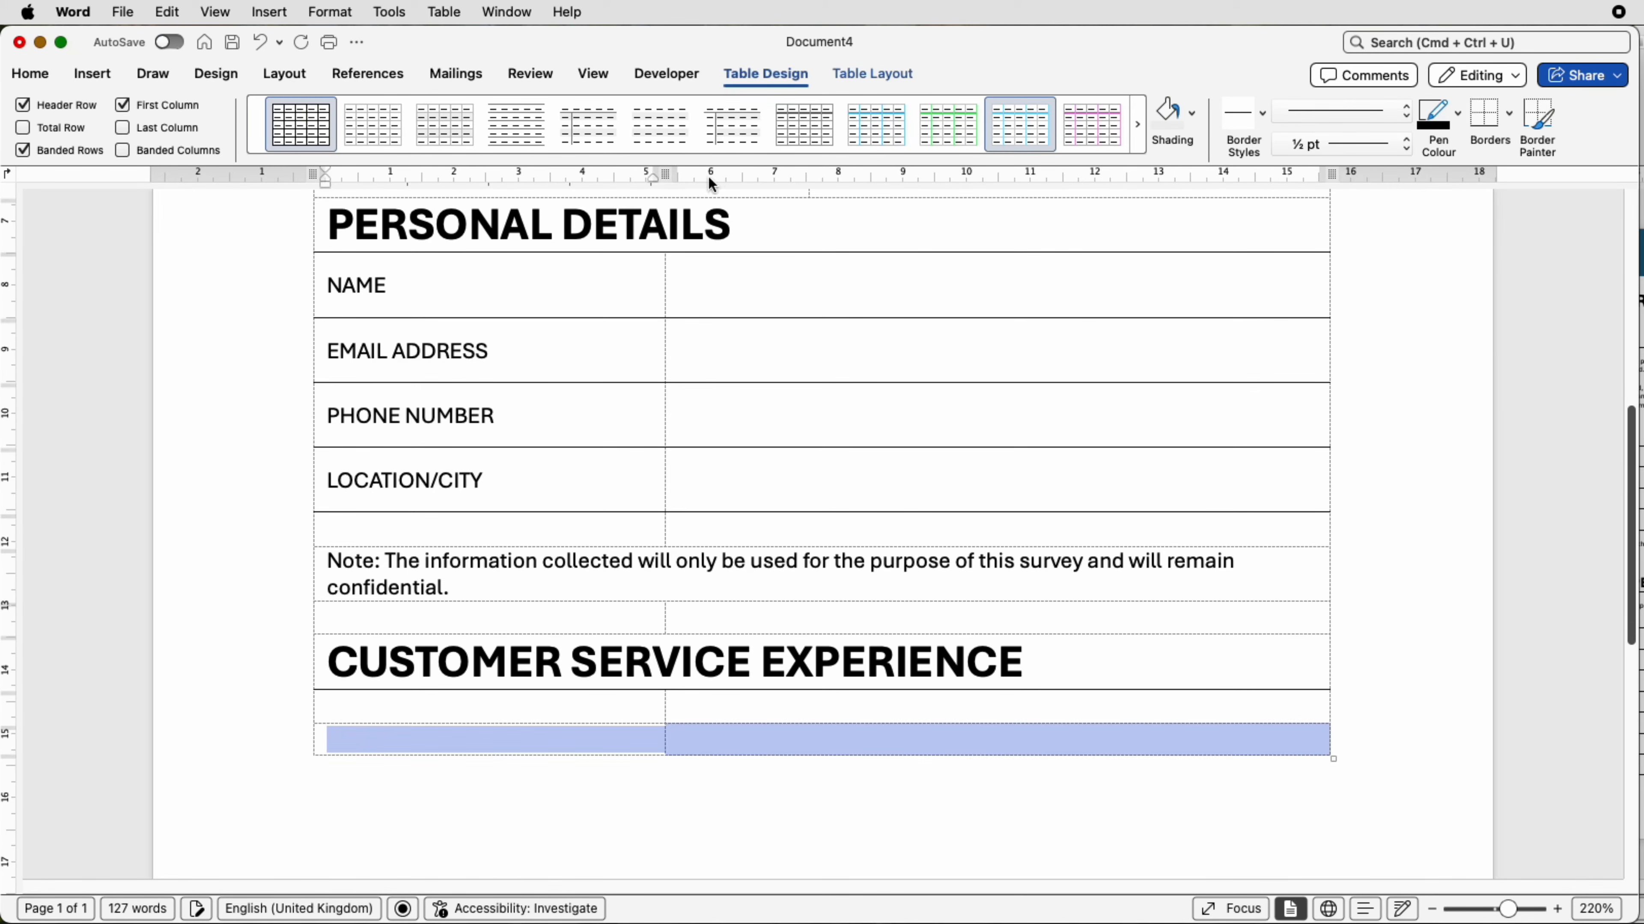
pyautogui.click(870, 75)
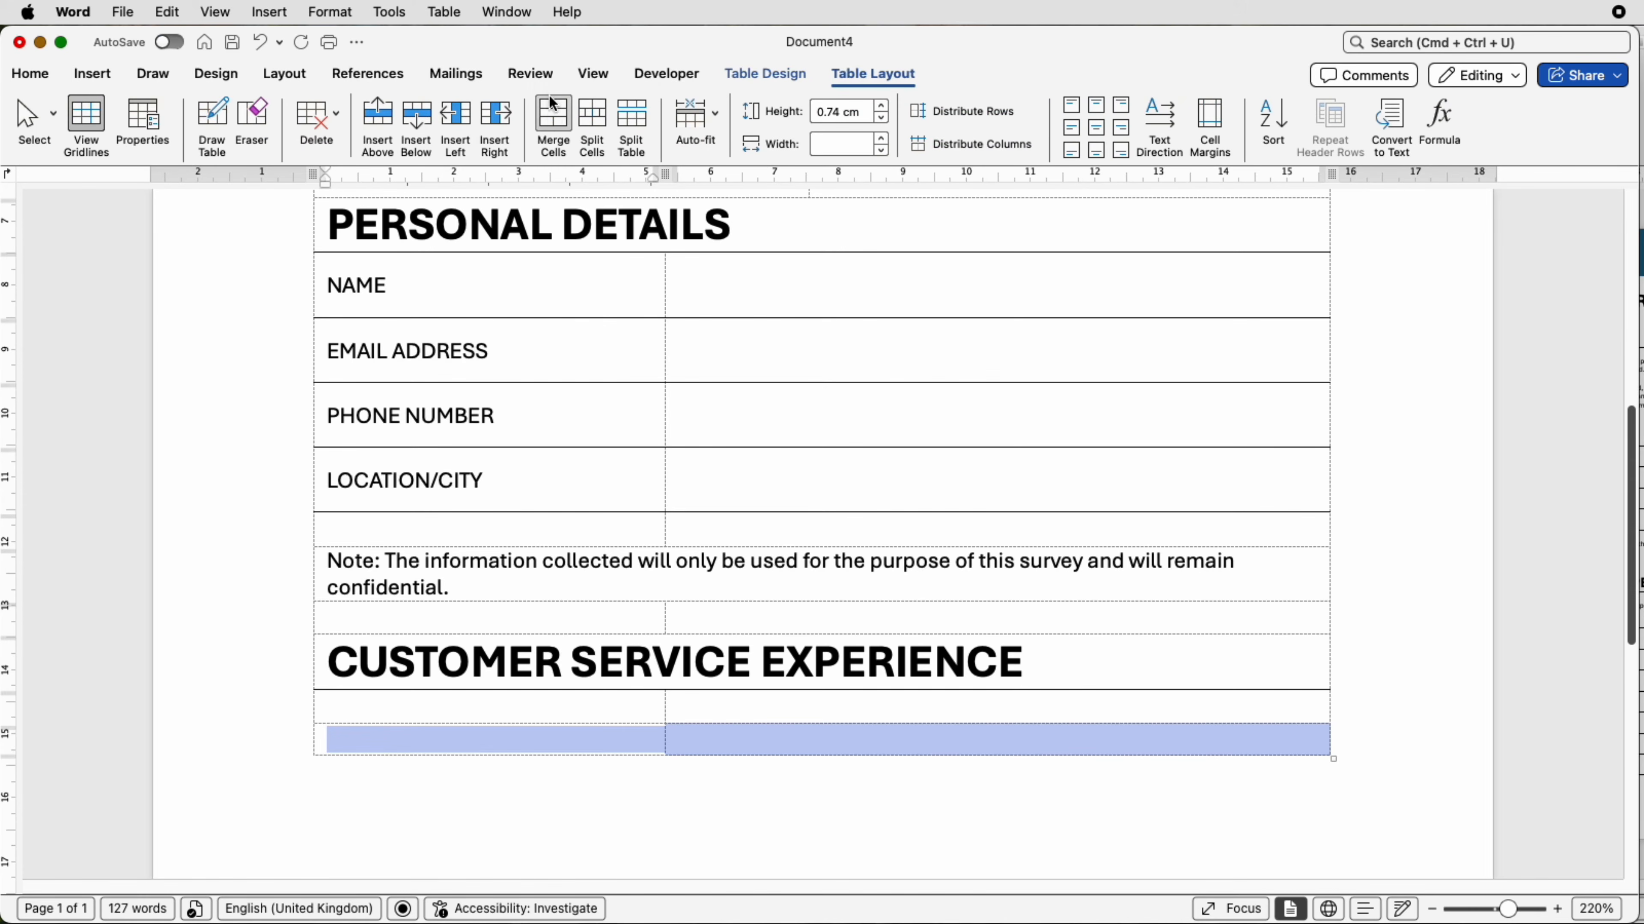
pyautogui.click(553, 120)
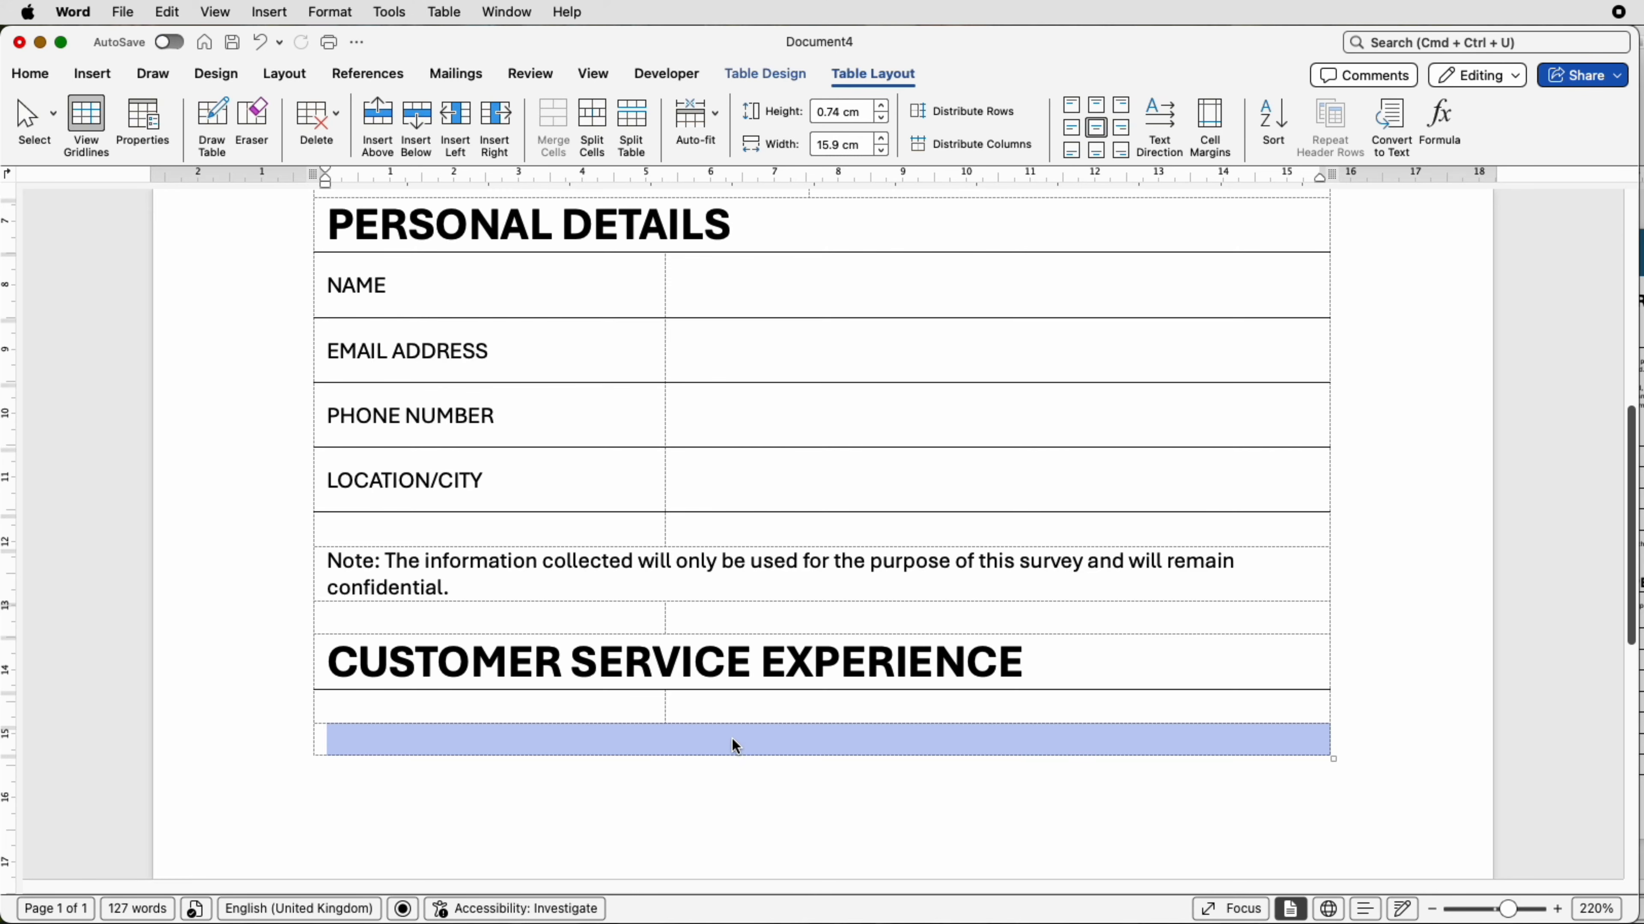
pyautogui.click(417, 122)
pyautogui.click(417, 122)
pyautogui.click(417, 123)
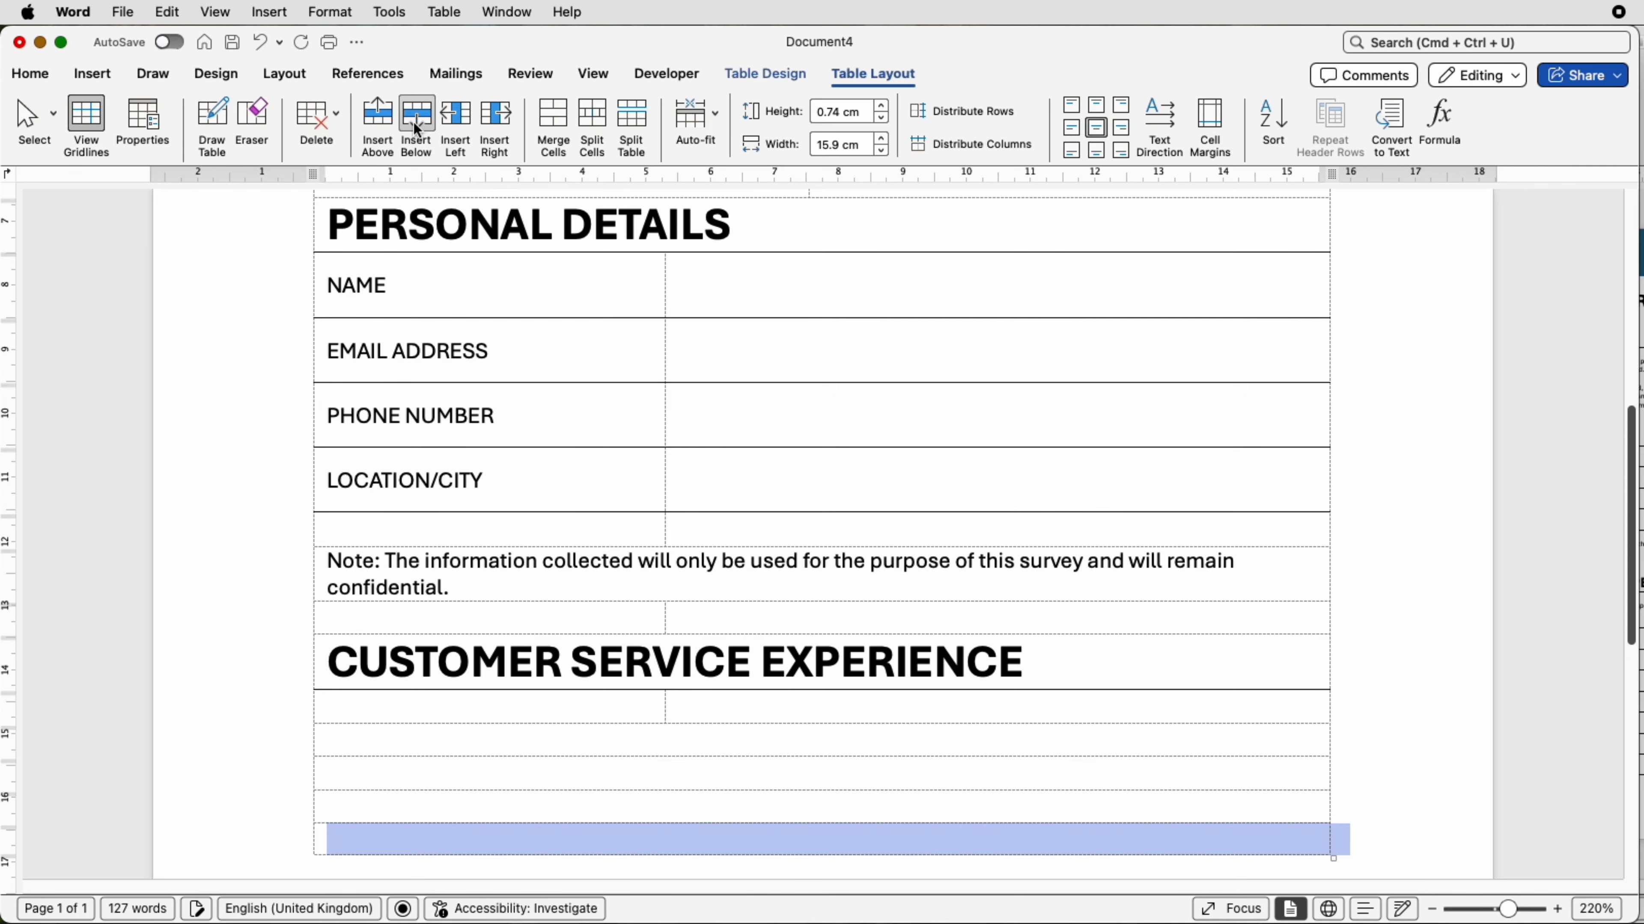
# - In the second row below CUSTOMER SERVICE EXPERIENCE, enter the instruction to rate from 1 ('very poor') to 5 ('excellent'), aligned centre left
pyautogui.click(661, 747)
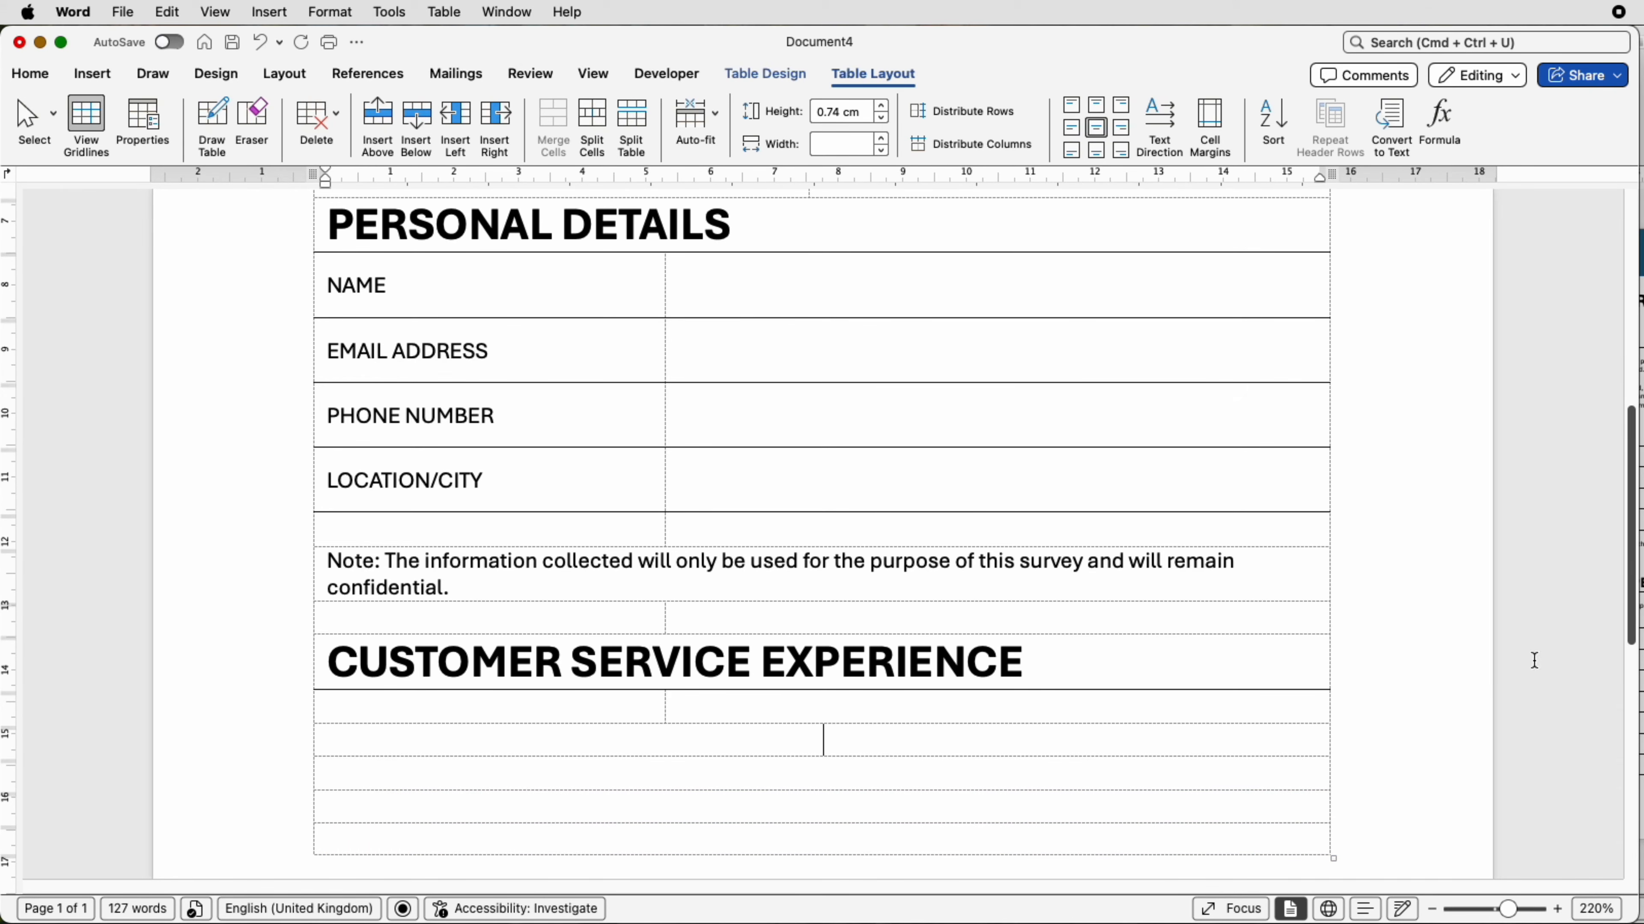
pyautogui.click(1641, 623)
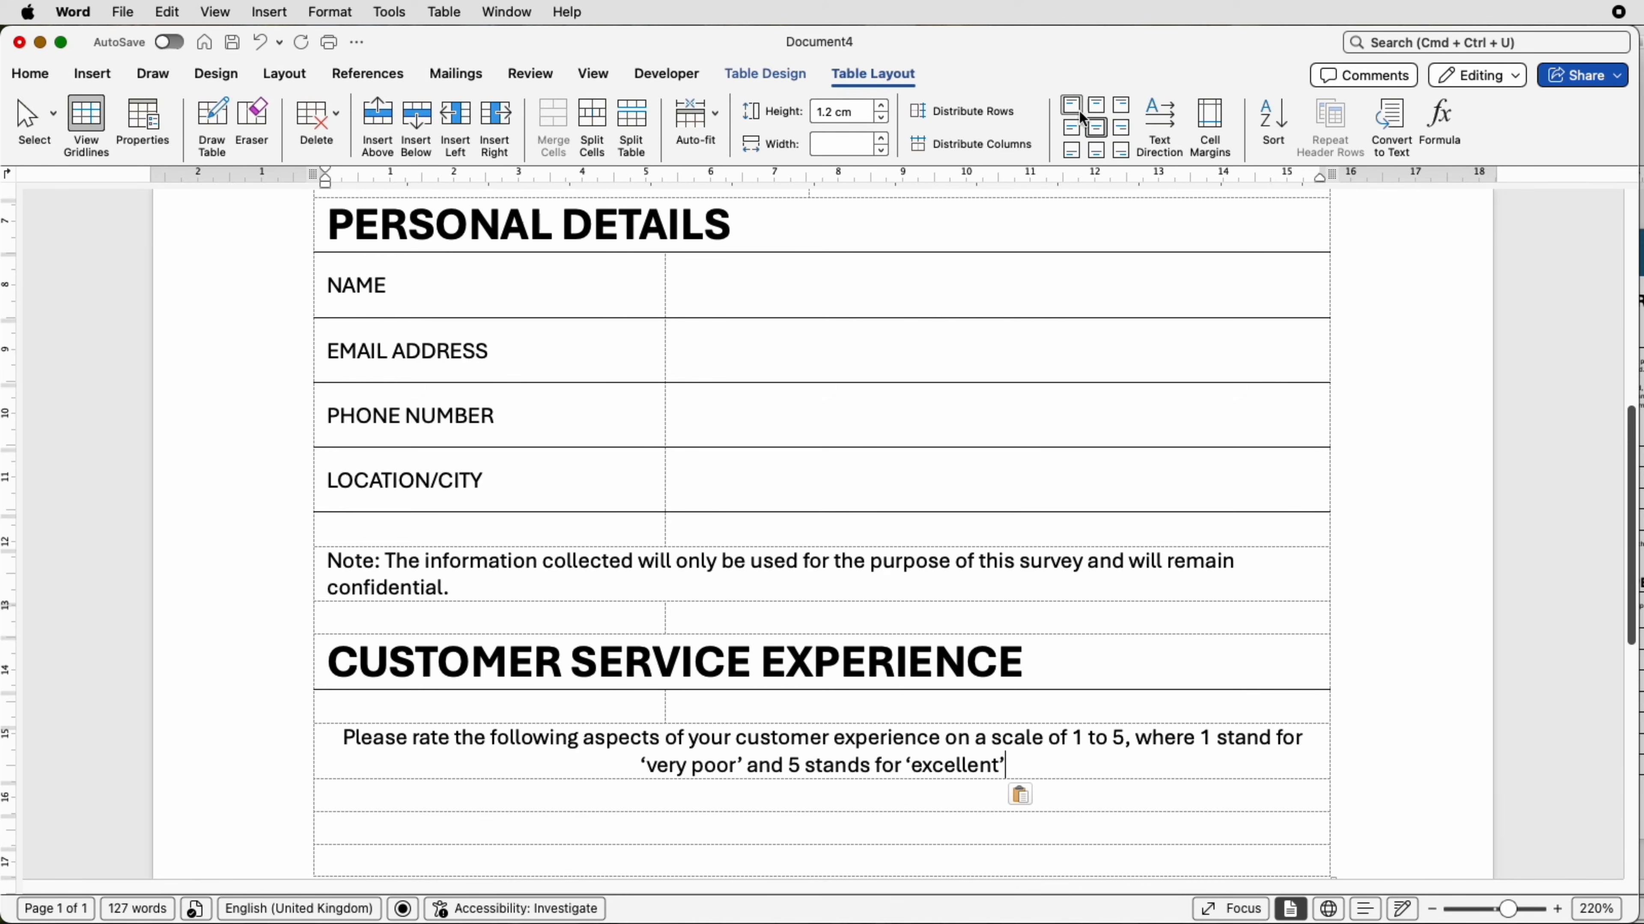
pyautogui.click(1074, 136)
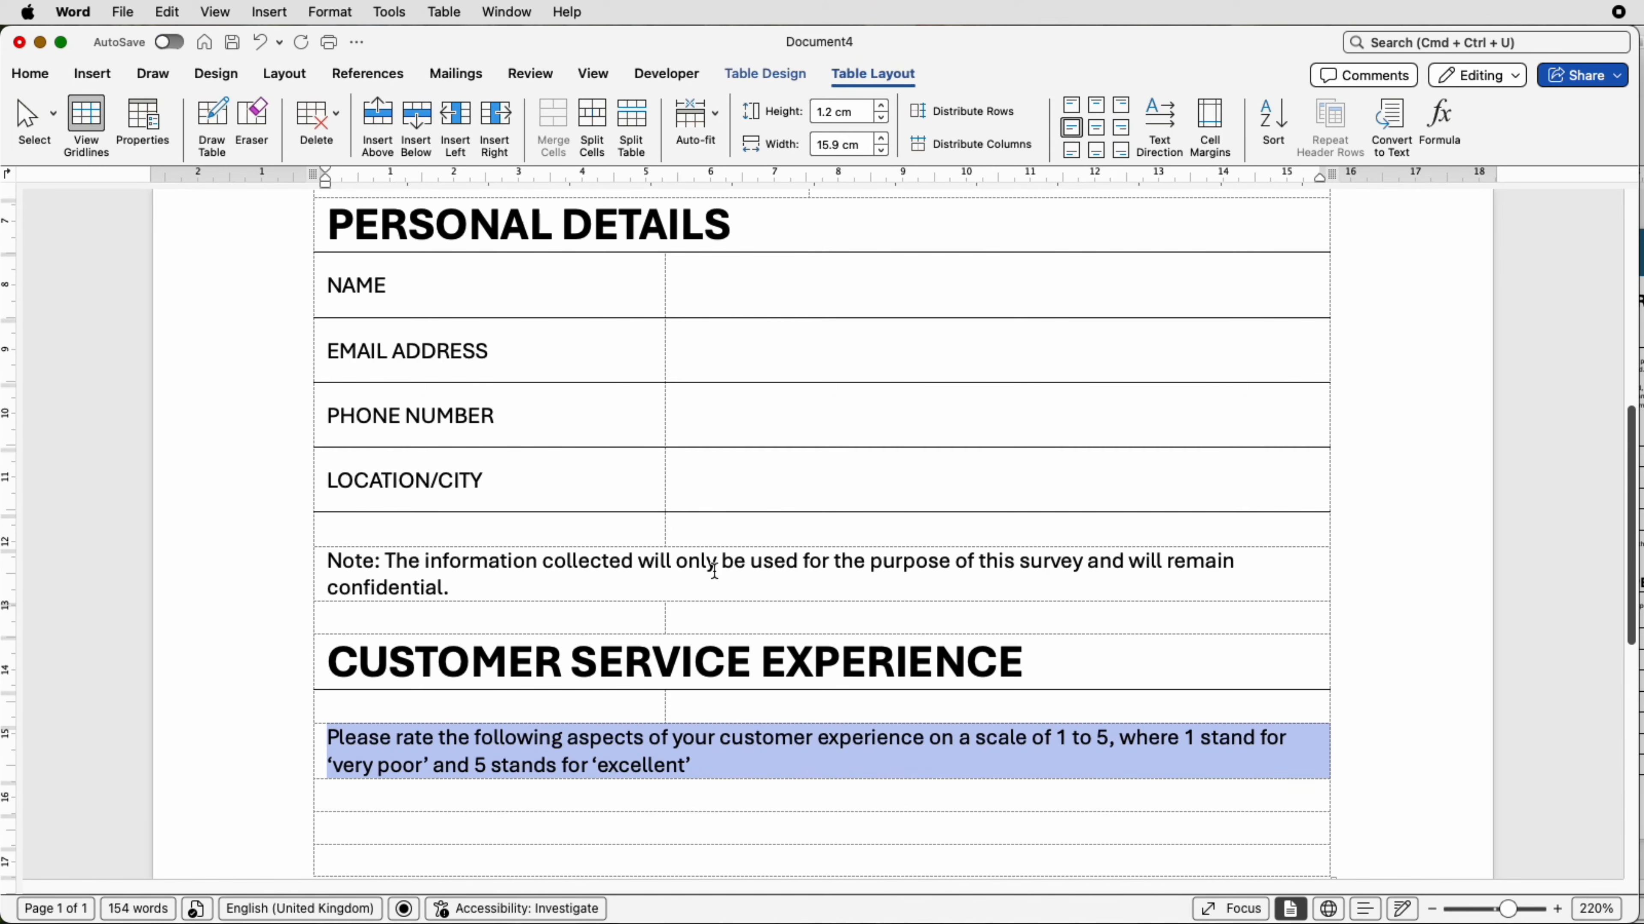
# - Insert five more blank rows below the second row under the rating instruction
pyautogui.scroll(-8, 714, 570)
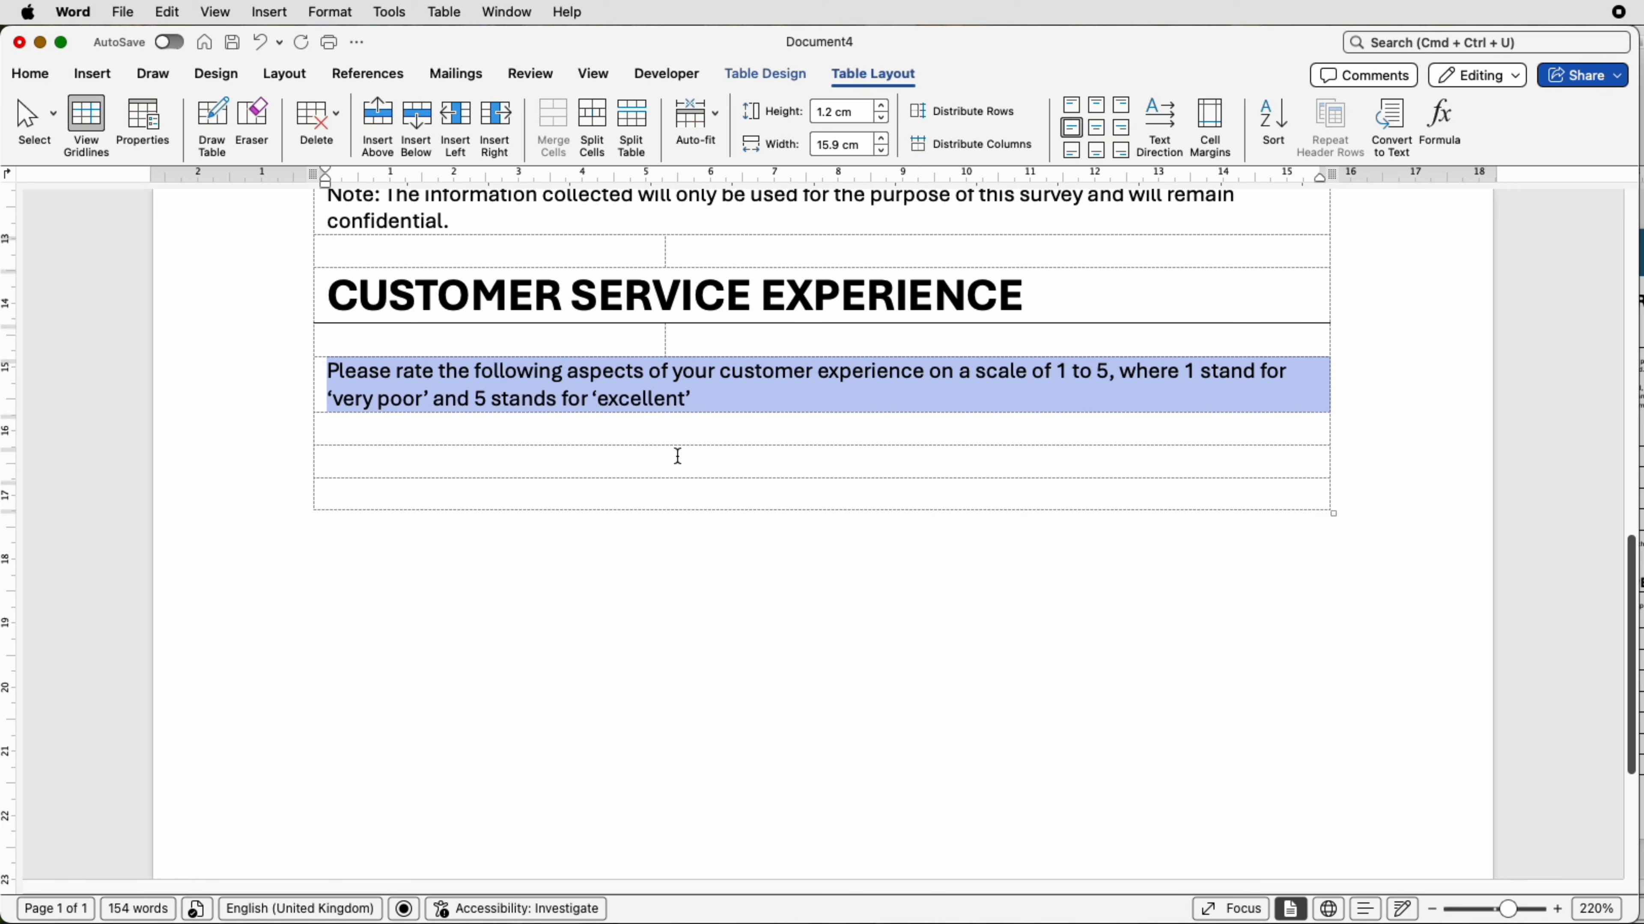
pyautogui.click(675, 435)
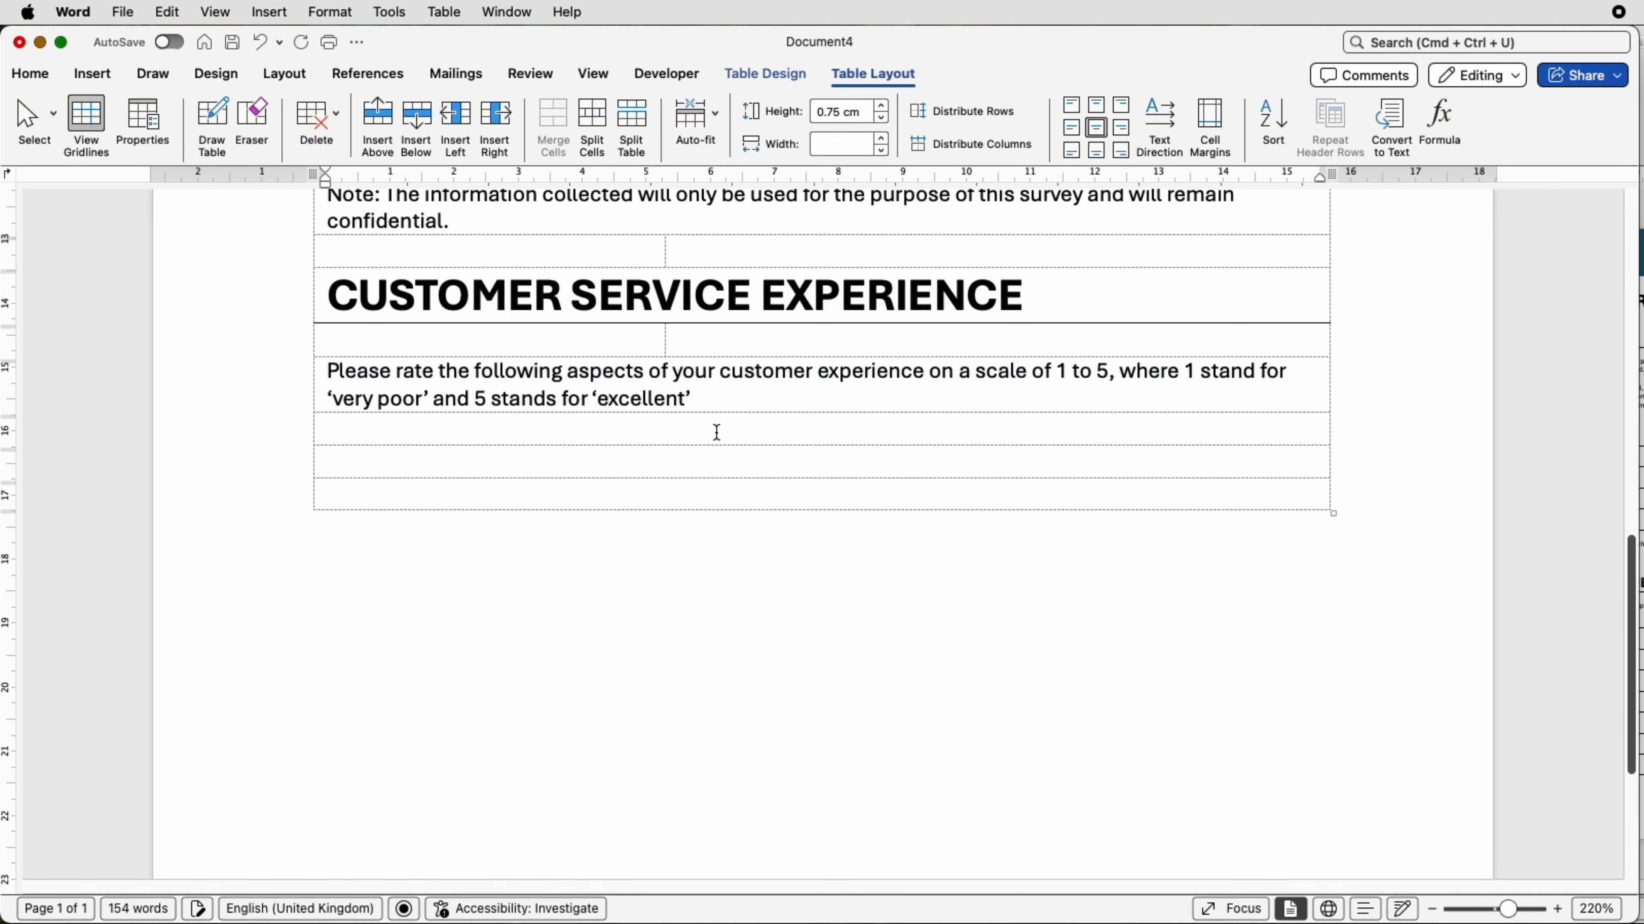
pyautogui.click(680, 461)
pyautogui.click(417, 123)
pyautogui.click(417, 122)
pyautogui.click(417, 122)
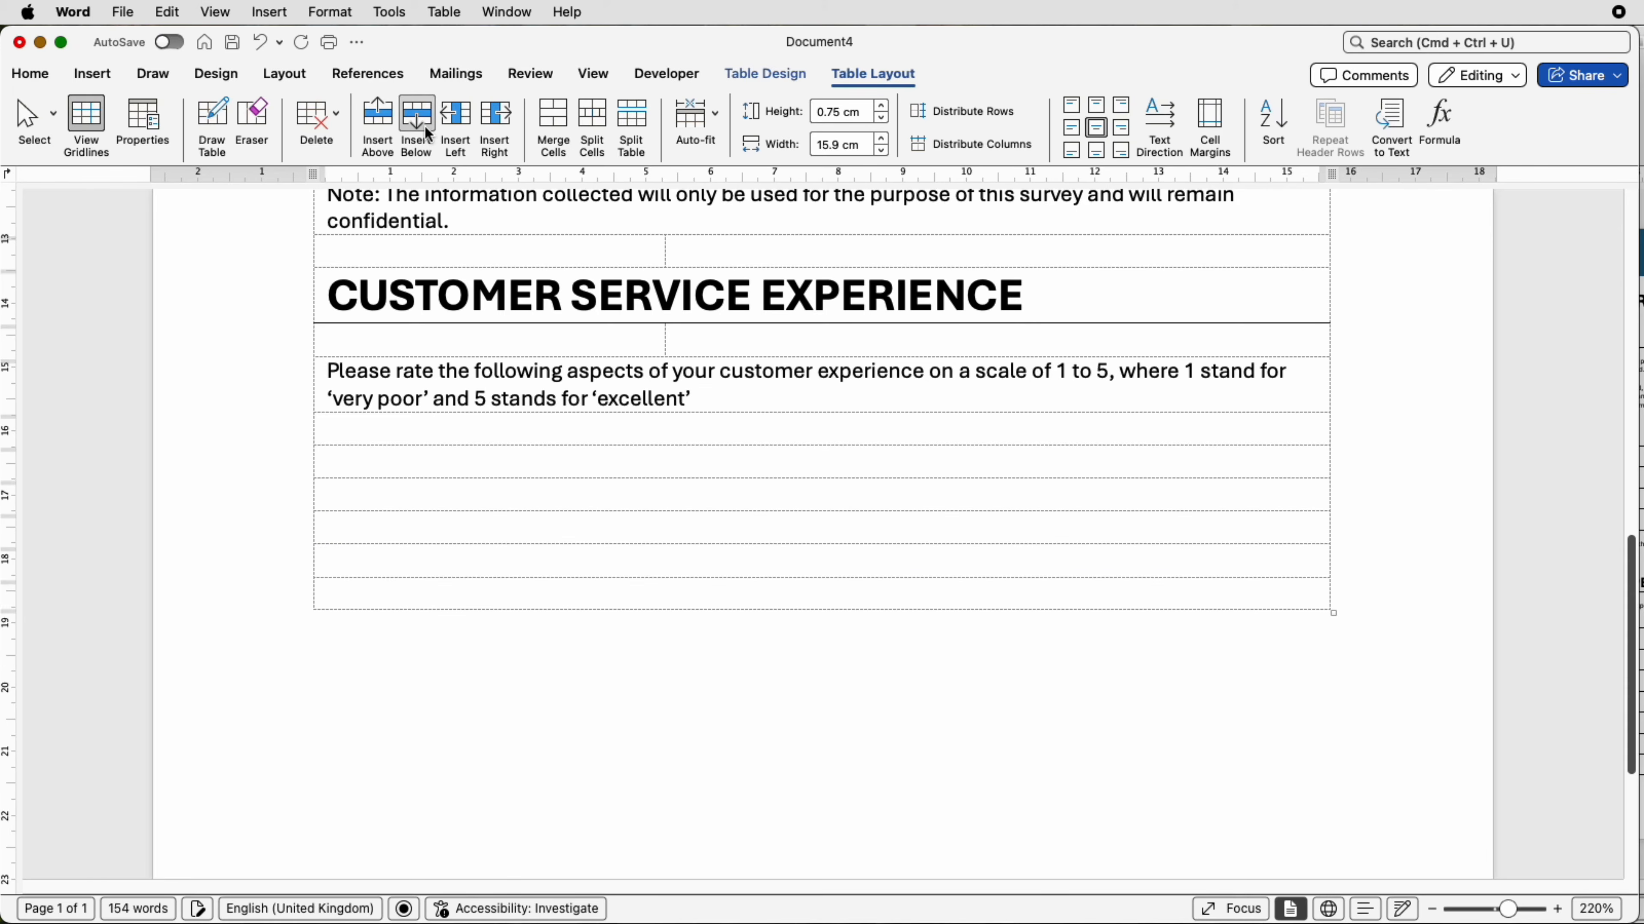
pyautogui.click(428, 133)
pyautogui.click(427, 132)
# - Split the last seven table rows into 7 columns, keeping 7 rows
pyautogui.moveTo(594, 469); pyautogui.dragTo(624, 669)
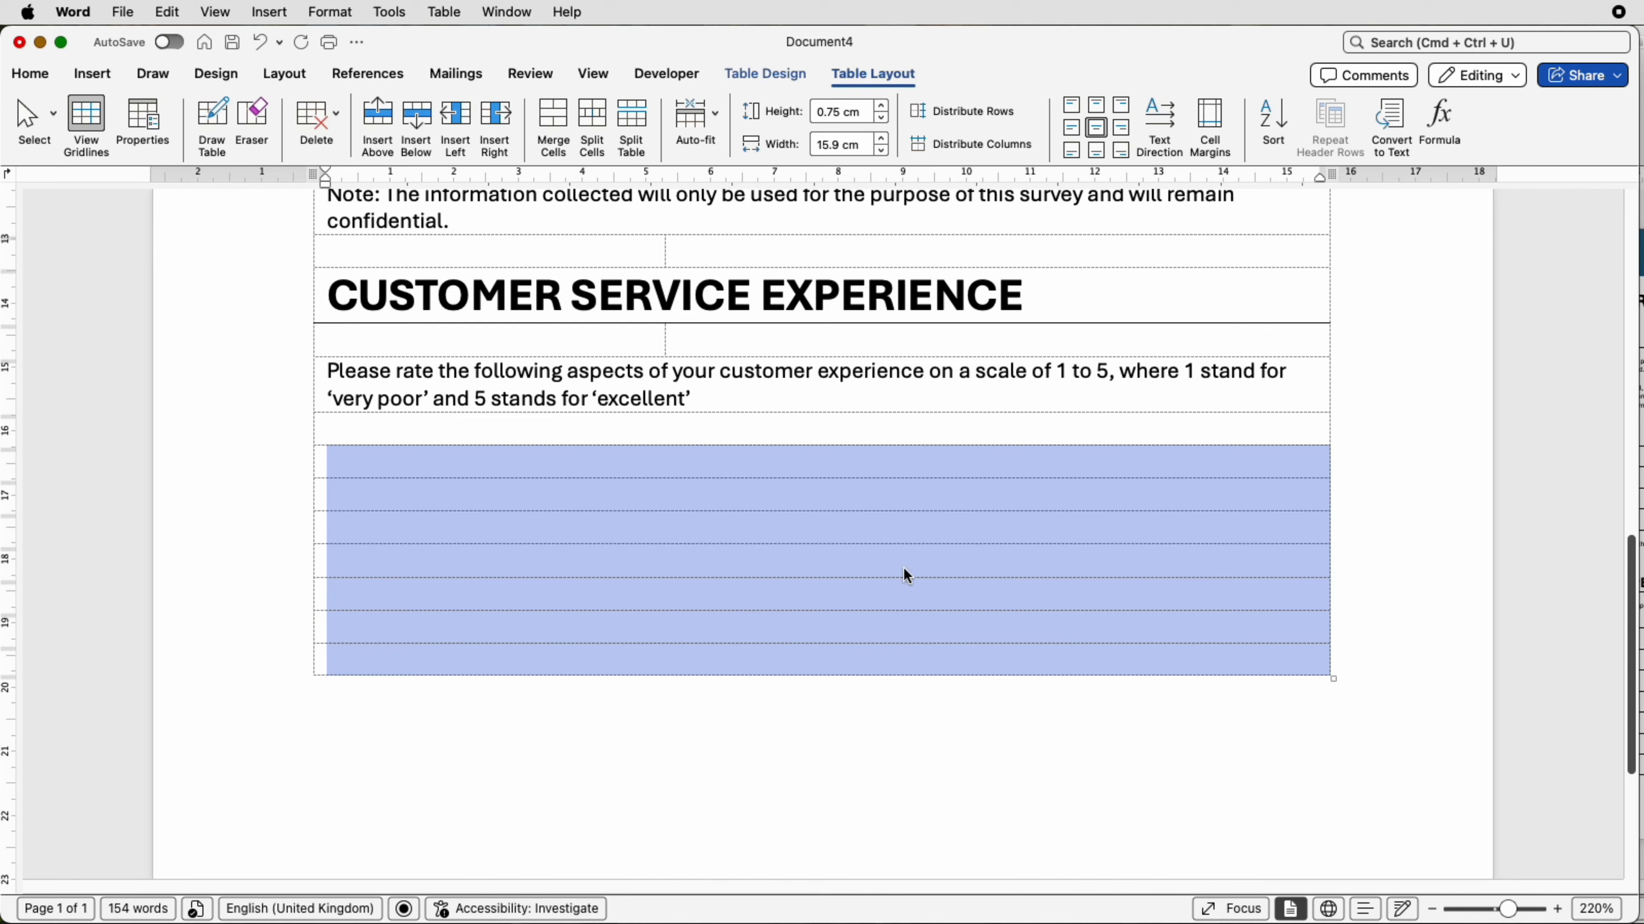
pyautogui.click(598, 119)
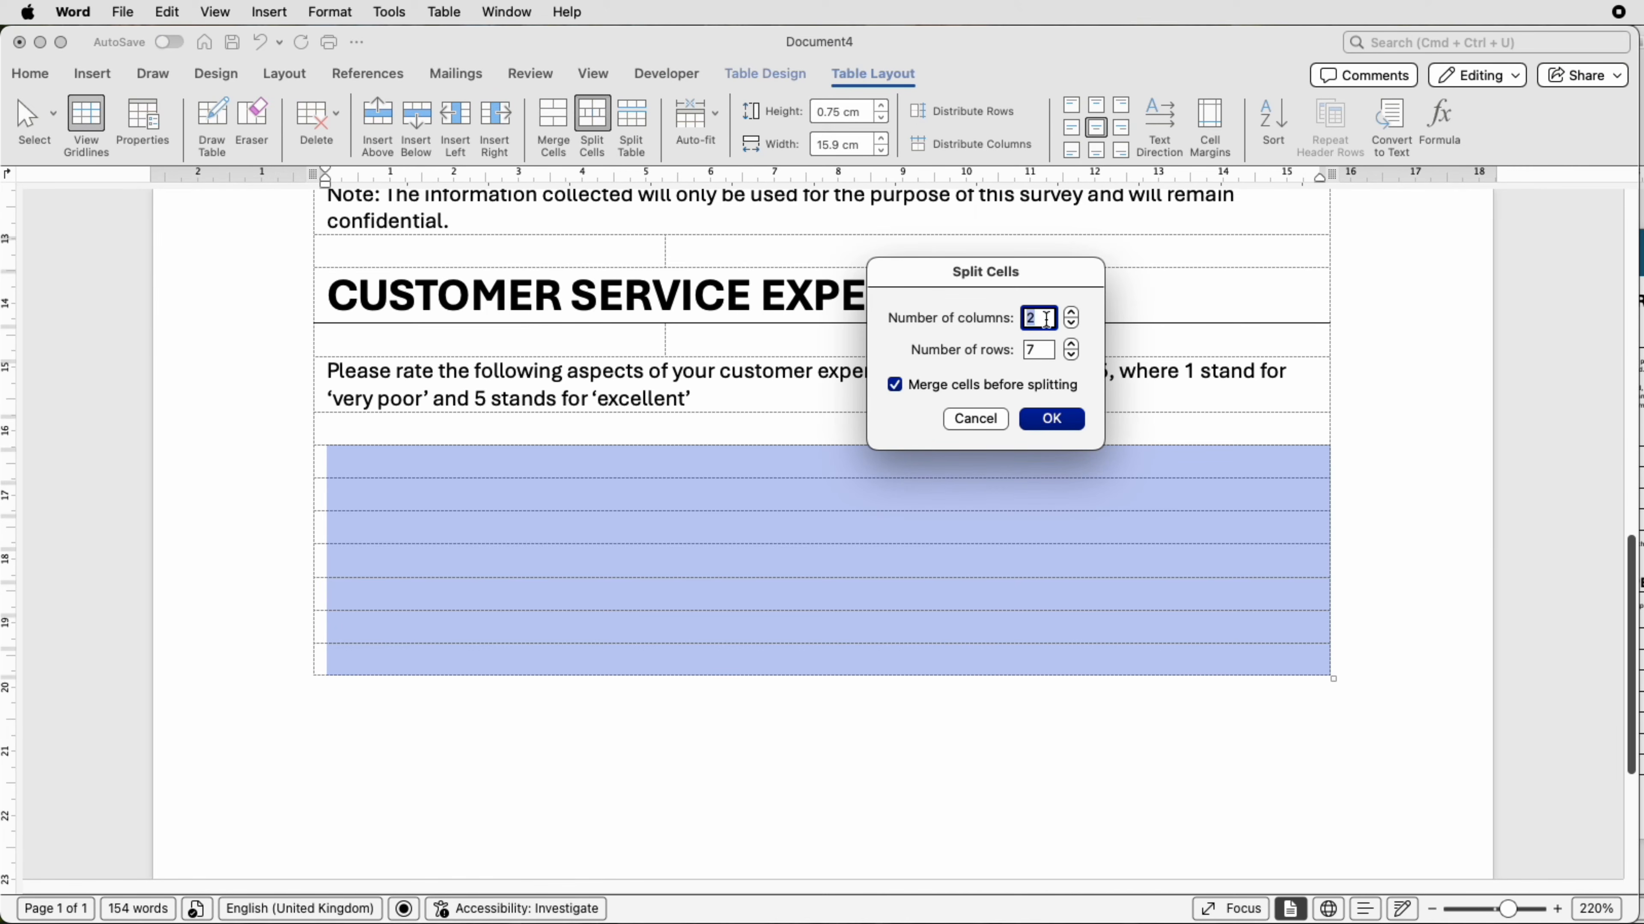
pyautogui.write('7')
pyautogui.click(1045, 421)
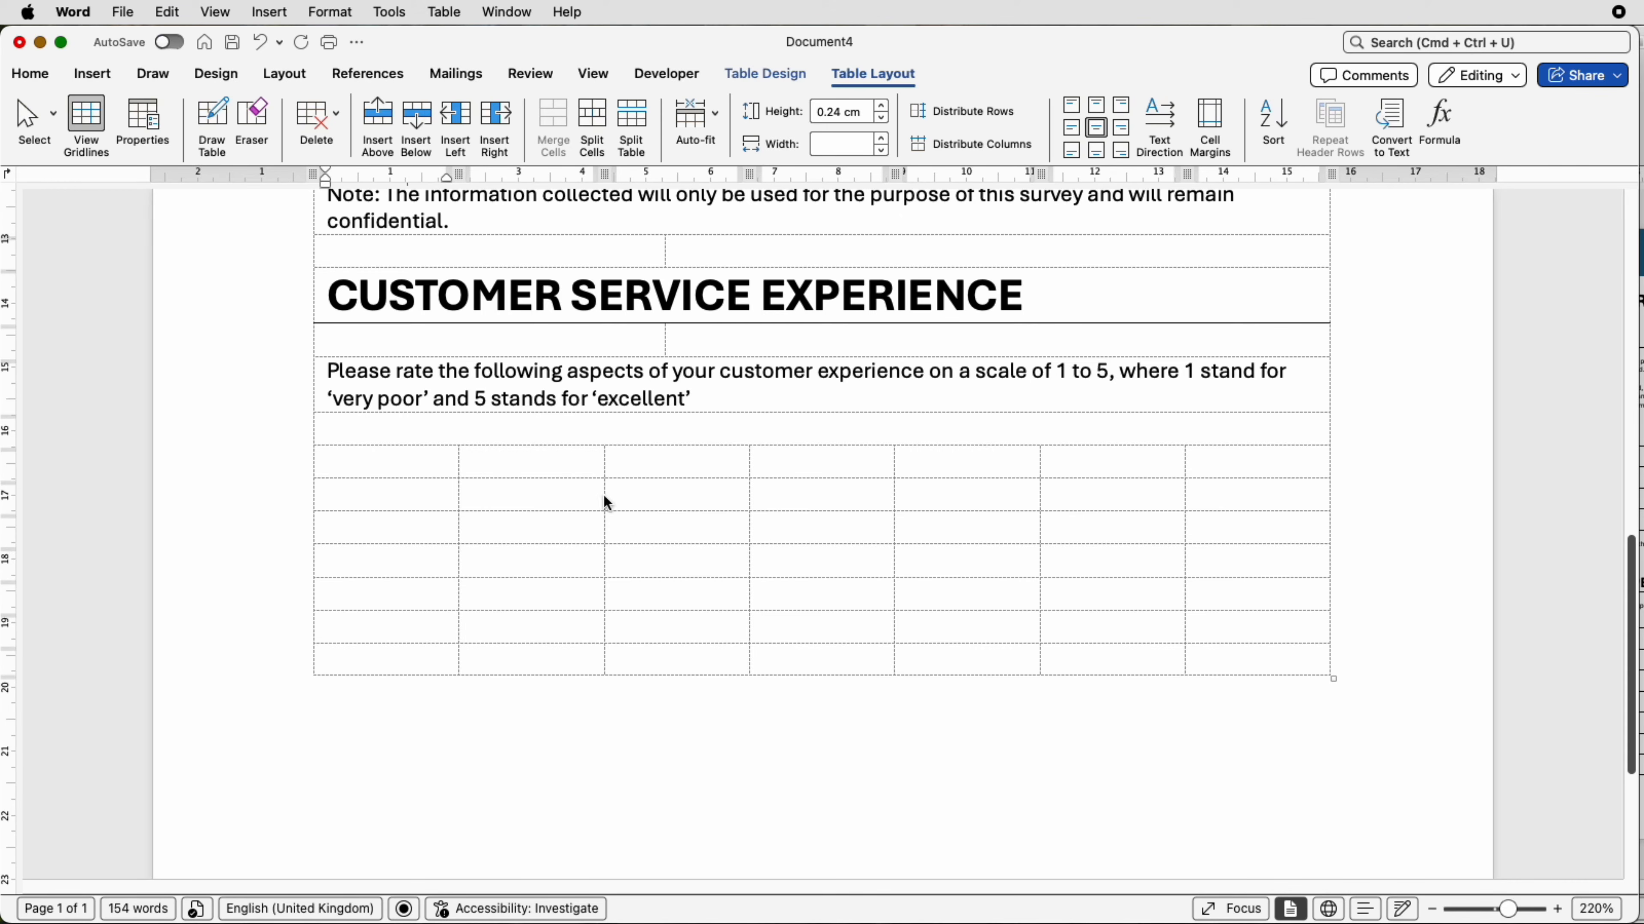
# - Widen the rating grid's first column to about 6 cm and distribute the other six columns evenly
pyautogui.click(621, 500)
pyautogui.click(604, 498)
pyautogui.moveTo(605, 497); pyautogui.dragTo(724, 499)
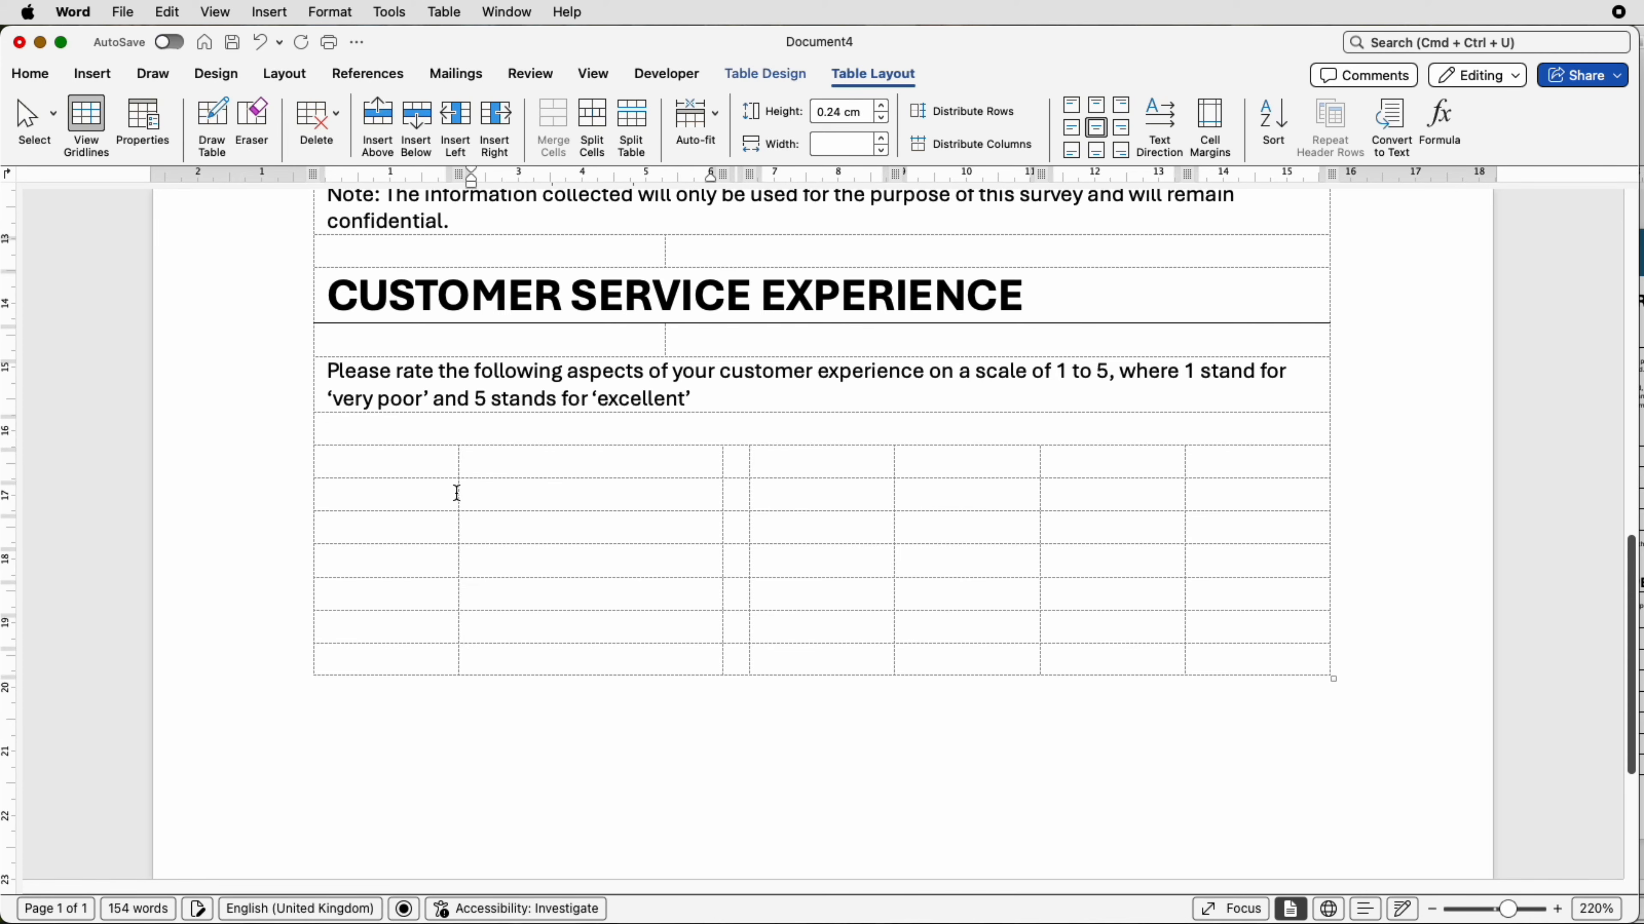
pyautogui.moveTo(458, 494); pyautogui.dragTo(698, 498)
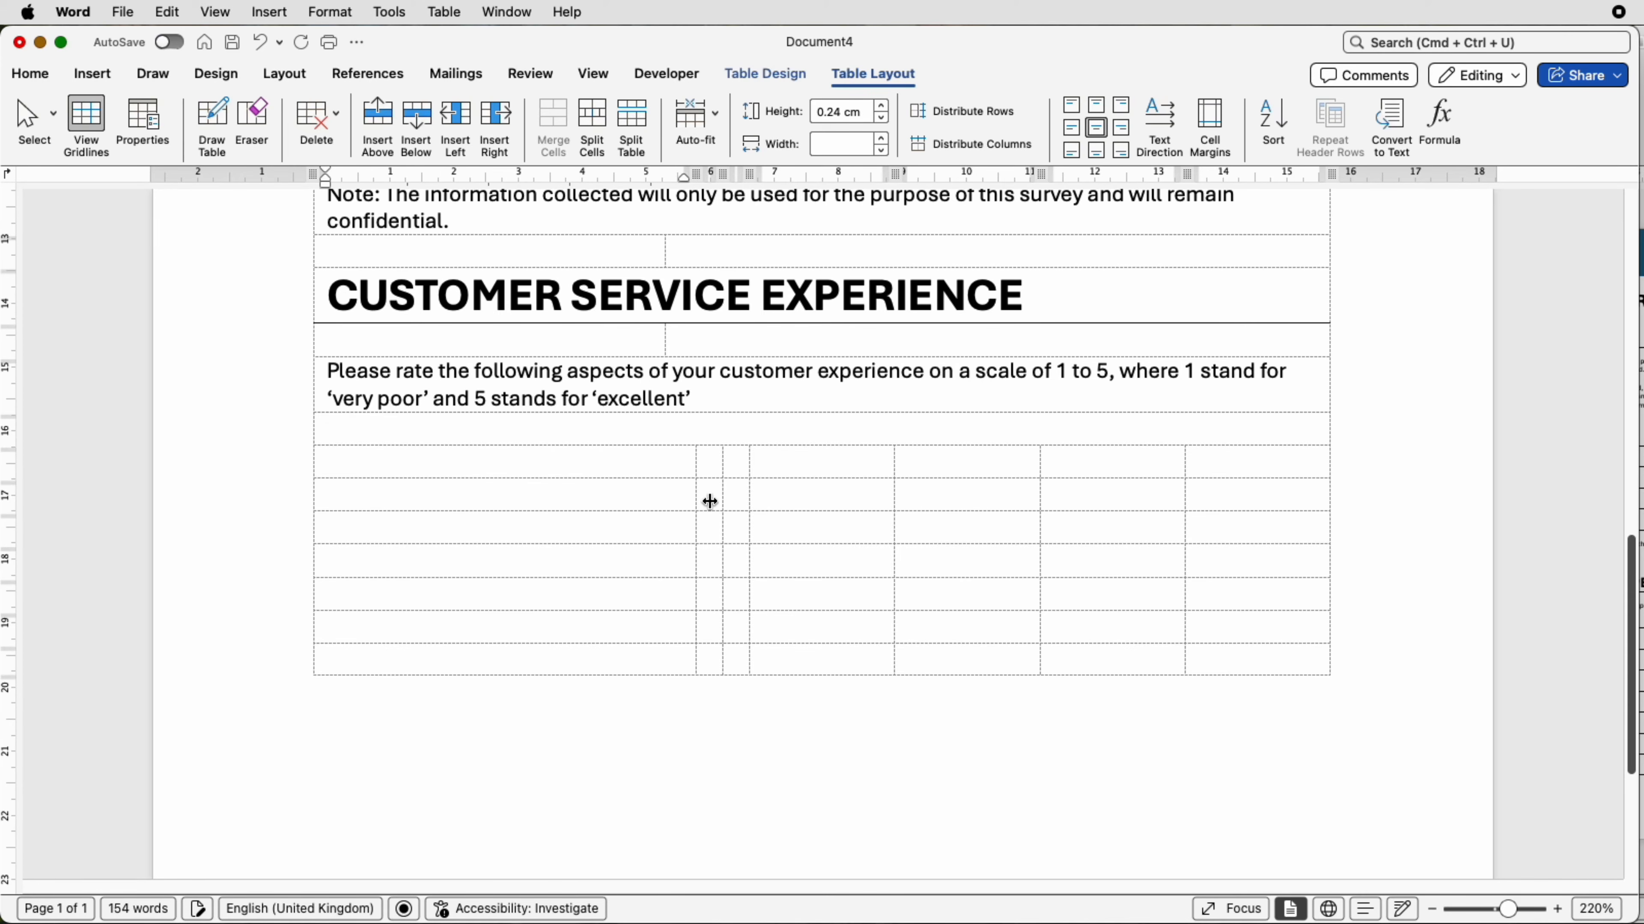
pyautogui.moveTo(1193, 660); pyautogui.dragTo(721, 476)
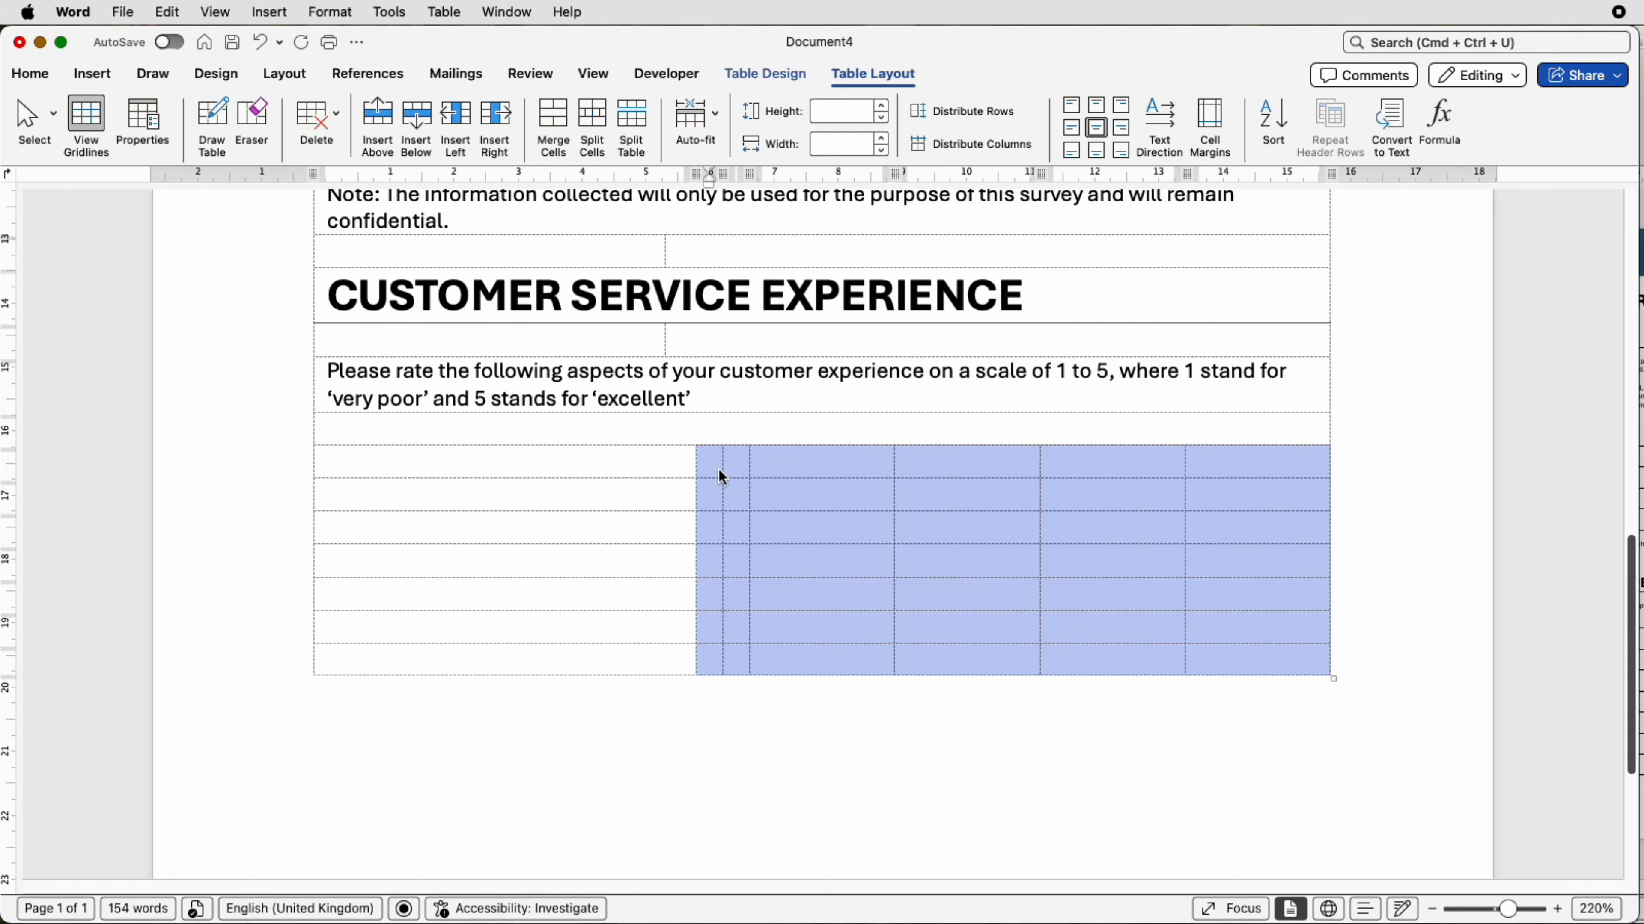
pyautogui.click(1003, 141)
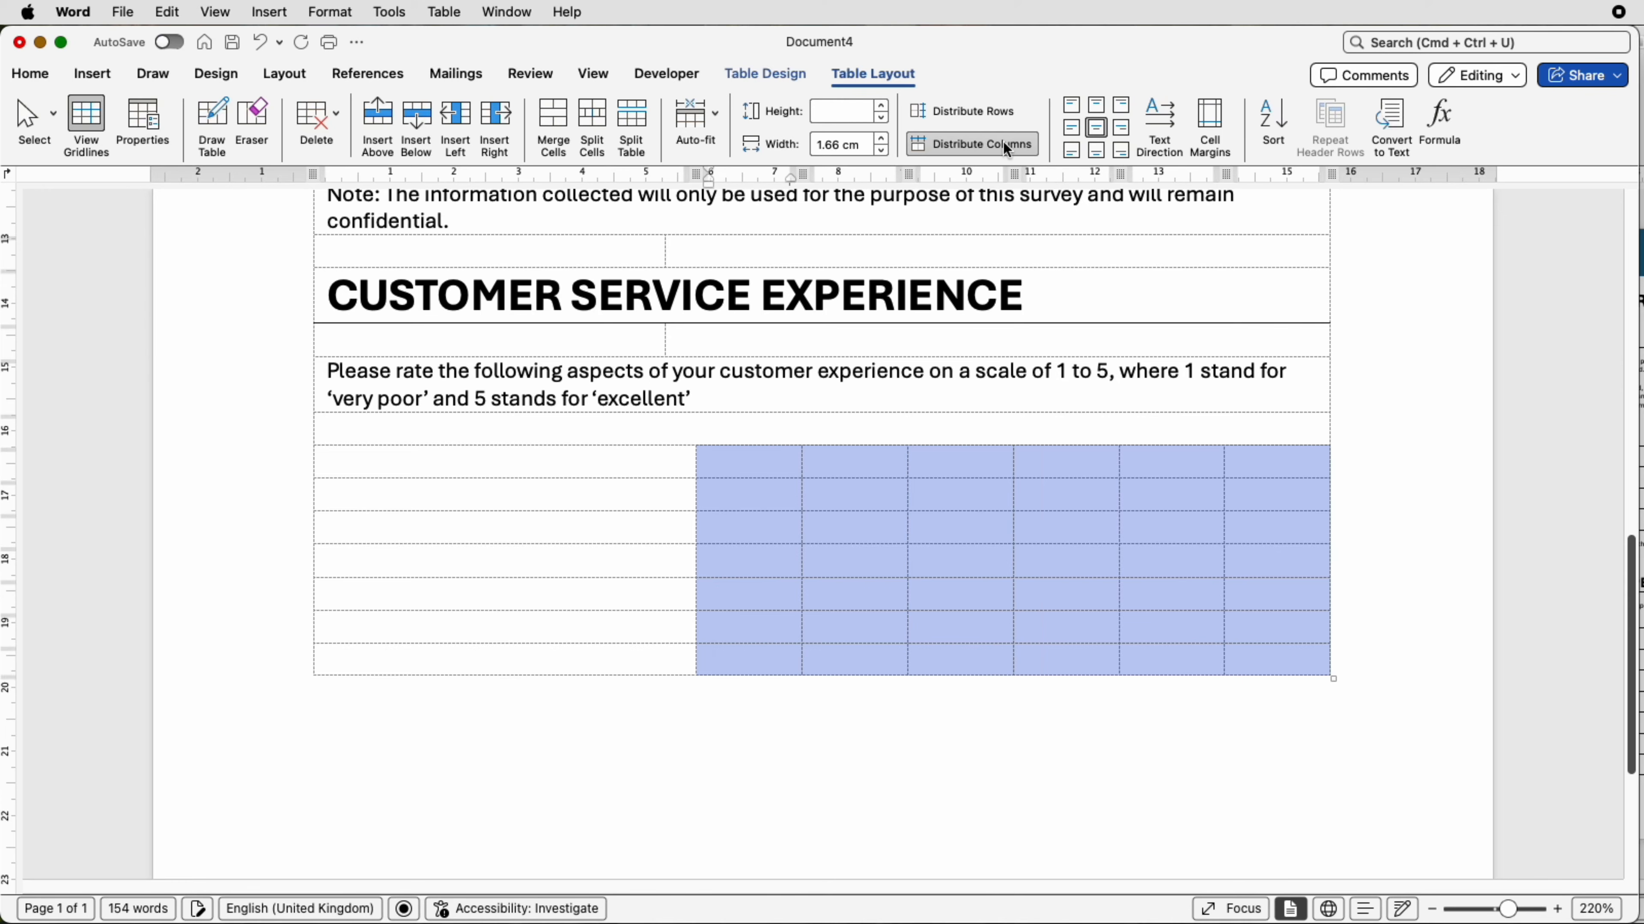
# - Fill the rating grid's header cells with 1, 2, 3, 4, 5, 1 and its first column with six service aspects aligned centre left
pyautogui.click(773, 472)
pyautogui.scroll(1, 768, 464)
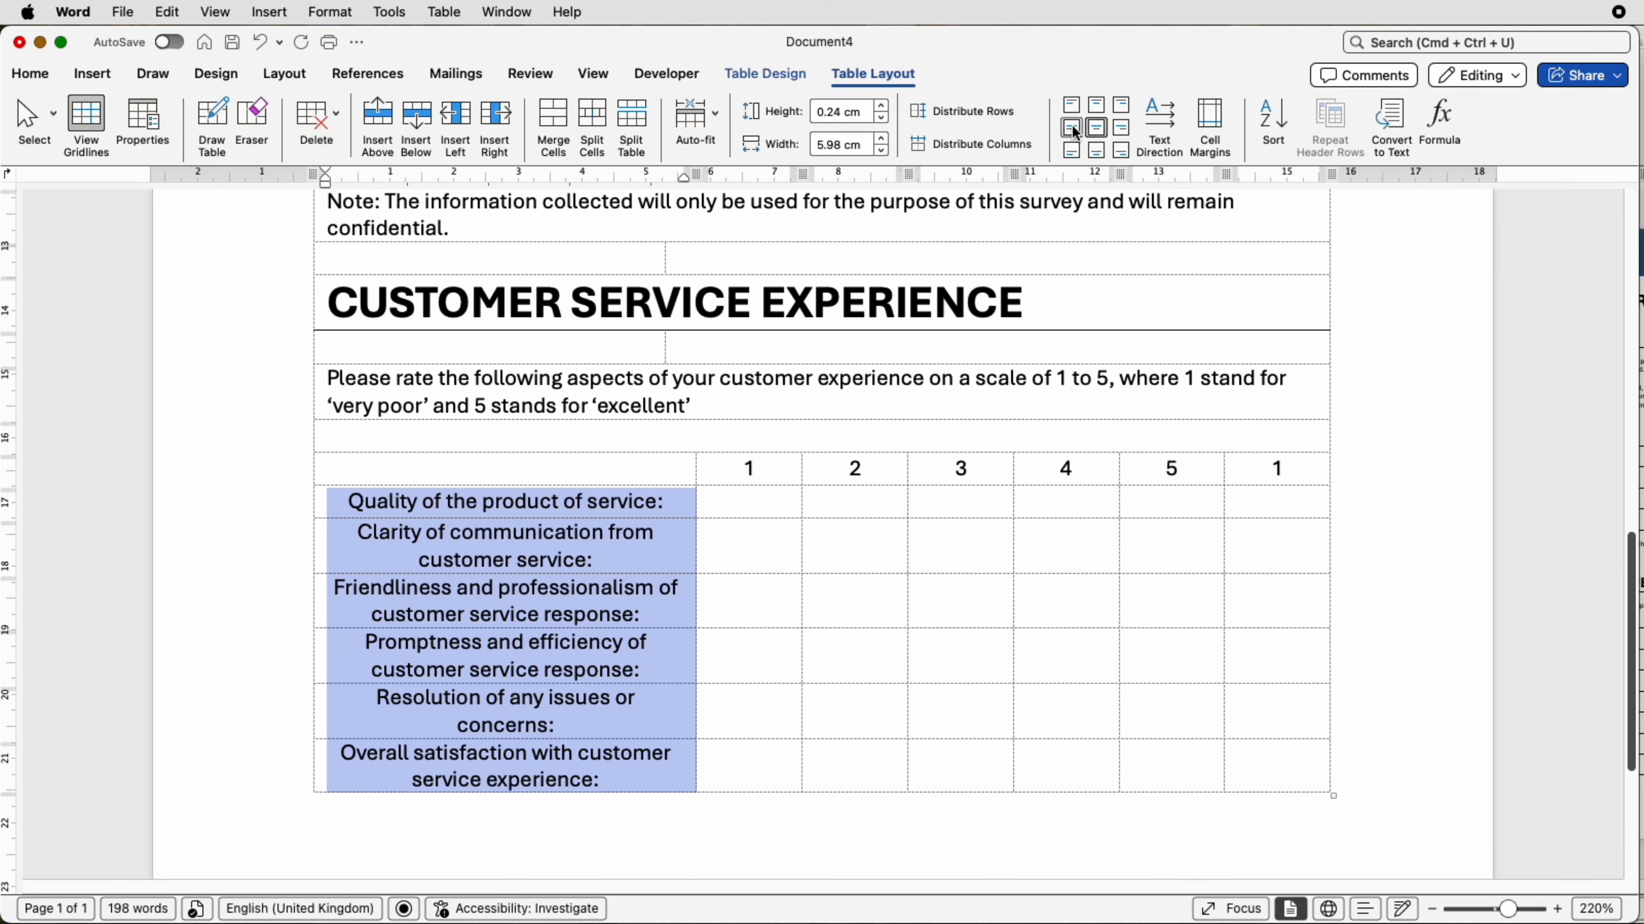
pyautogui.click(1071, 128)
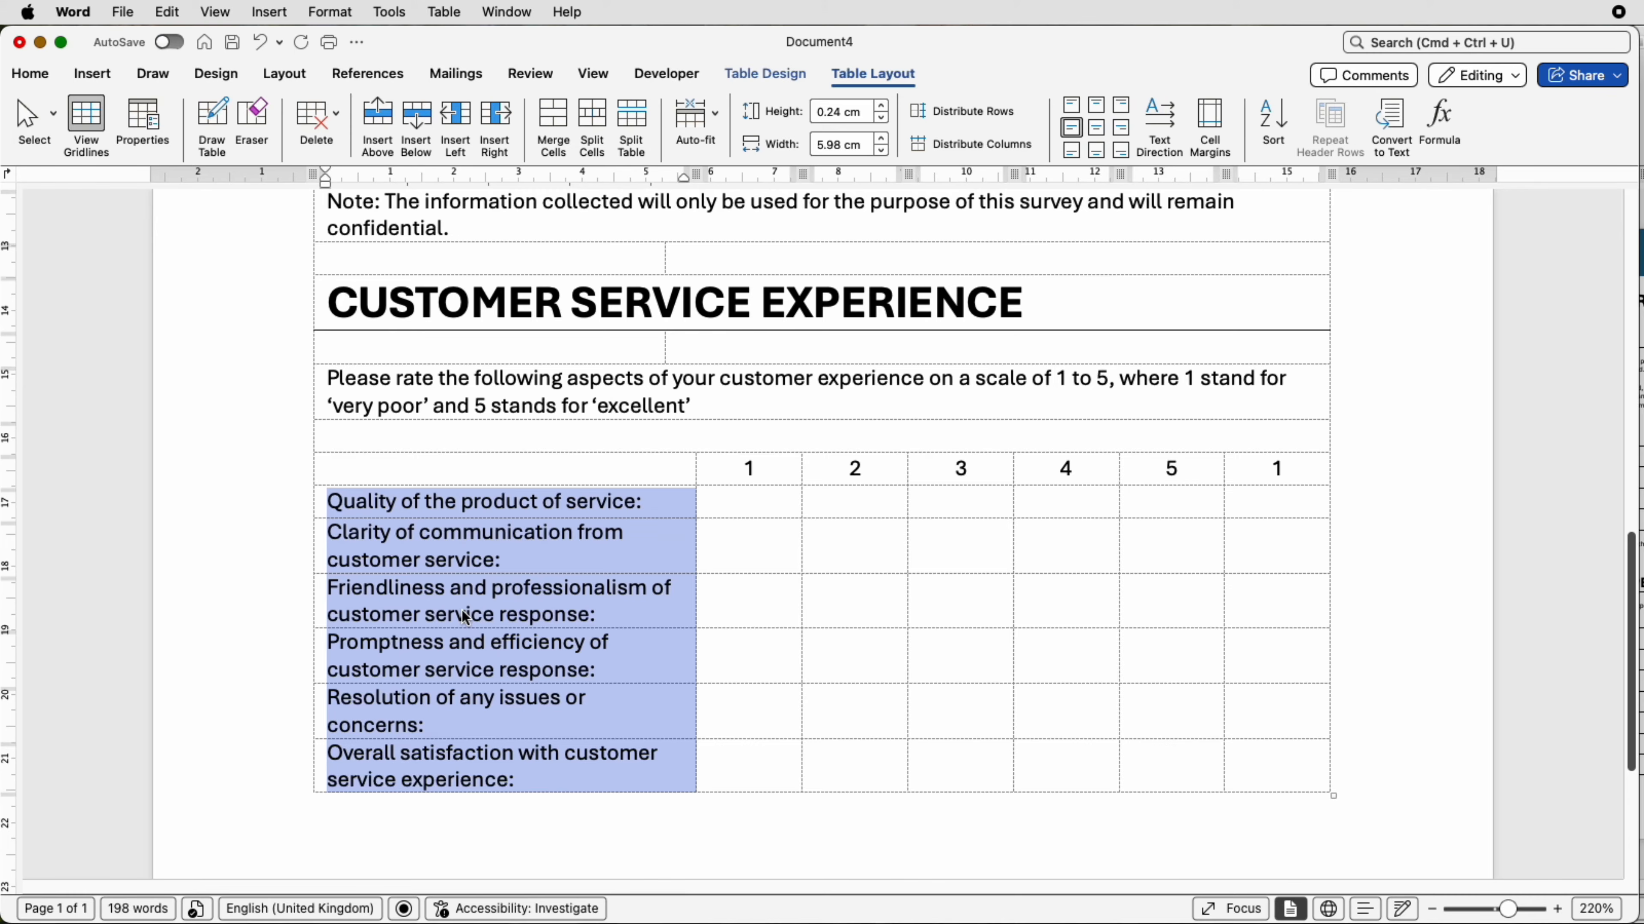
# - Set the height of the six service aspect rows in the rating grid to 1 cm
pyautogui.scroll(-5, 477, 603)
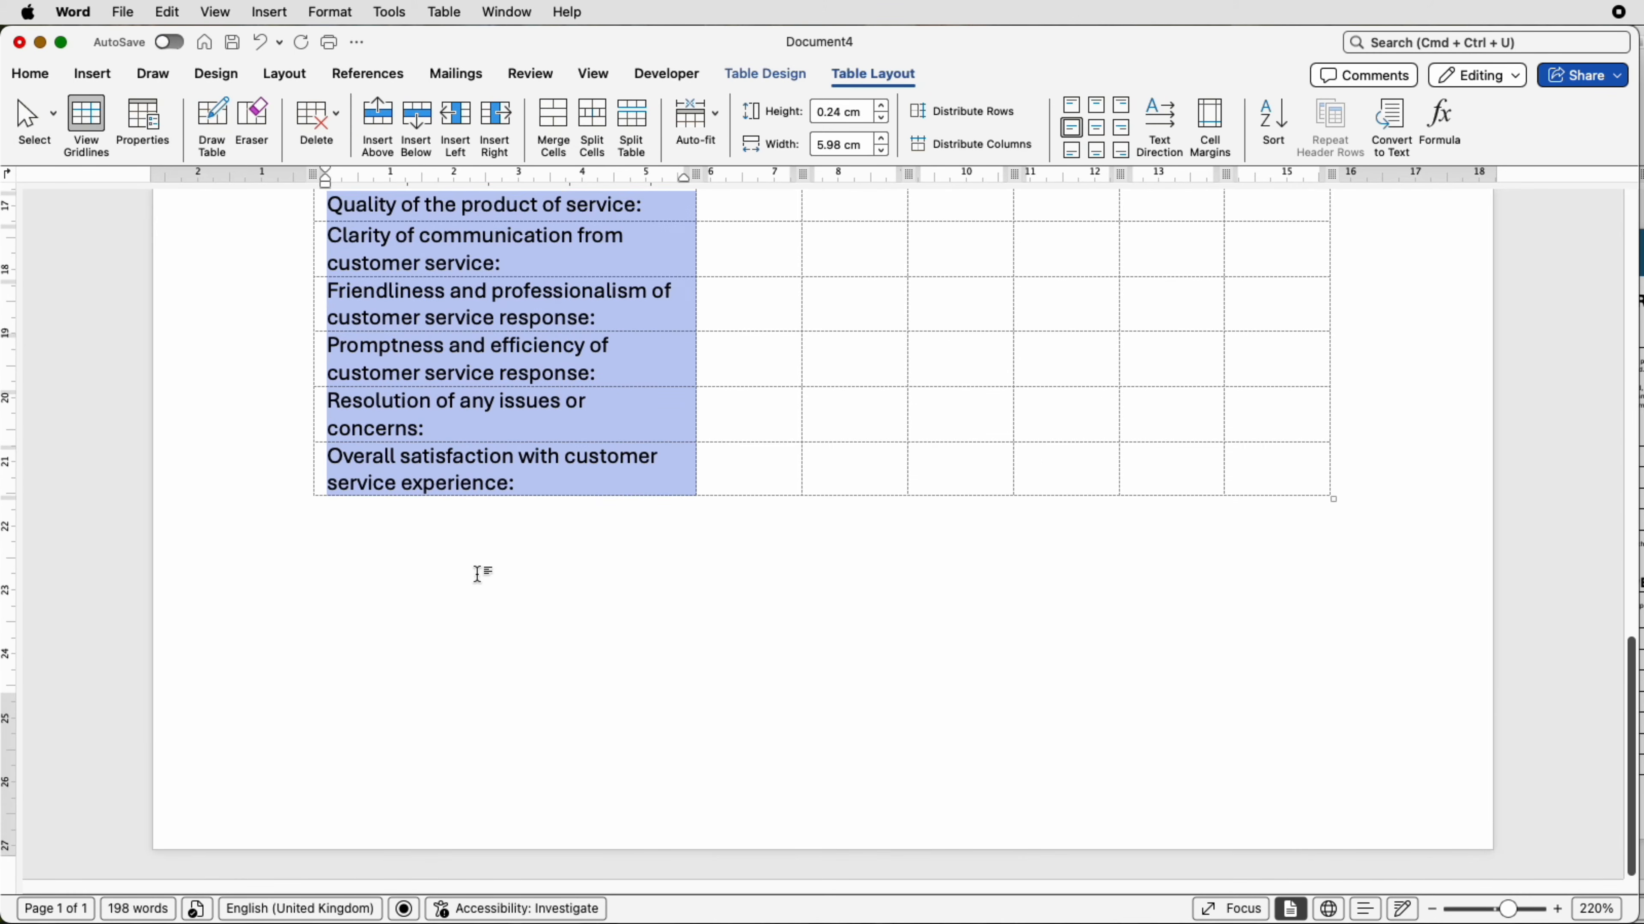
pyautogui.moveTo(1263, 533); pyautogui.dragTo(631, 264)
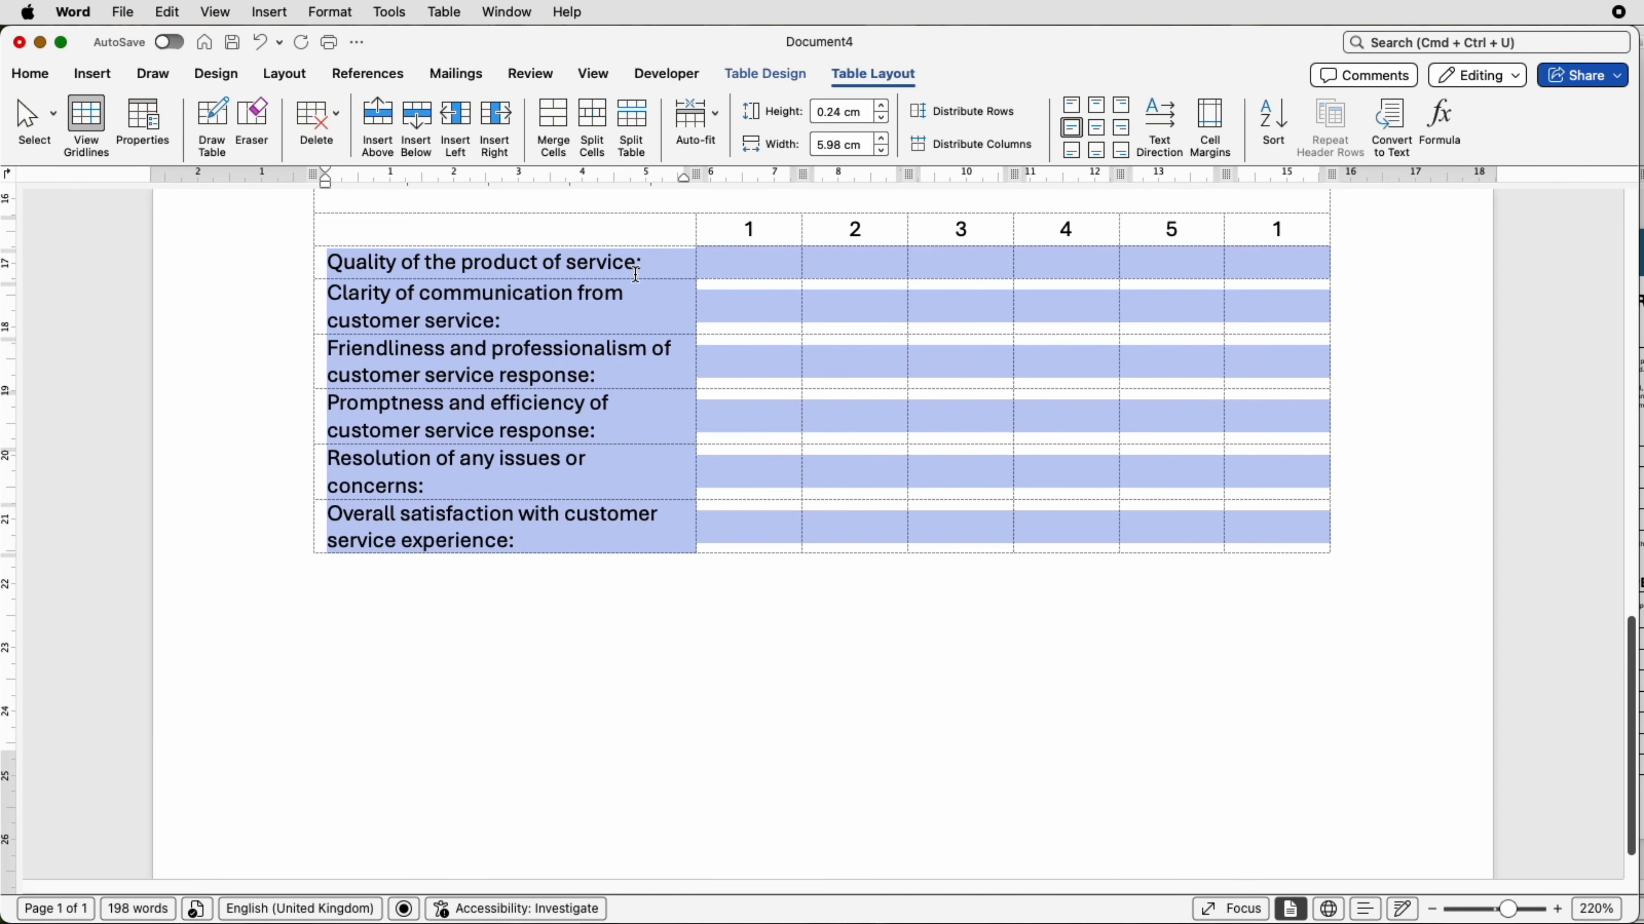
pyautogui.moveTo(870, 114); pyautogui.dragTo(779, 111)
pyautogui.write('1')
pyautogui.press('Return')
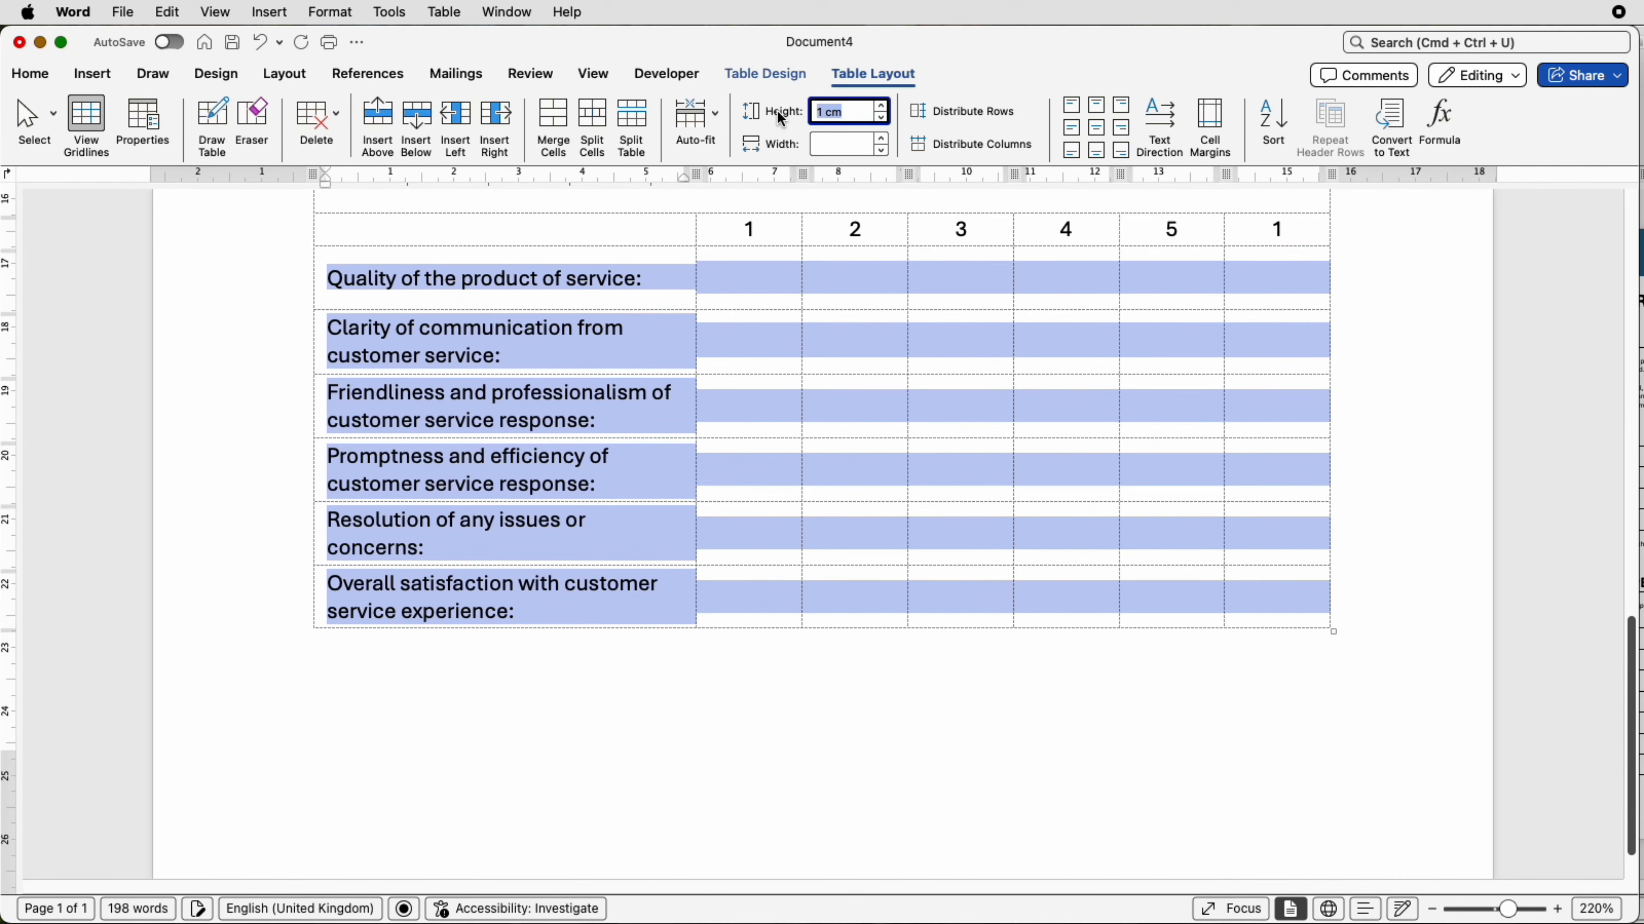
pyautogui.click(611, 653)
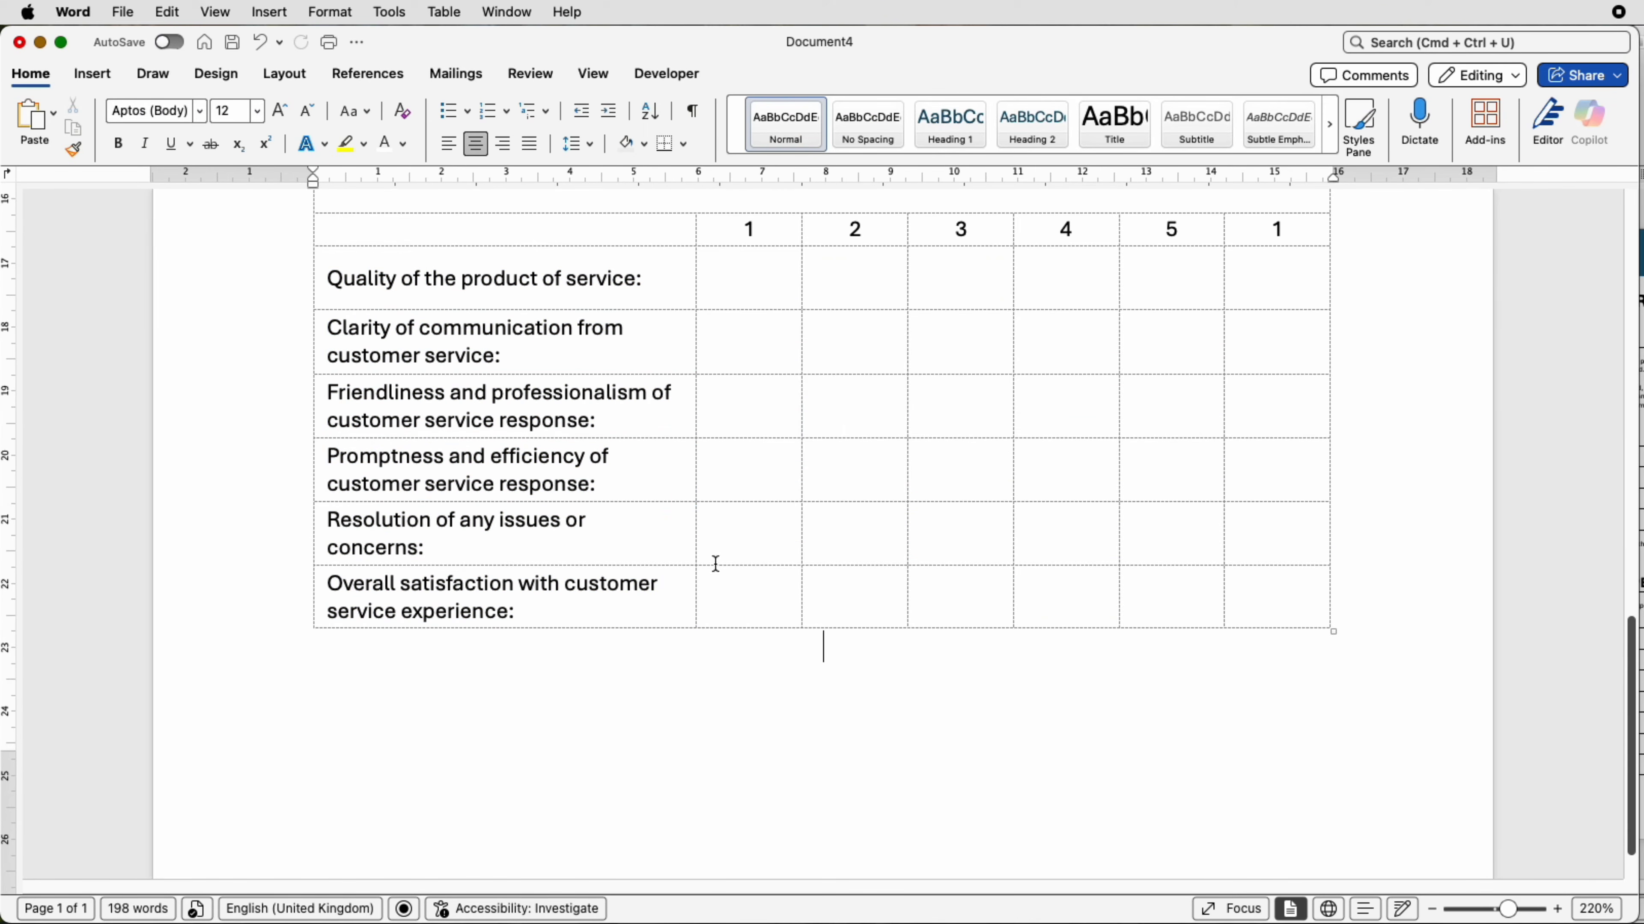
# - Apply all borders to the whole rating grid, including its header row of numbers
pyautogui.moveTo(1260, 605); pyautogui.dragTo(561, 246)
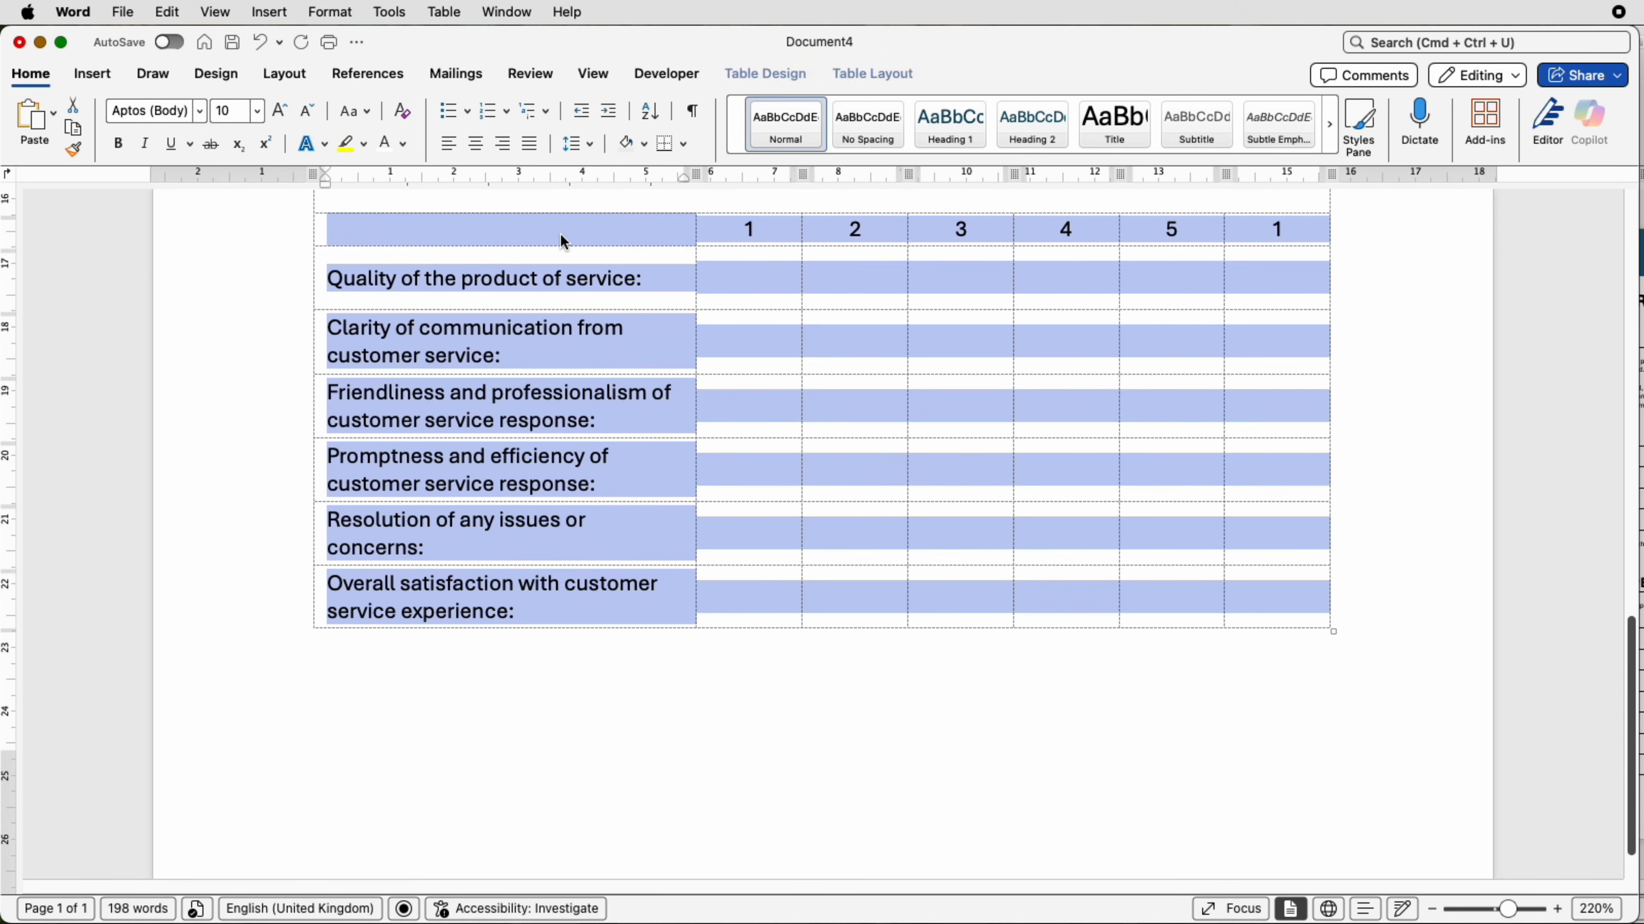
pyautogui.click(748, 84)
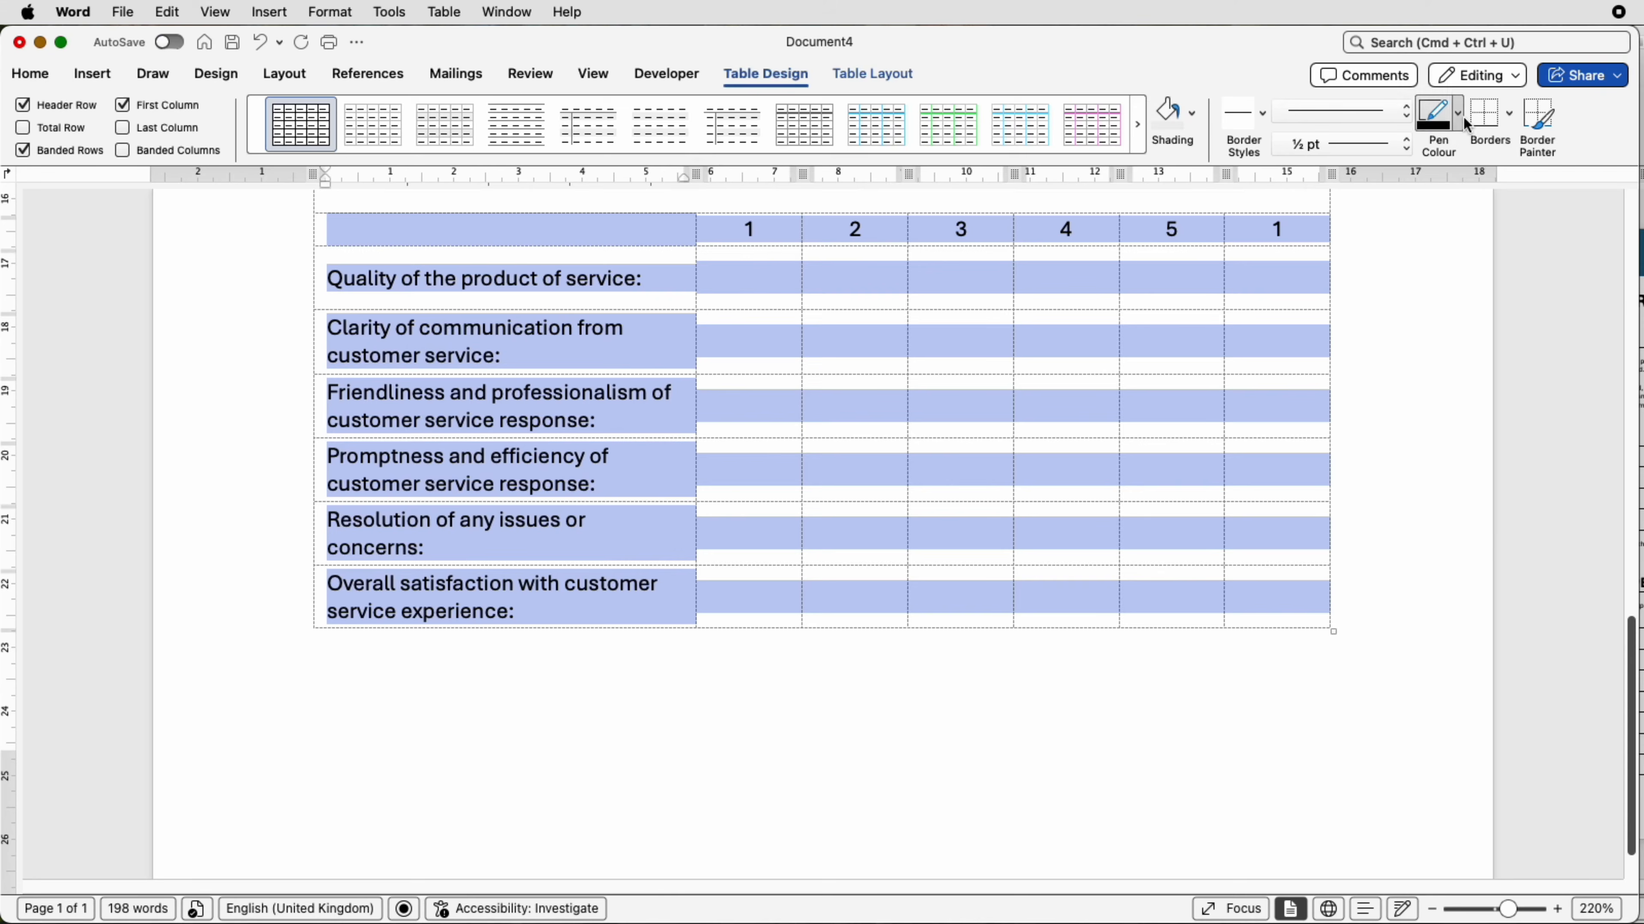
pyautogui.click(1508, 127)
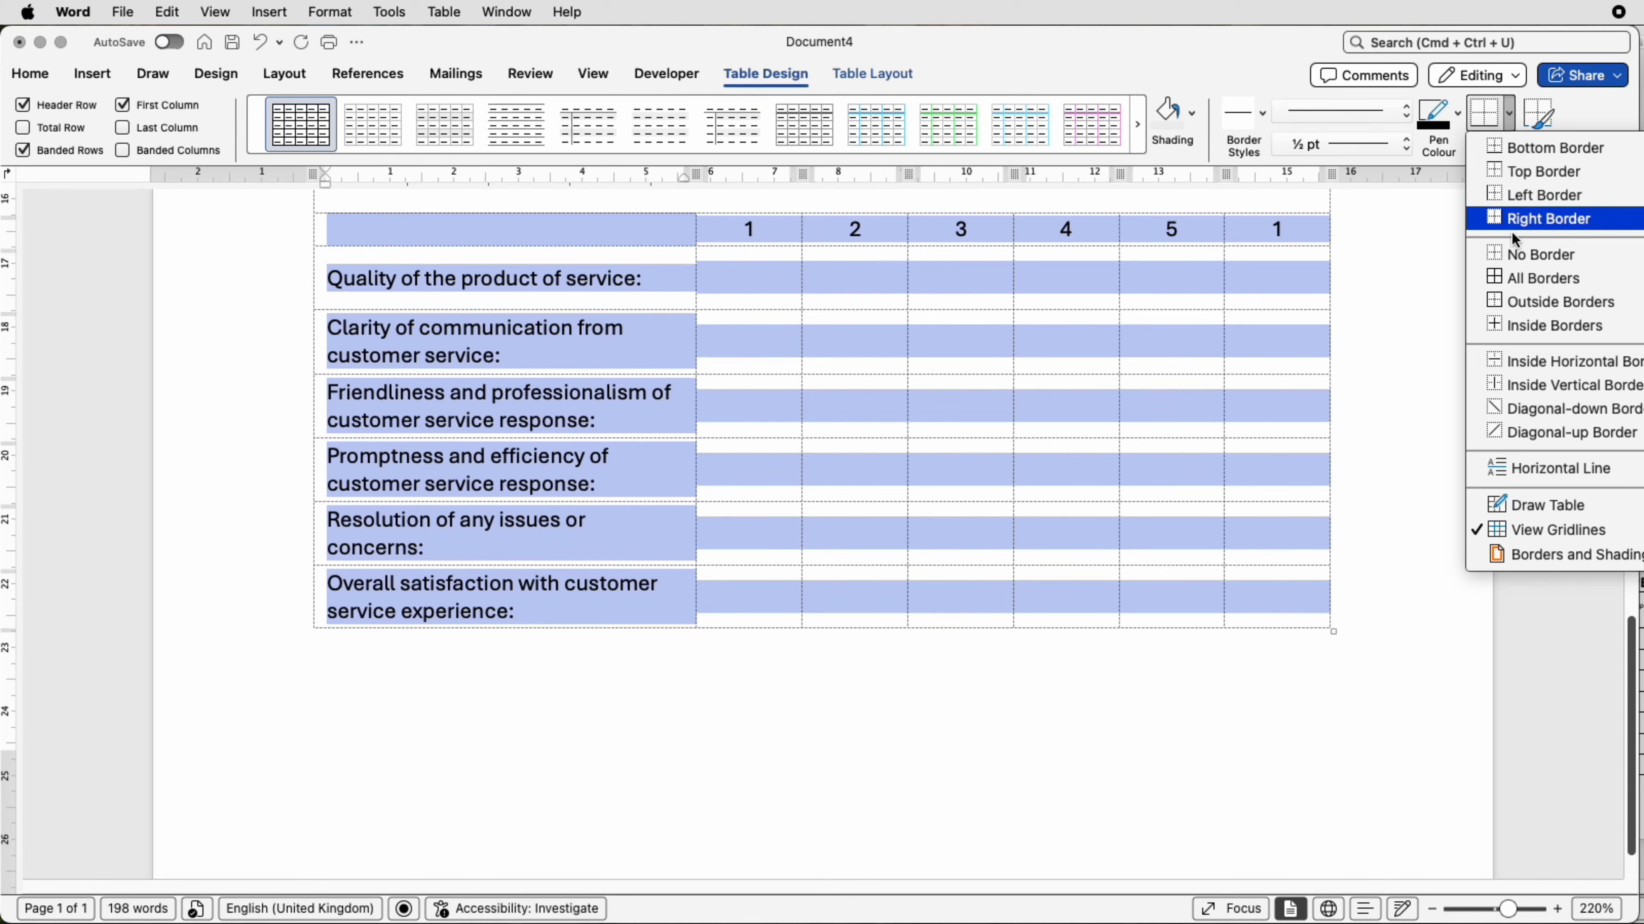
pyautogui.click(1511, 282)
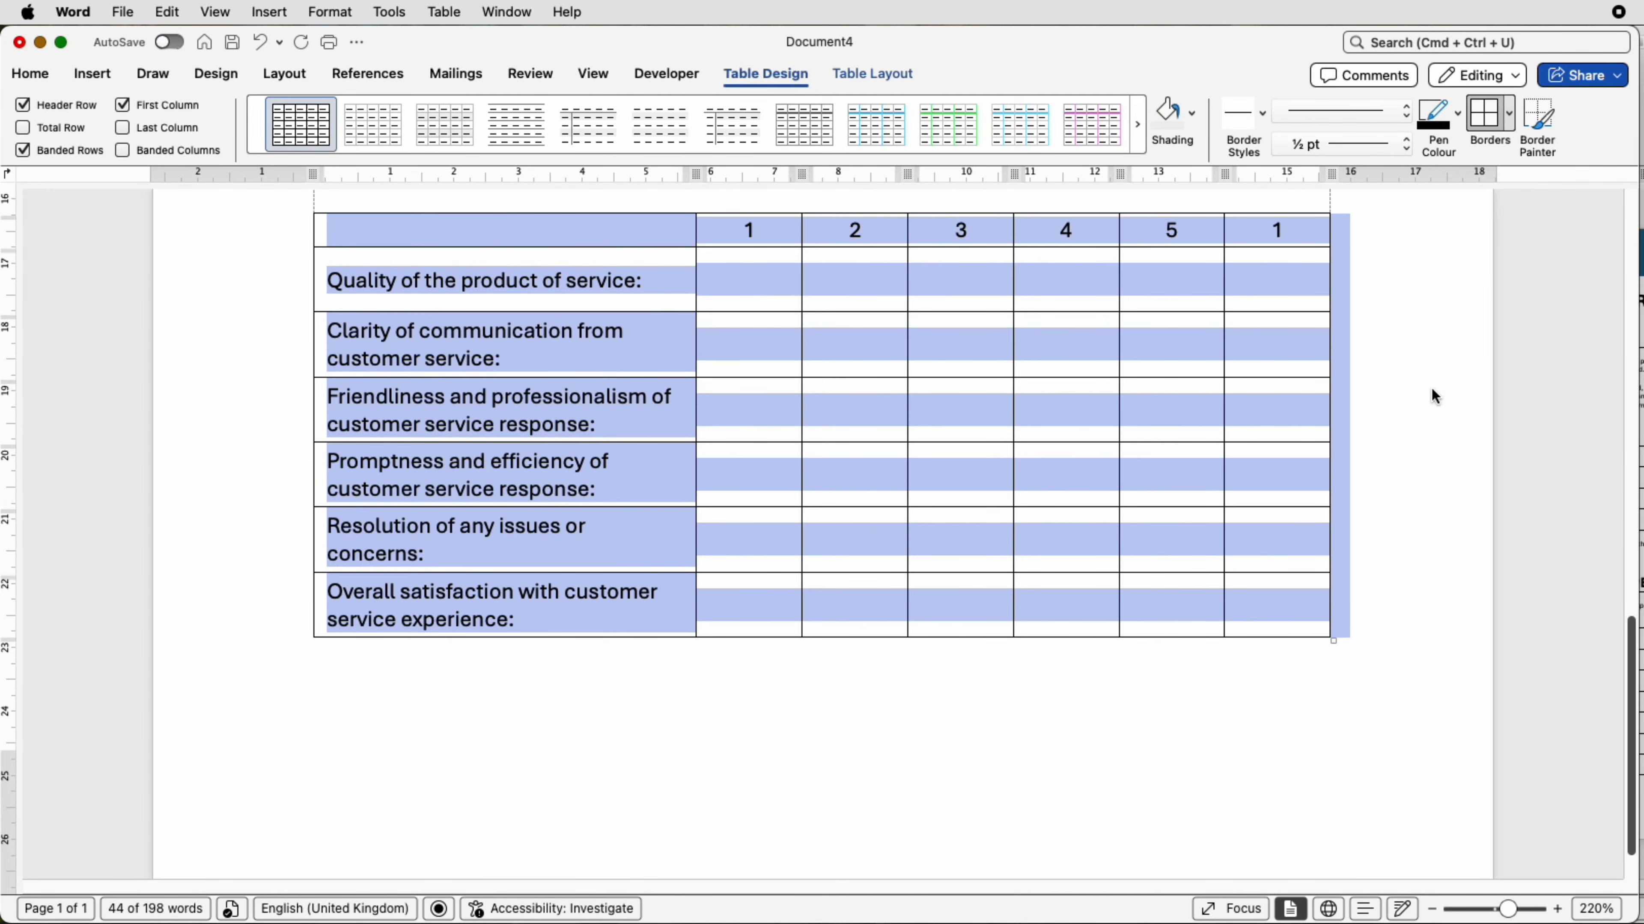
# - Remove the left and right outer borders from the rating grid
pyautogui.click(1512, 115)
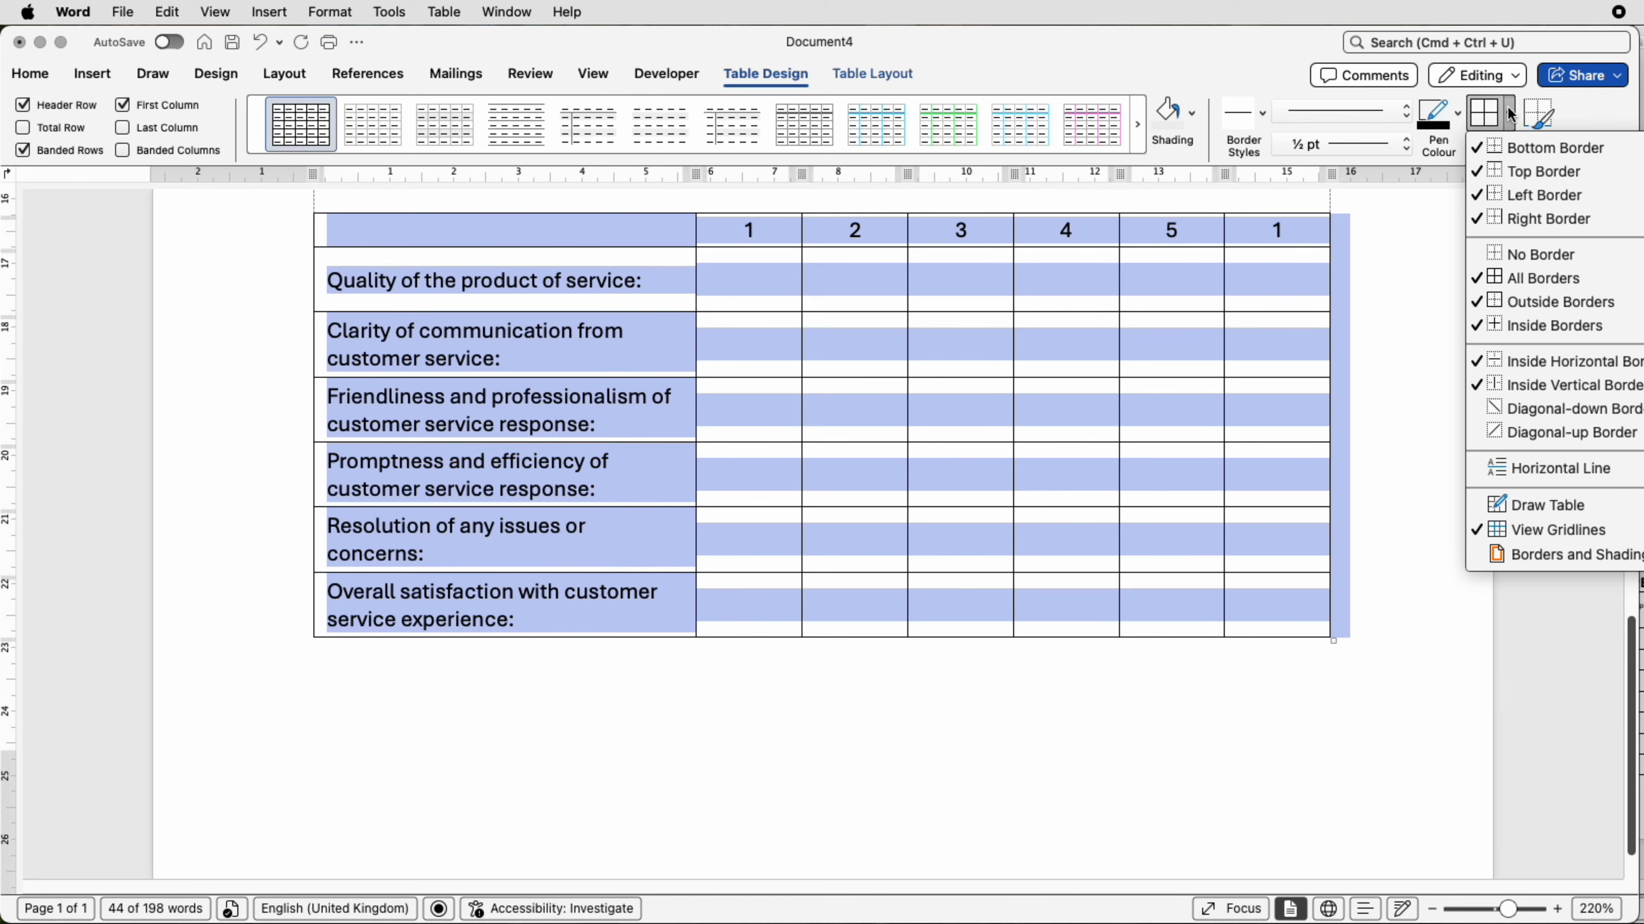
pyautogui.click(1501, 194)
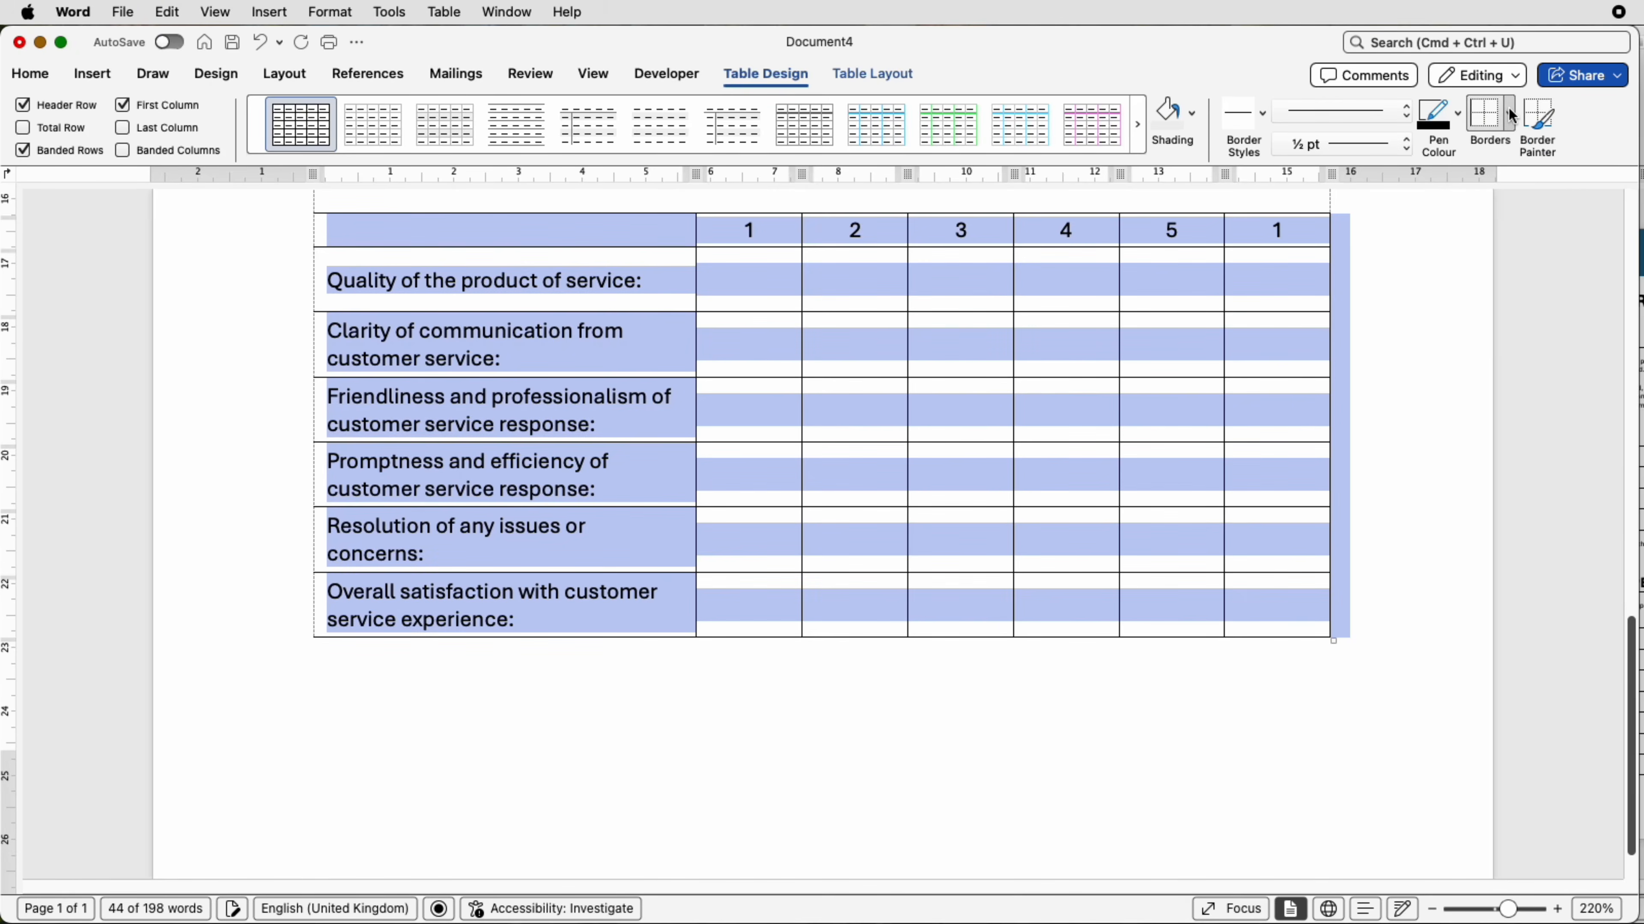
pyautogui.click(1512, 115)
pyautogui.click(1499, 218)
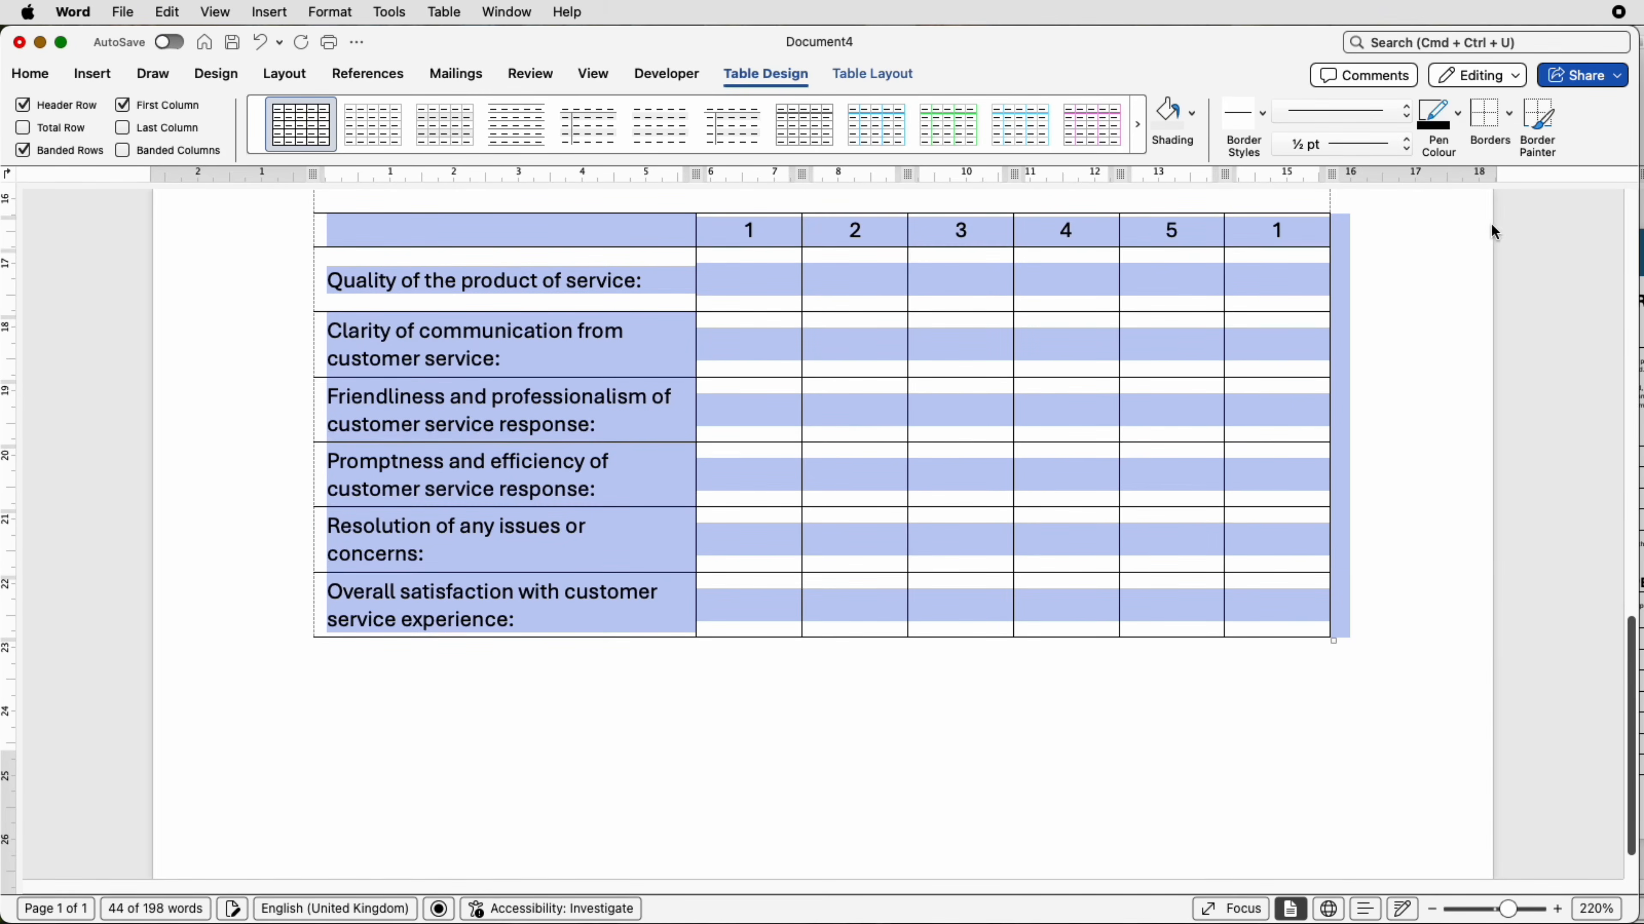
pyautogui.click(1427, 326)
# - Hide the table gridlines so only the real borders are displayed
pyautogui.moveTo(1507, 909); pyautogui.dragTo(1494, 913)
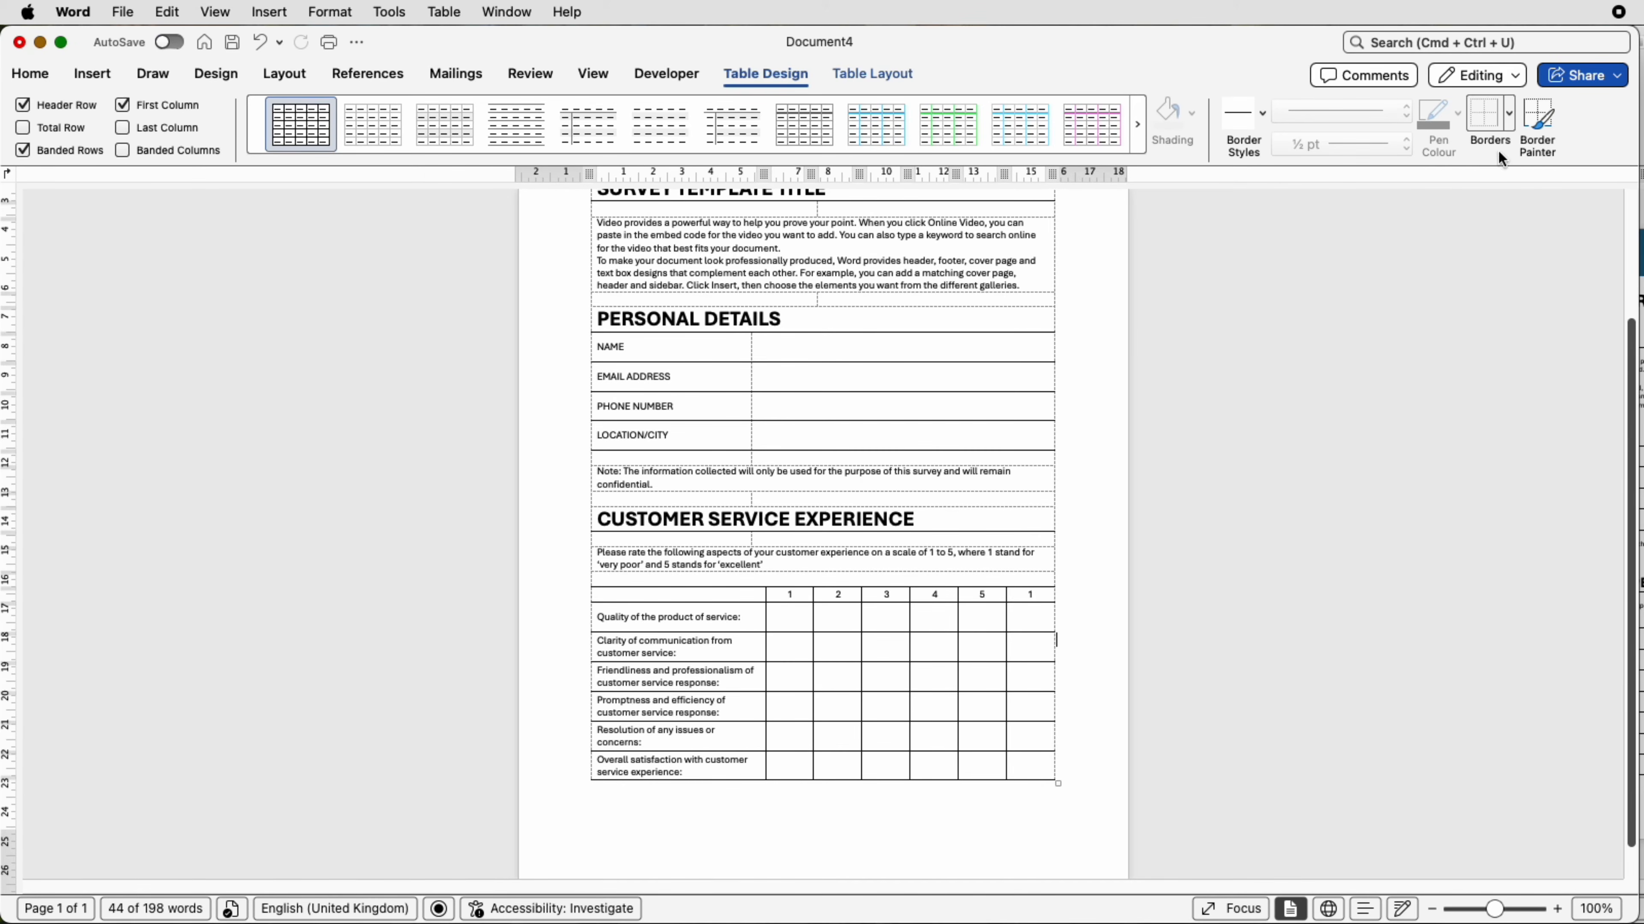
pyautogui.click(1509, 115)
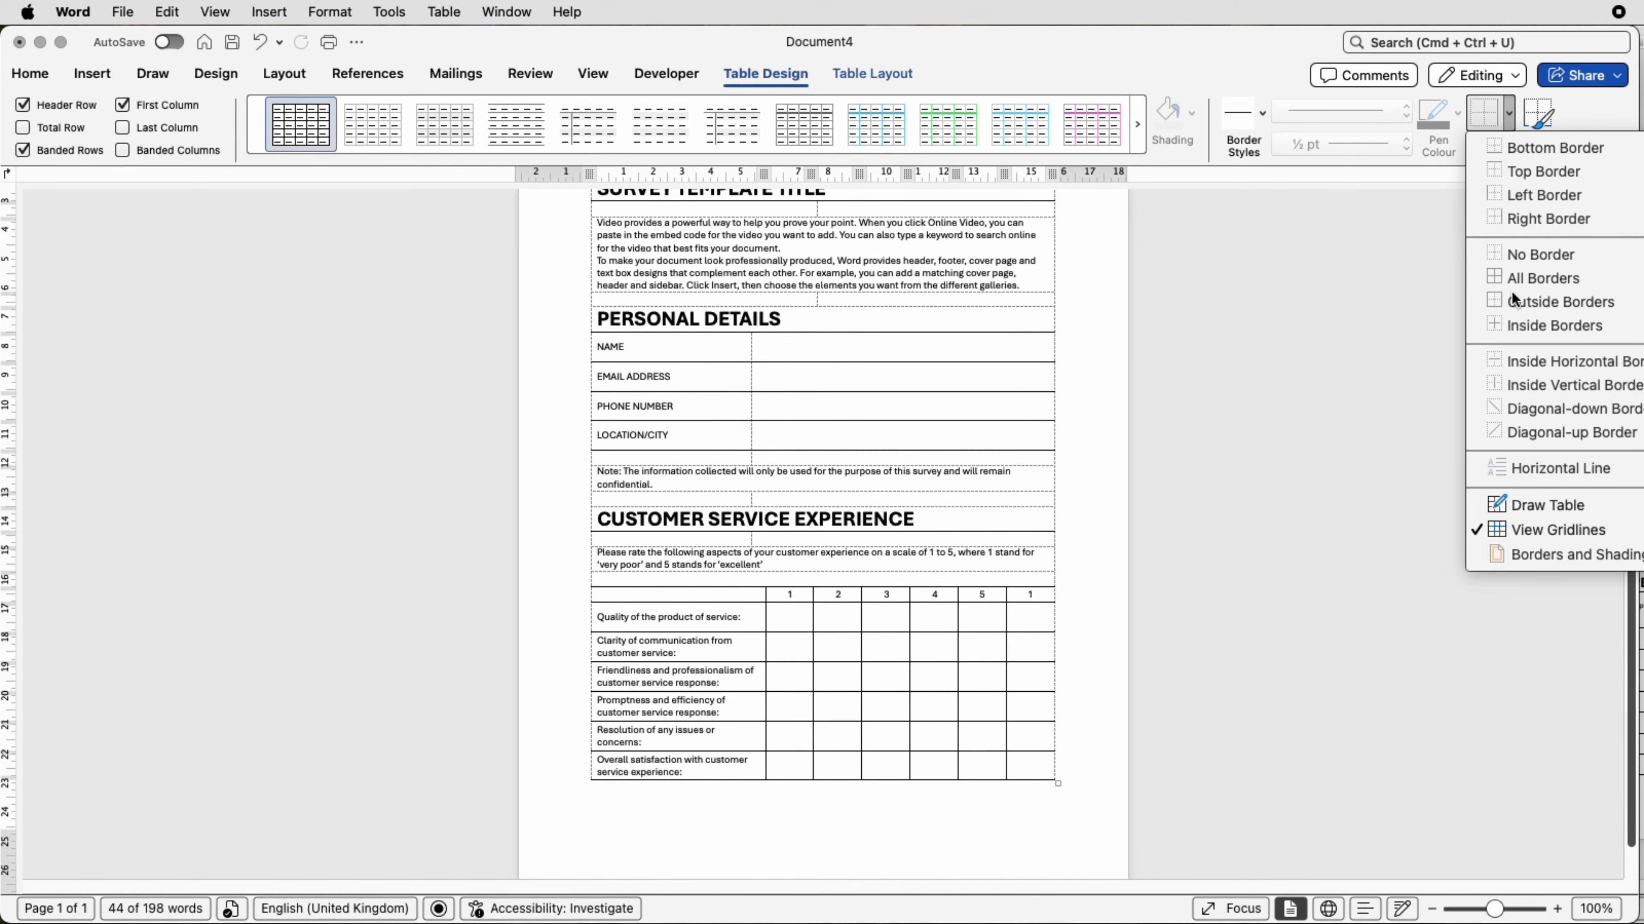
pyautogui.click(1499, 532)
# - Insert two blank lines above the CUSTOMER SURVEY SERVICE title to move the table down the page
pyautogui.moveTo(1629, 836); pyautogui.dragTo(1621, 717)
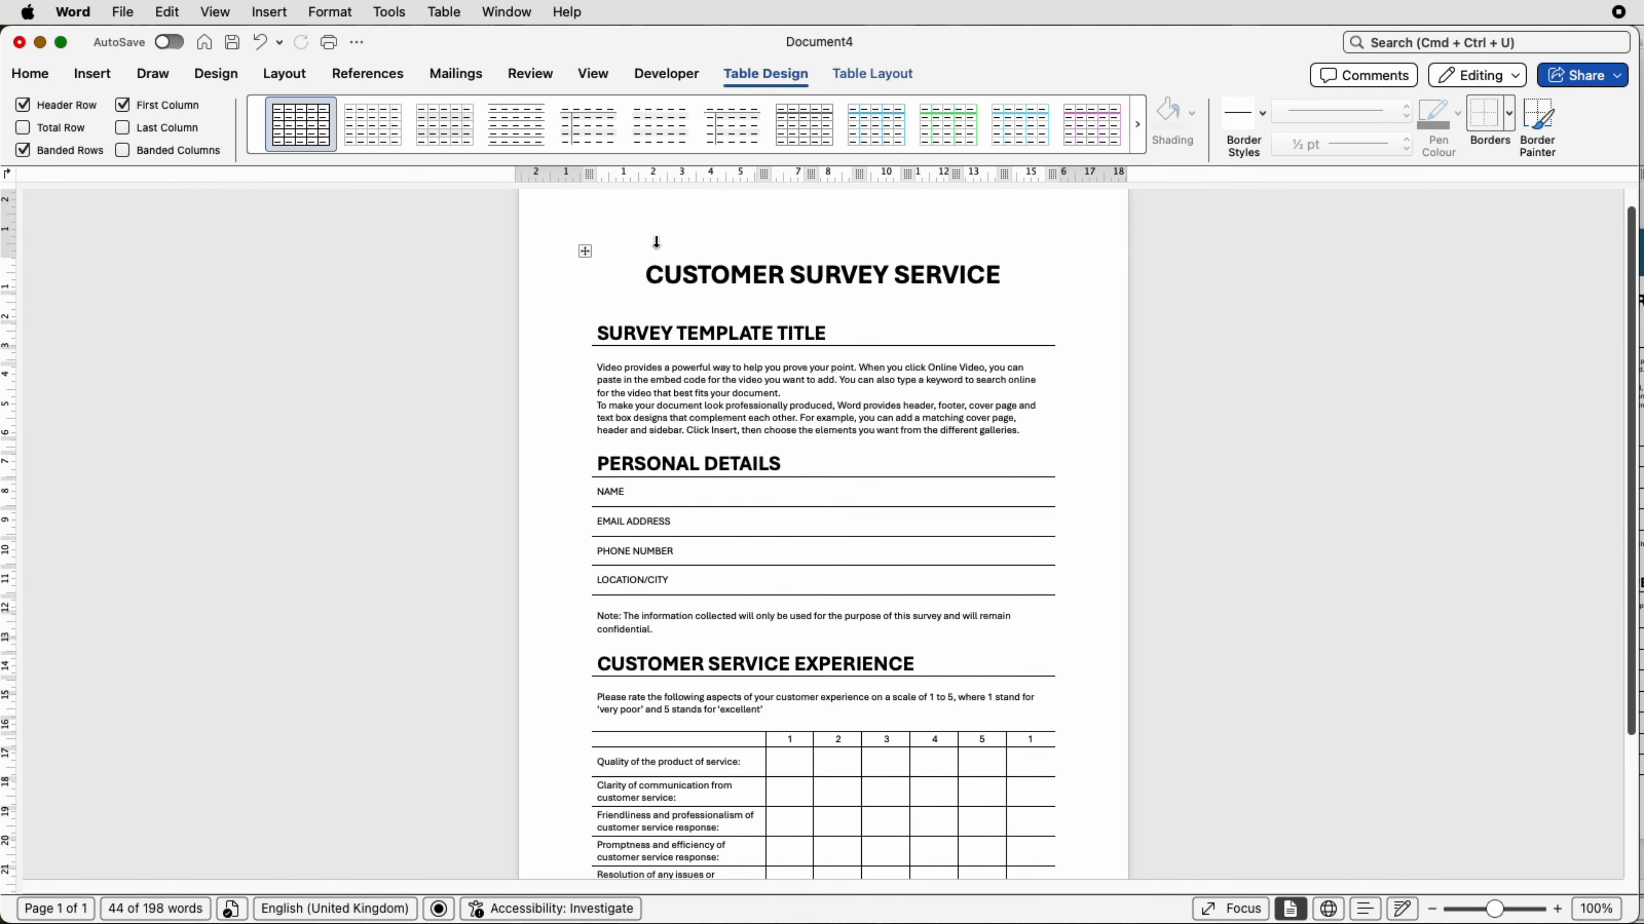
pyautogui.click(645, 274)
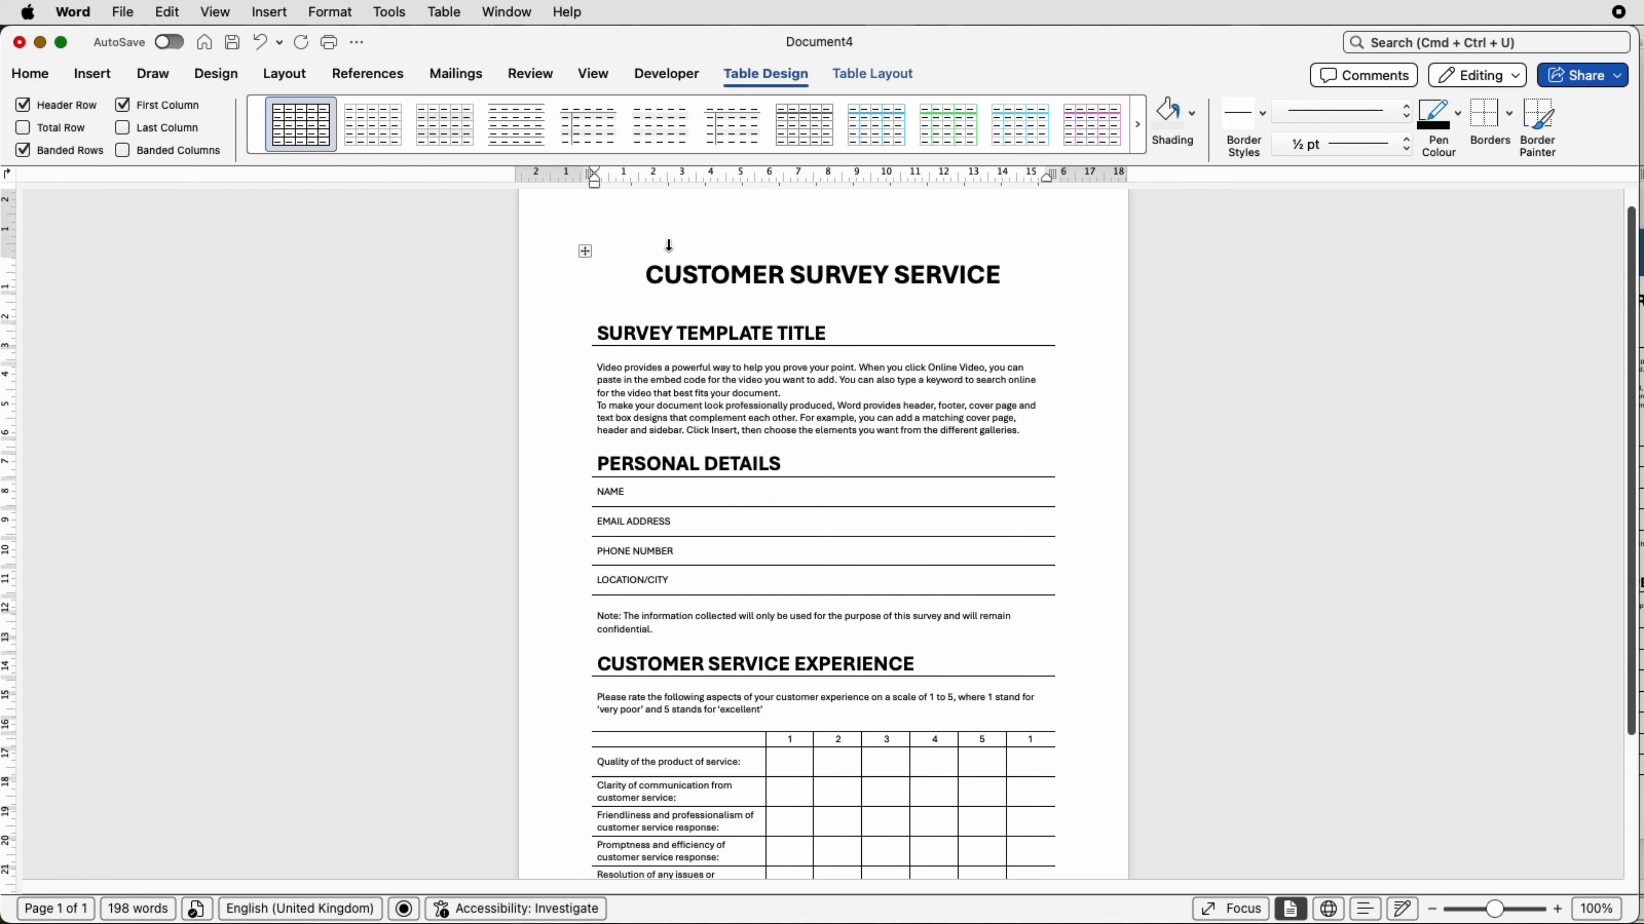
pyautogui.press('Return')
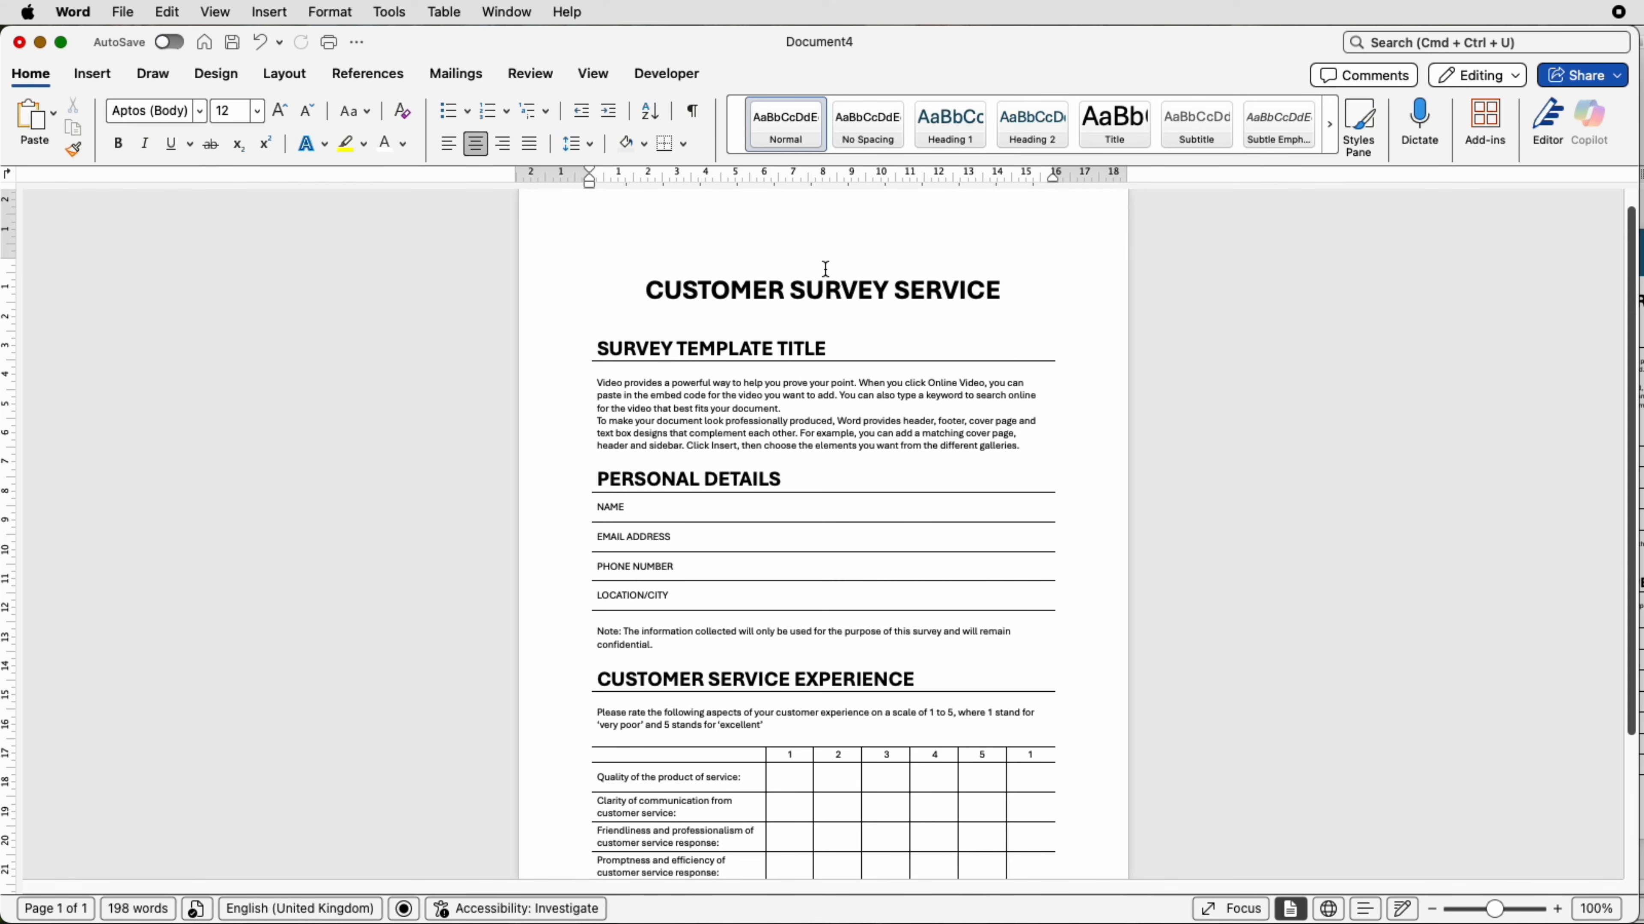
pyautogui.press('Down')
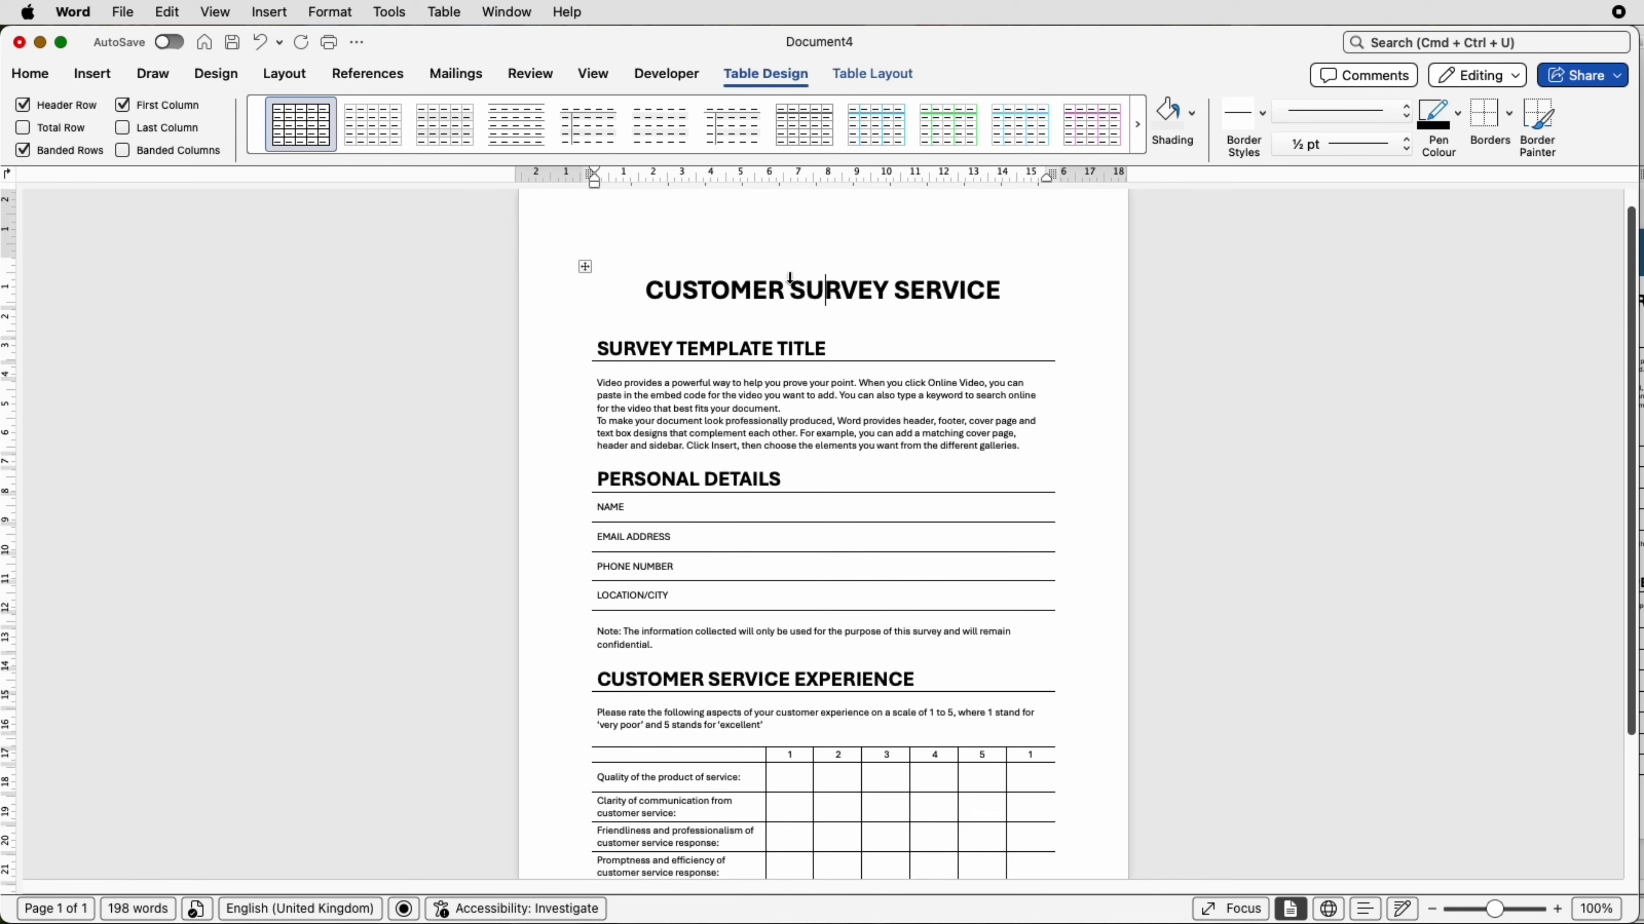
pyautogui.click(860, 250)
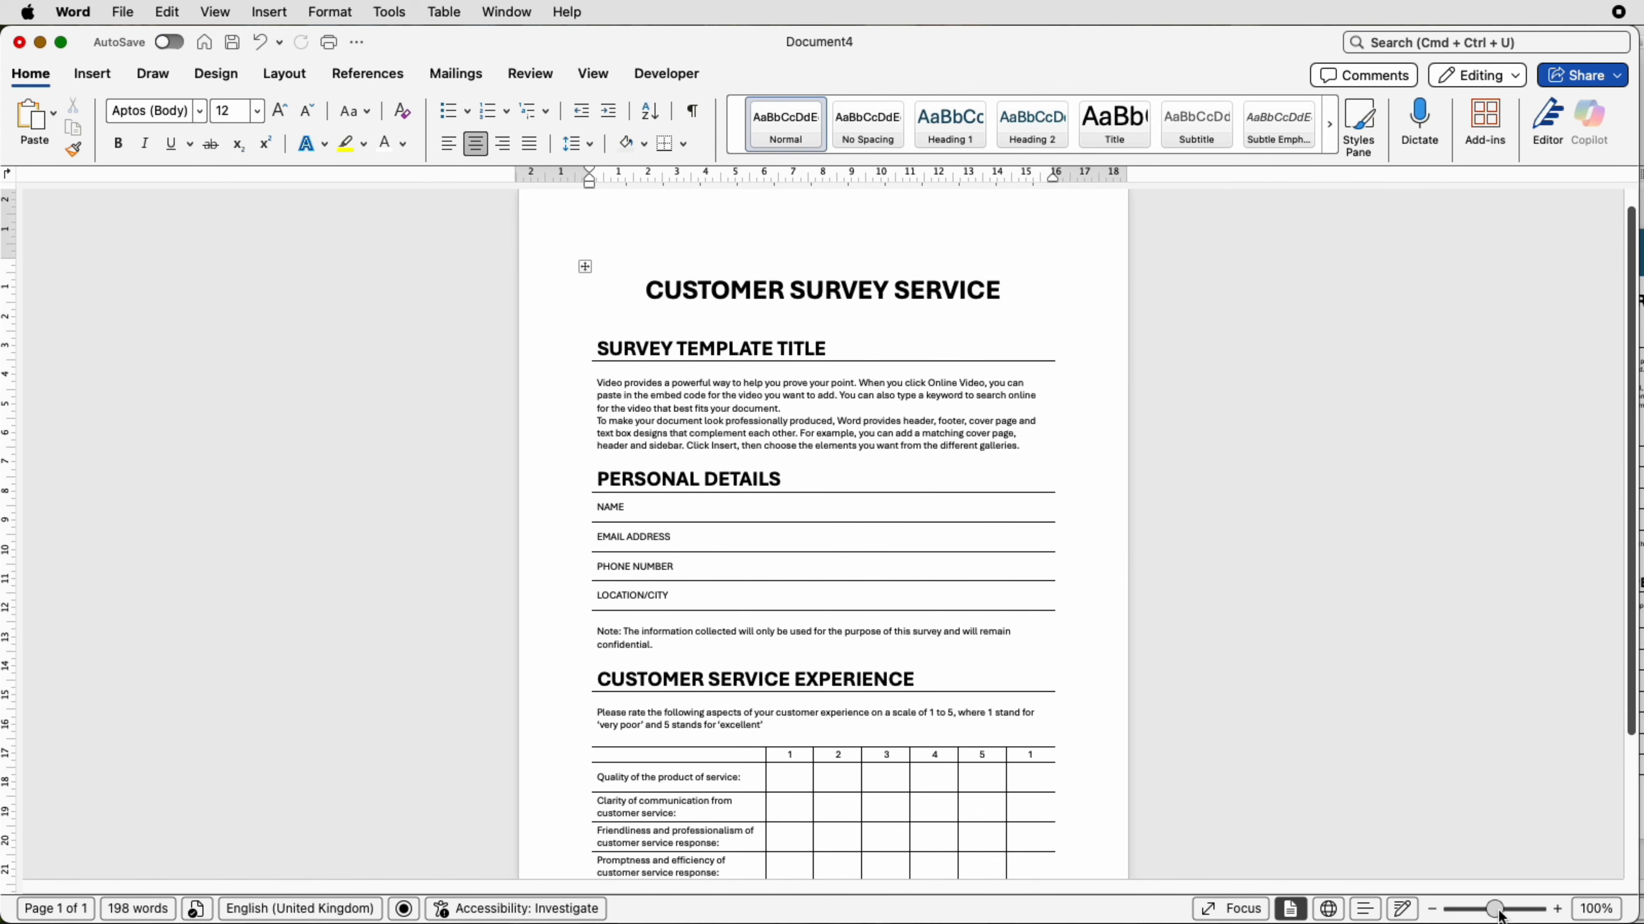
pyautogui.moveTo(1501, 912); pyautogui.dragTo(1486, 911)
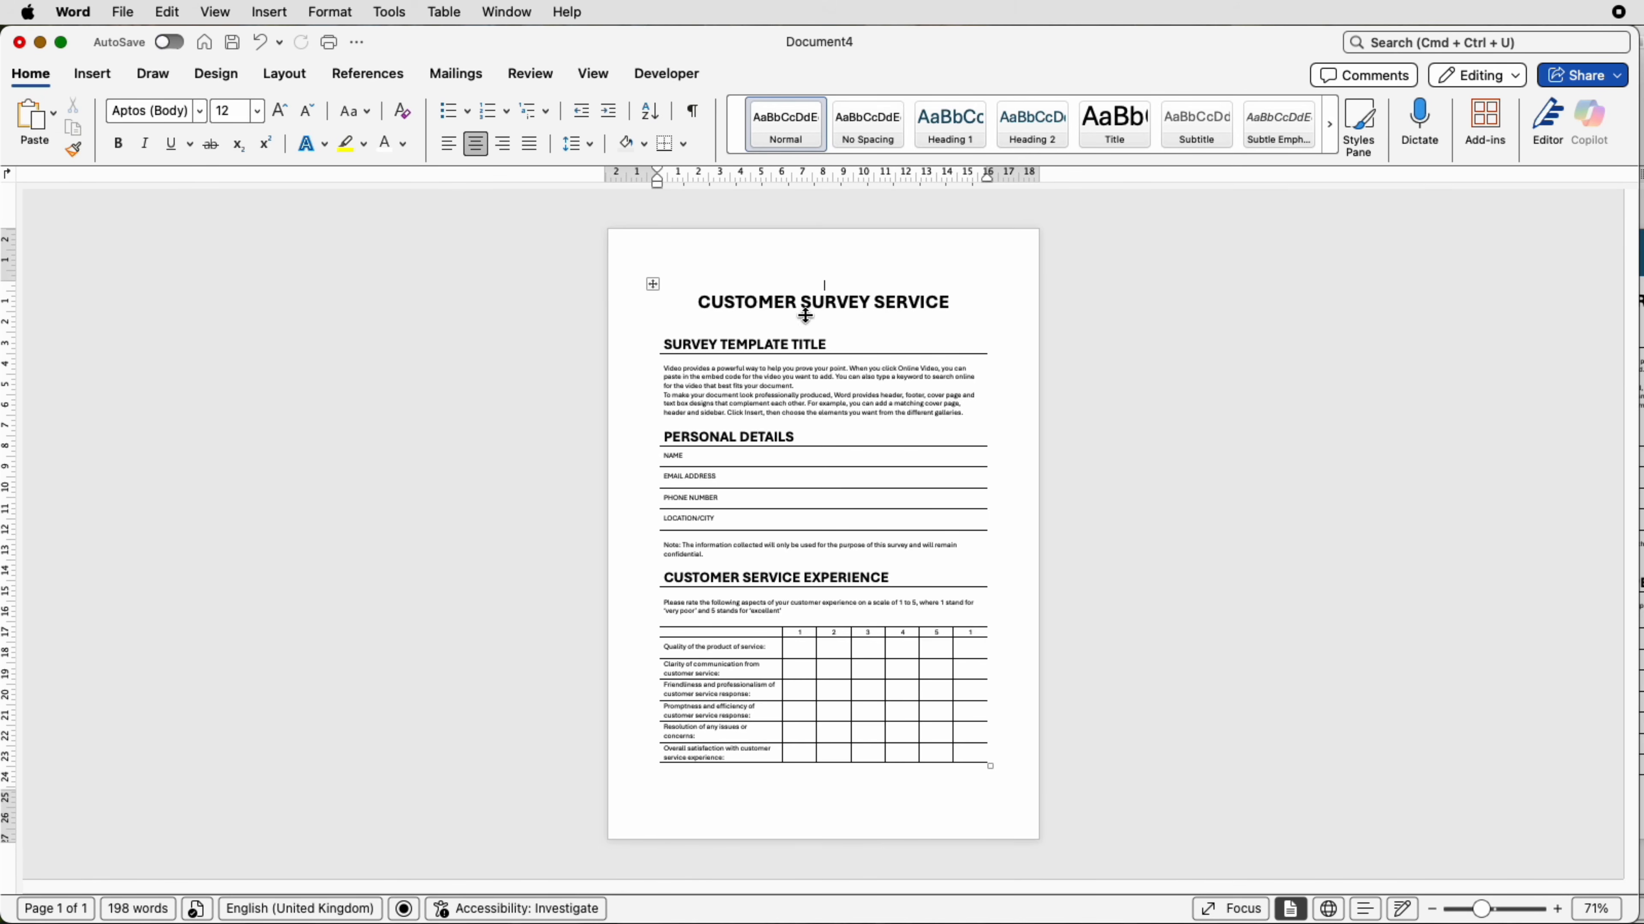
pyautogui.press('Return')
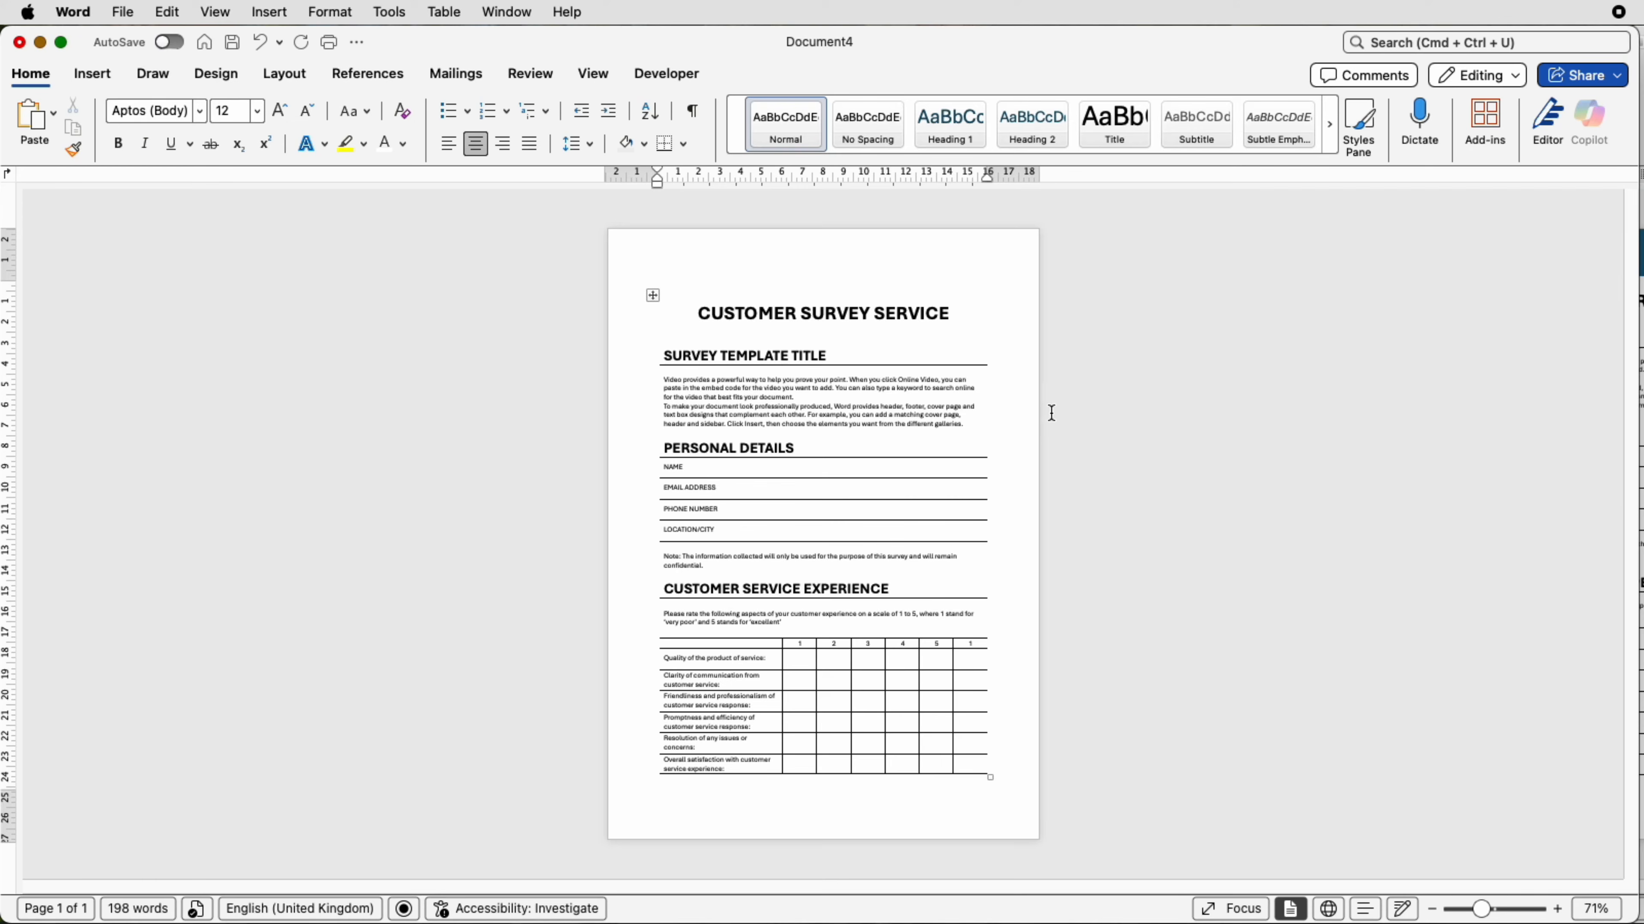
# - Add an inside vertical border to the NAME, EMAIL ADDRESS, PHONE NUMBER and LOCATION/CITY rows
pyautogui.moveTo(803, 526); pyautogui.dragTo(777, 476)
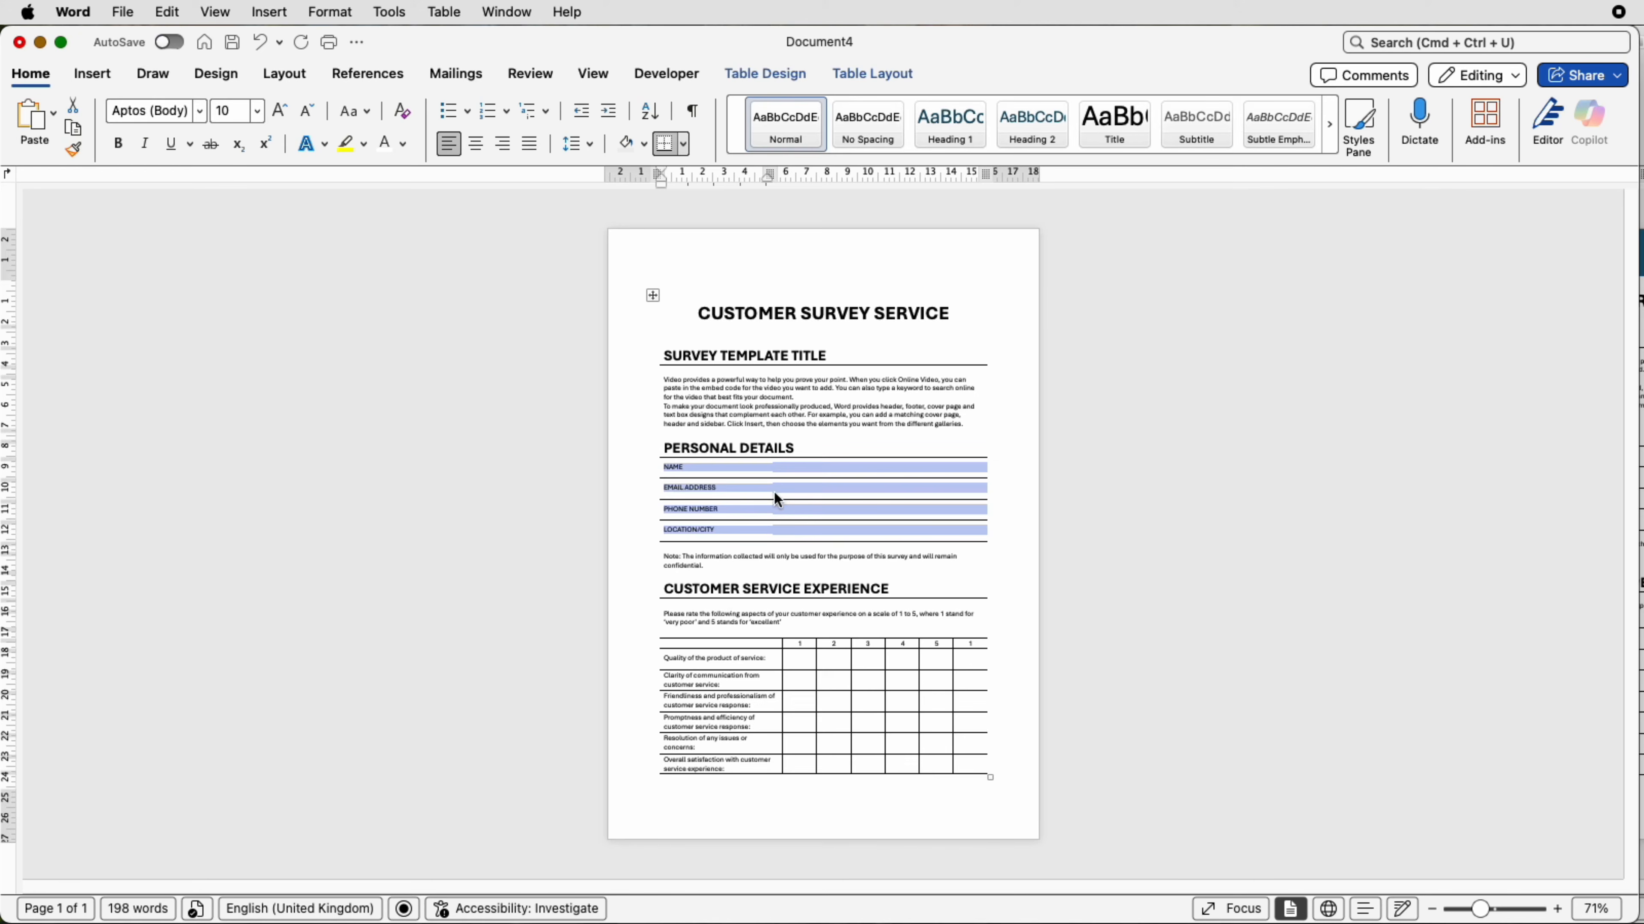
pyautogui.click(773, 73)
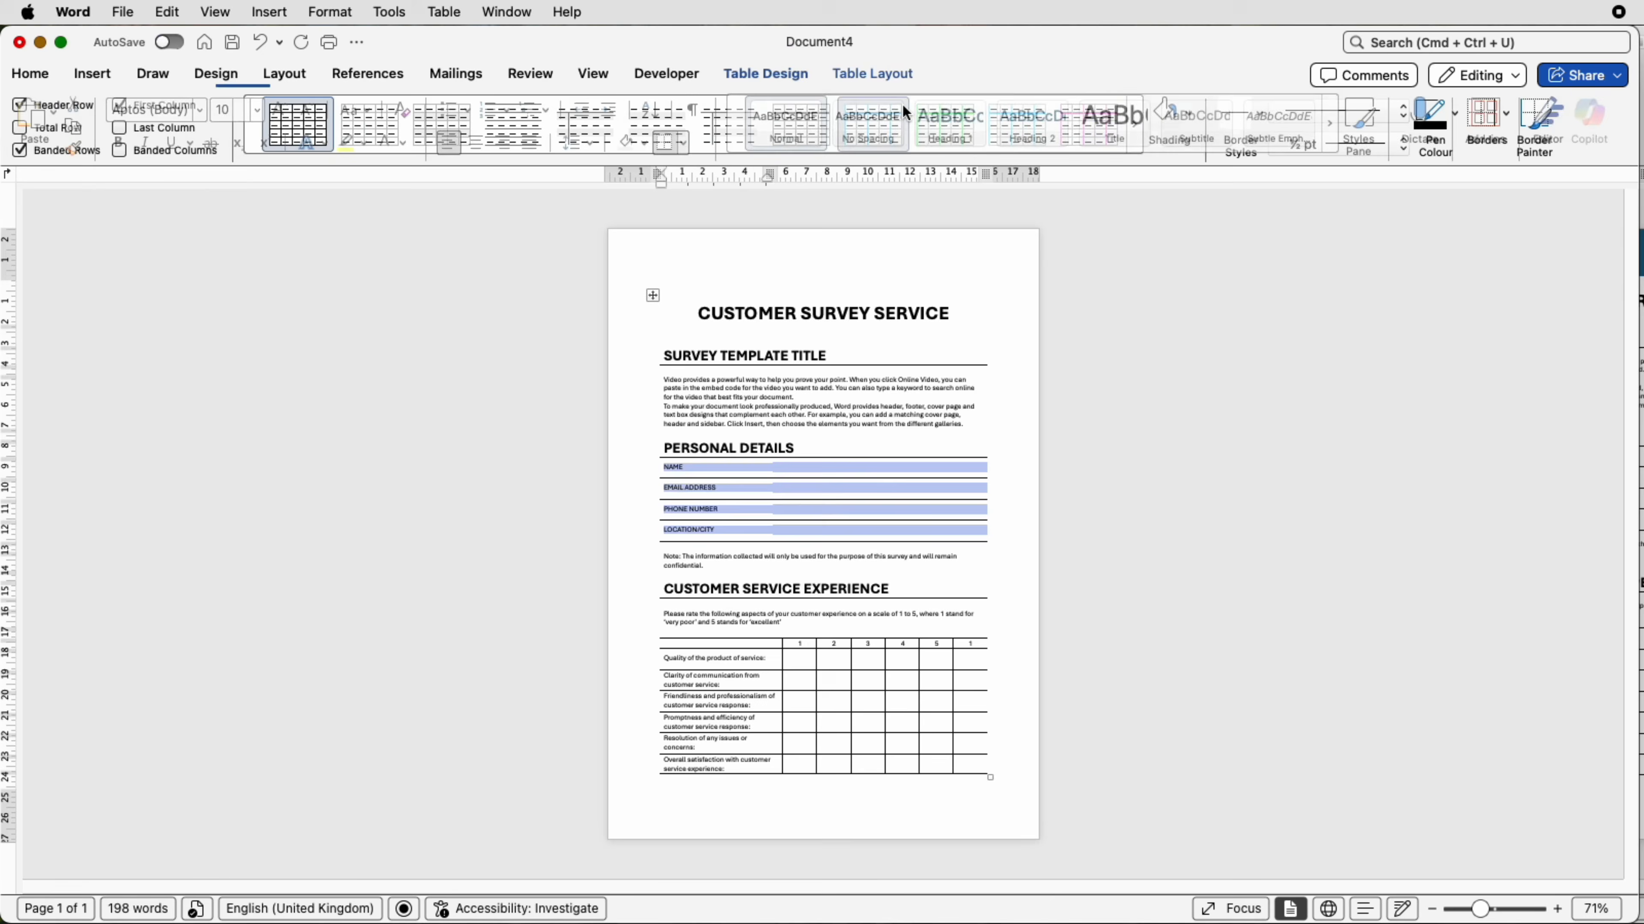
pyautogui.click(1509, 119)
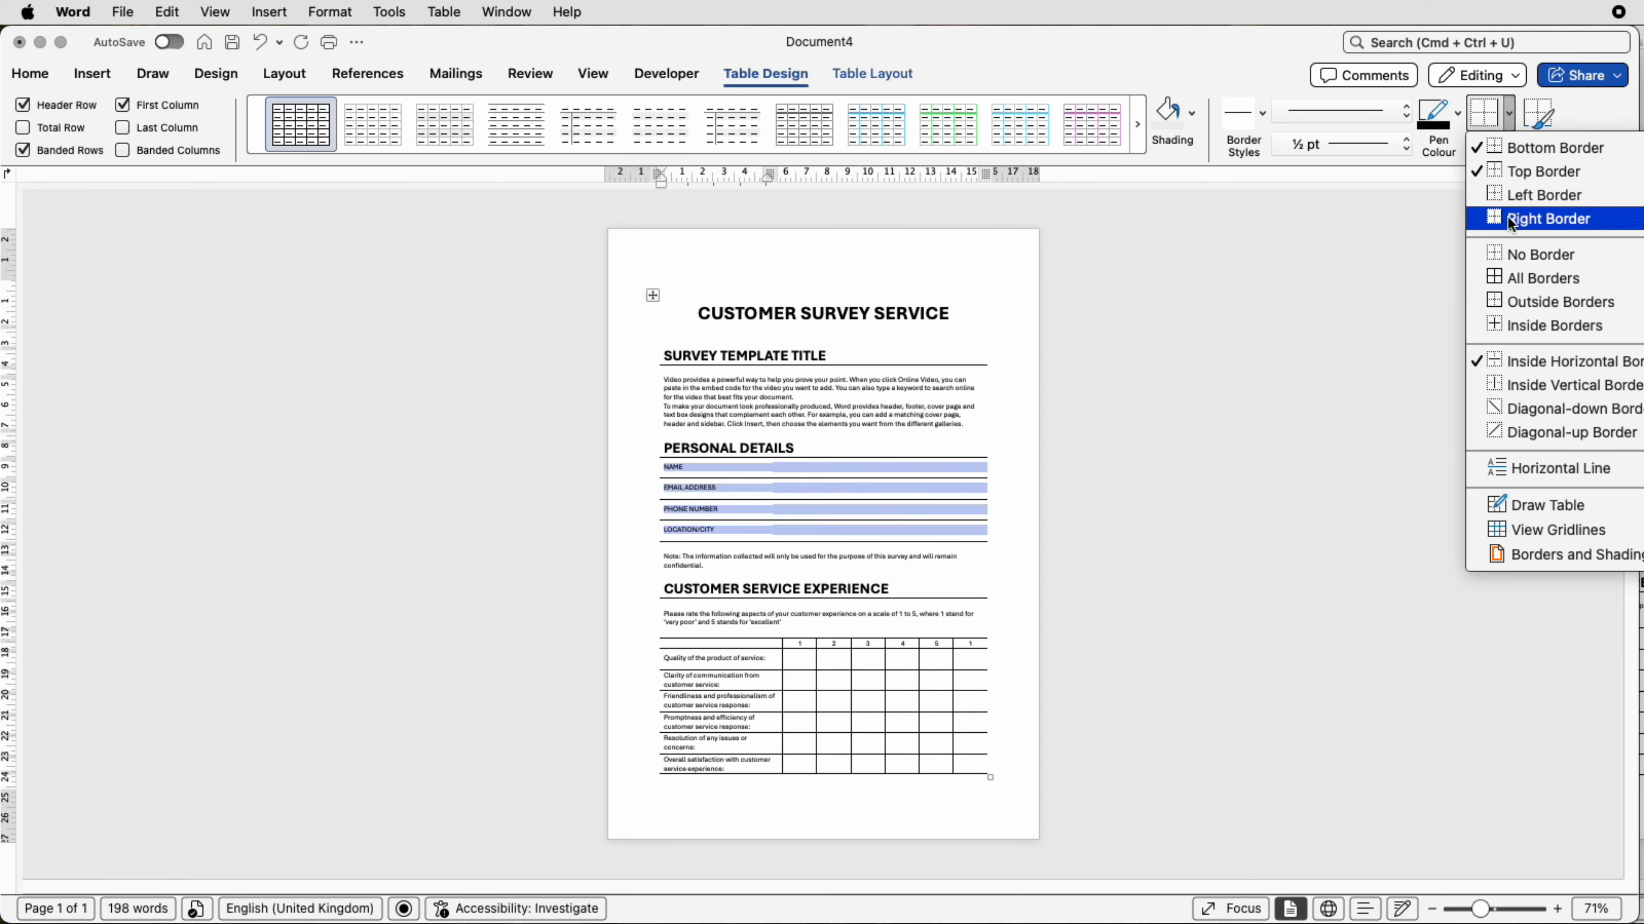
pyautogui.click(1520, 384)
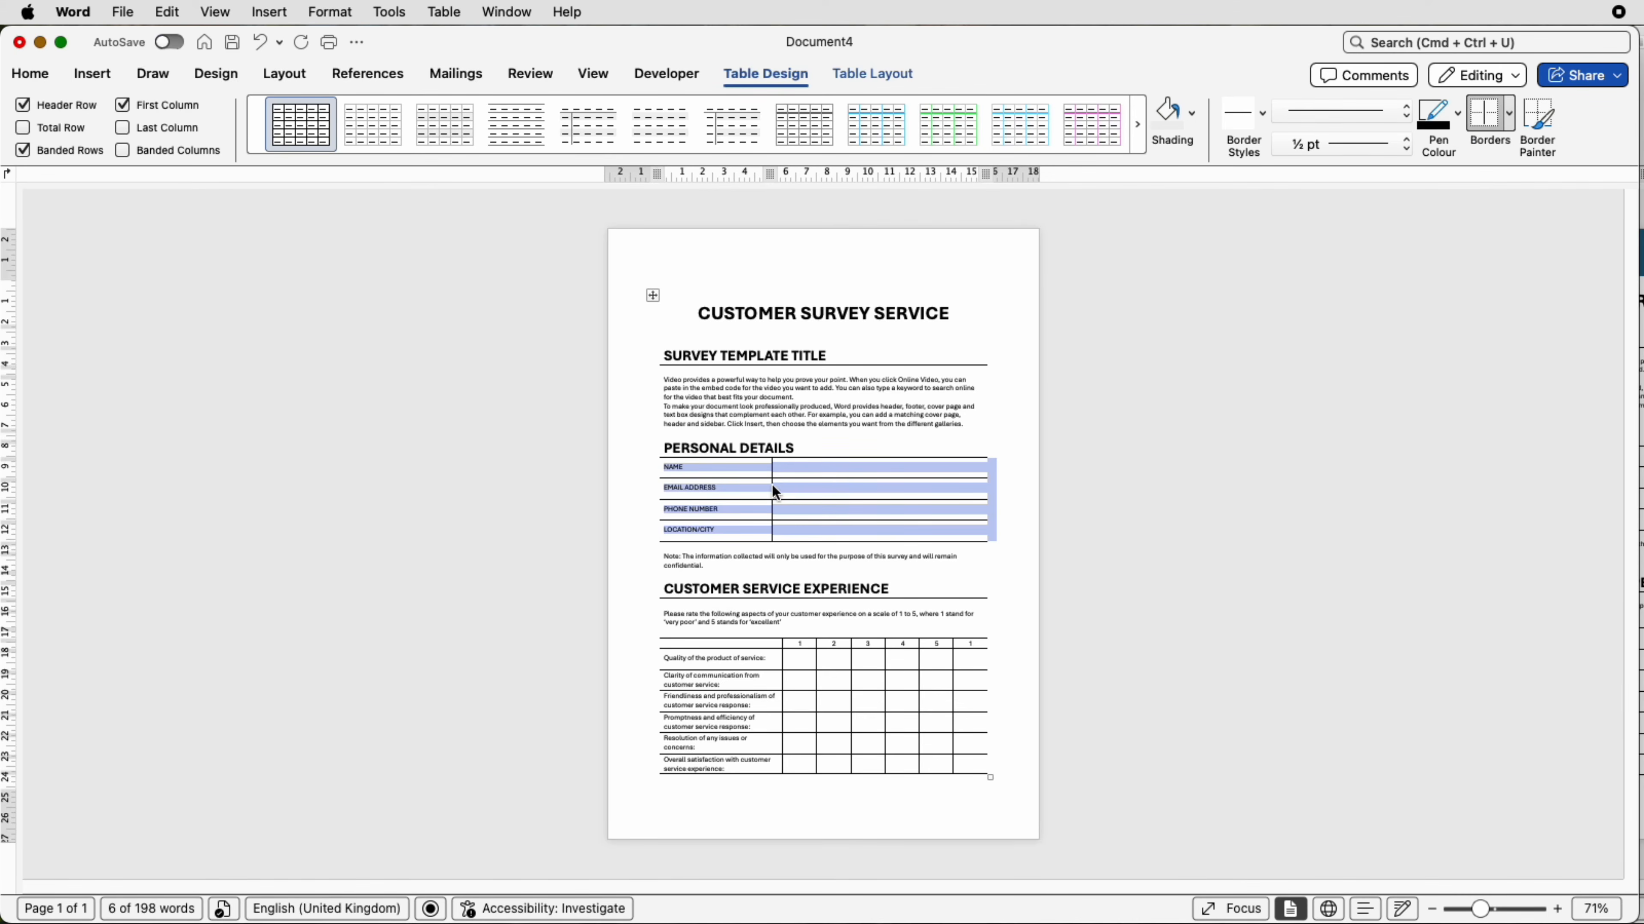
pyautogui.click(802, 474)
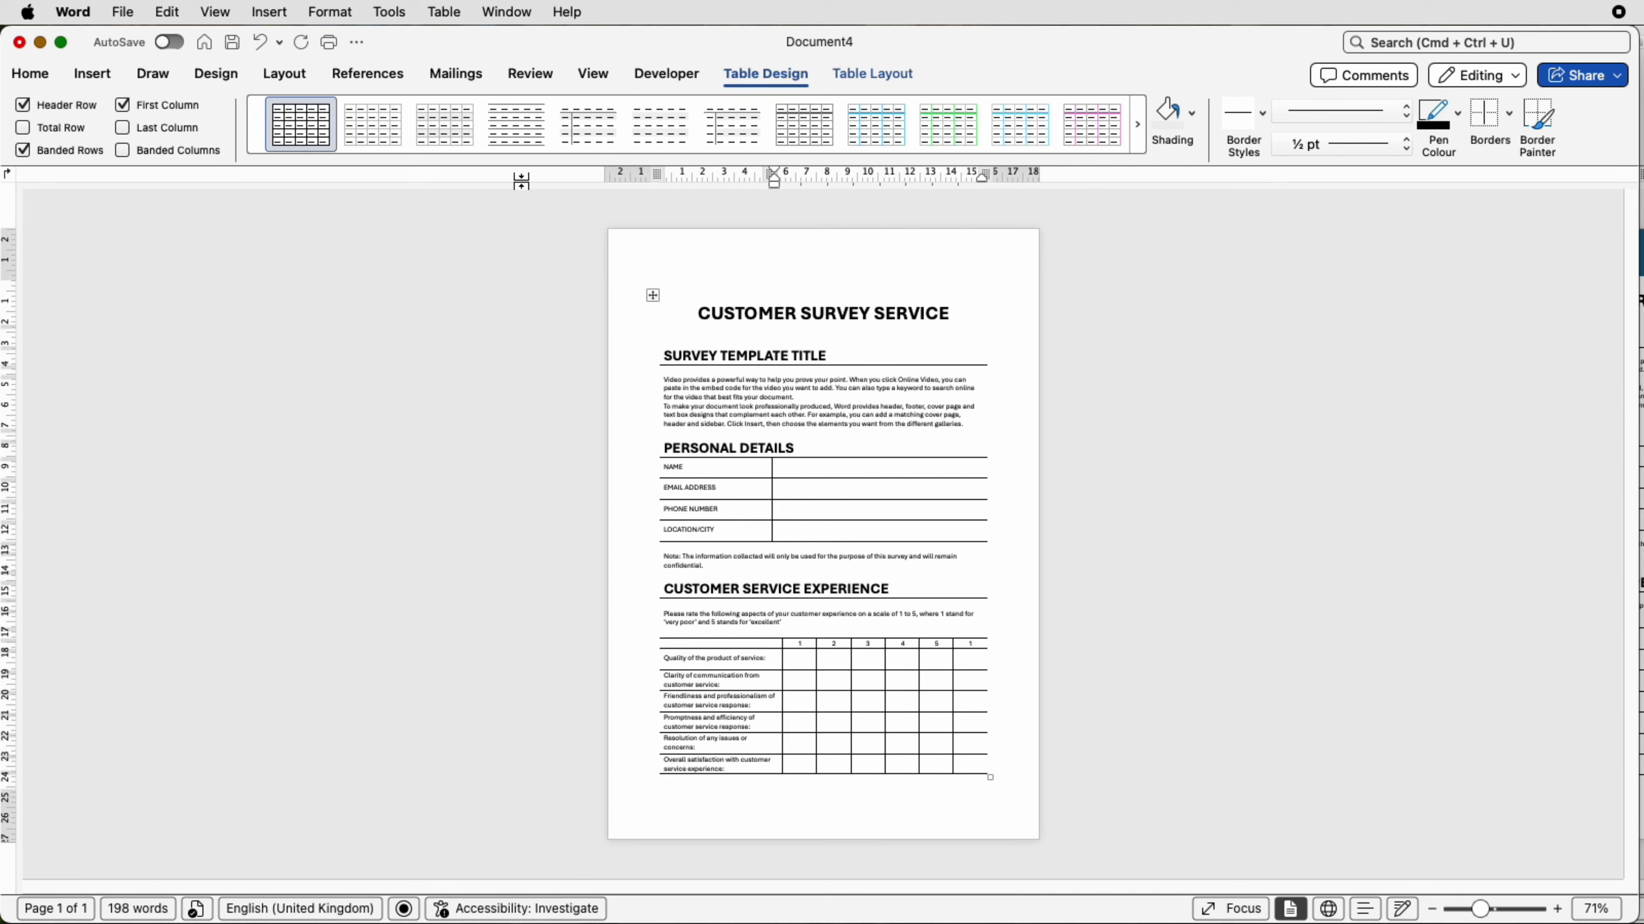
# - Draw a rectangle about 2.29 cm high and 22.71 cm wide as a banner spanning the top edge of the page
pyautogui.click(97, 74)
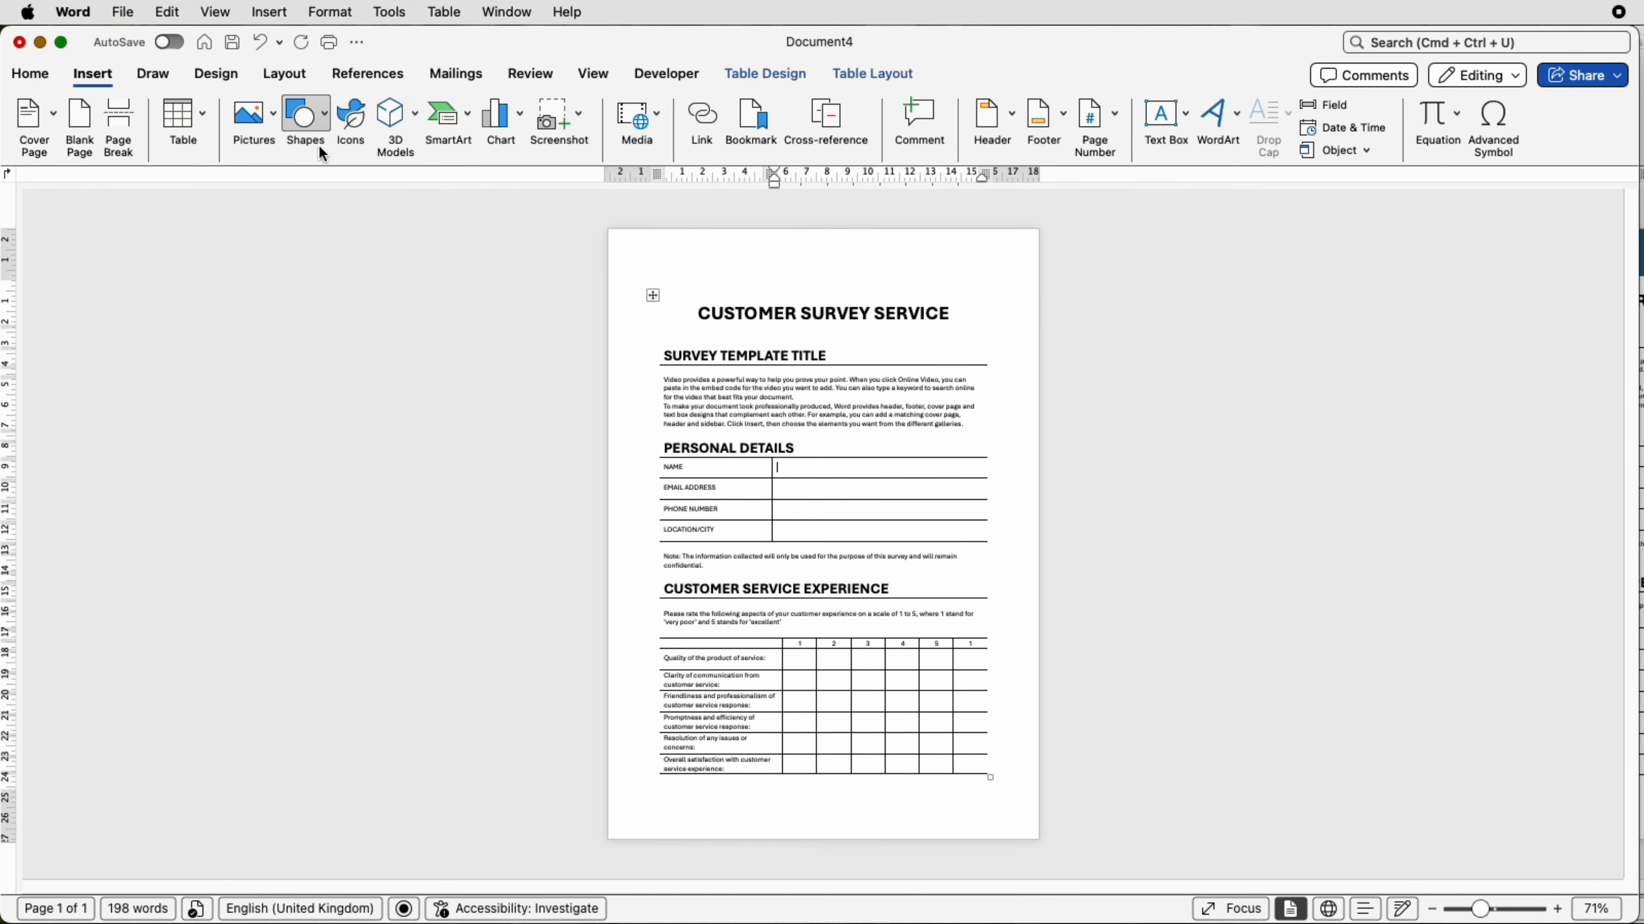
pyautogui.click(316, 128)
pyautogui.click(303, 363)
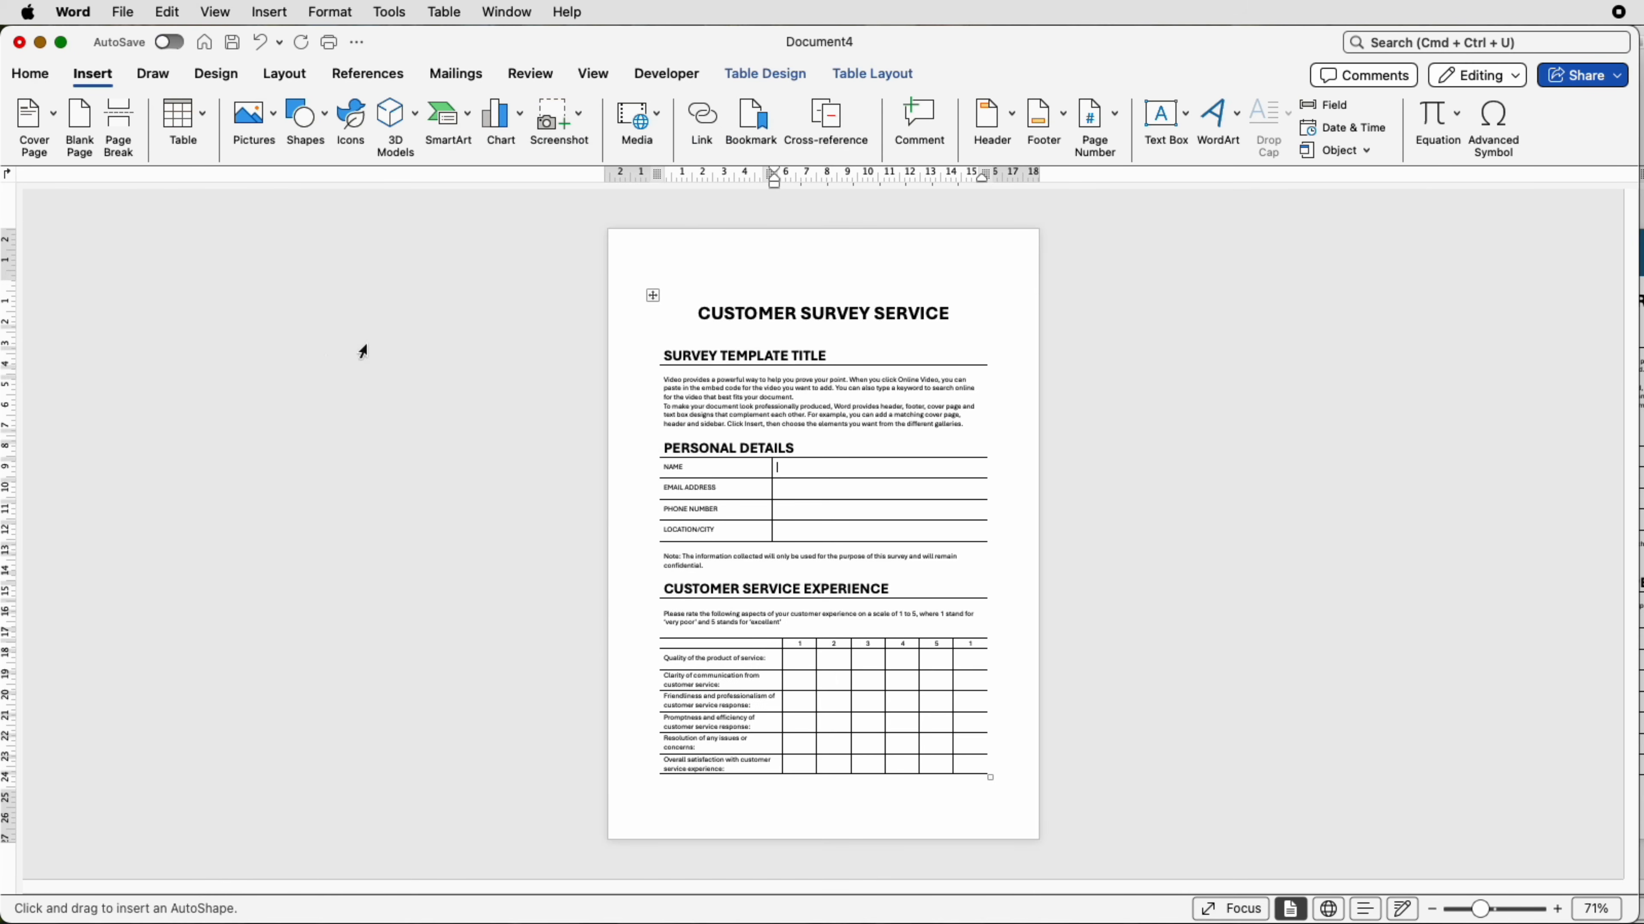
pyautogui.moveTo(620, 245); pyautogui.dragTo(1086, 292)
pyautogui.moveTo(922, 280); pyautogui.dragTo(890, 261)
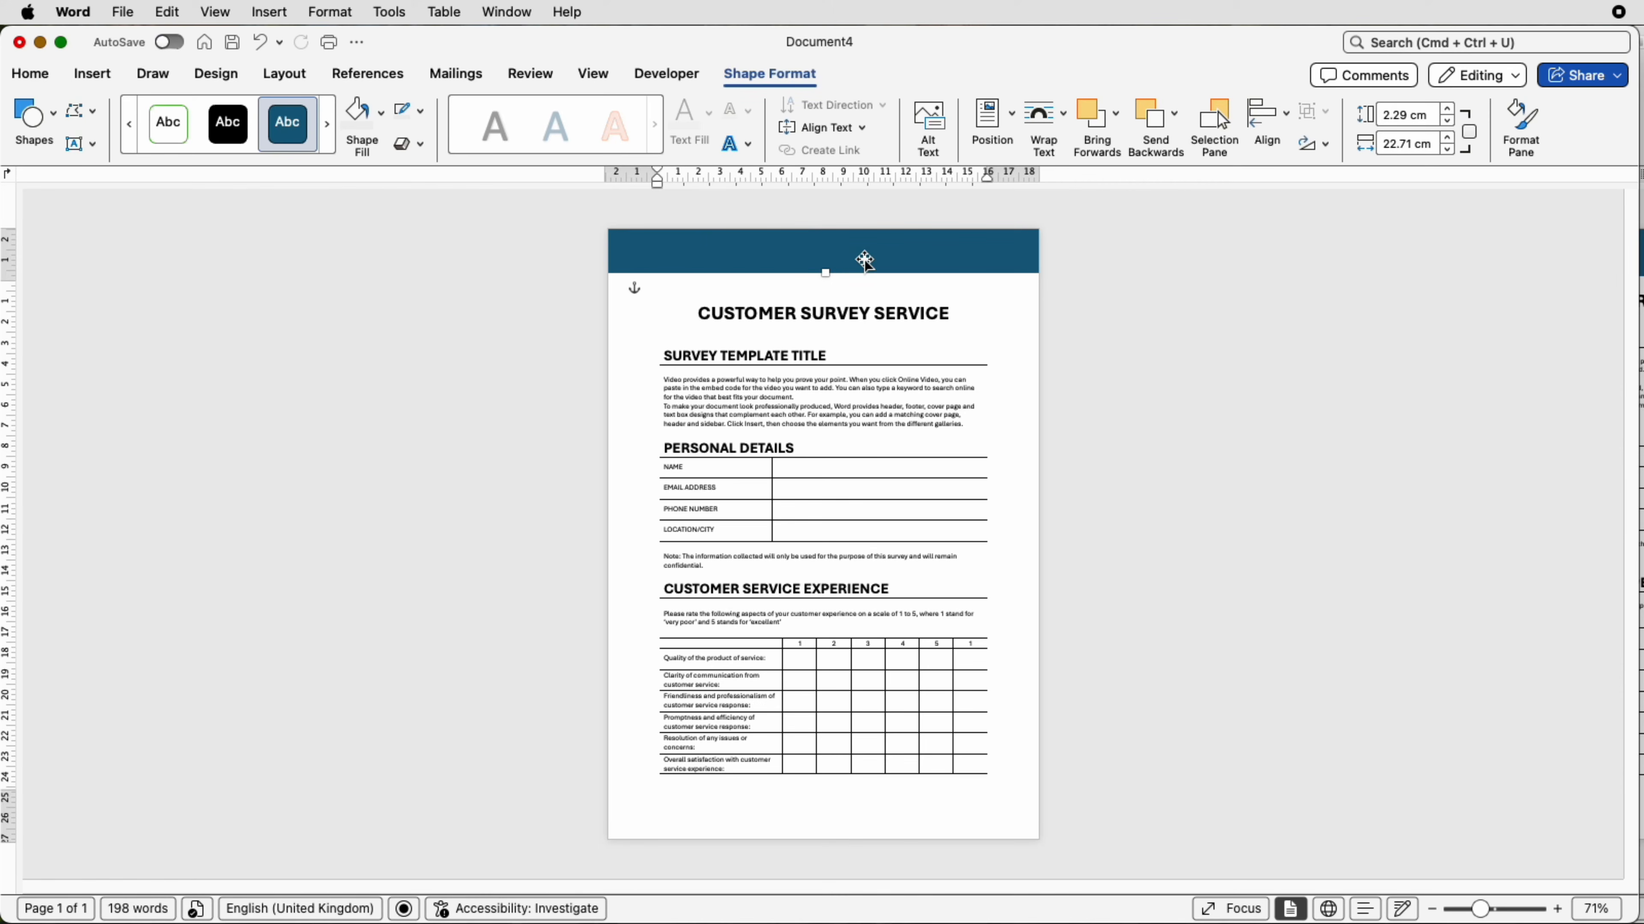
# - Remove the banner rectangle's outline and extend it downwards to a height of about 2.79 cm
pyautogui.click(422, 114)
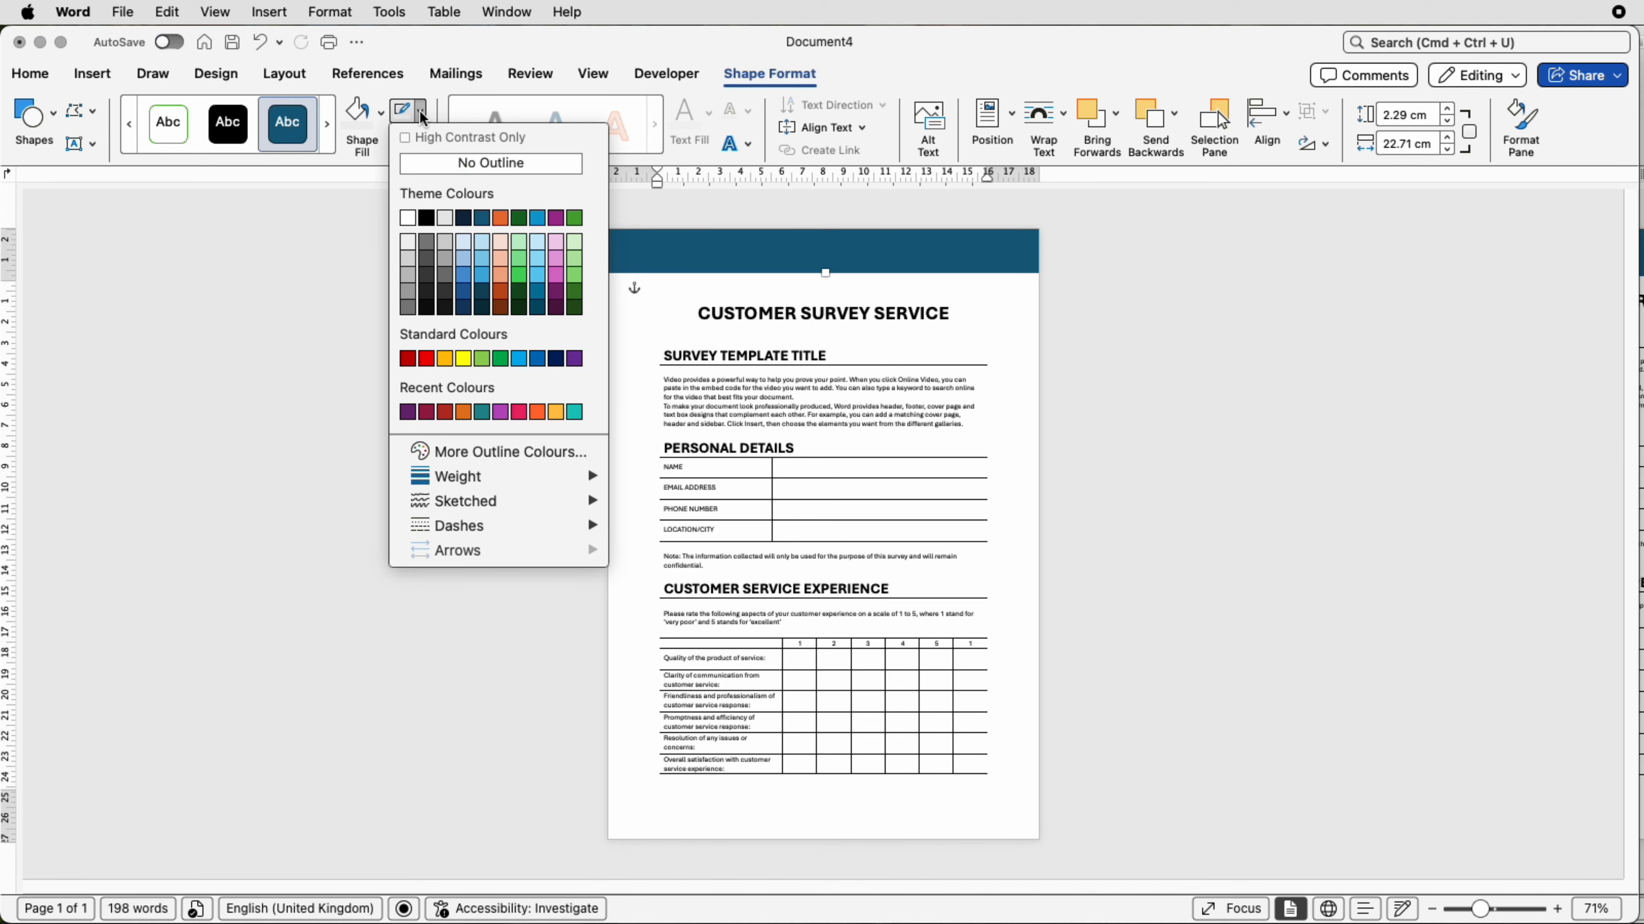
pyautogui.click(424, 163)
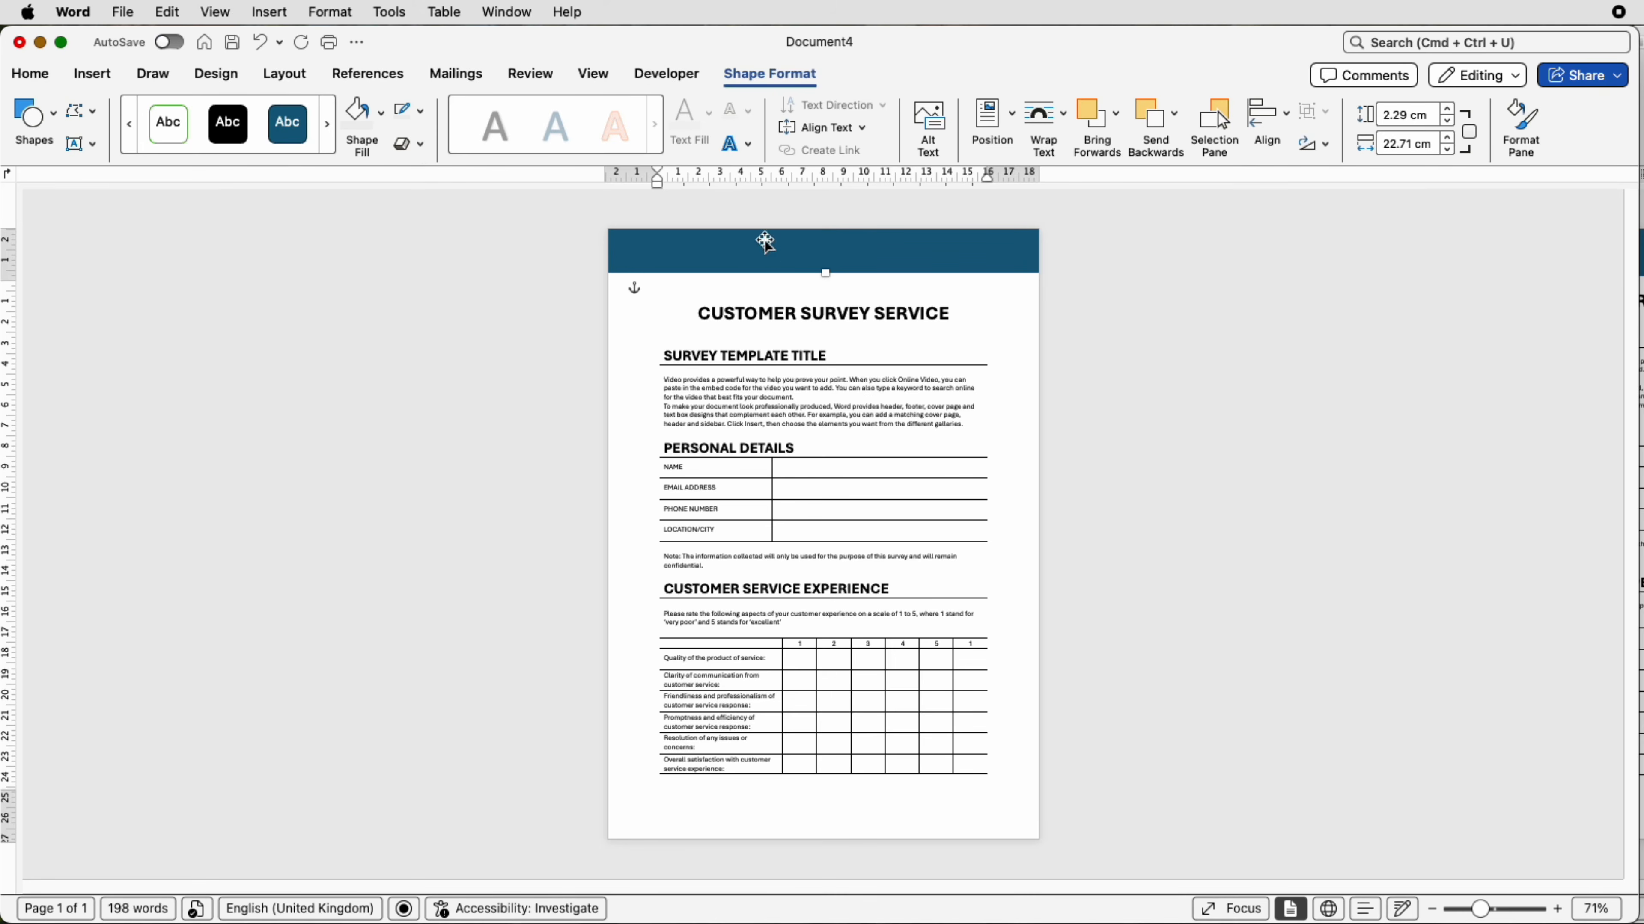
pyautogui.moveTo(828, 273); pyautogui.dragTo(827, 282)
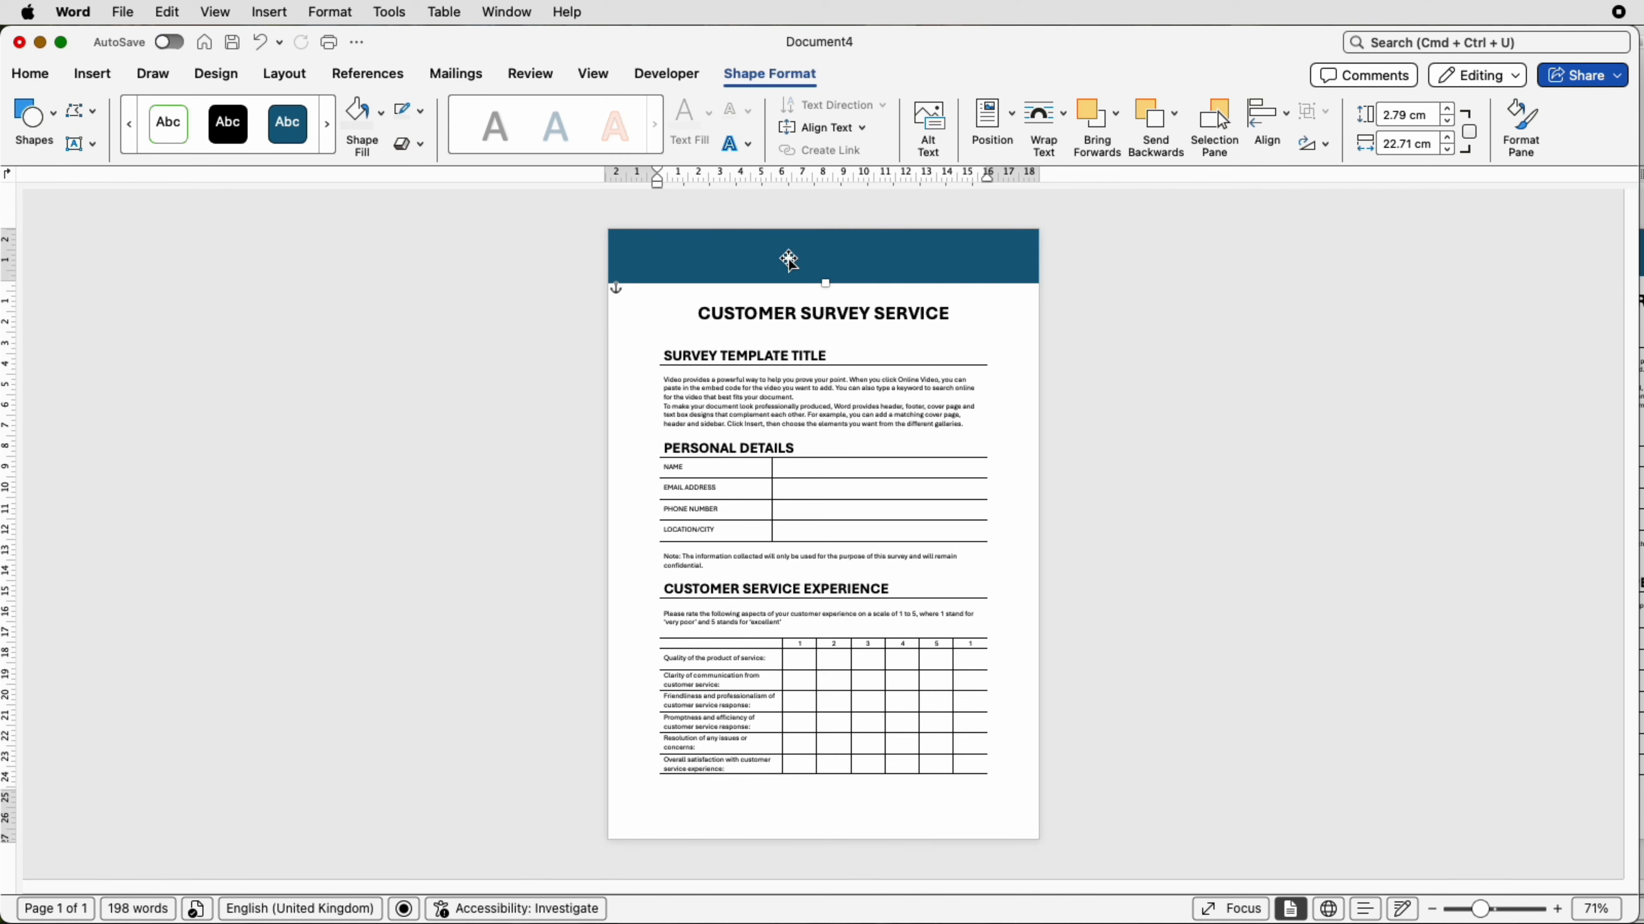
# - Paste the copied LAND LEDGER logo and move it onto the blue banner above the title
pyautogui.press('super+v')
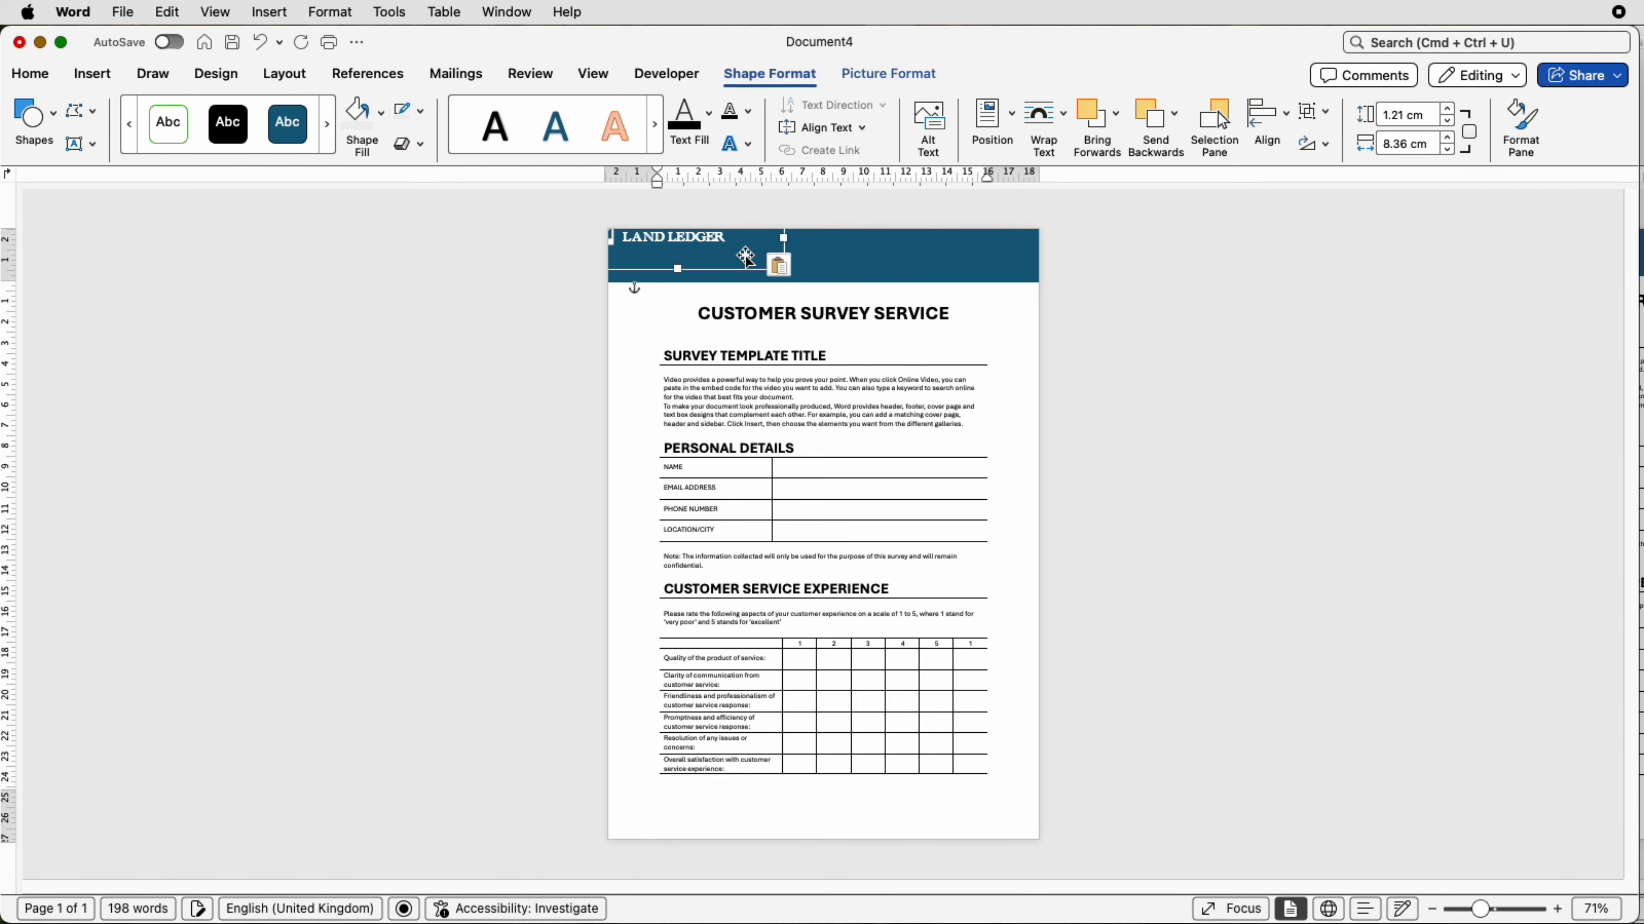
pyautogui.moveTo(709, 249); pyautogui.dragTo(776, 259)
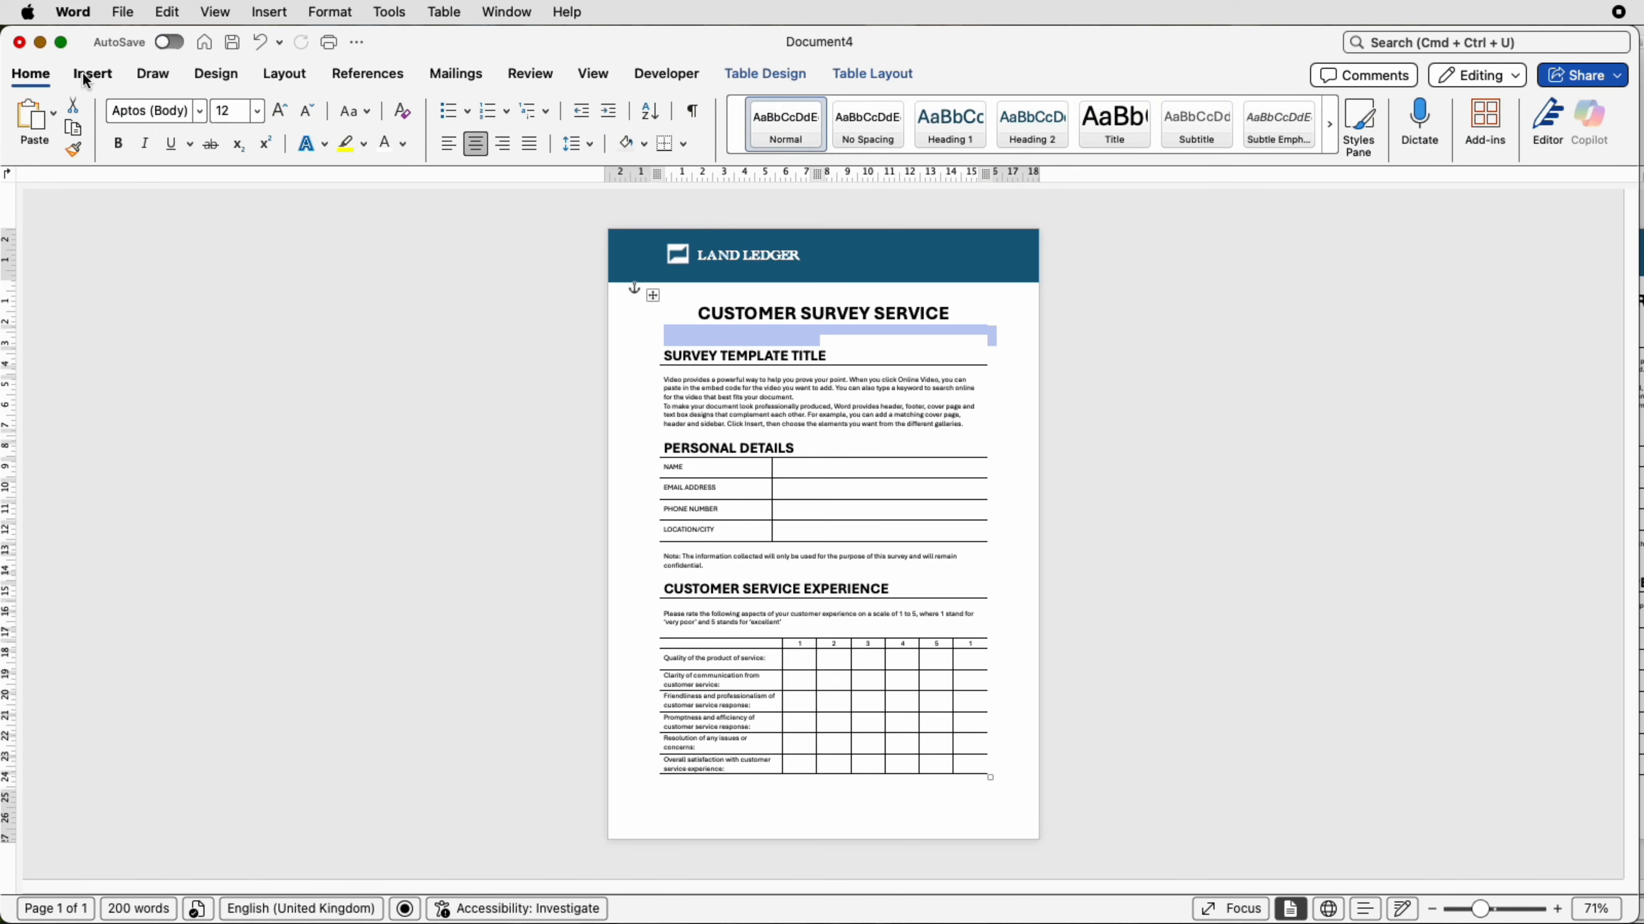
pyautogui.click(92, 75)
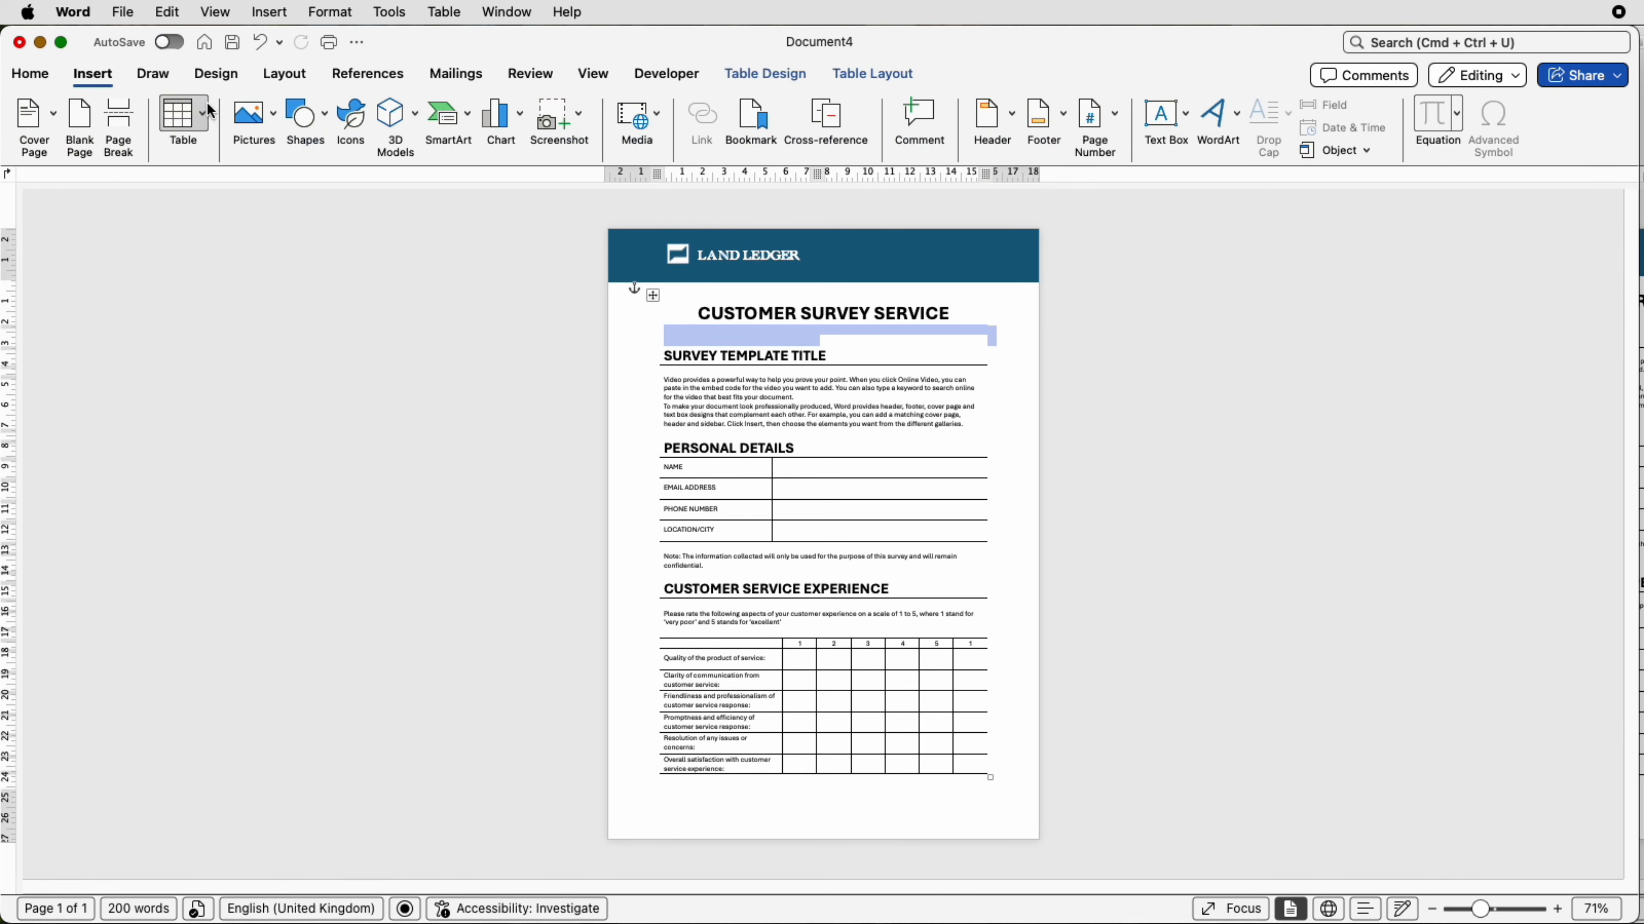
pyautogui.click(275, 126)
pyautogui.click(291, 171)
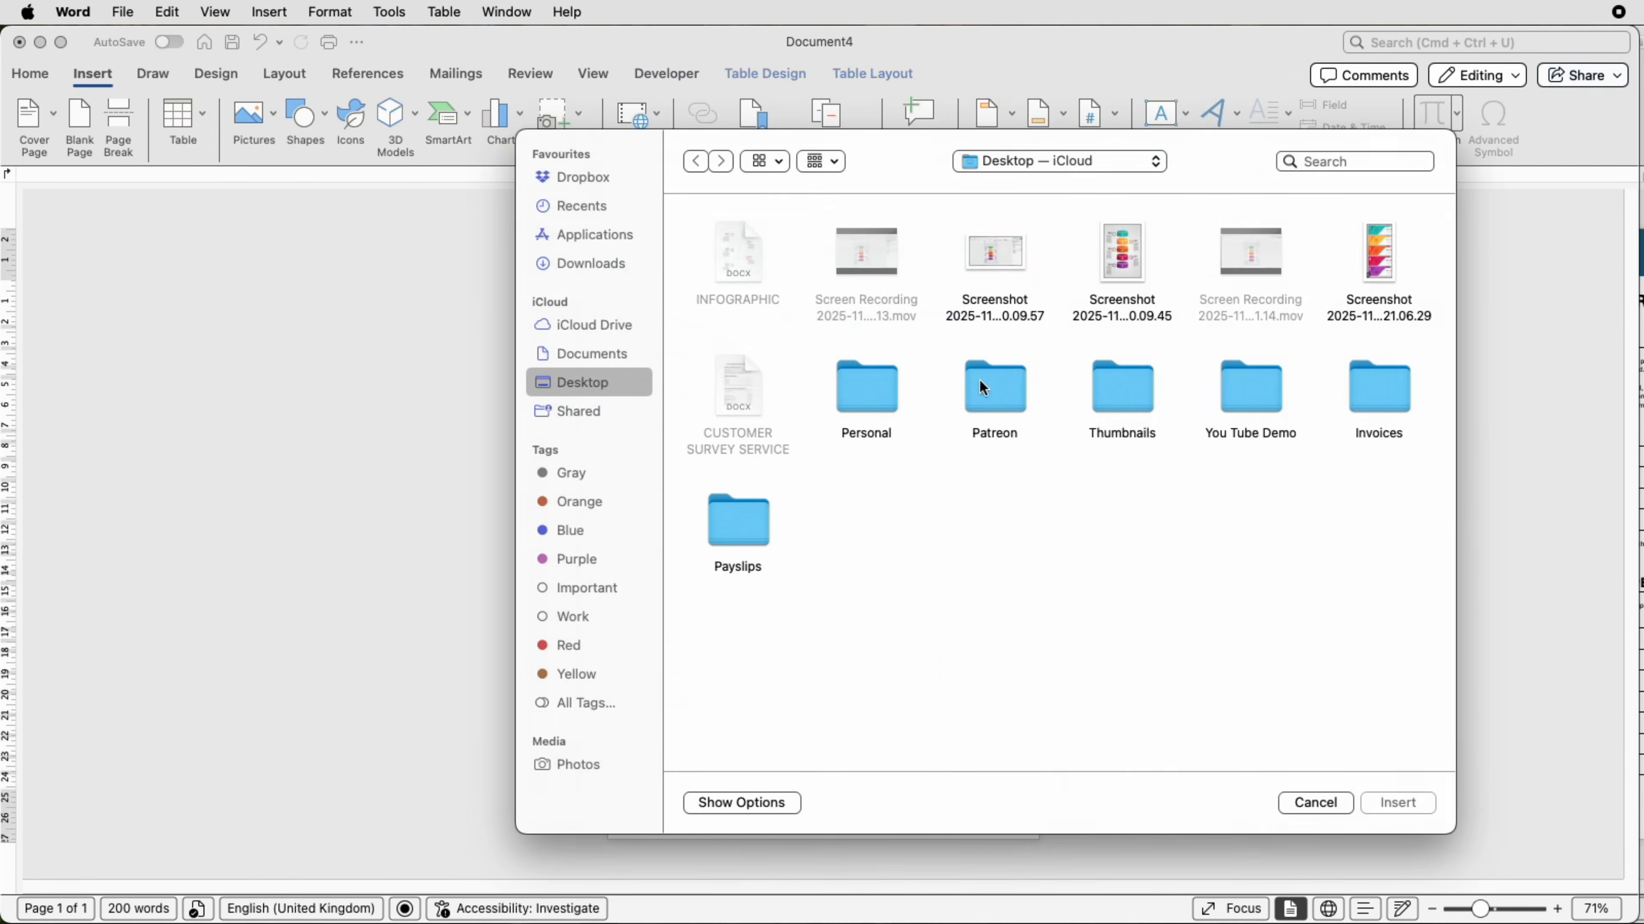
pyautogui.click(866, 546)
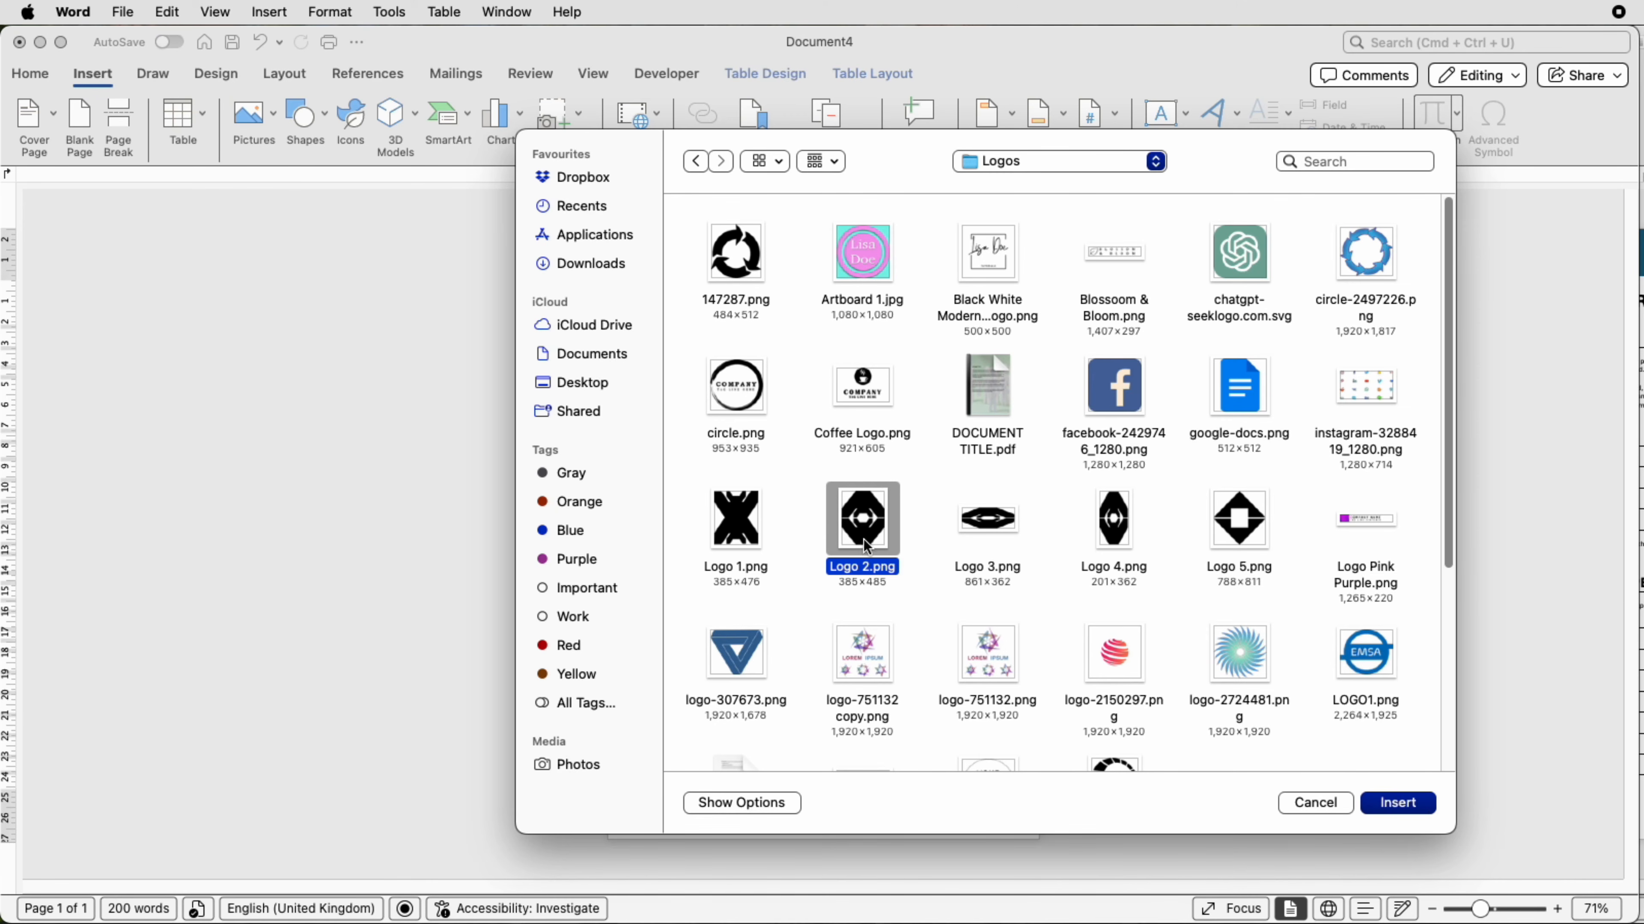
pyautogui.click(1316, 803)
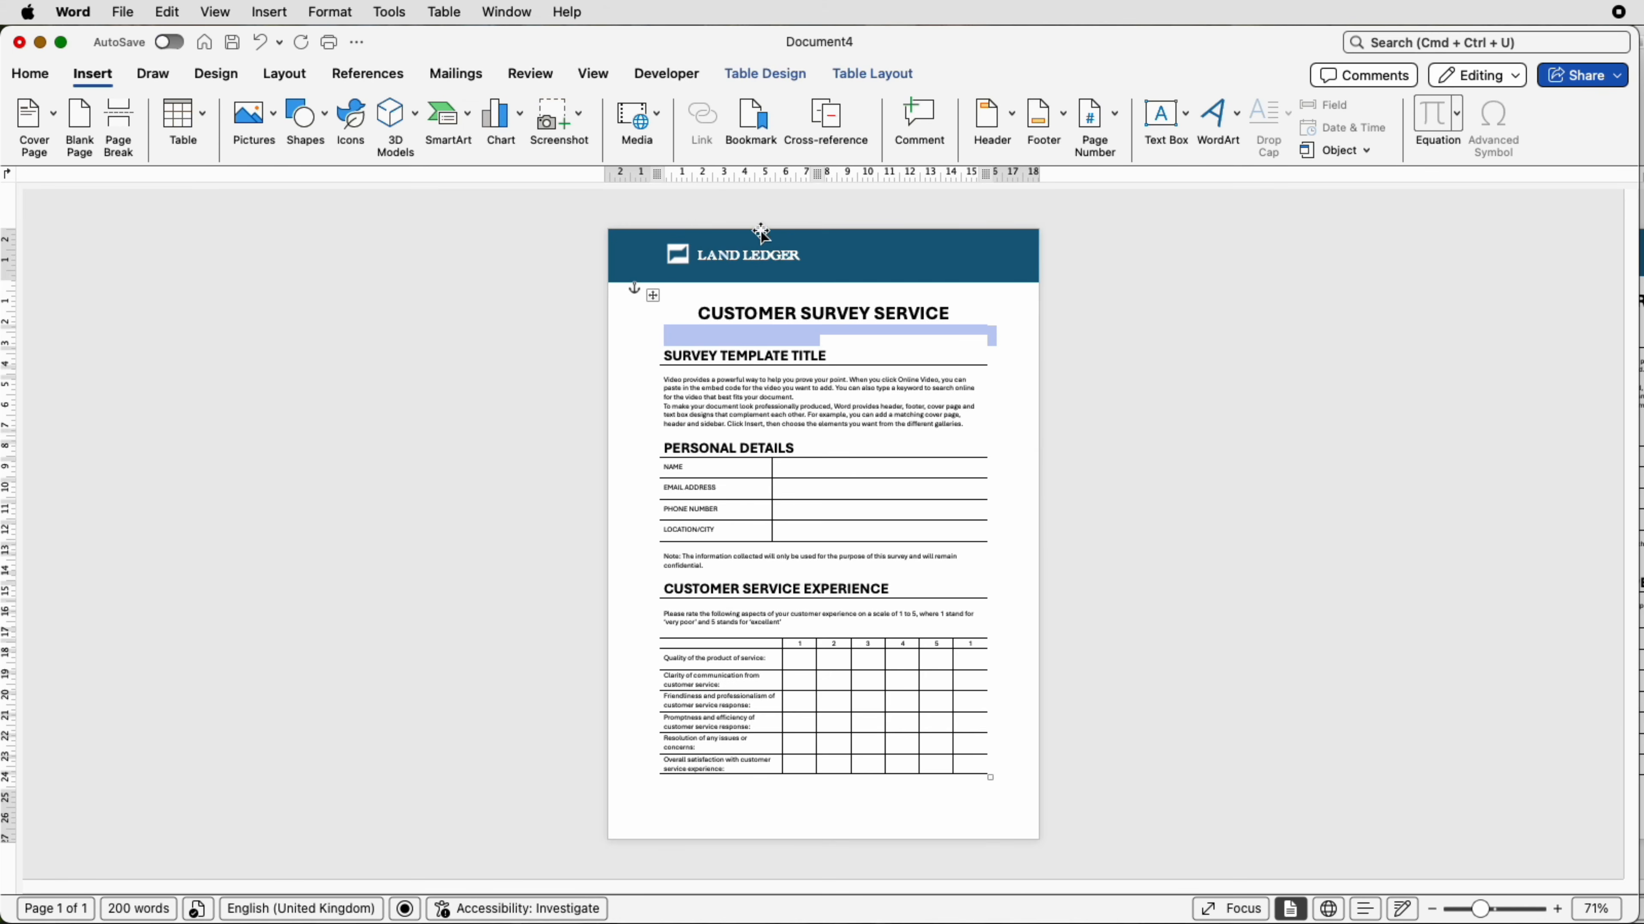
# - Check which text wrapping option is applied to the LAND LEDGER logo
pyautogui.click(757, 258)
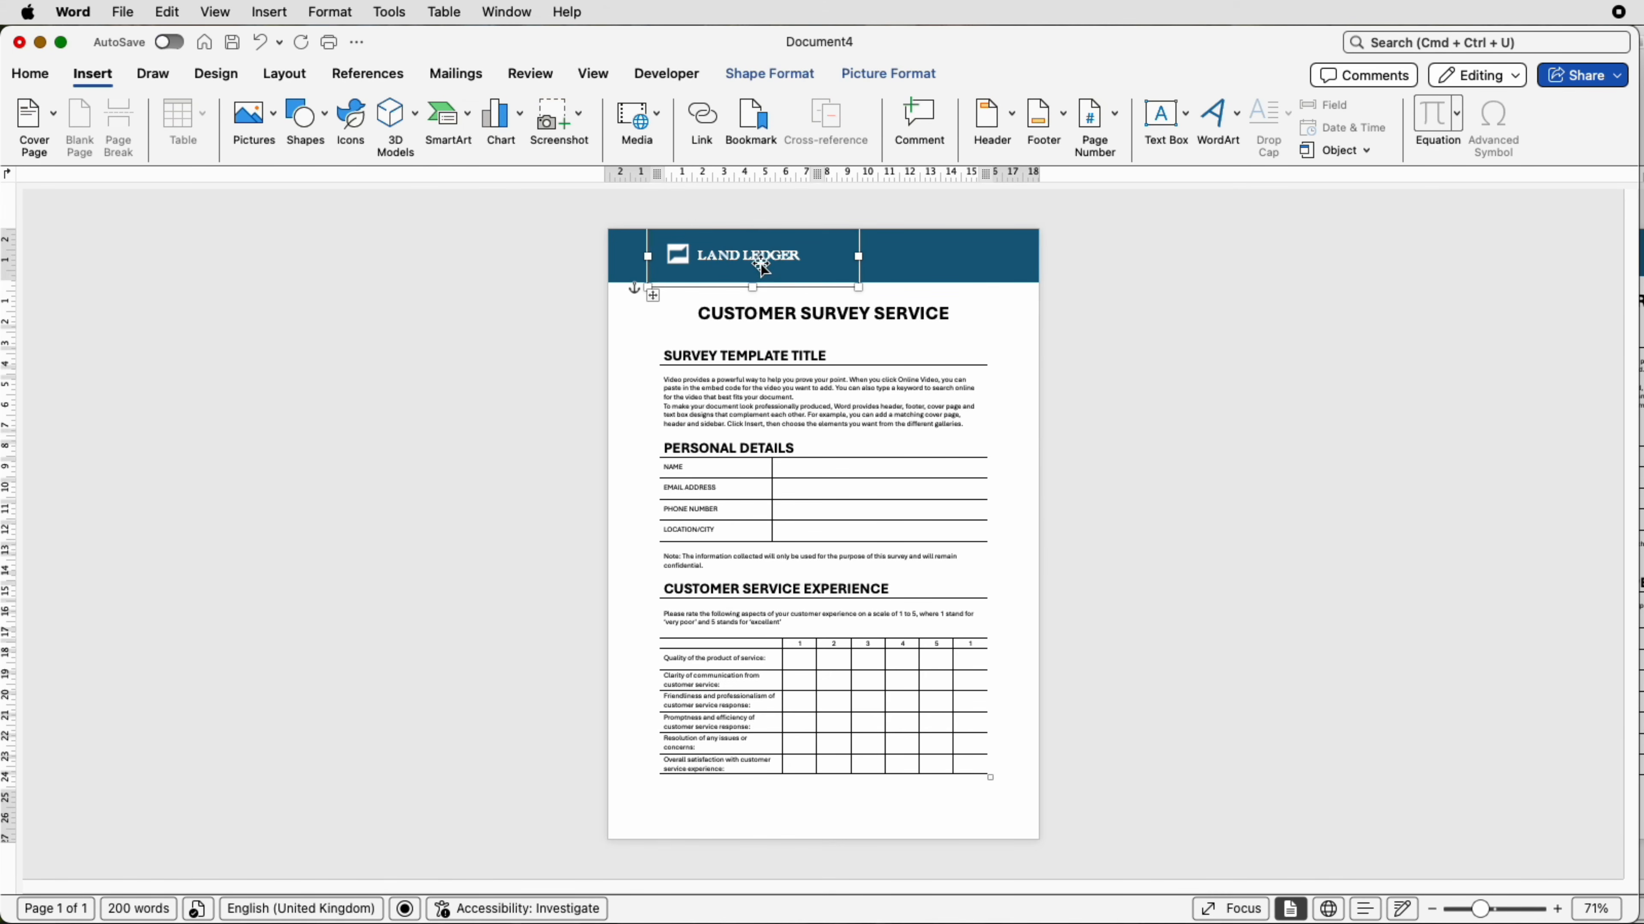
pyautogui.click(805, 78)
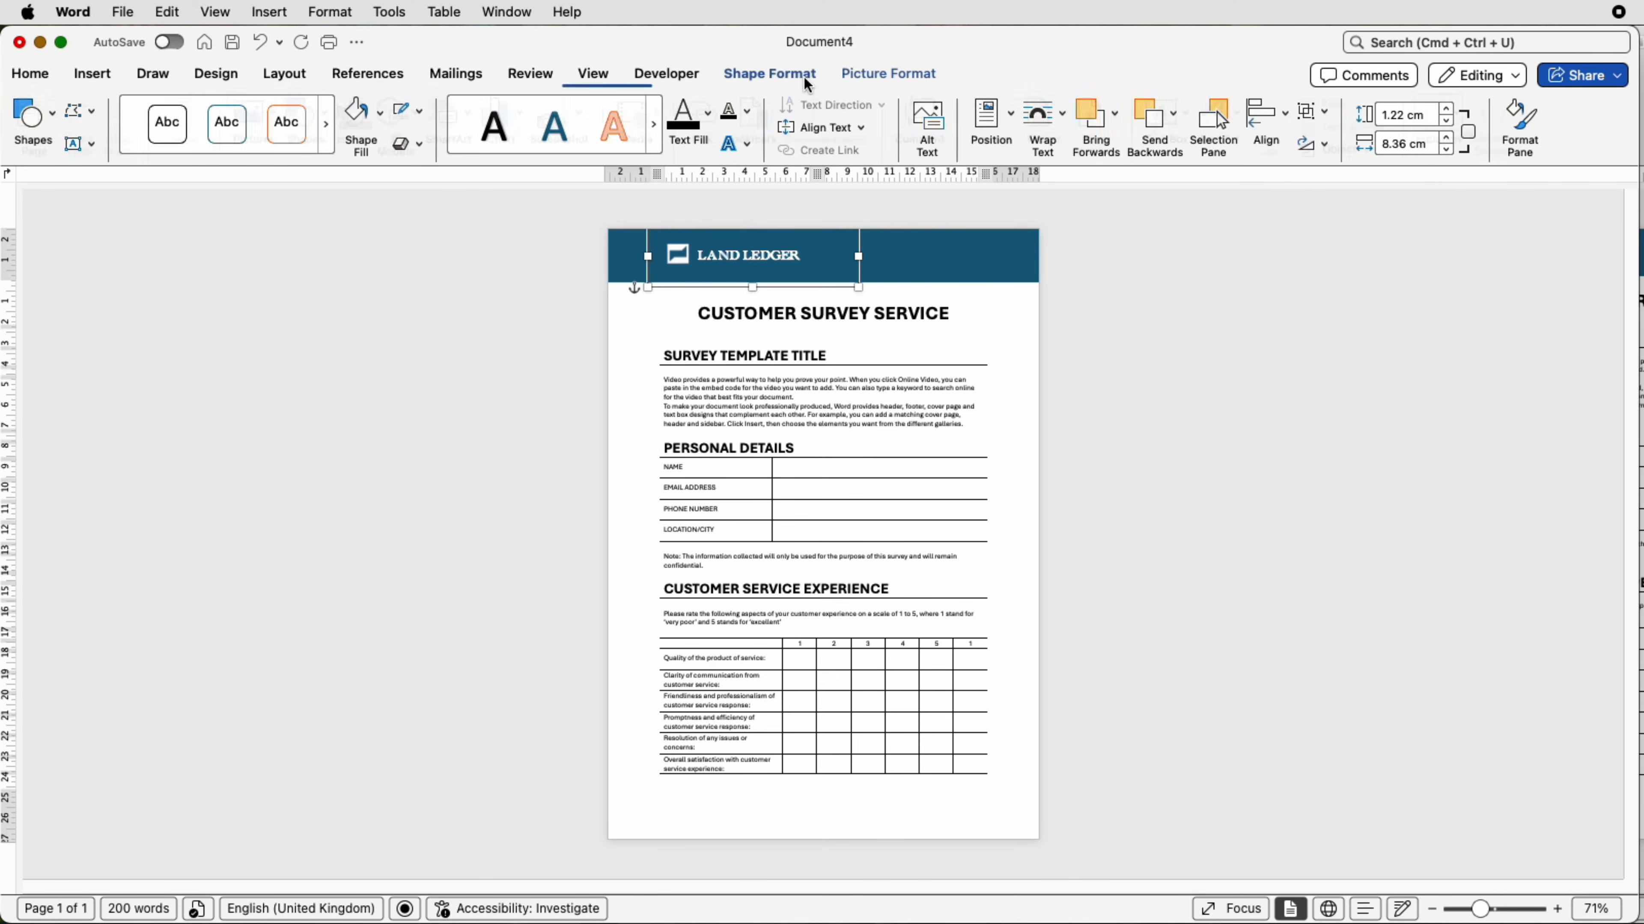
pyautogui.click(1067, 124)
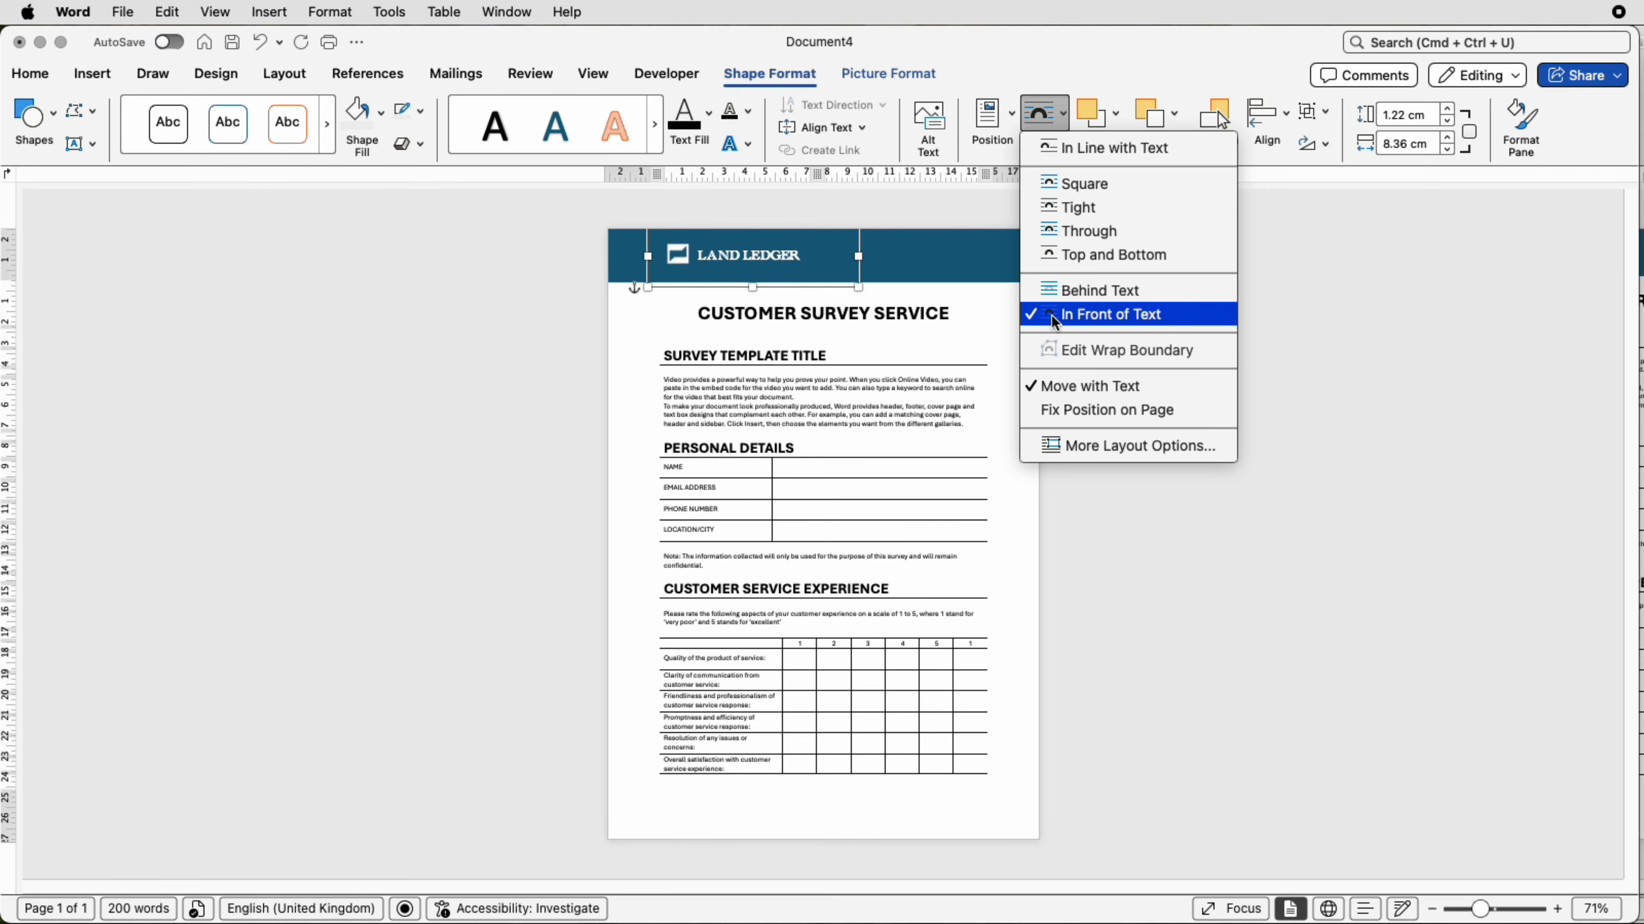
pyautogui.click(970, 317)
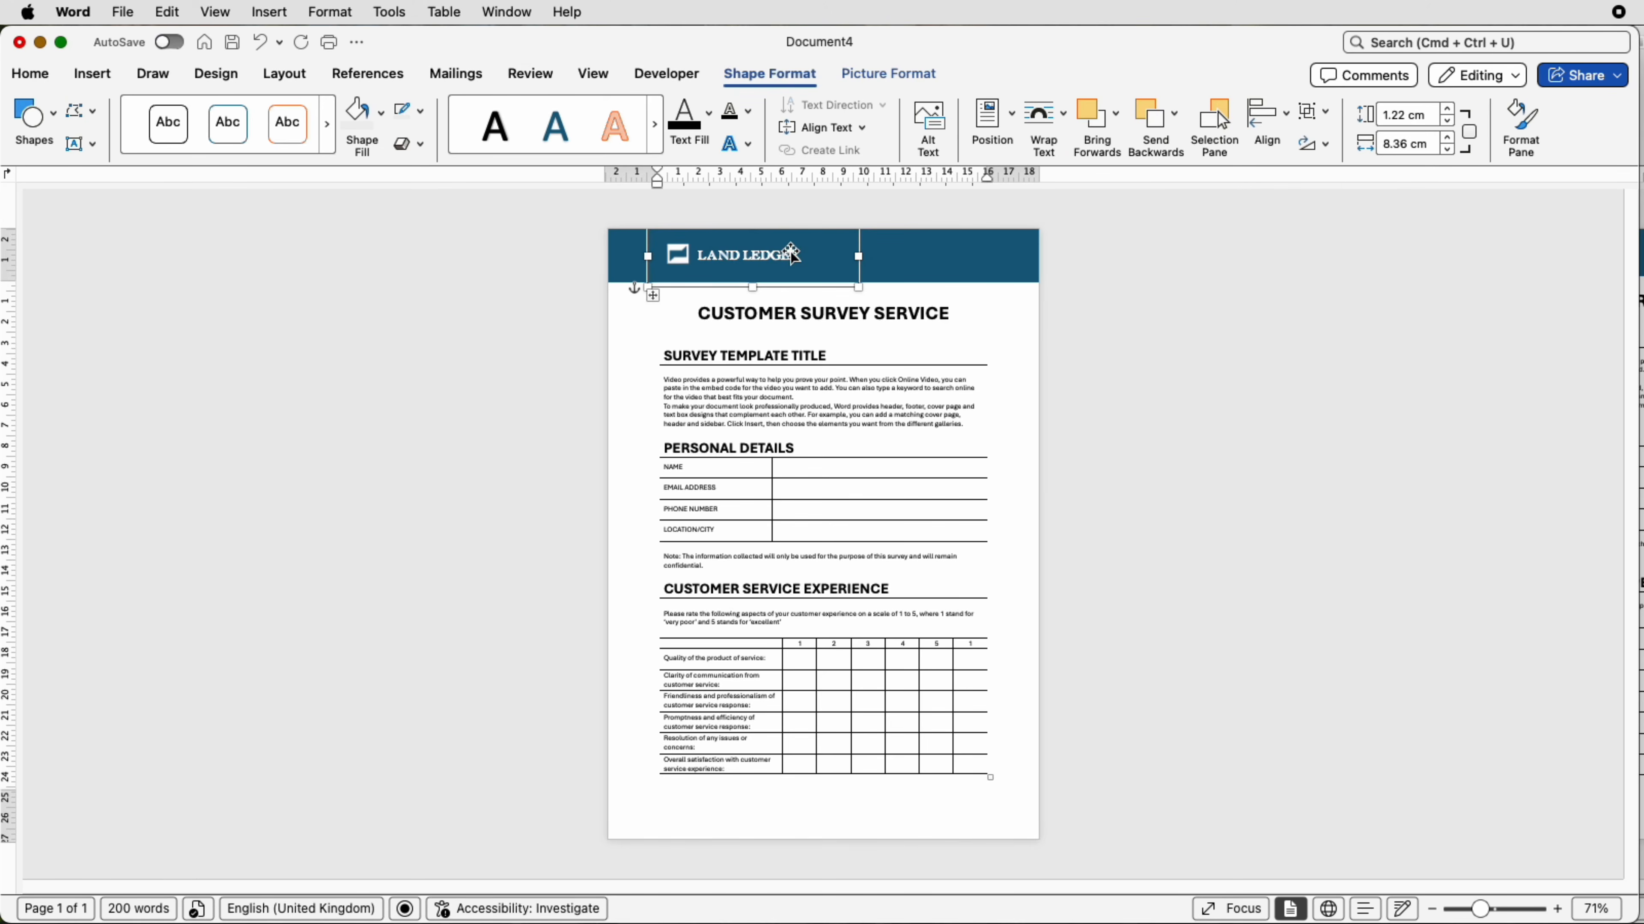
pyautogui.click(992, 320)
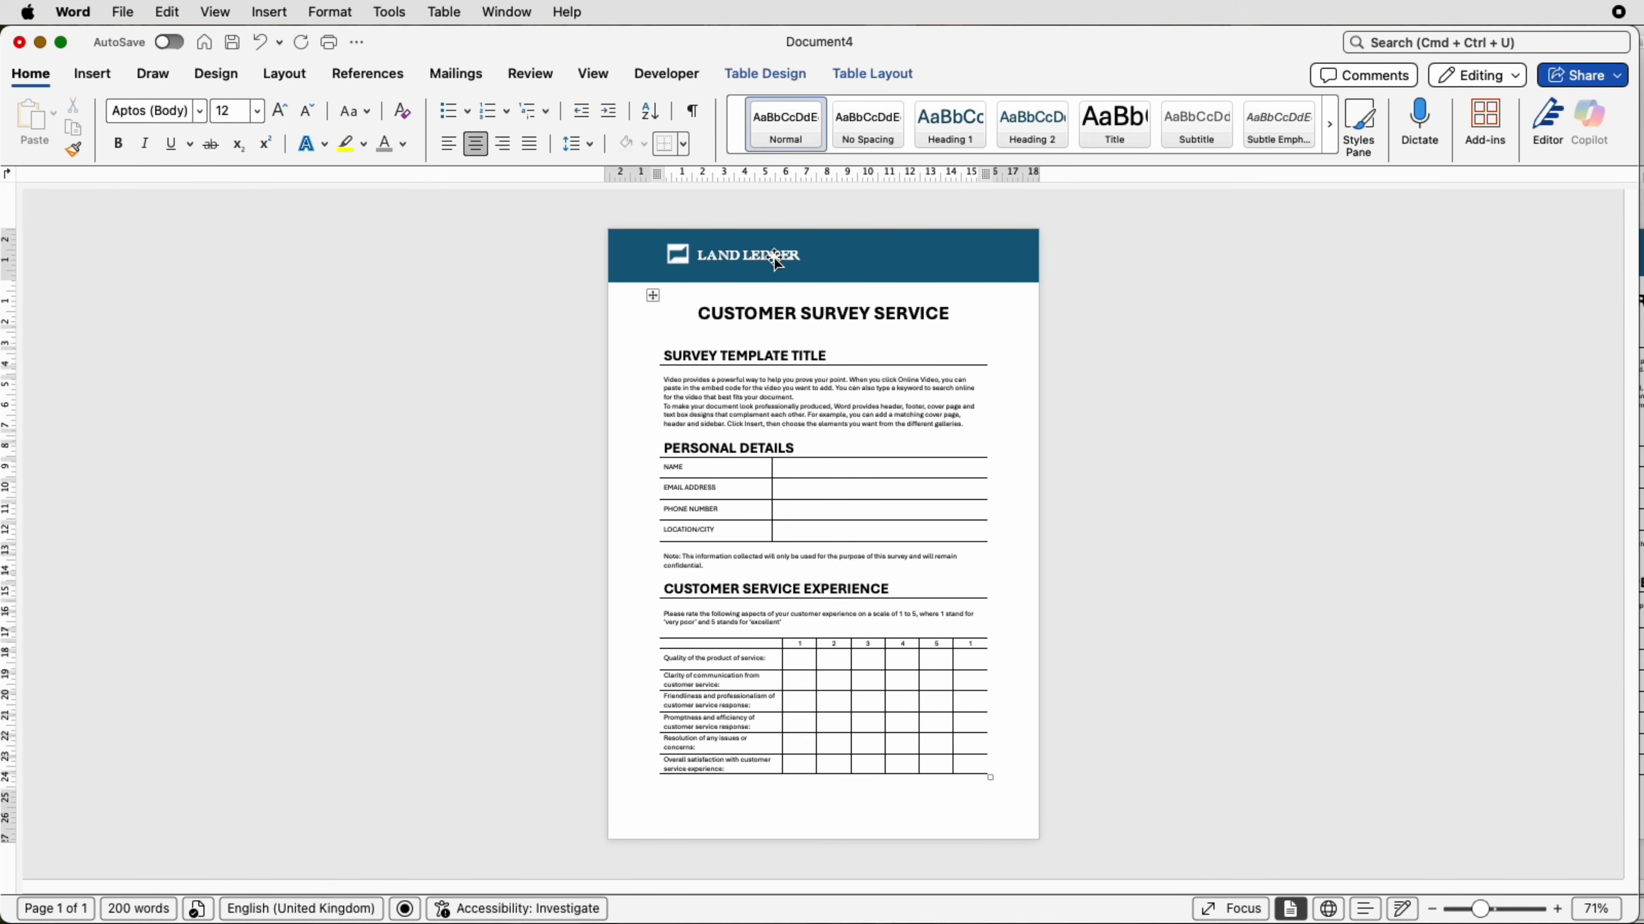
# - Nudge the LAND LEDGER logo slightly left and down to line it up with the left edge of the table
pyautogui.moveTo(776, 259); pyautogui.dragTo(772, 262)
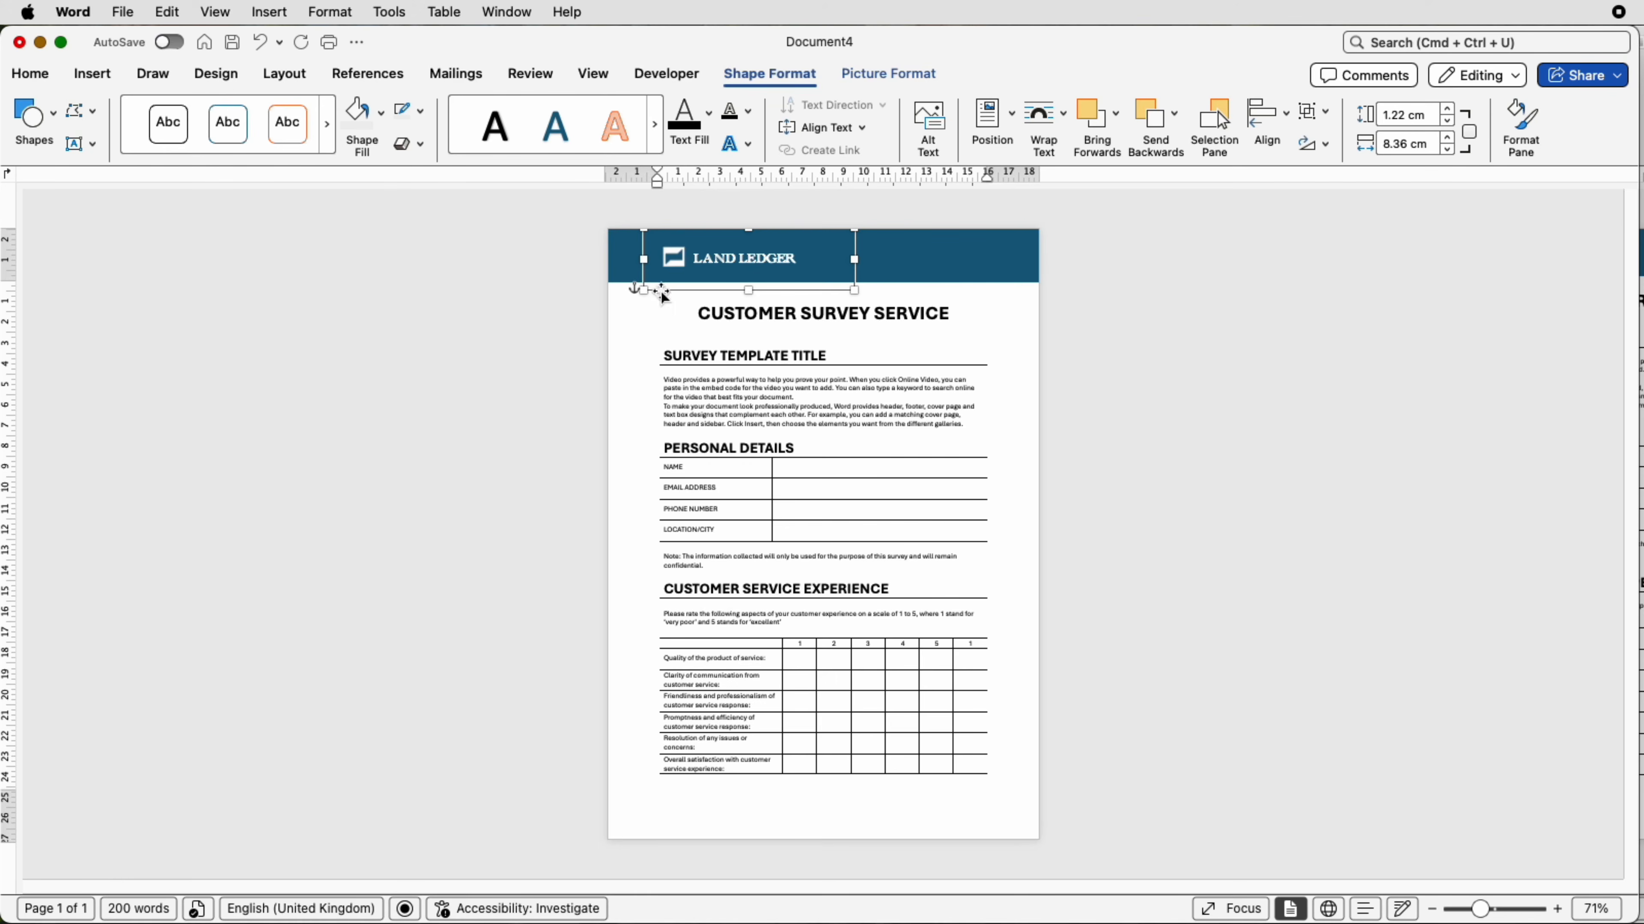
pyautogui.moveTo(692, 292); pyautogui.dragTo(692, 291)
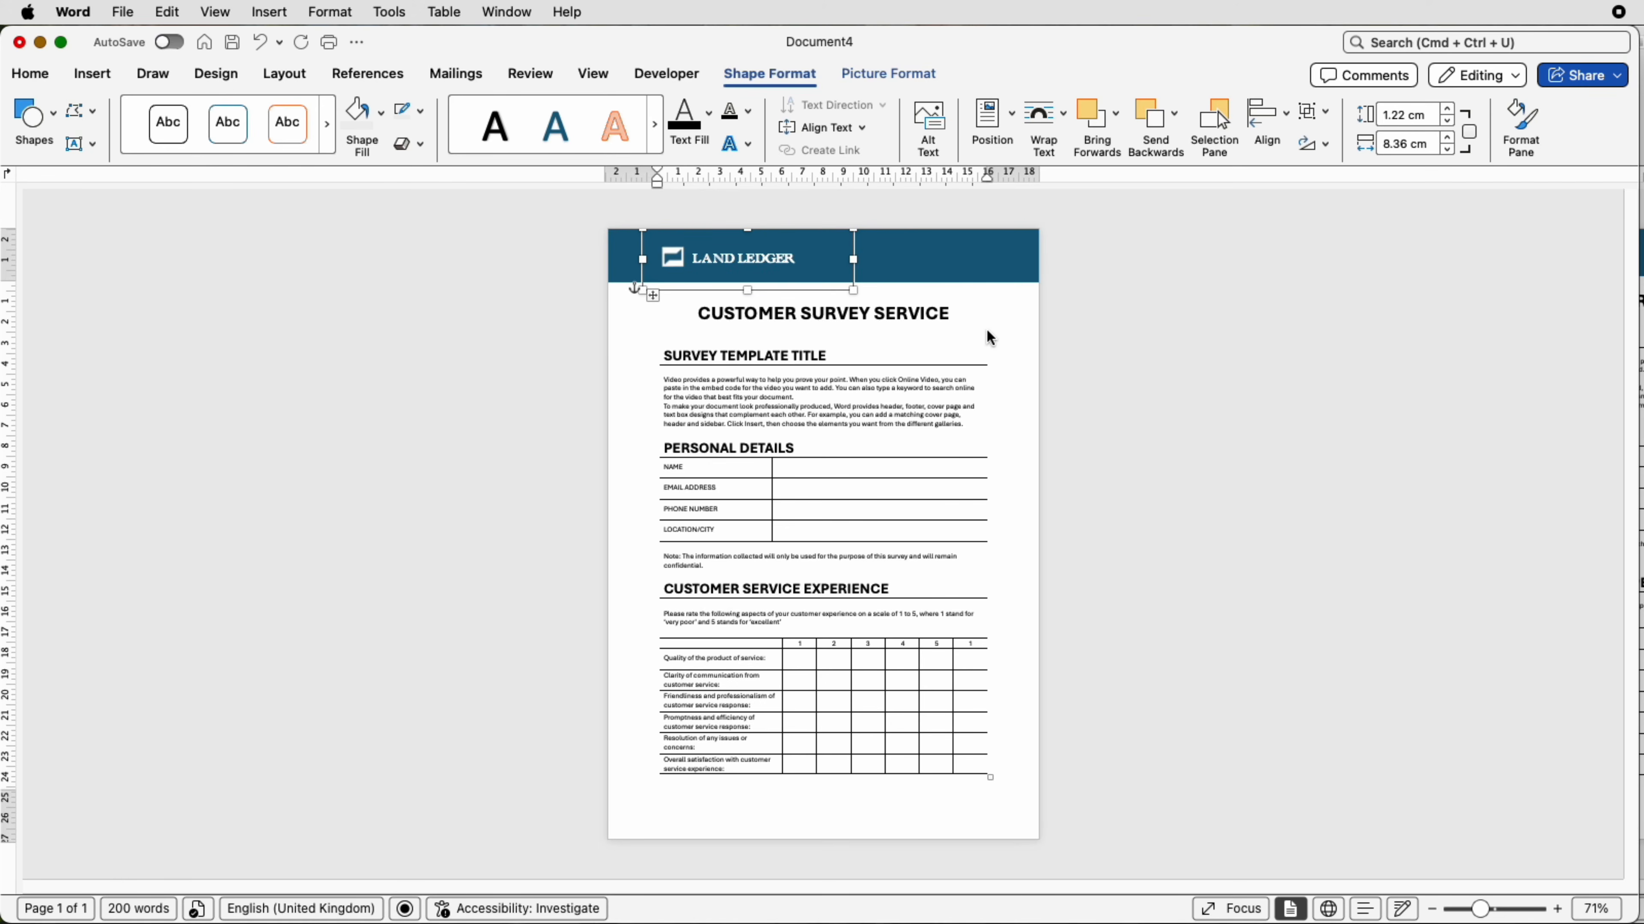
pyautogui.click(987, 330)
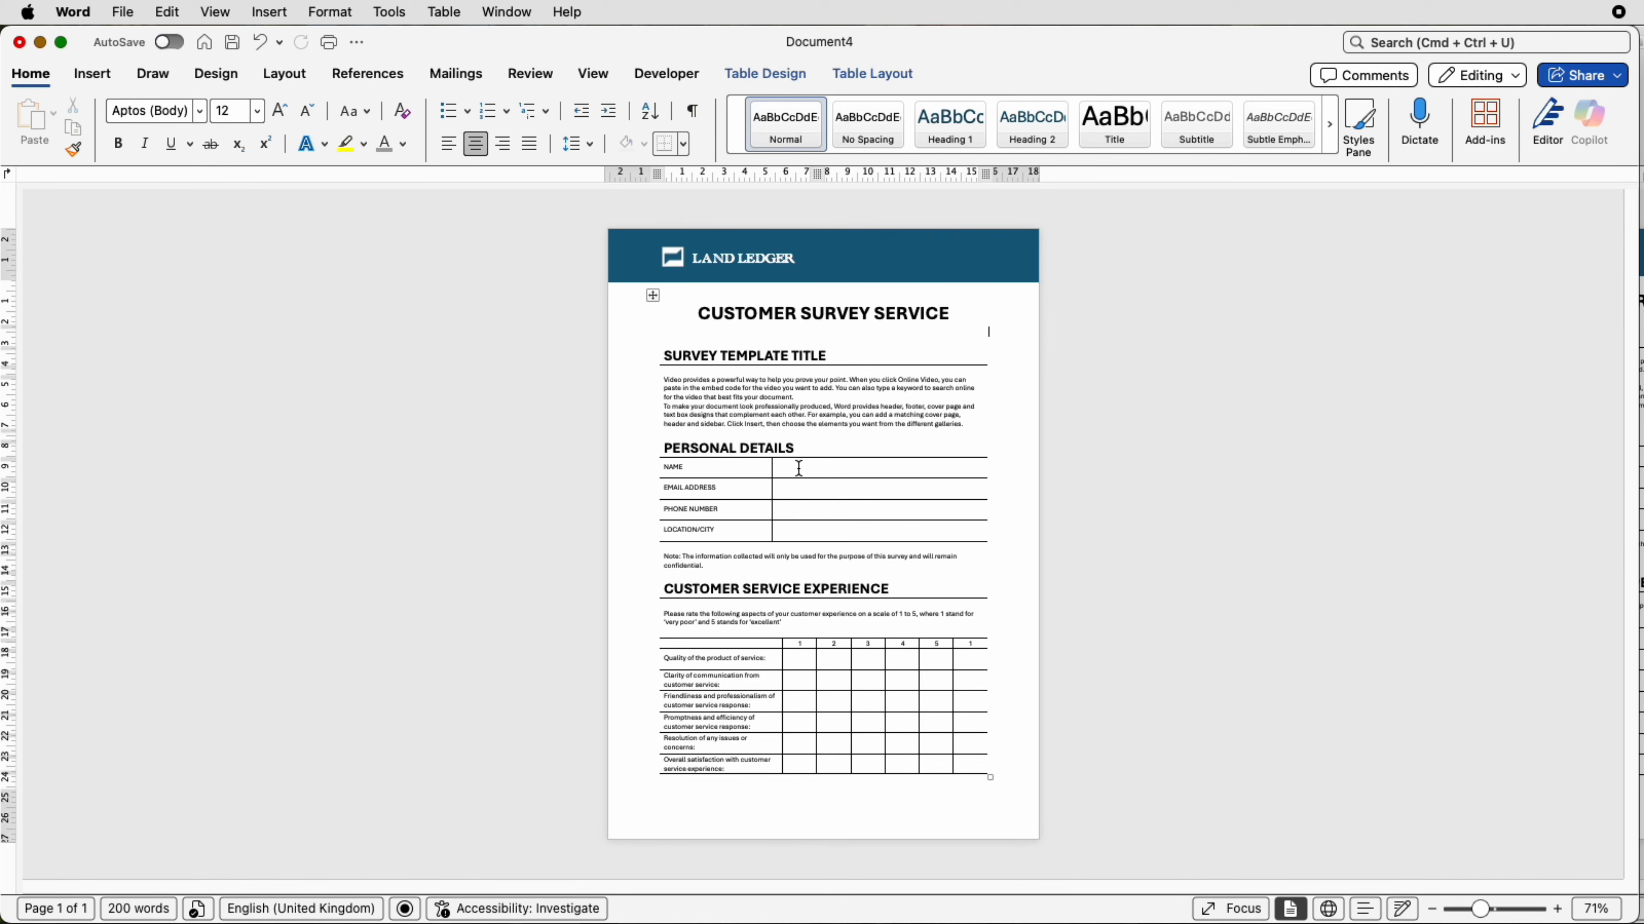
# - Check in the Ribbon & Toolbar preferences whether the Developer tab is enabled, without saving any changes
pyautogui.click(777, 471)
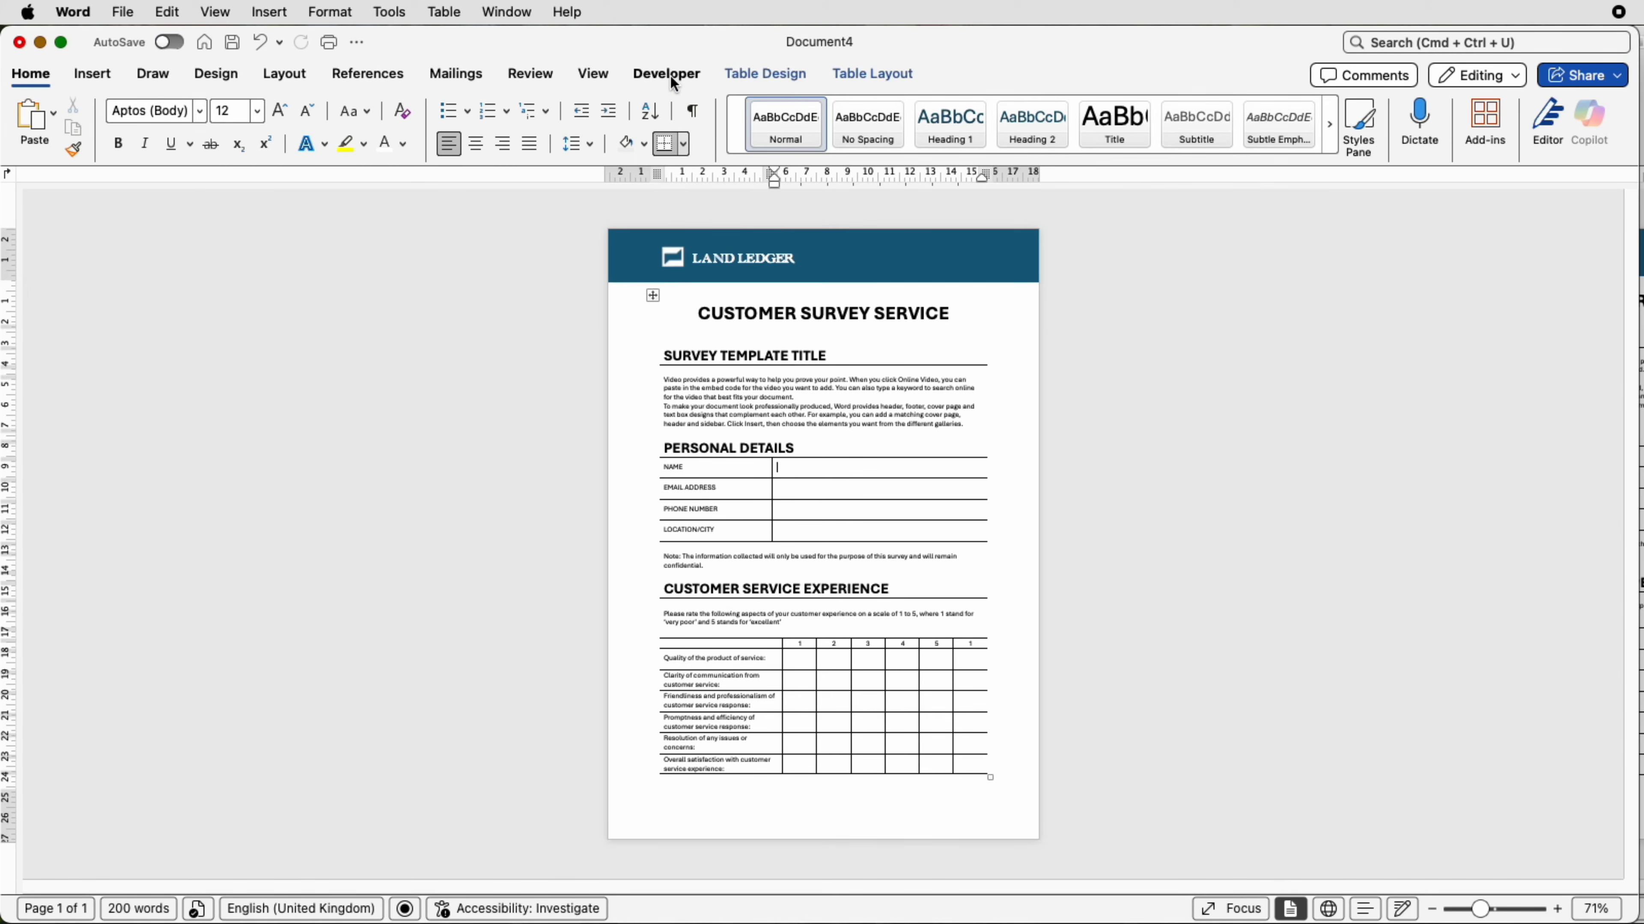
pyautogui.click(82, 19)
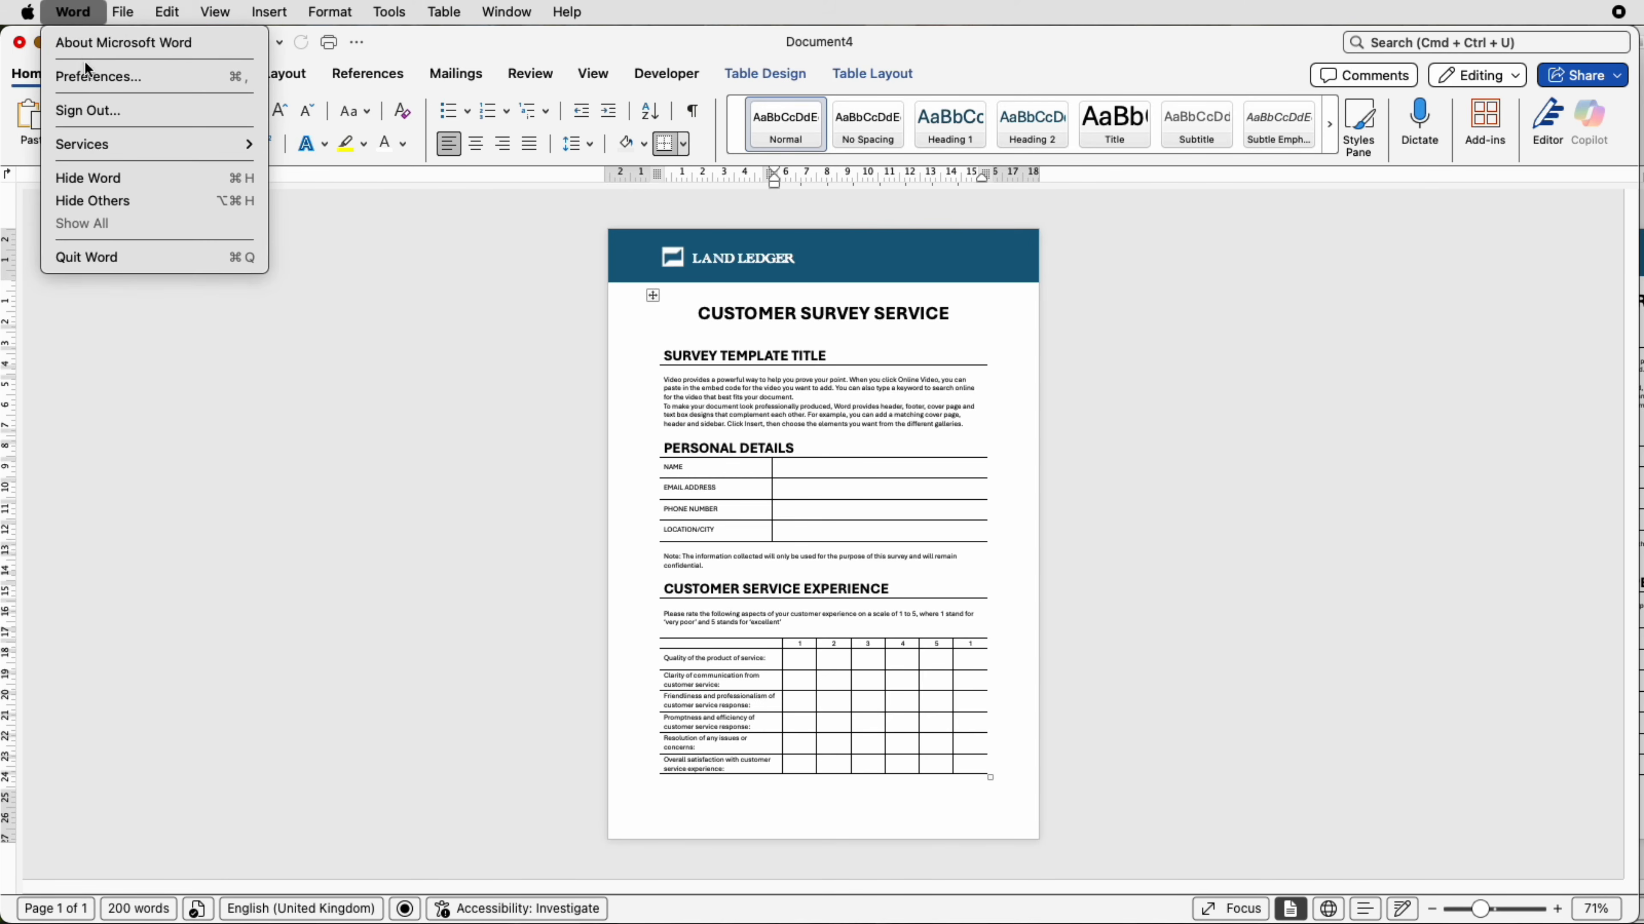
pyautogui.click(87, 78)
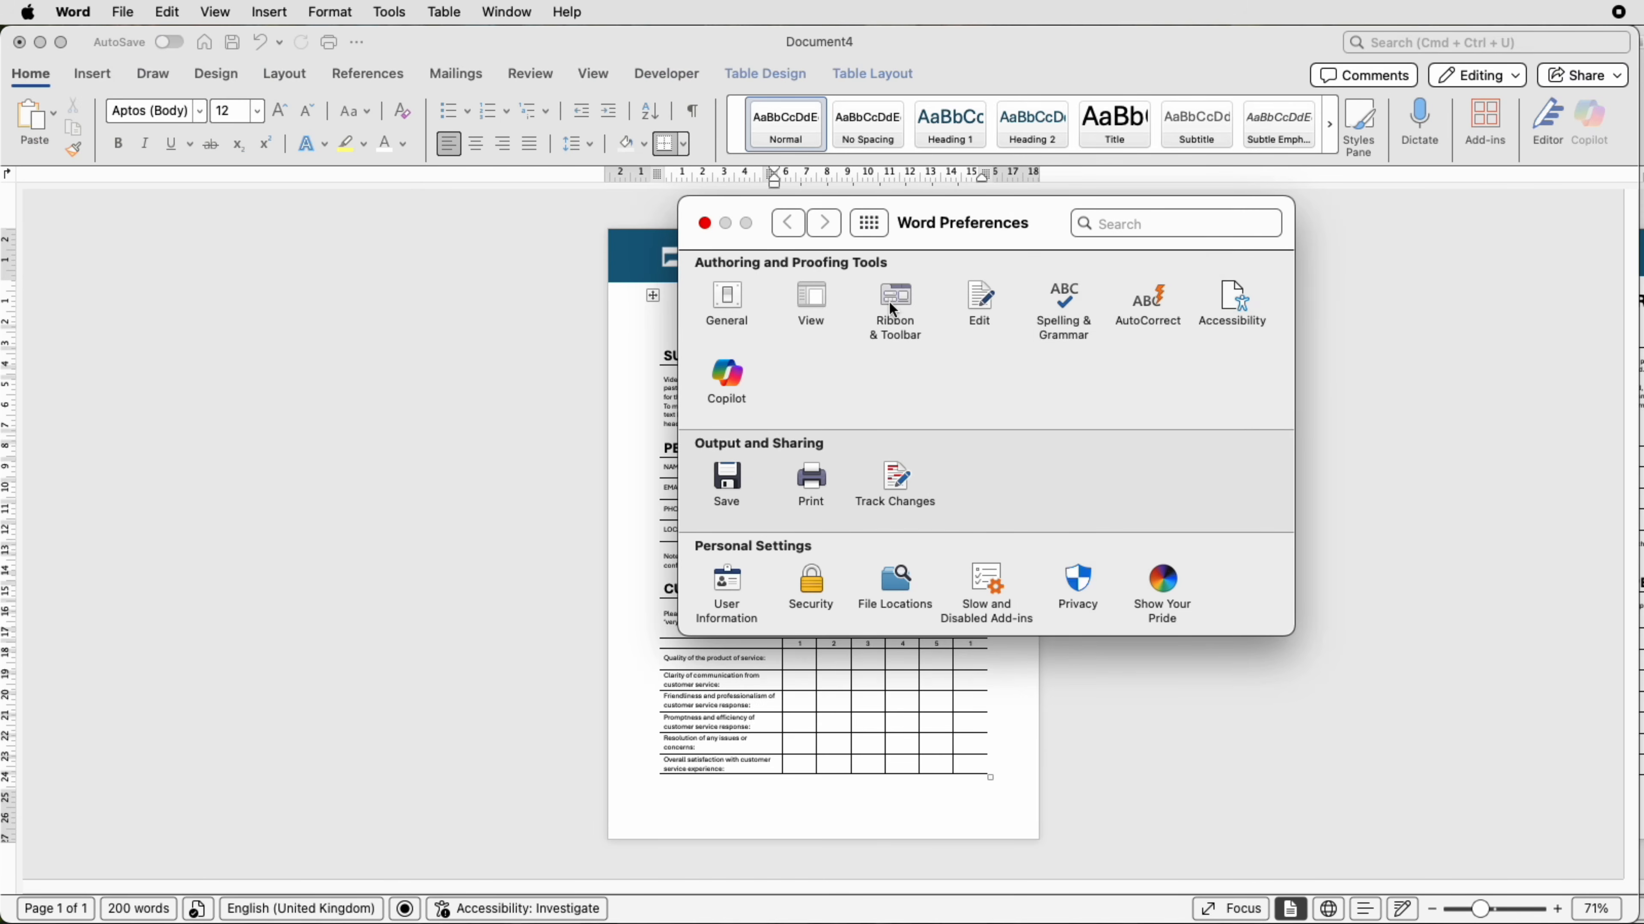
pyautogui.click(894, 303)
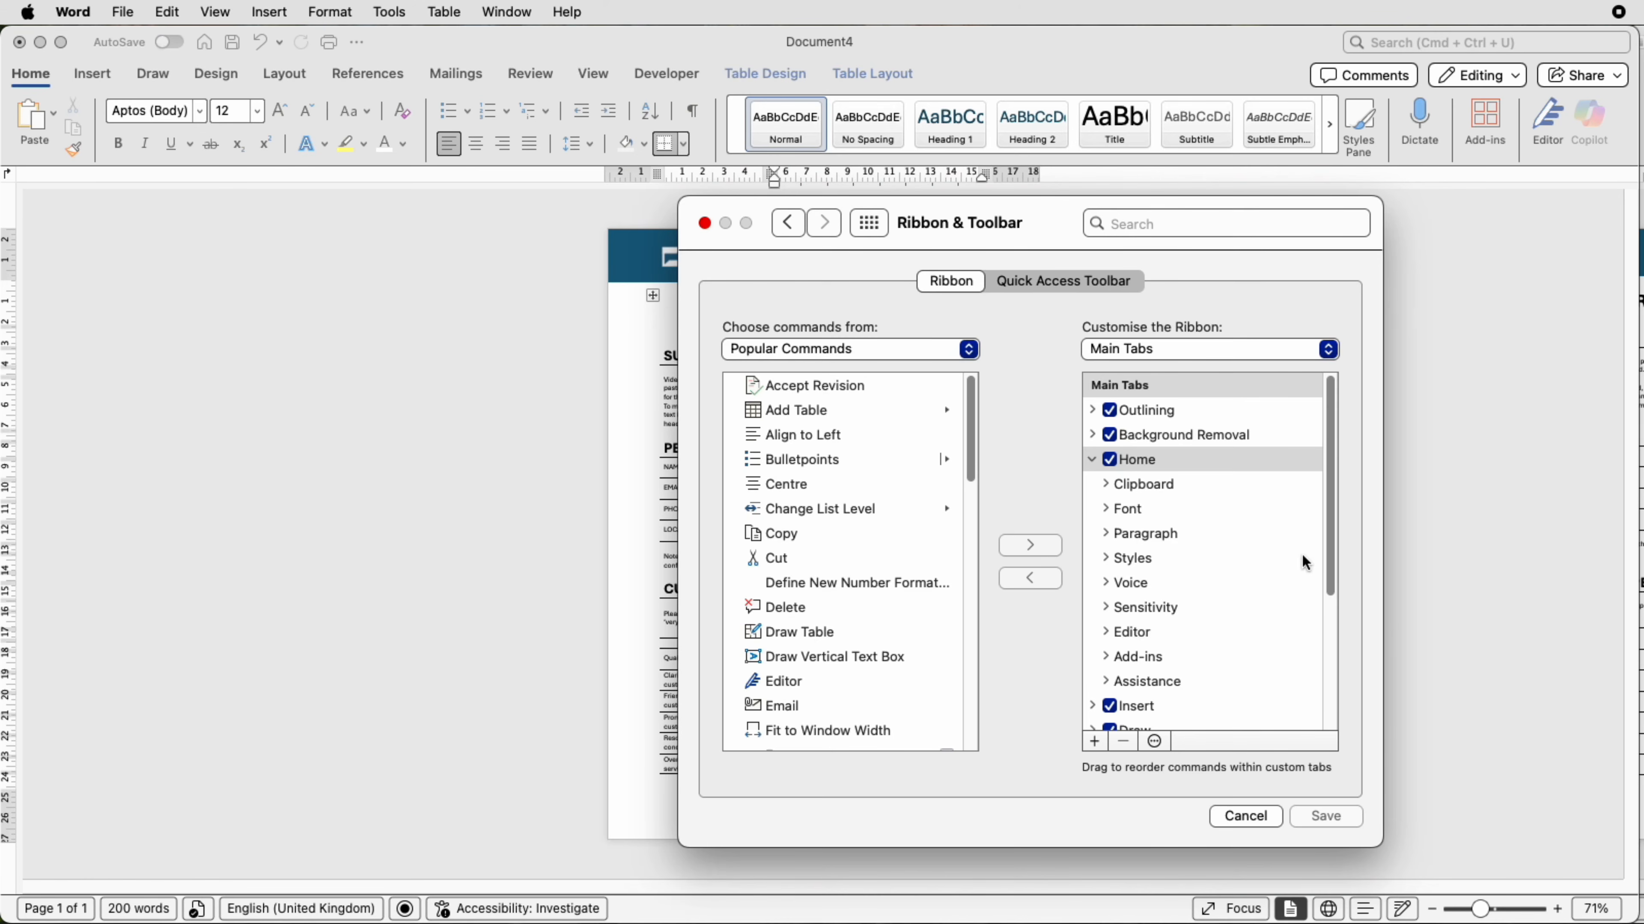
pyautogui.moveTo(1326, 561); pyautogui.dragTo(1324, 725)
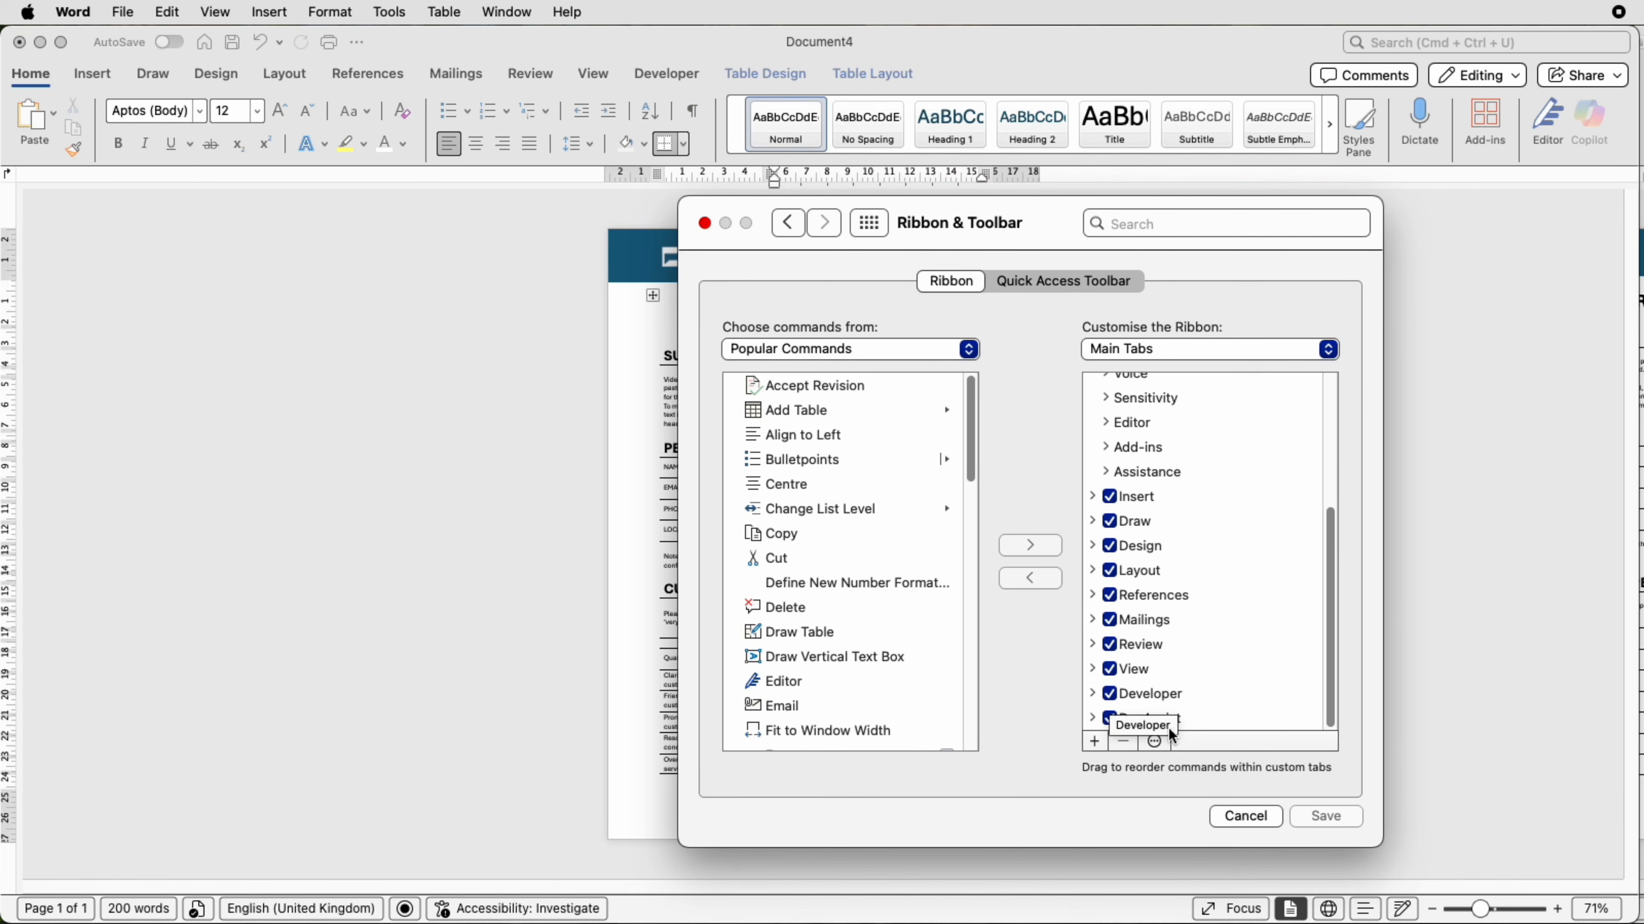
pyautogui.click(1275, 817)
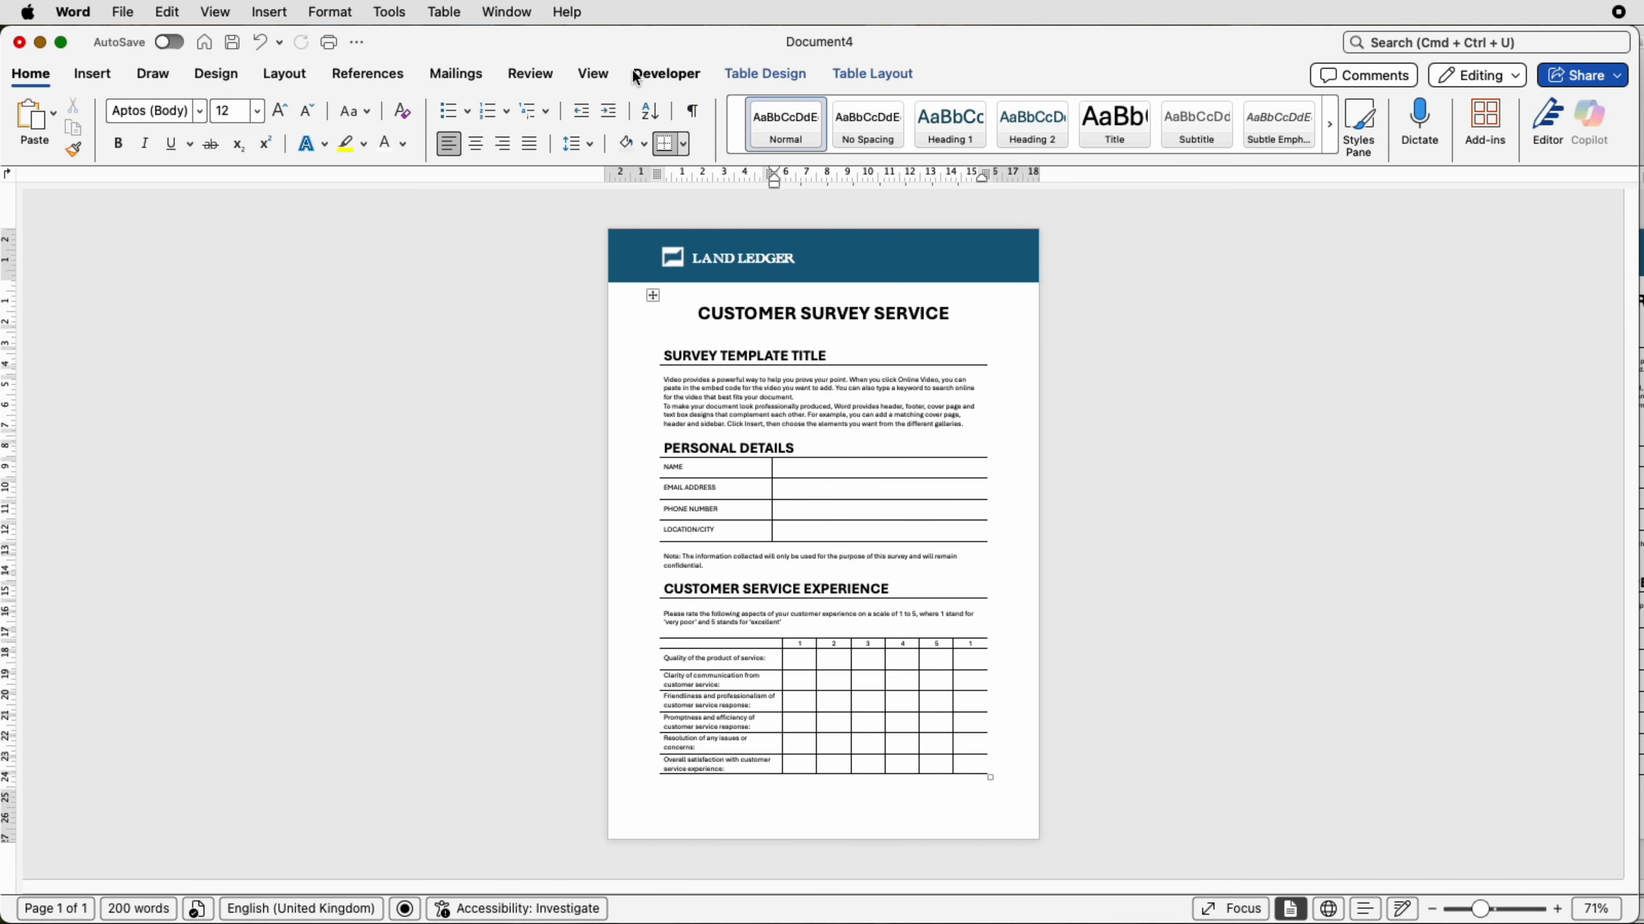
# - Insert a text box form field in the empty cell beside NAME
pyautogui.click(653, 73)
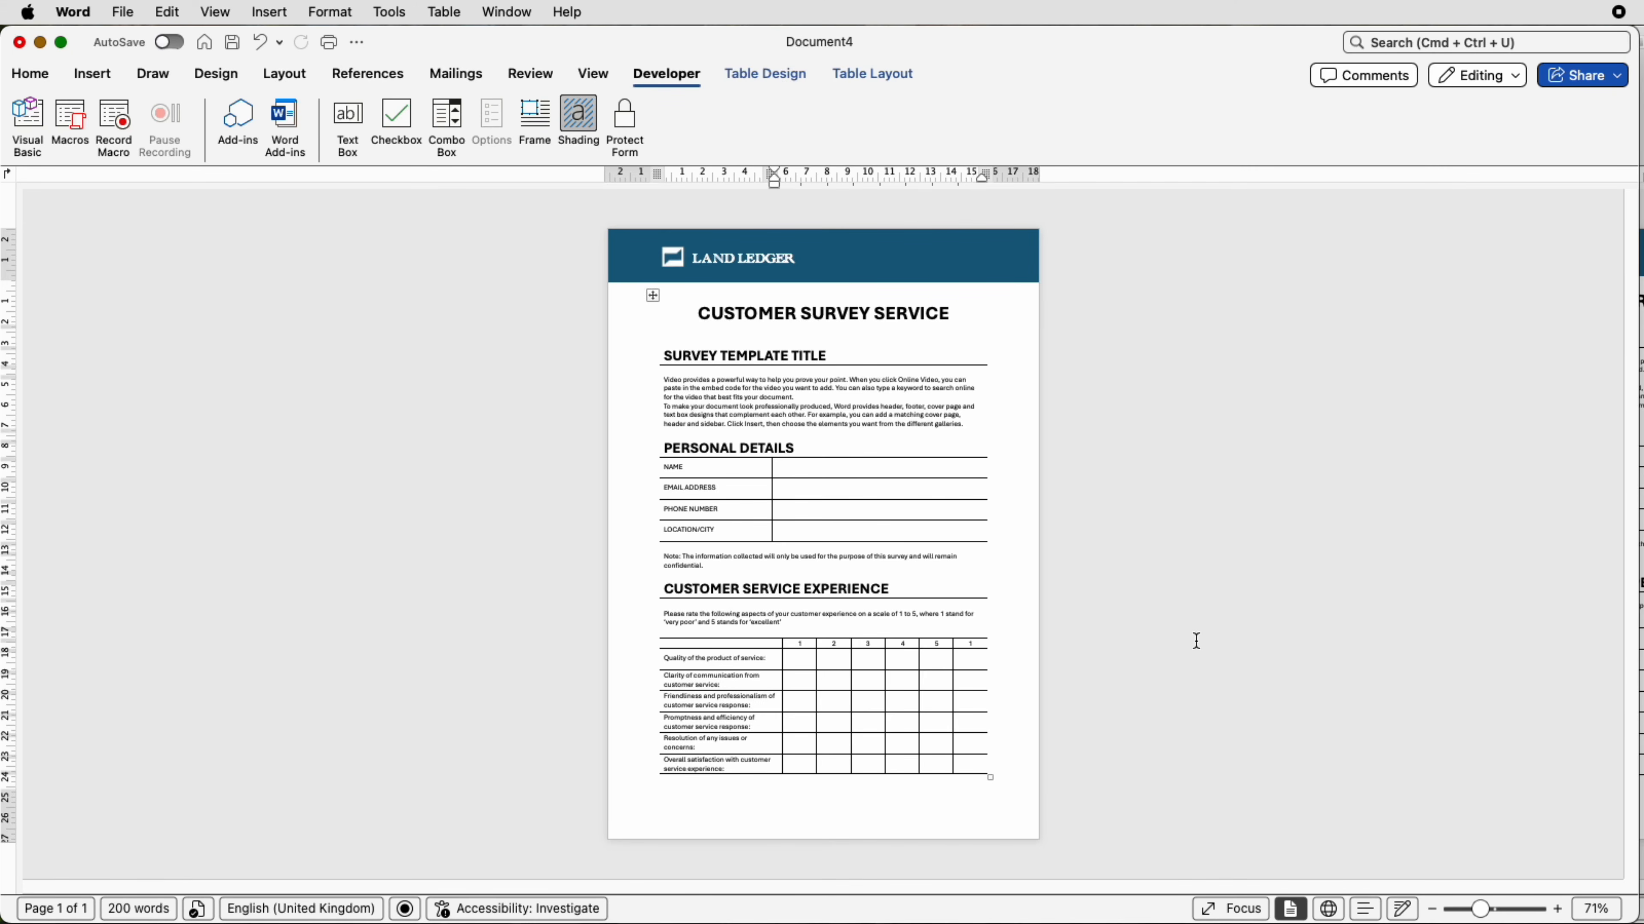
pyautogui.moveTo(1482, 912); pyautogui.dragTo(1508, 910)
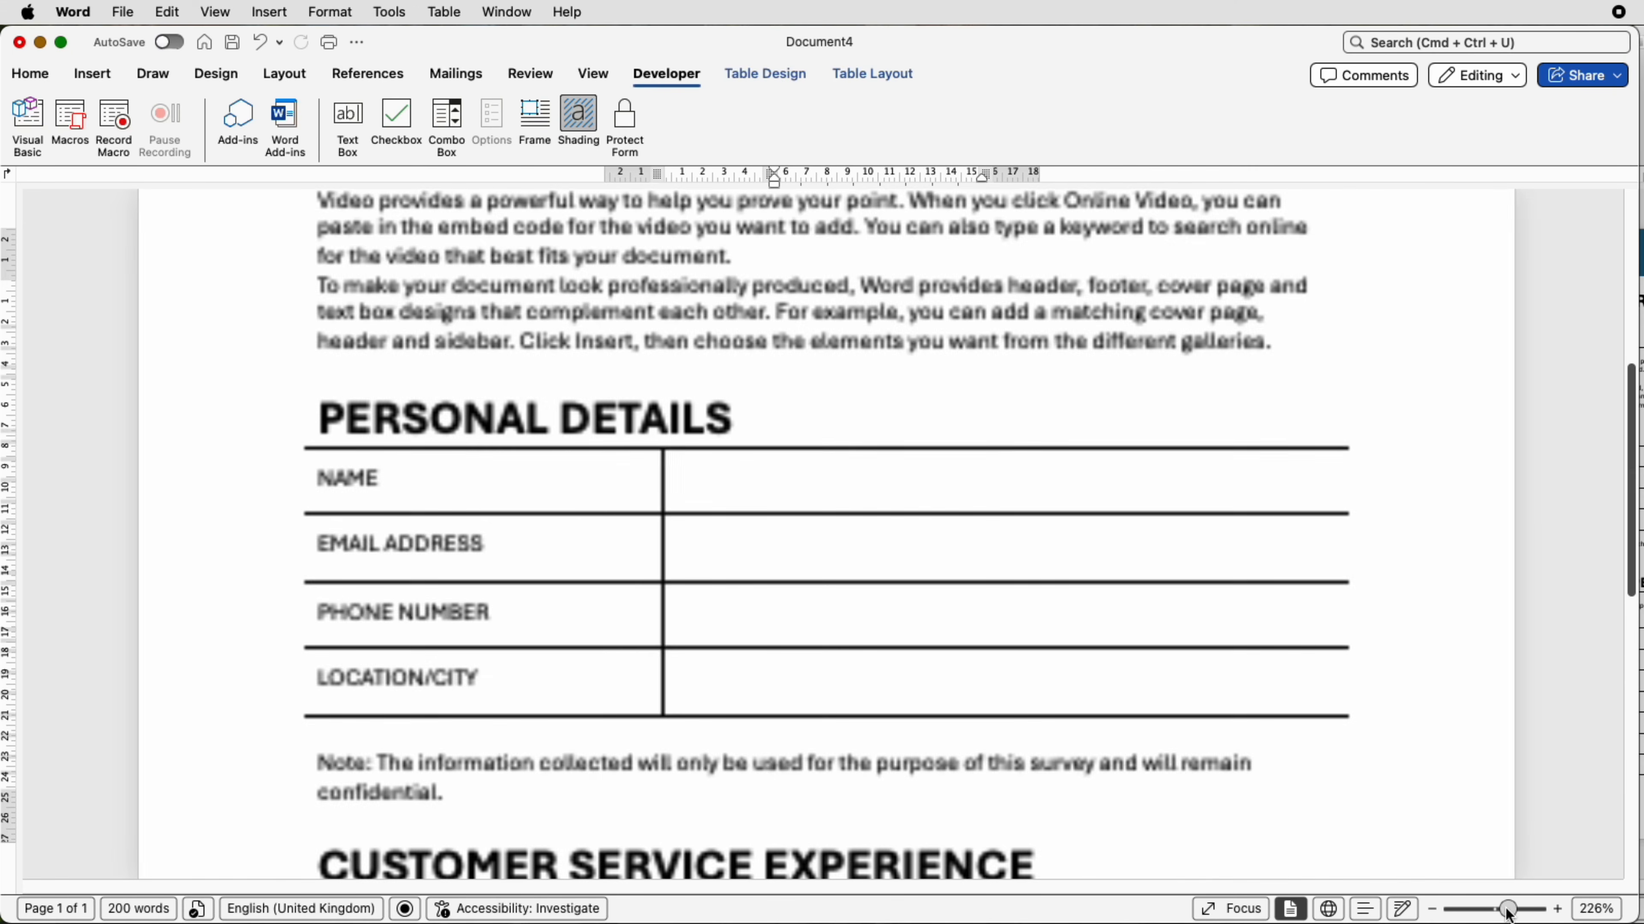
pyautogui.click(676, 486)
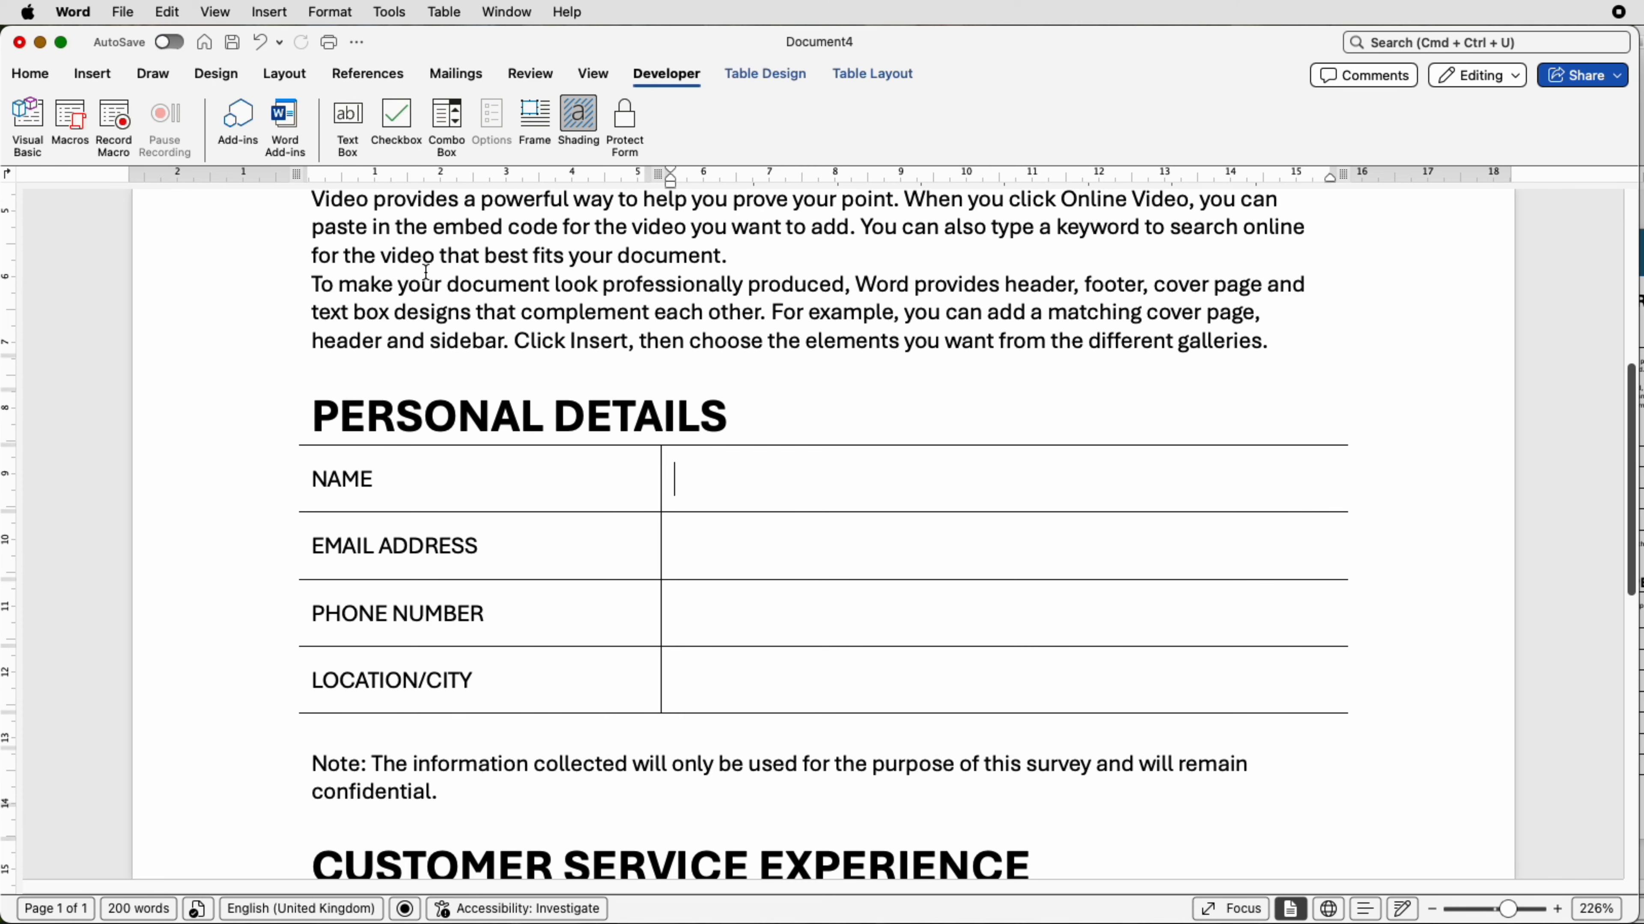
pyautogui.click(354, 123)
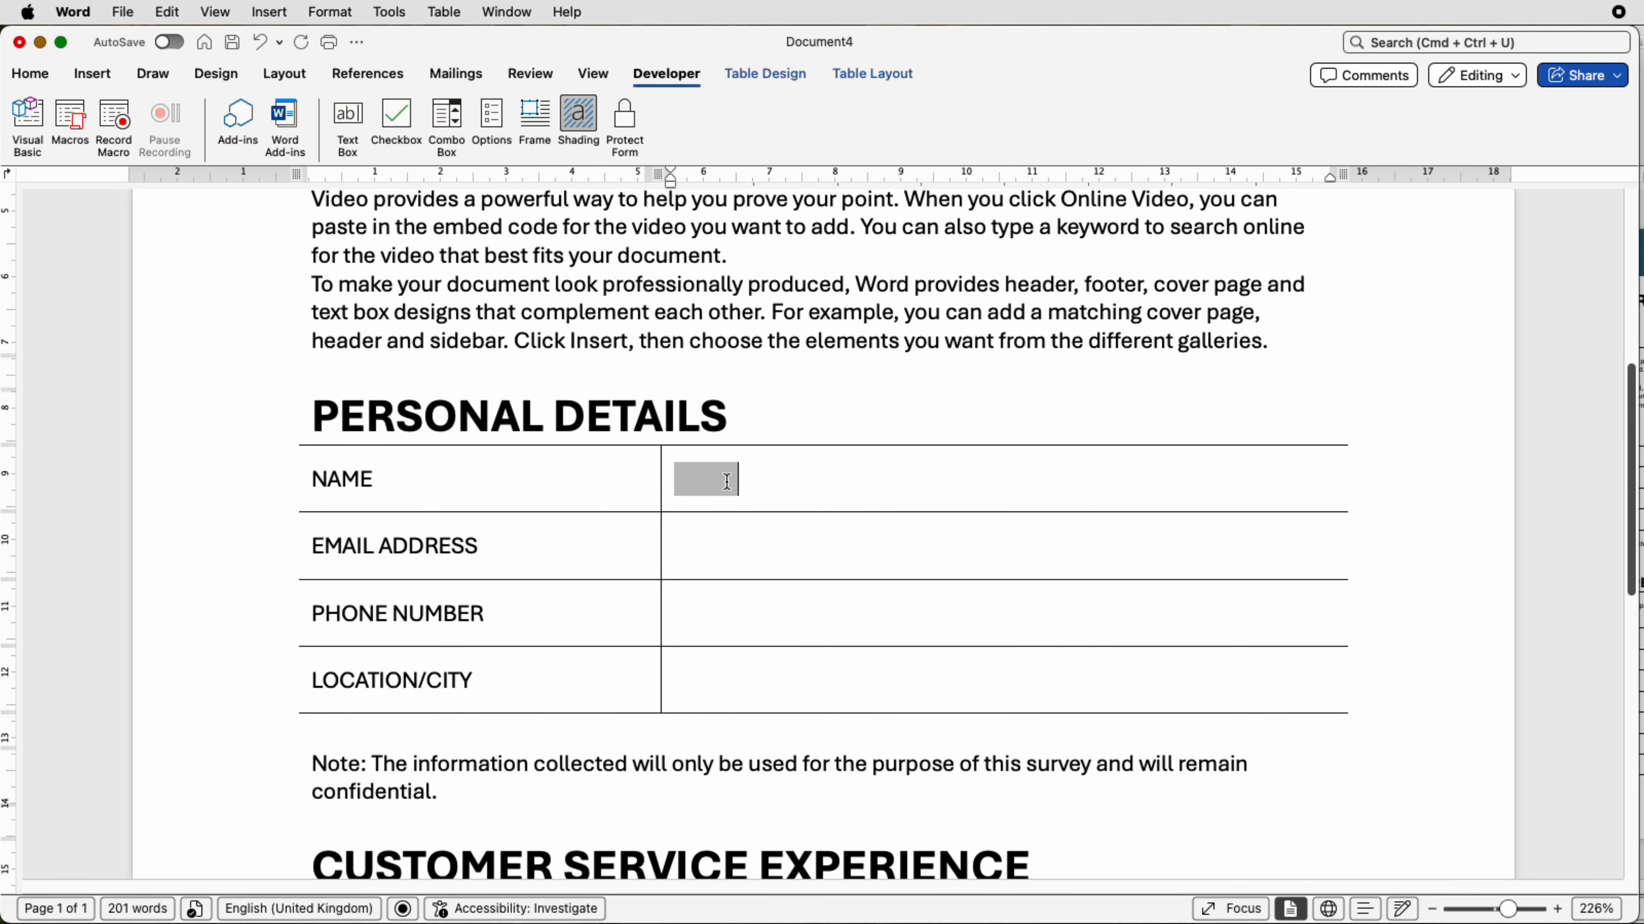
# - Test the NAME field by protecting the form and toggling field shading off and on, ending with the form unprotected
pyautogui.click(631, 121)
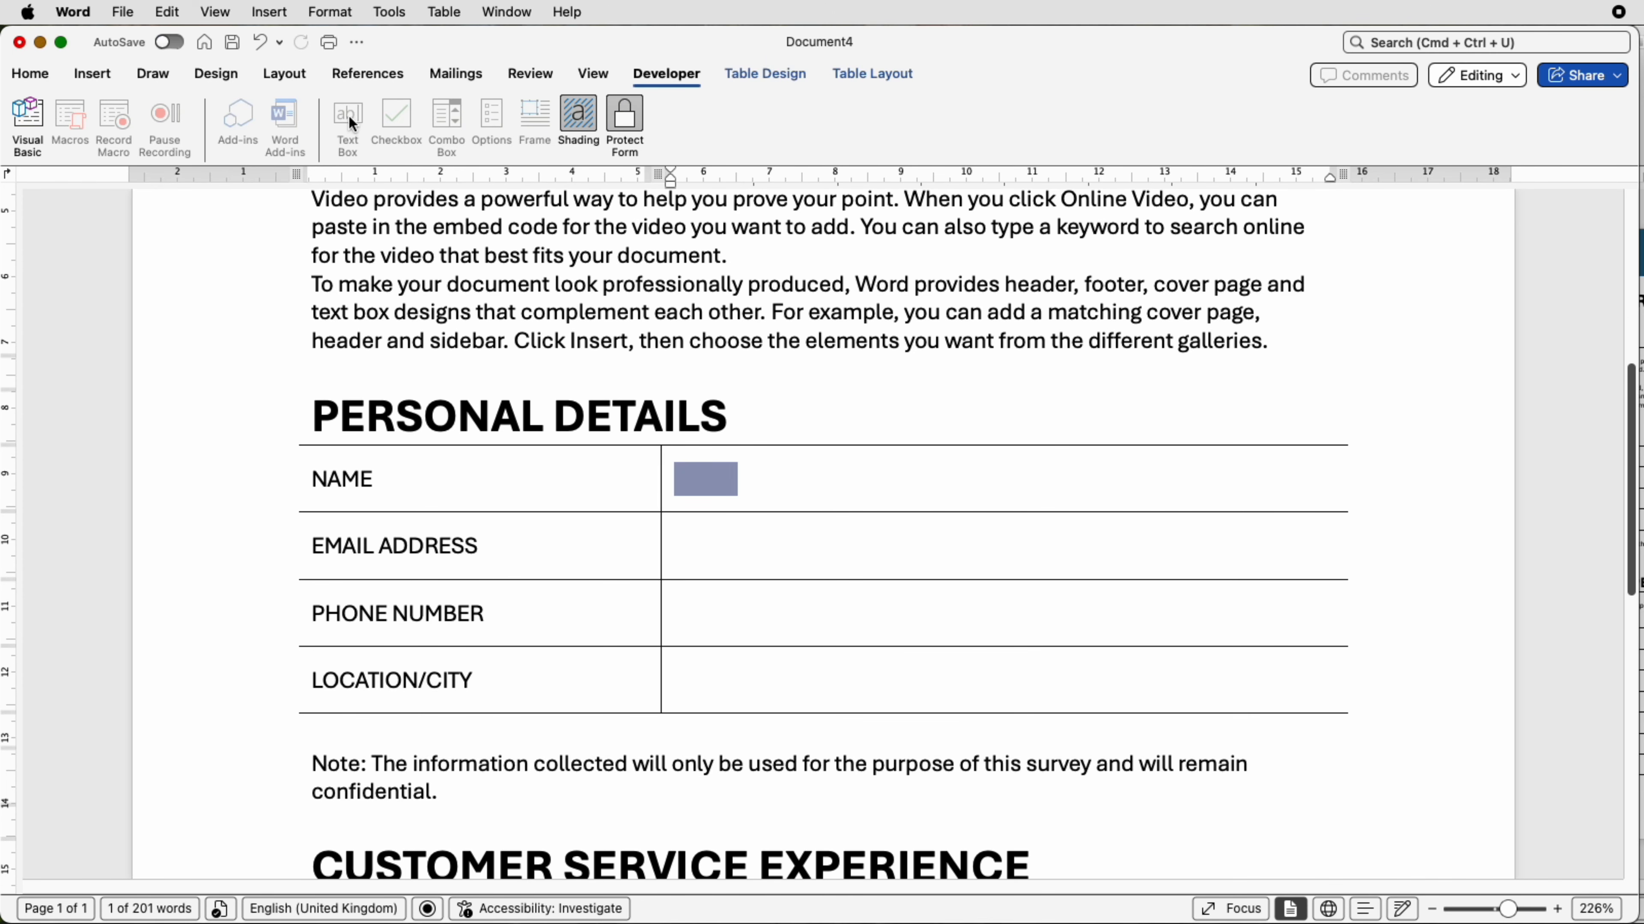
pyautogui.click(847, 330)
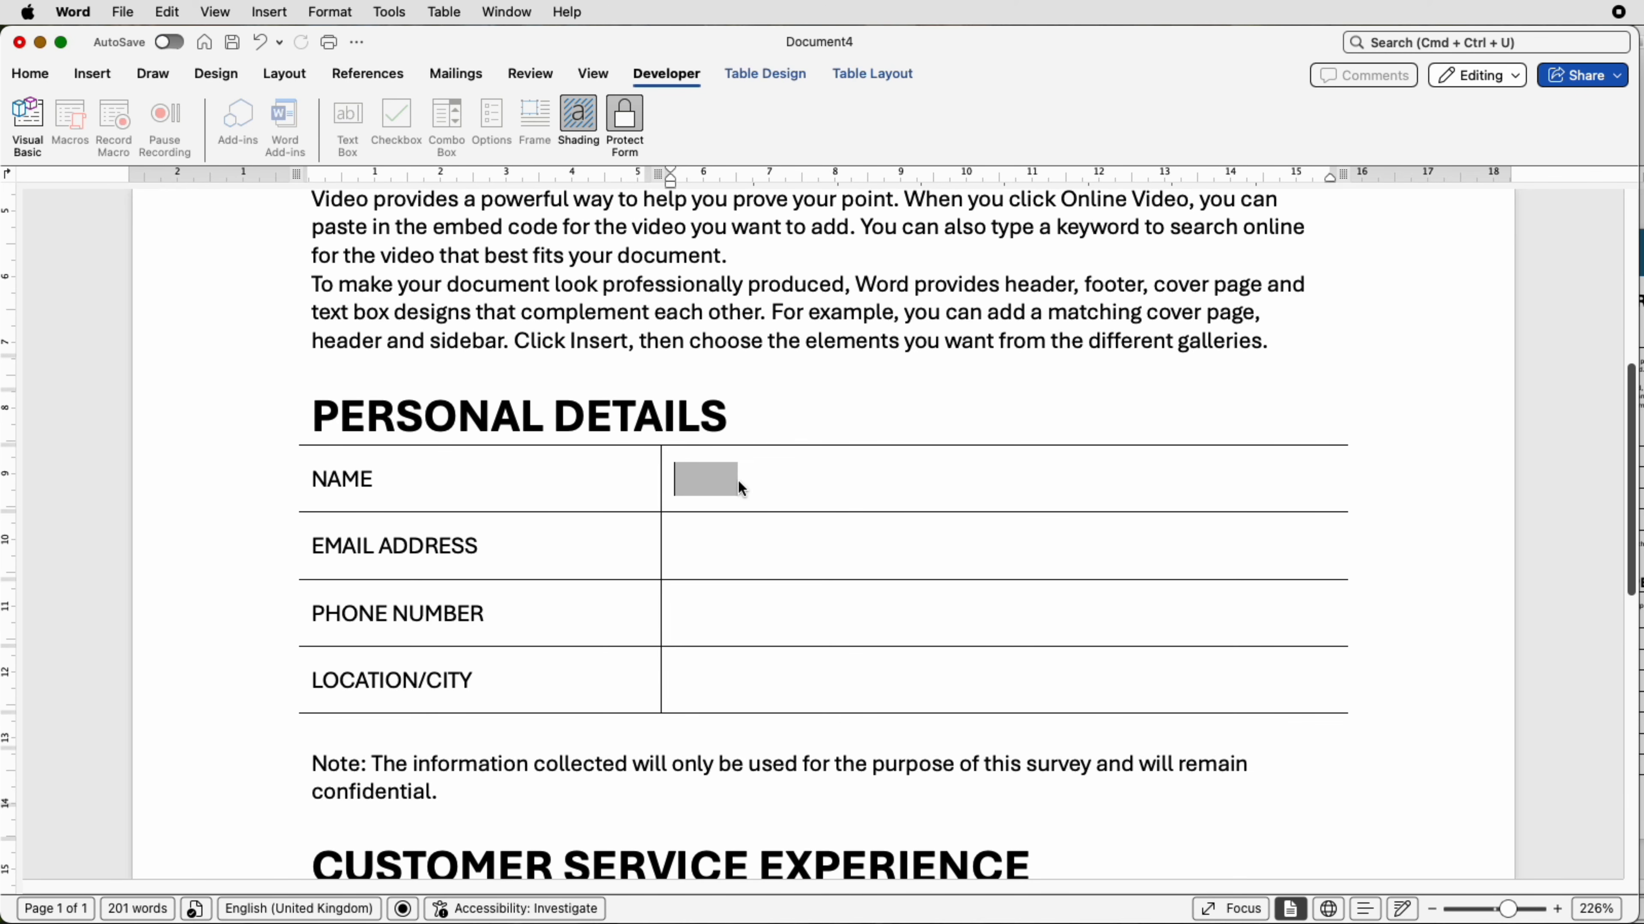
pyautogui.click(579, 119)
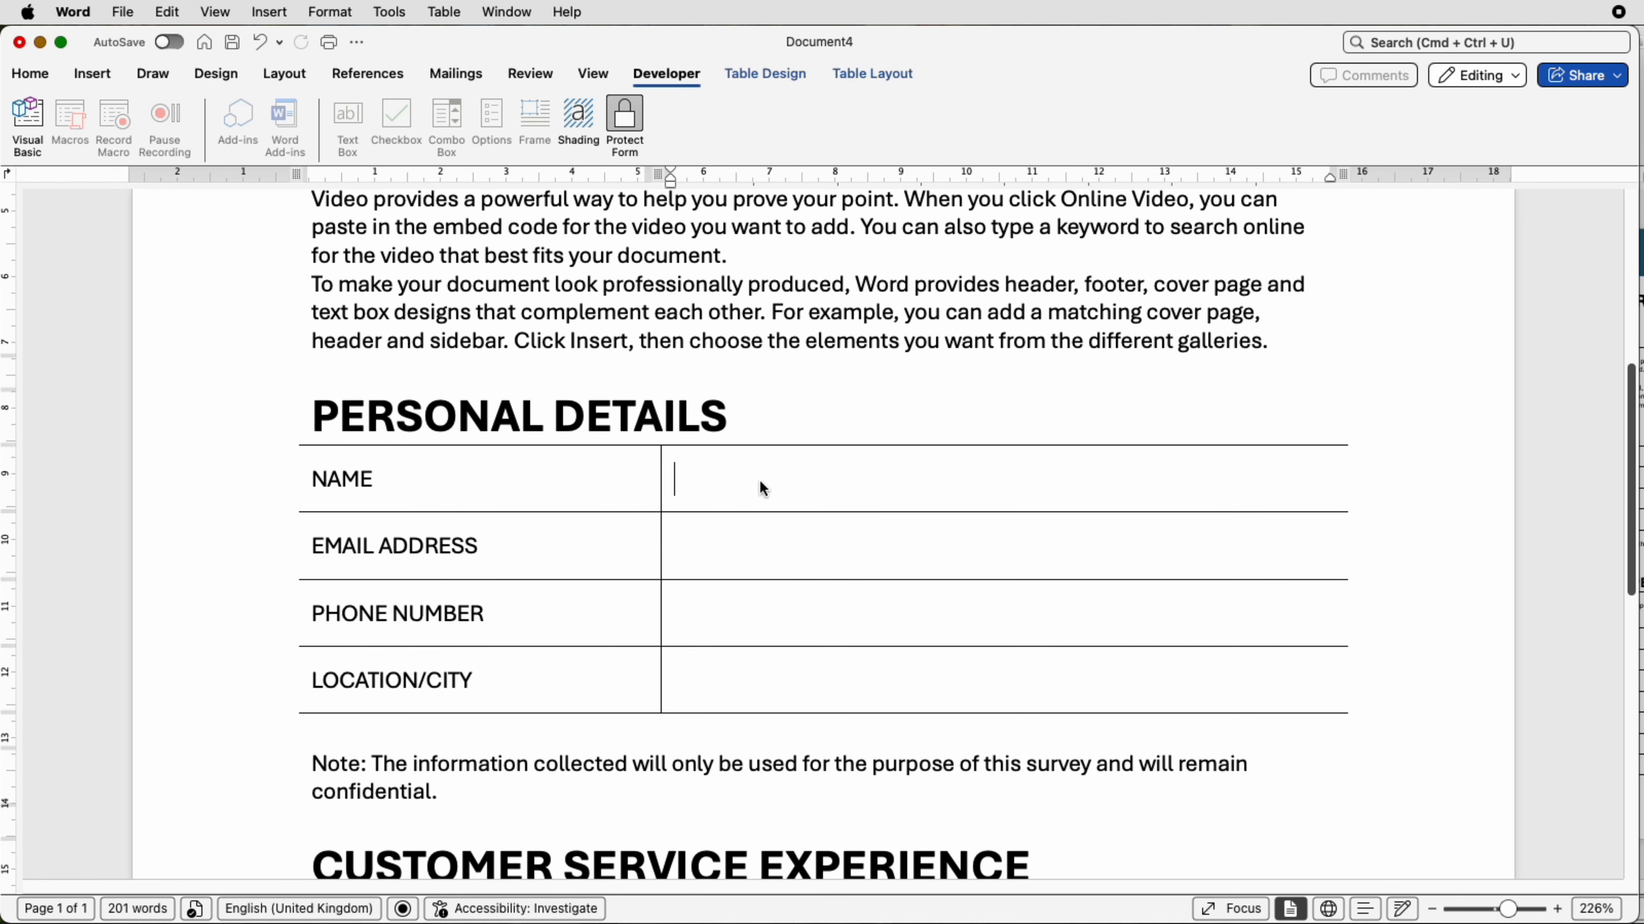
pyautogui.click(579, 121)
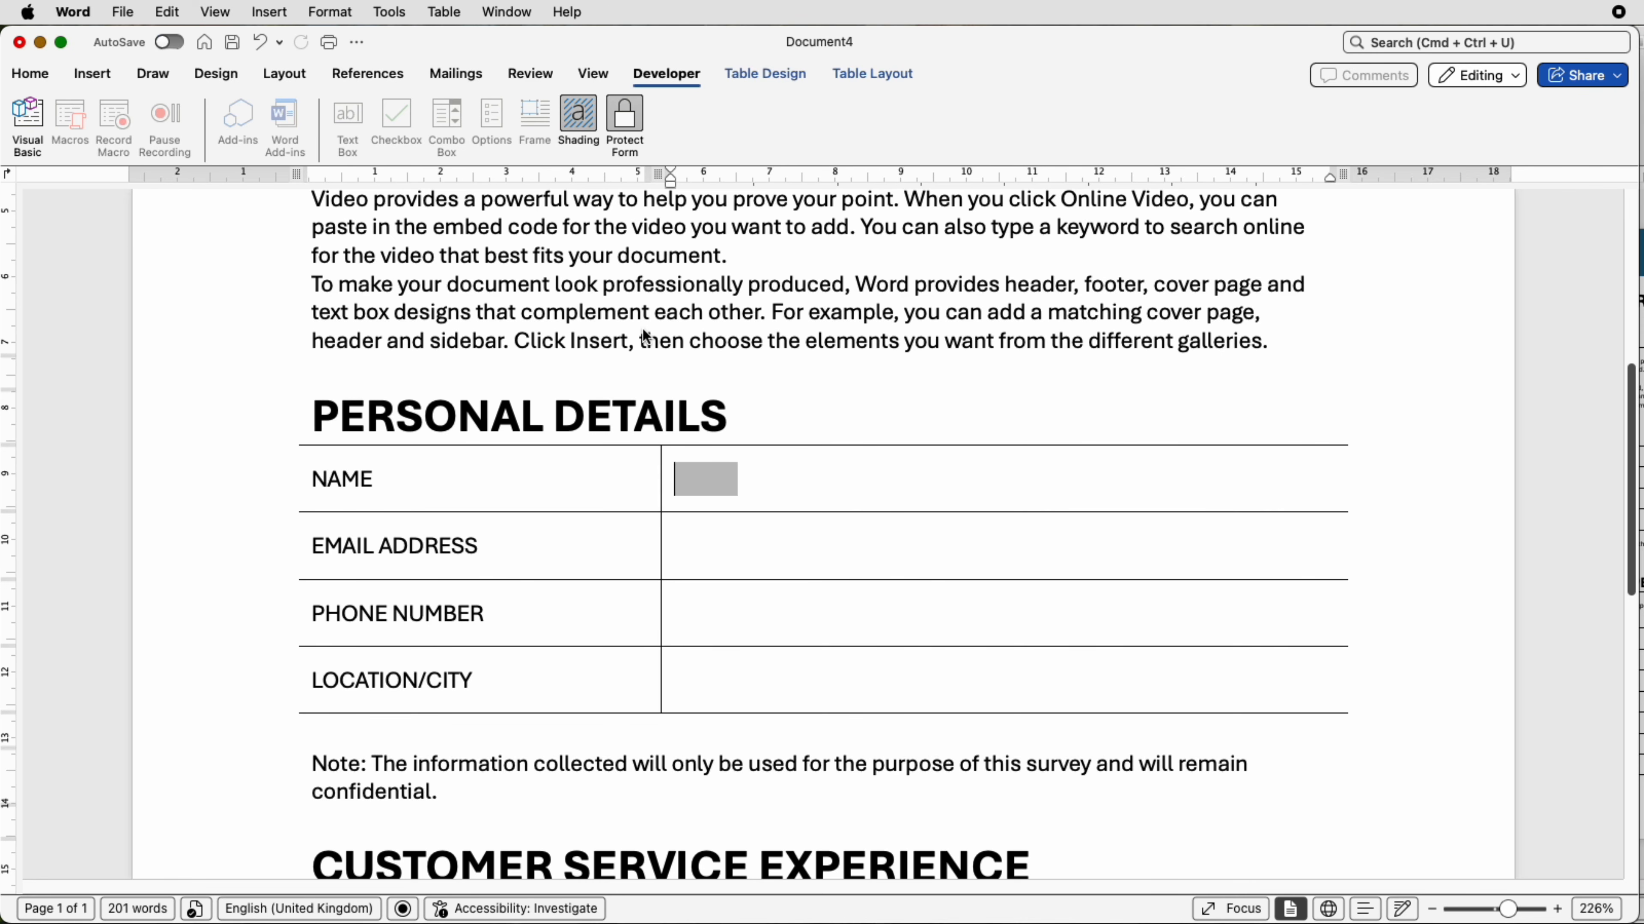
pyautogui.click(625, 126)
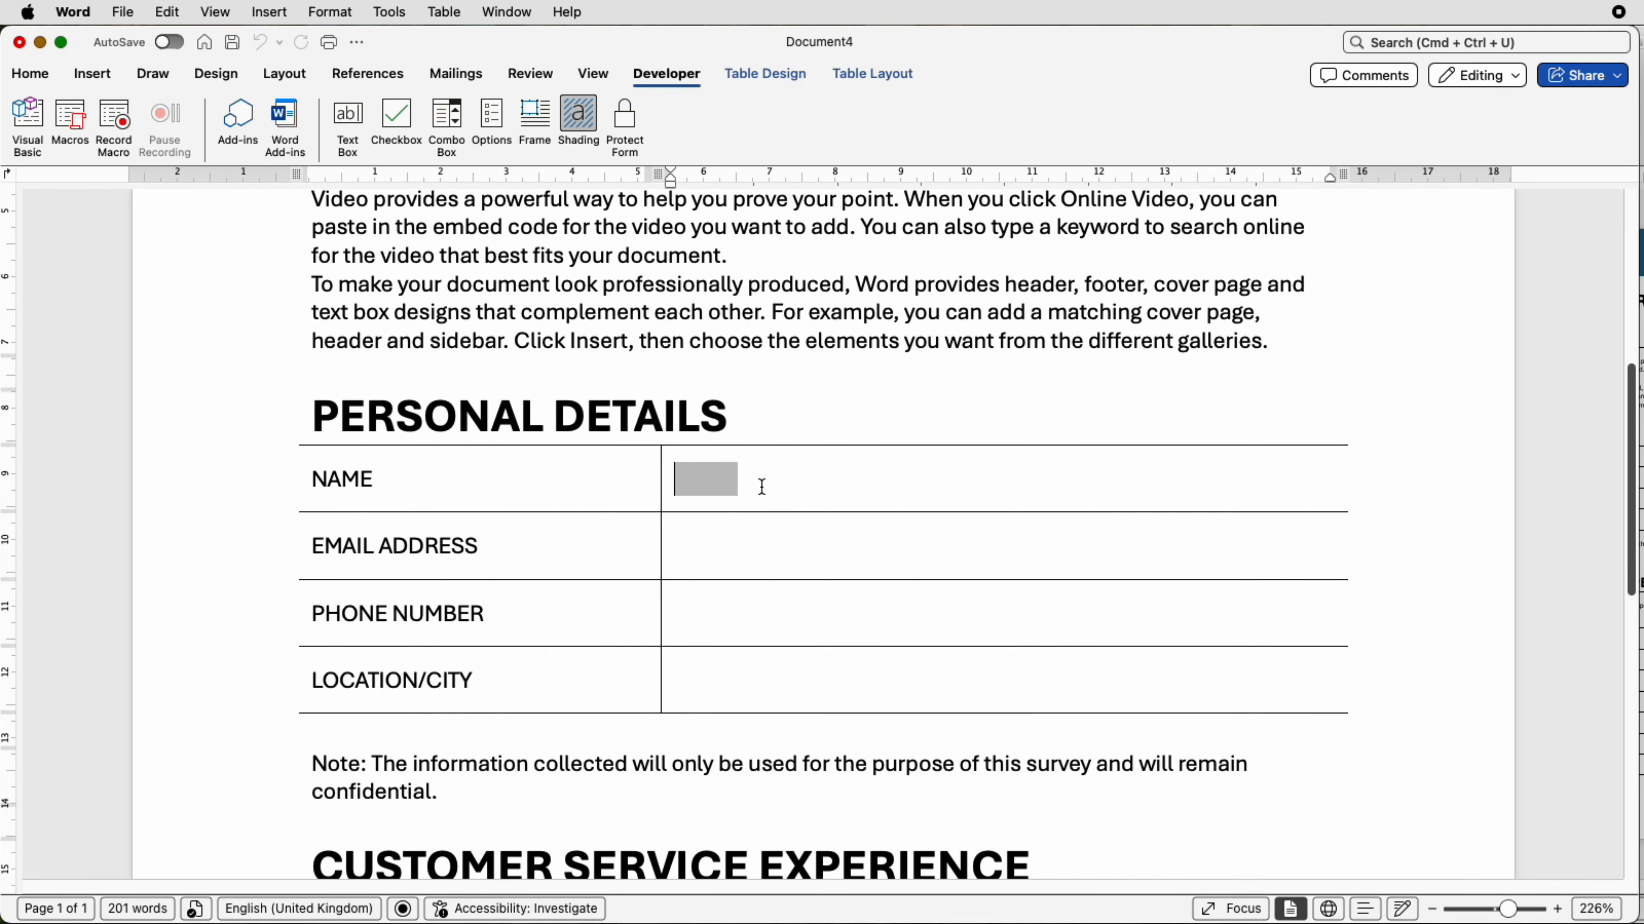
# - Copy the NAME text field into the EMAIL ADDRESS, PHONE NUMBER and LOCATION/CITY cells and align the copies centre left
pyautogui.click(726, 482)
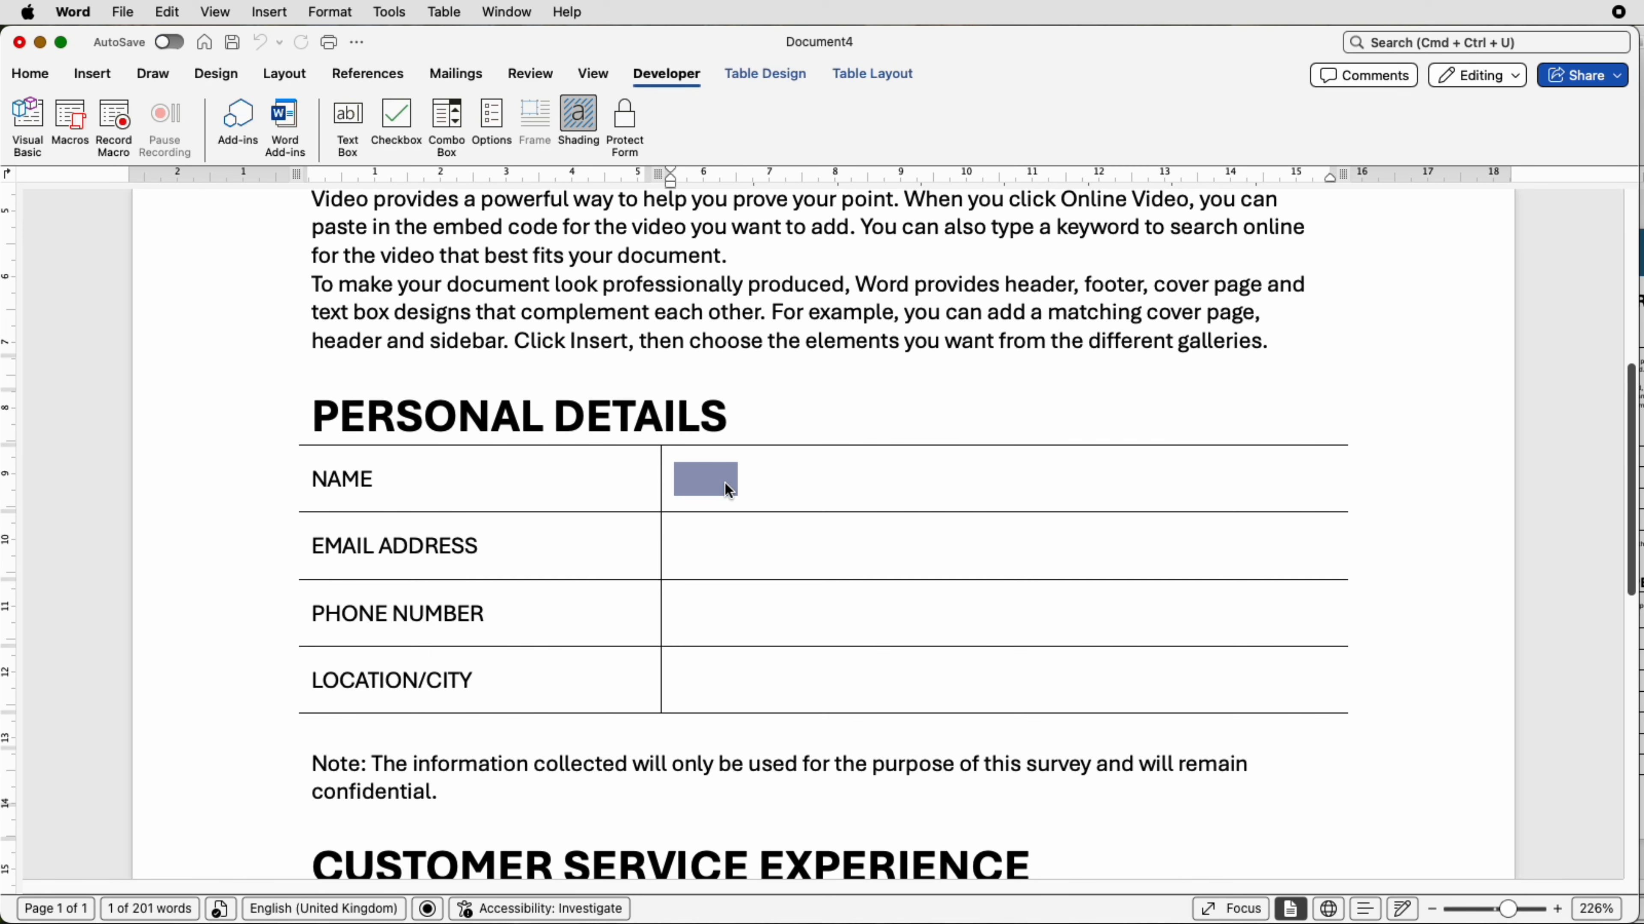
pyautogui.click(728, 547)
pyautogui.moveTo(728, 547); pyautogui.dragTo(736, 644)
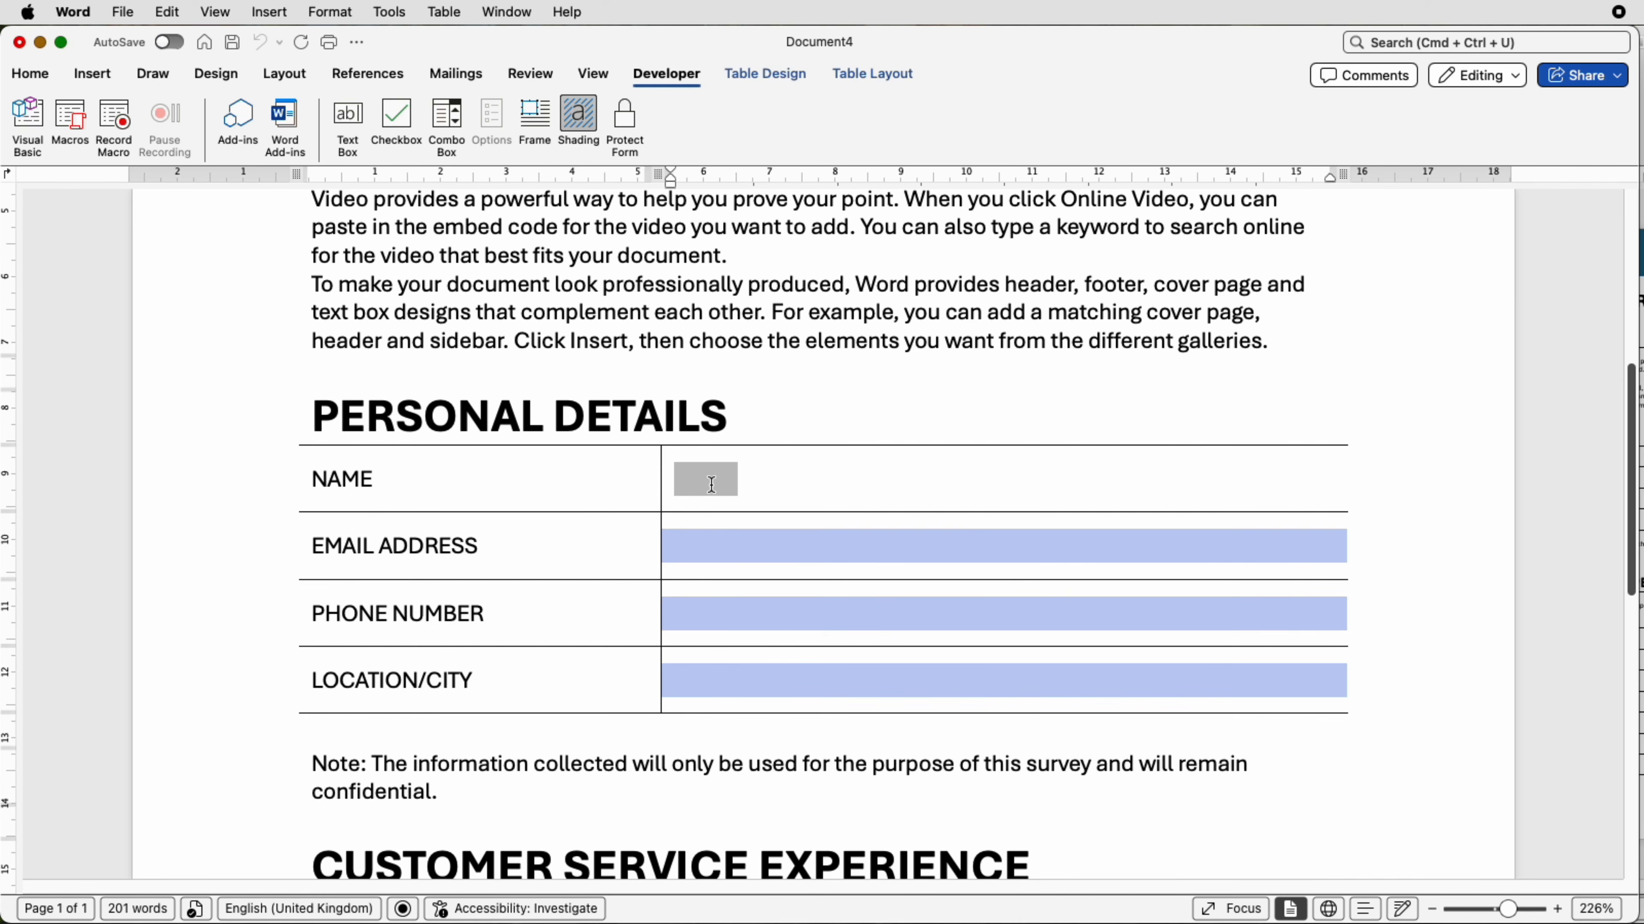
pyautogui.press('super+v')
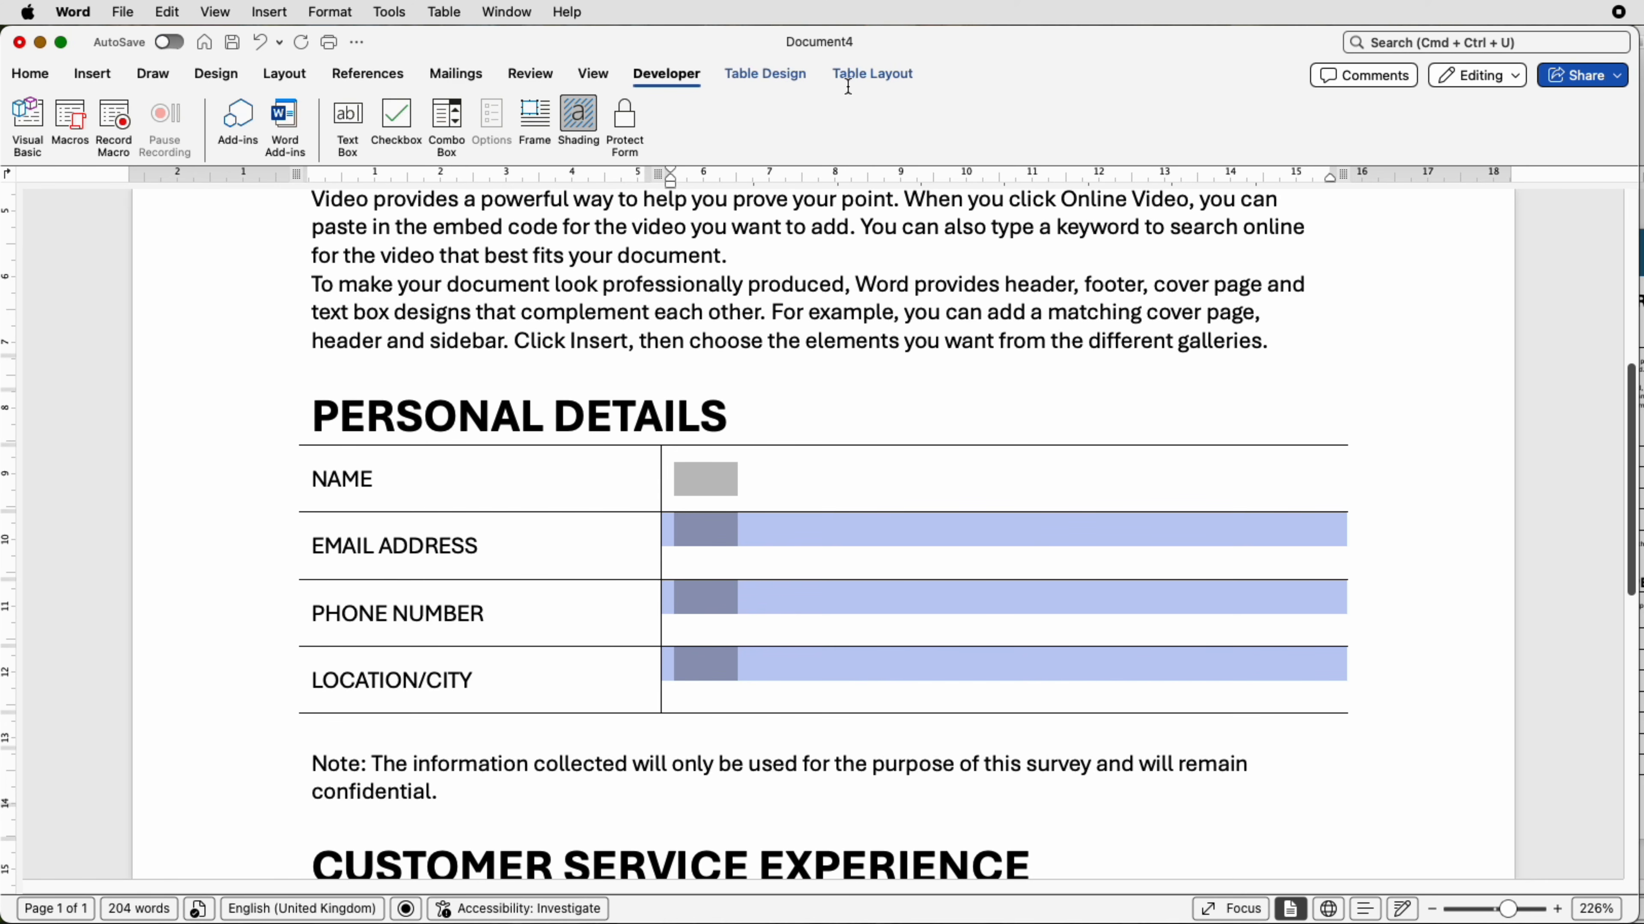
pyautogui.click(850, 73)
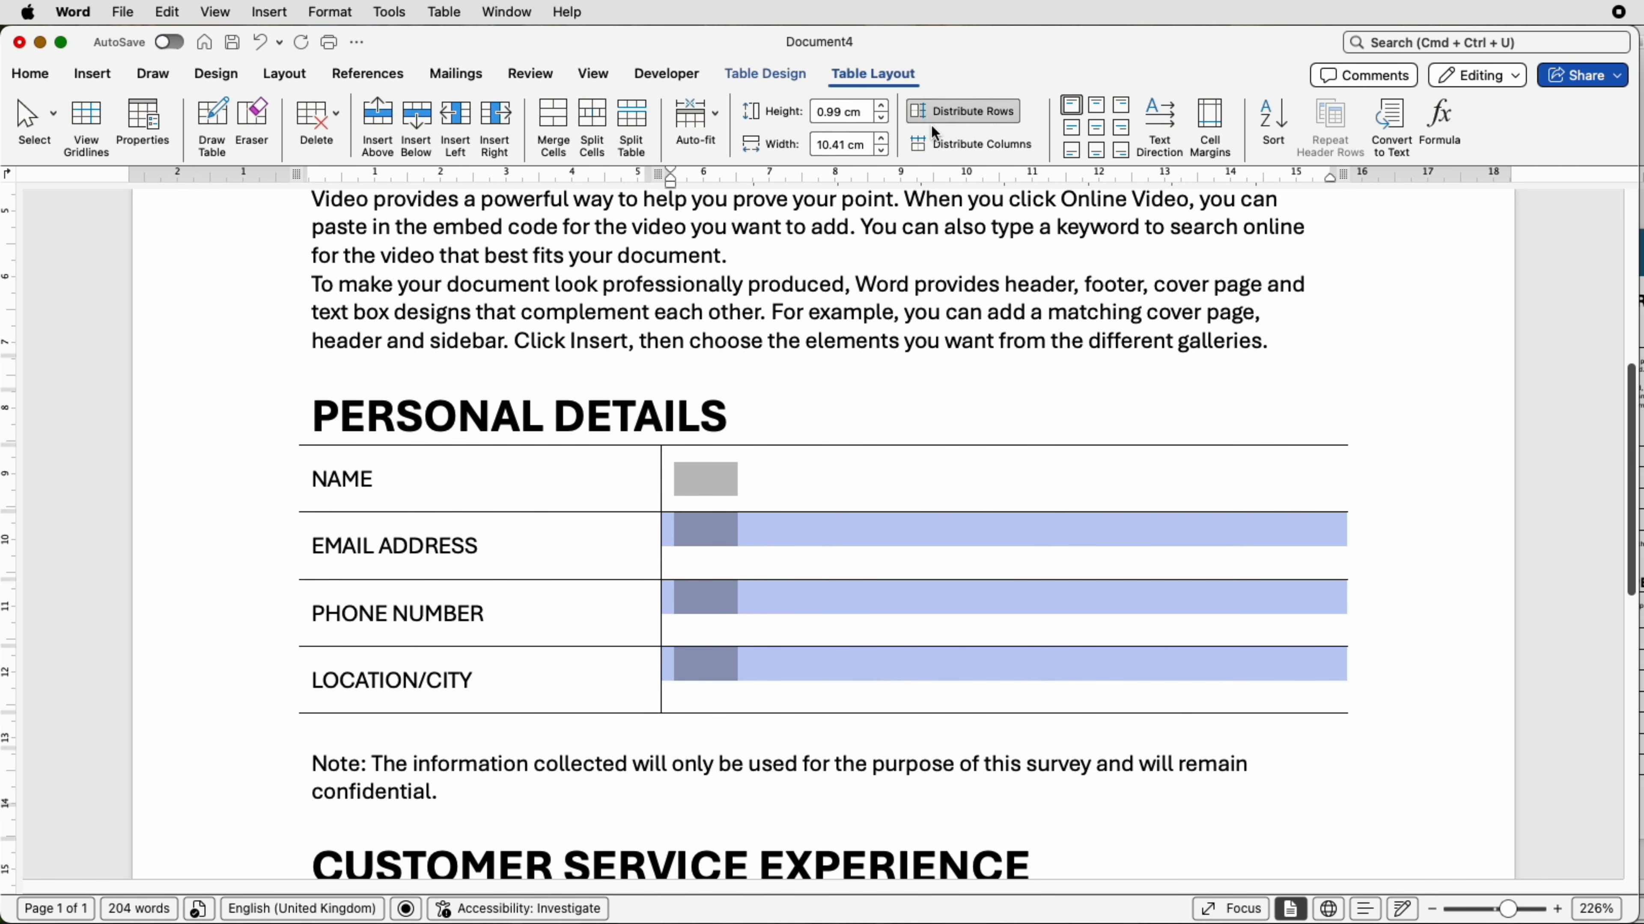
pyautogui.click(1073, 131)
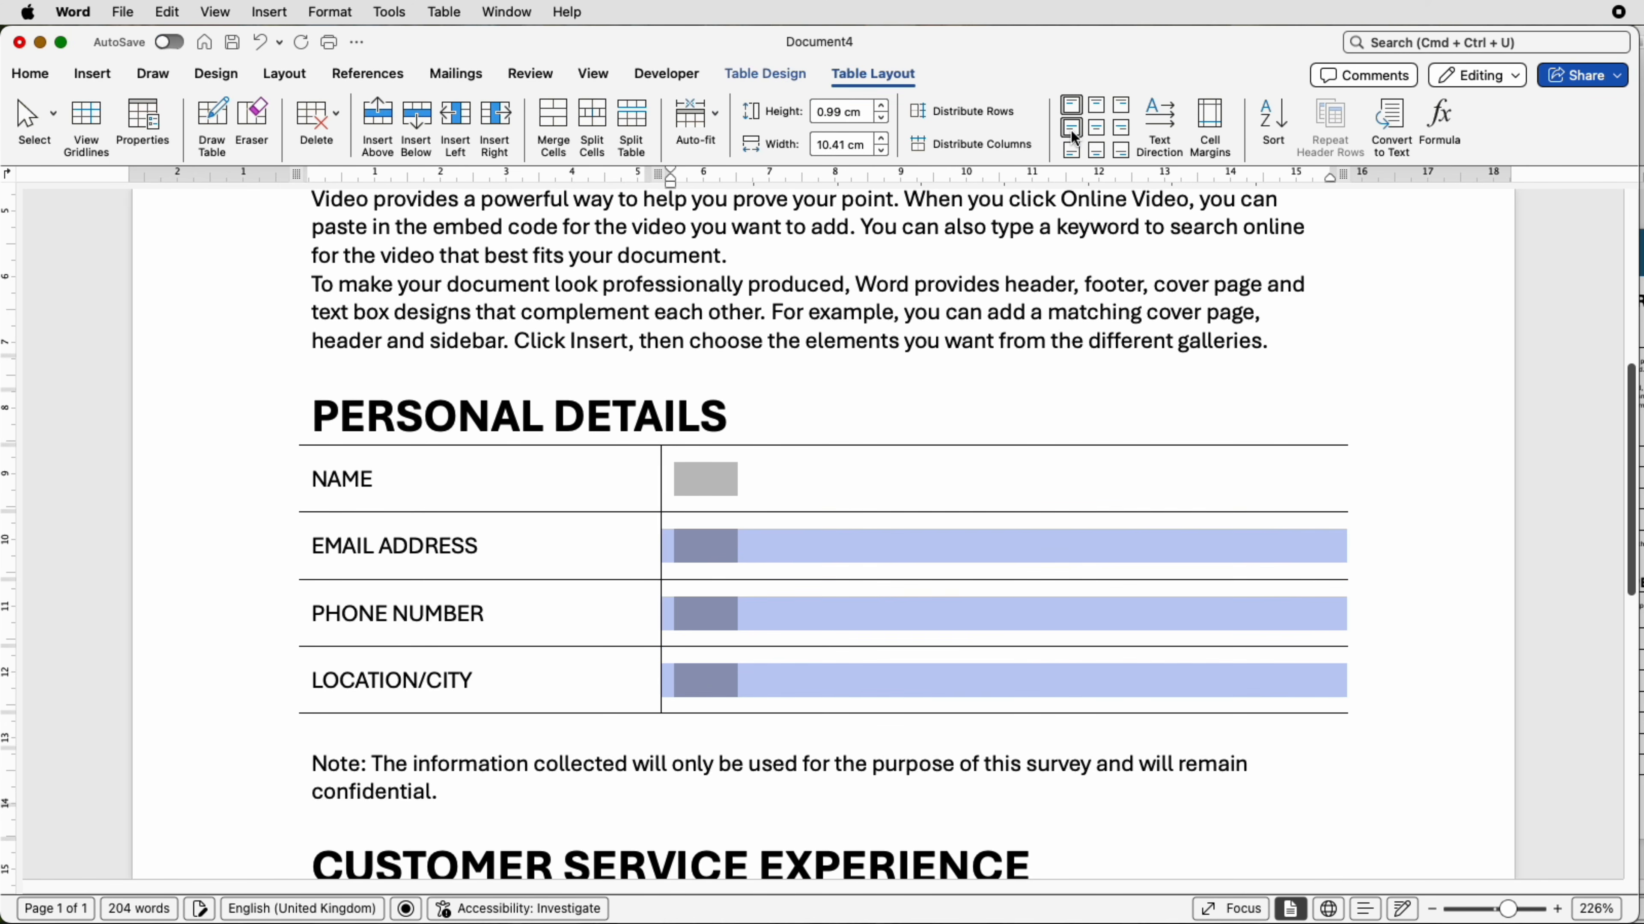
# - Insert a checkbox form field in the first rating cell of the product quality row, under 1
pyautogui.scroll(-10, 898, 504)
pyautogui.scroll(-1, 898, 504)
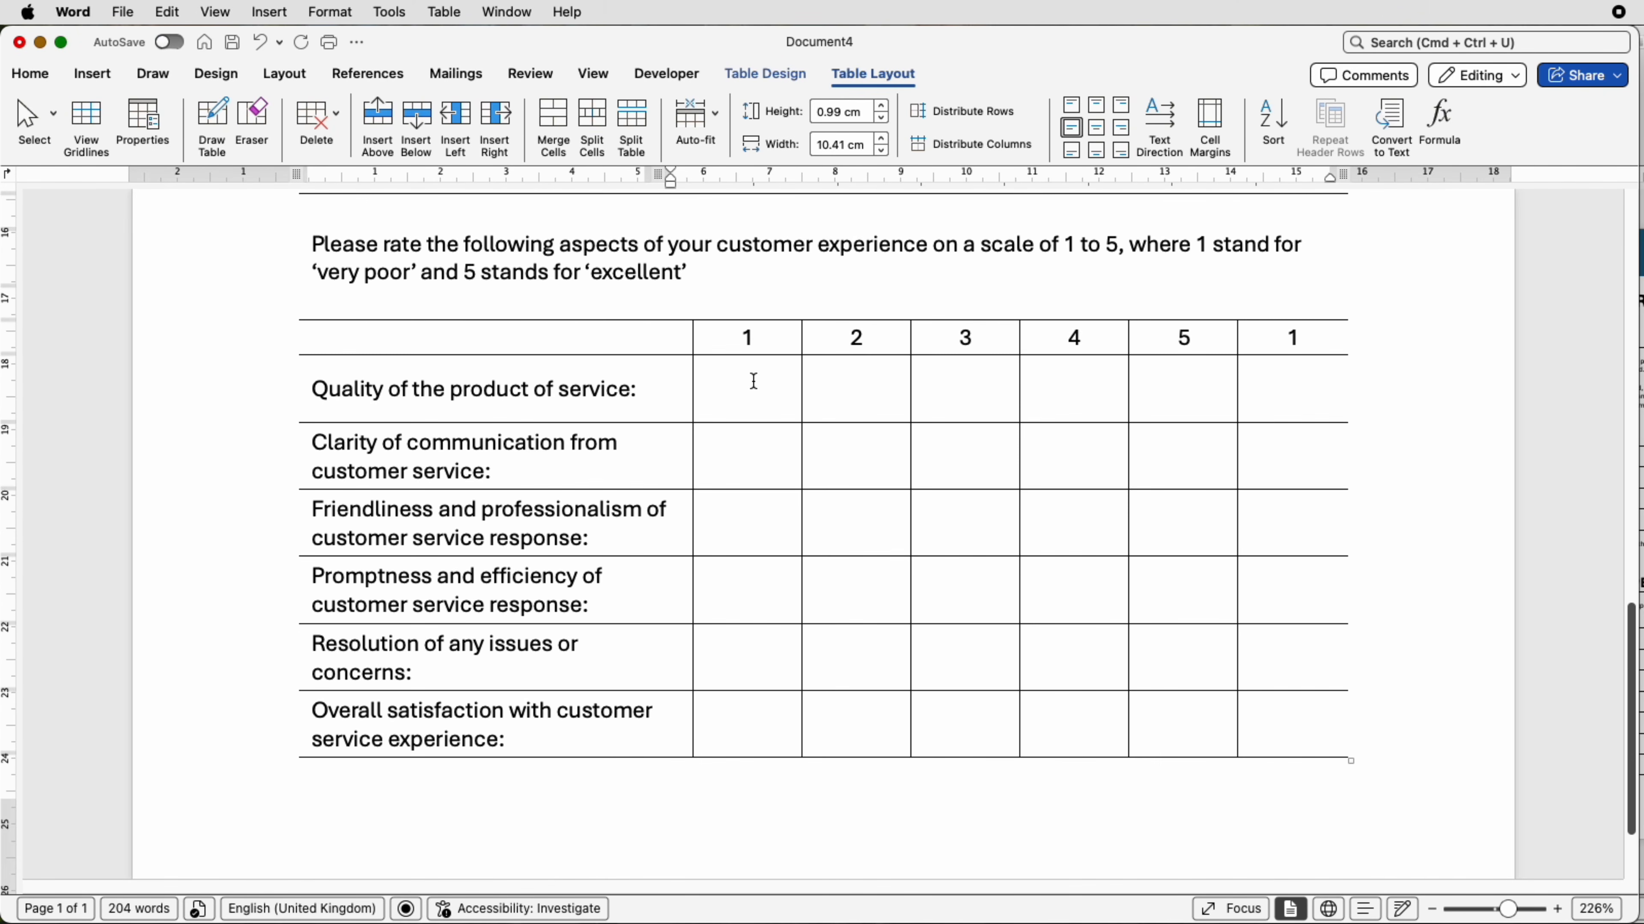
pyautogui.click(754, 382)
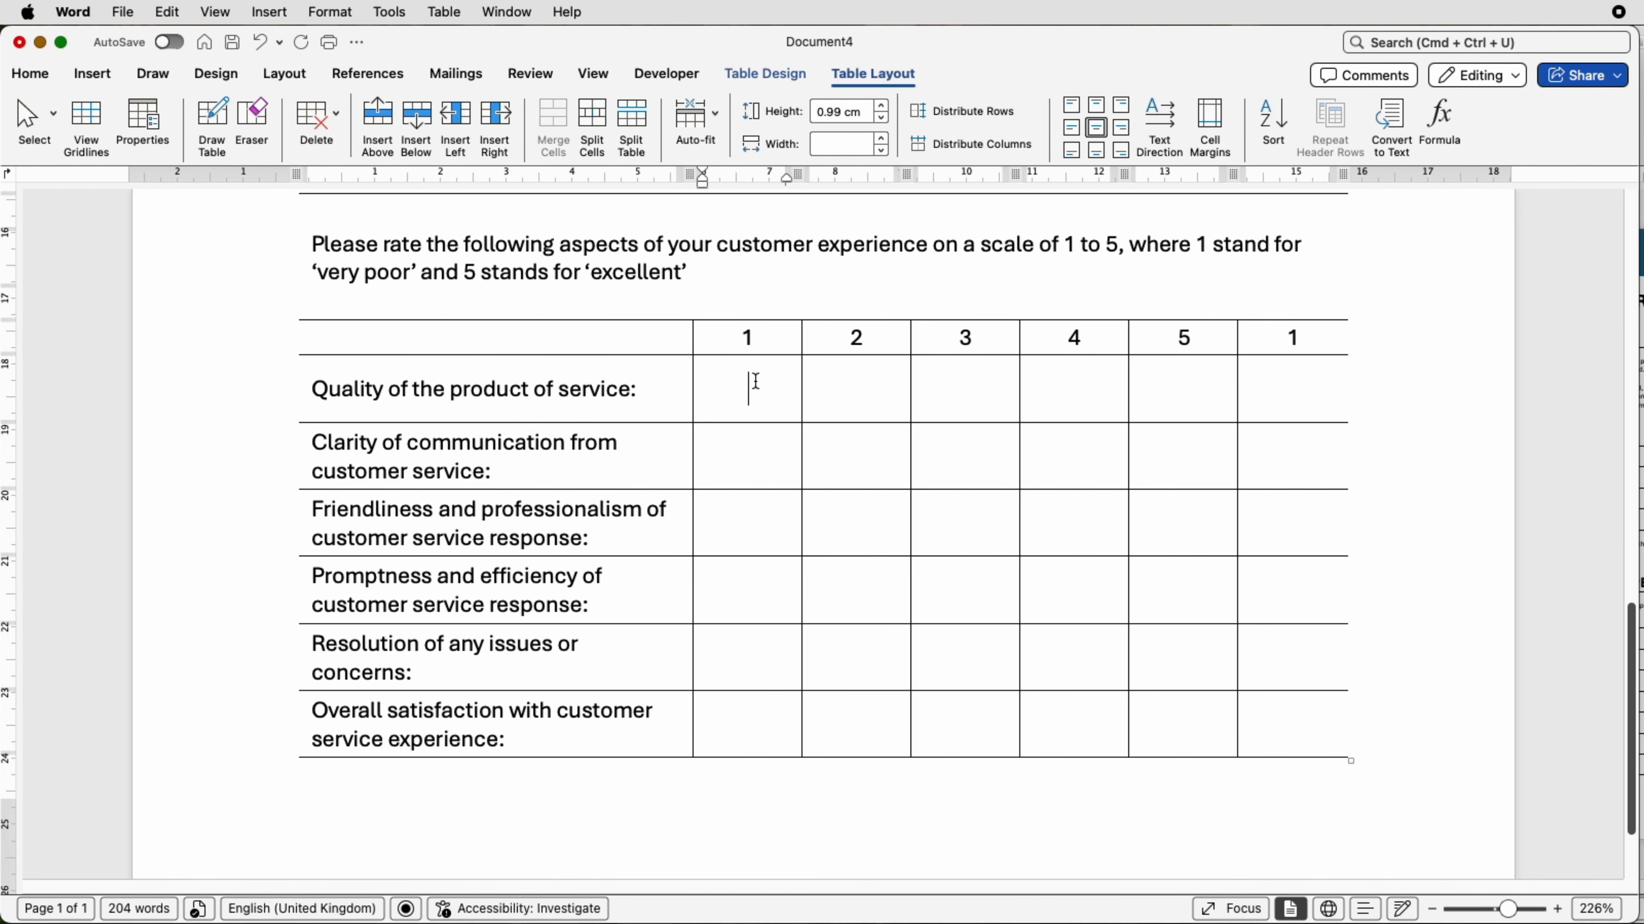
pyautogui.click(697, 77)
pyautogui.click(393, 124)
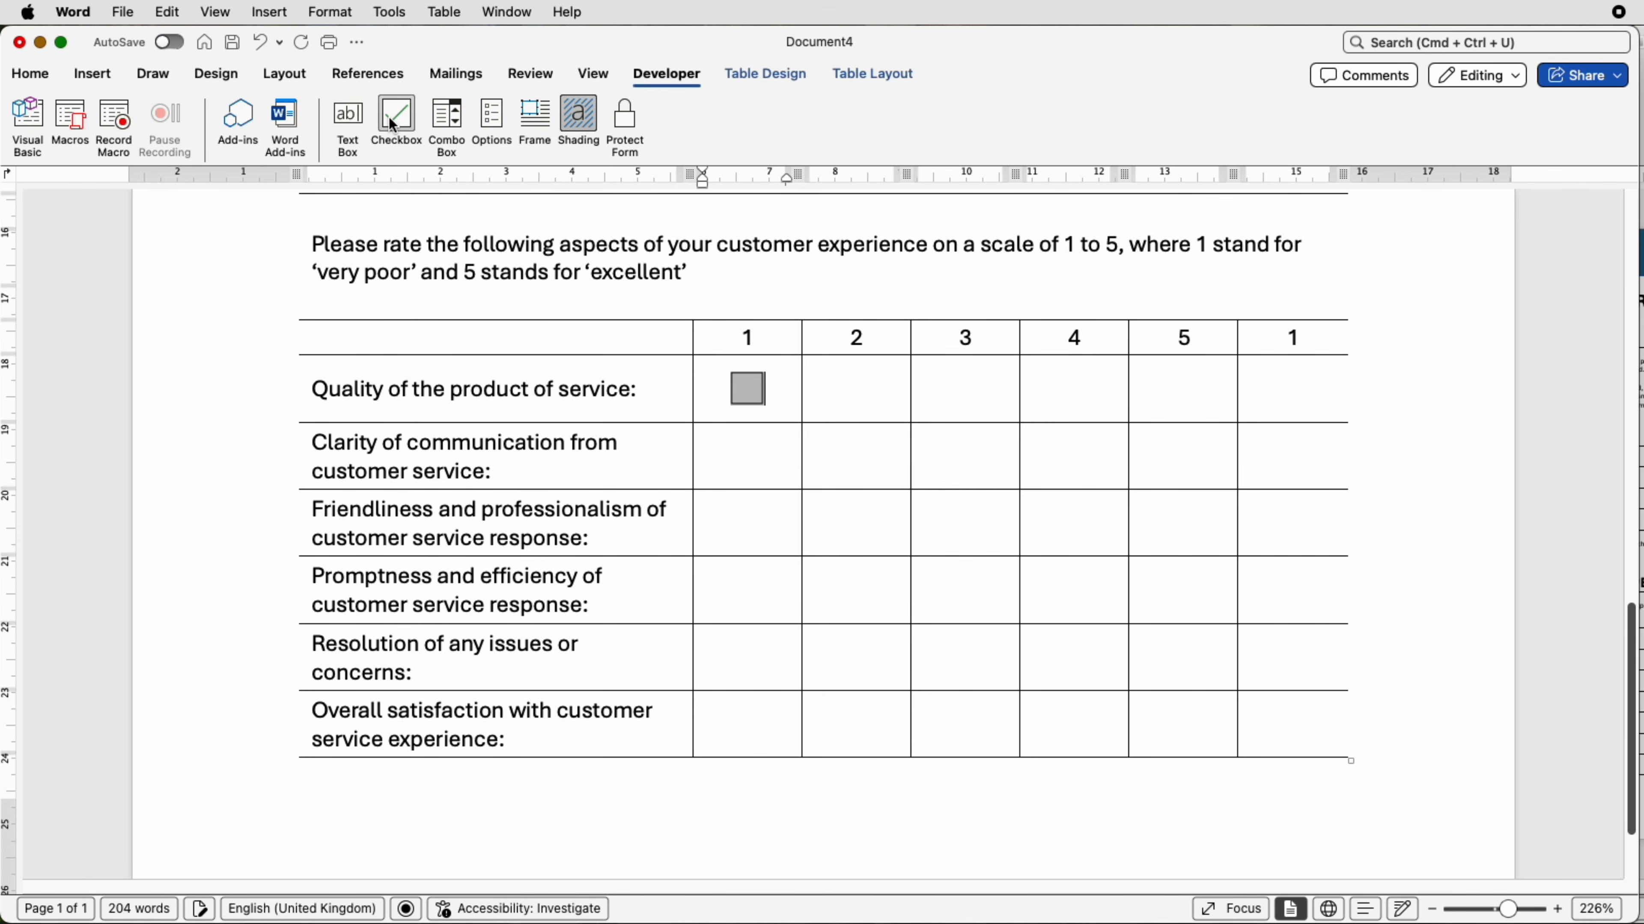
# - Copy the checkbox into all remaining empty rating cells of the customer service experience table
pyautogui.click(752, 391)
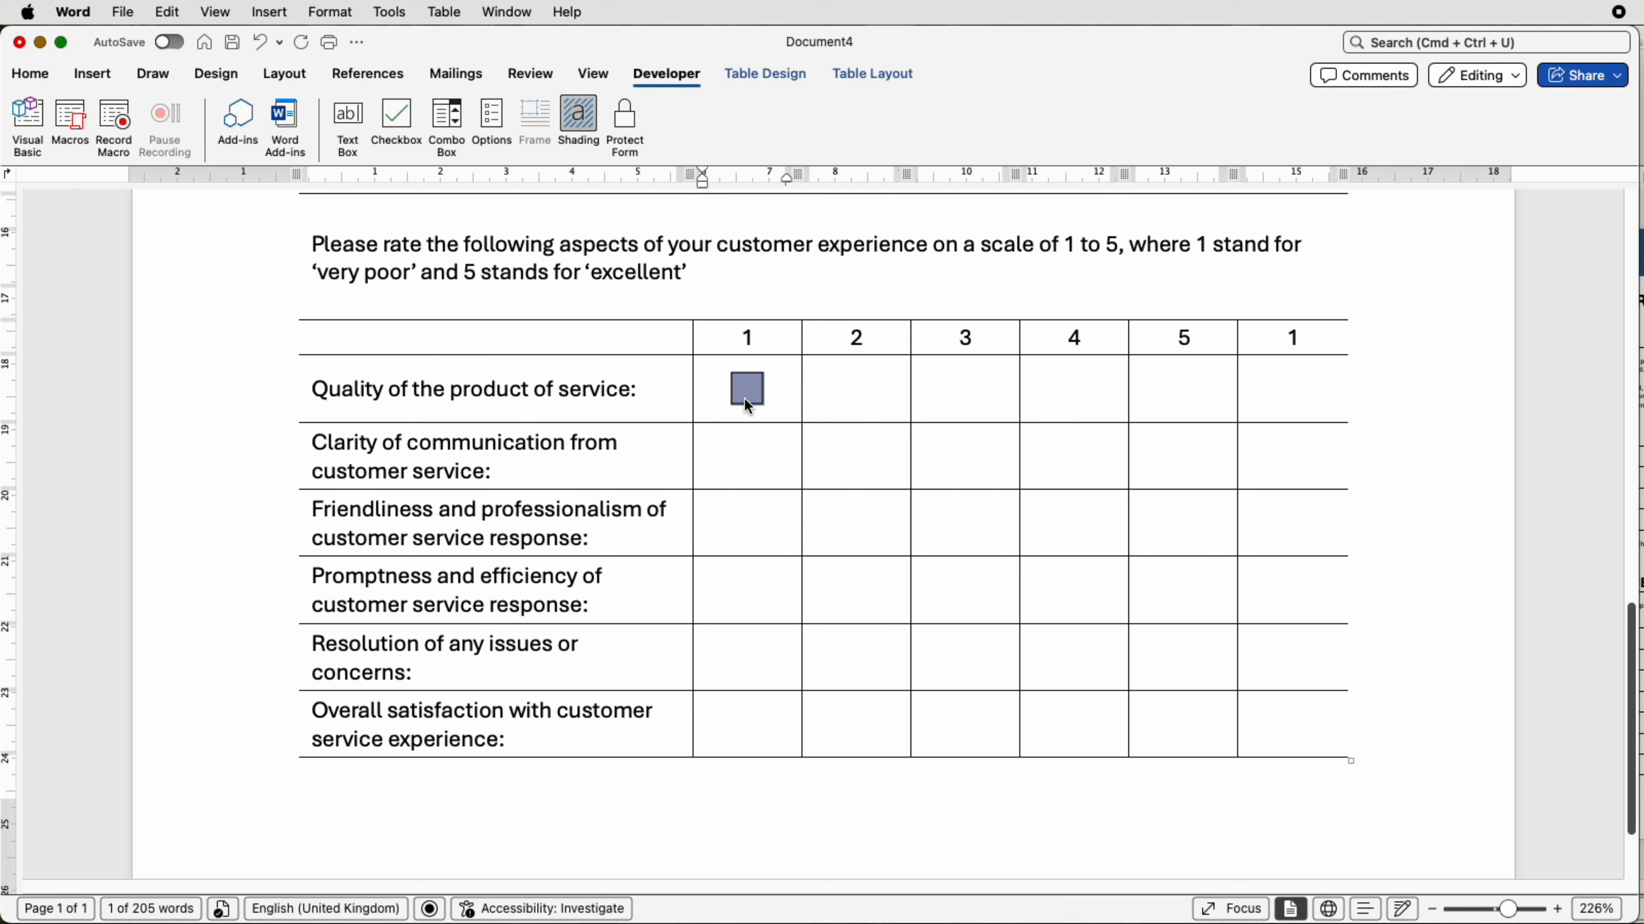
pyautogui.moveTo(853, 405); pyautogui.dragTo(1278, 714)
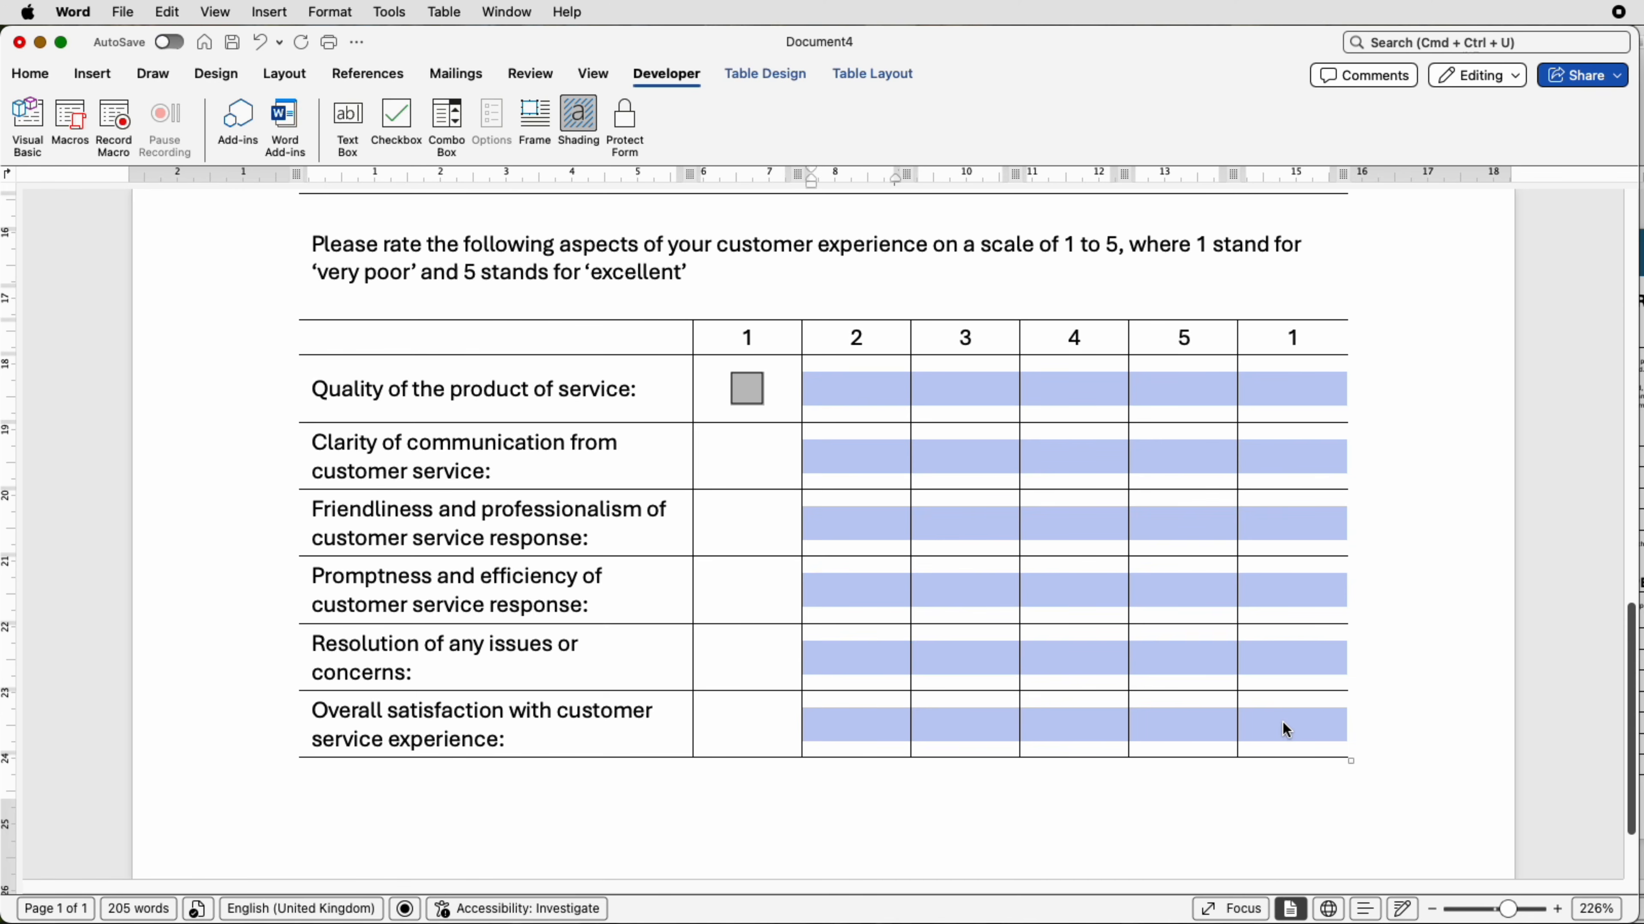
pyautogui.press('super+v')
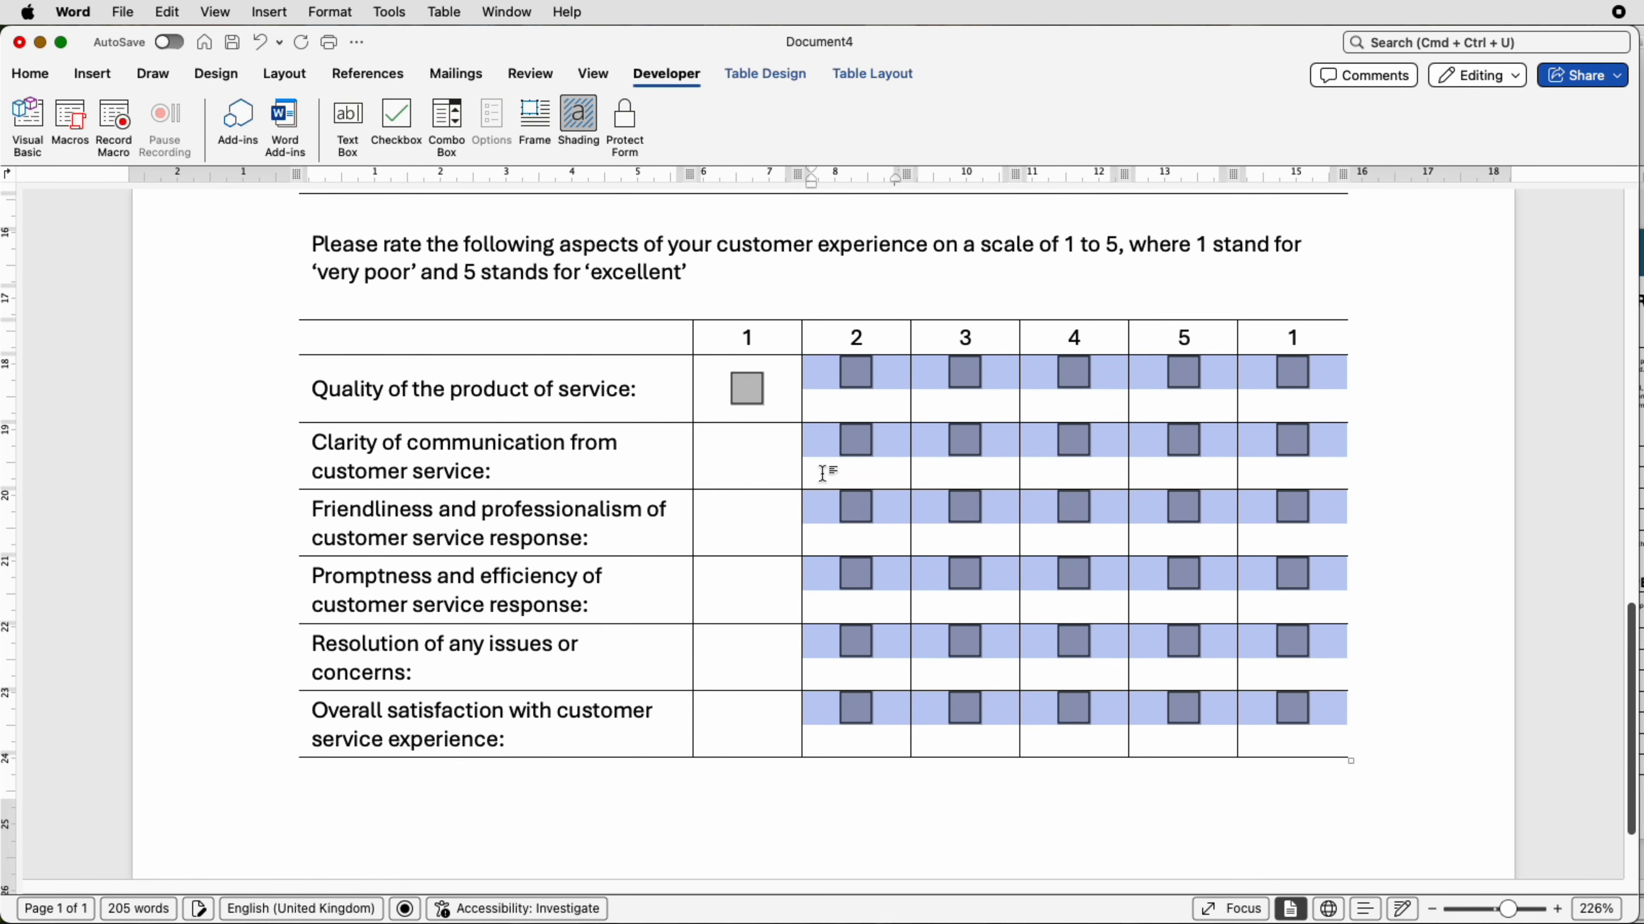
pyautogui.moveTo(776, 464); pyautogui.dragTo(777, 716)
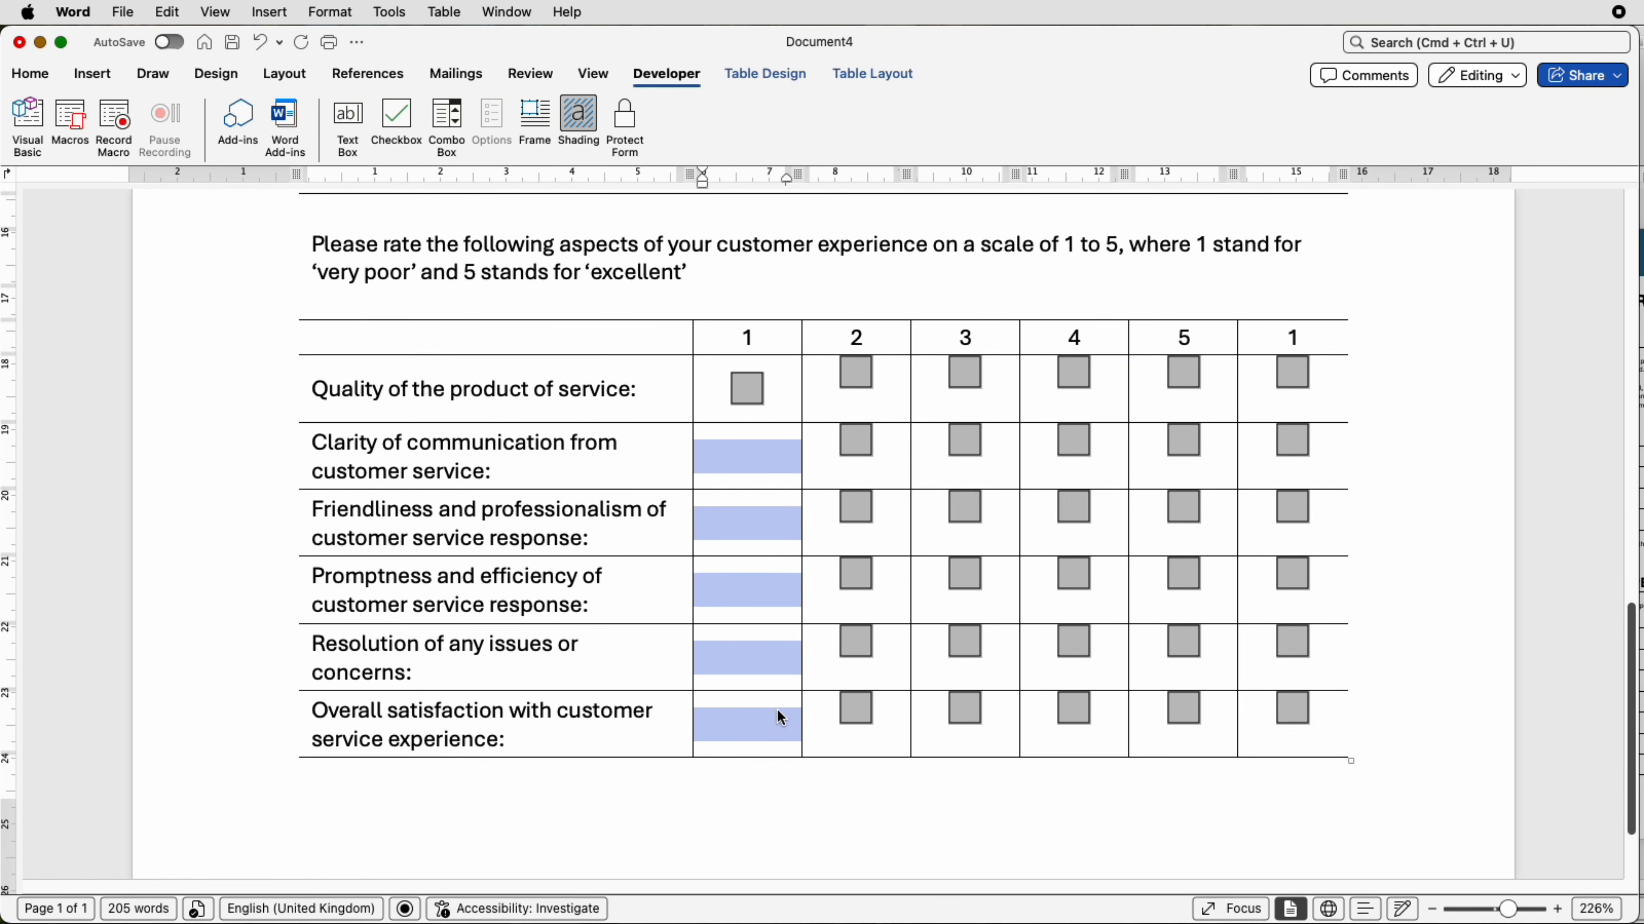
pyautogui.press('super+v')
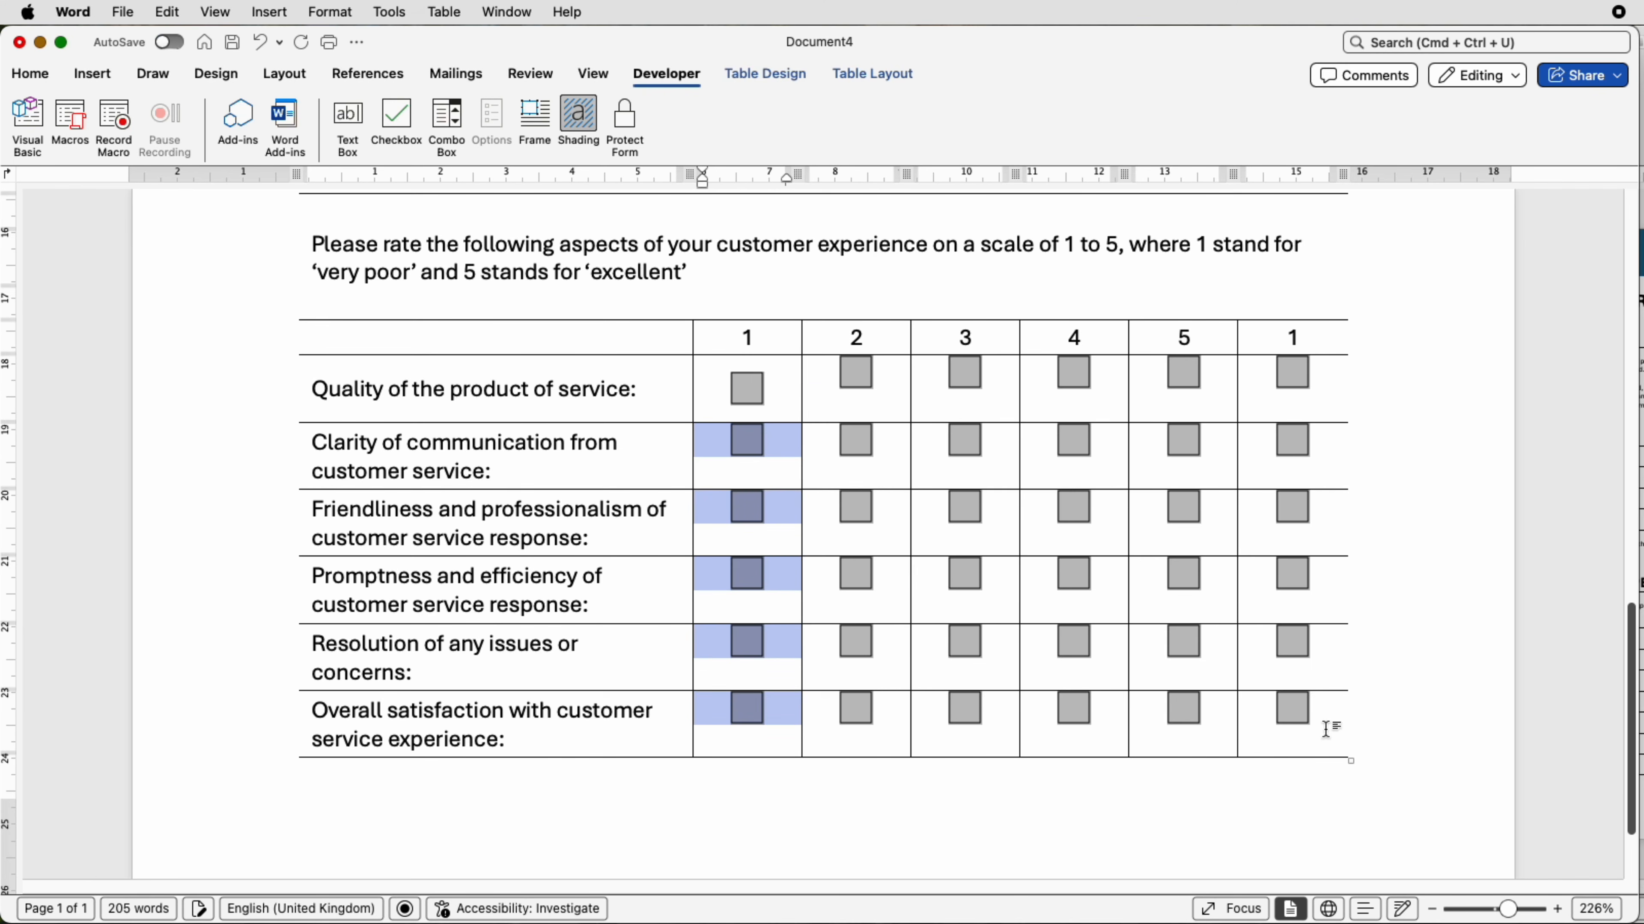
# - Centre all the rating checkboxes horizontally and vertically within their cells
pyautogui.moveTo(1328, 723); pyautogui.dragTo(782, 404)
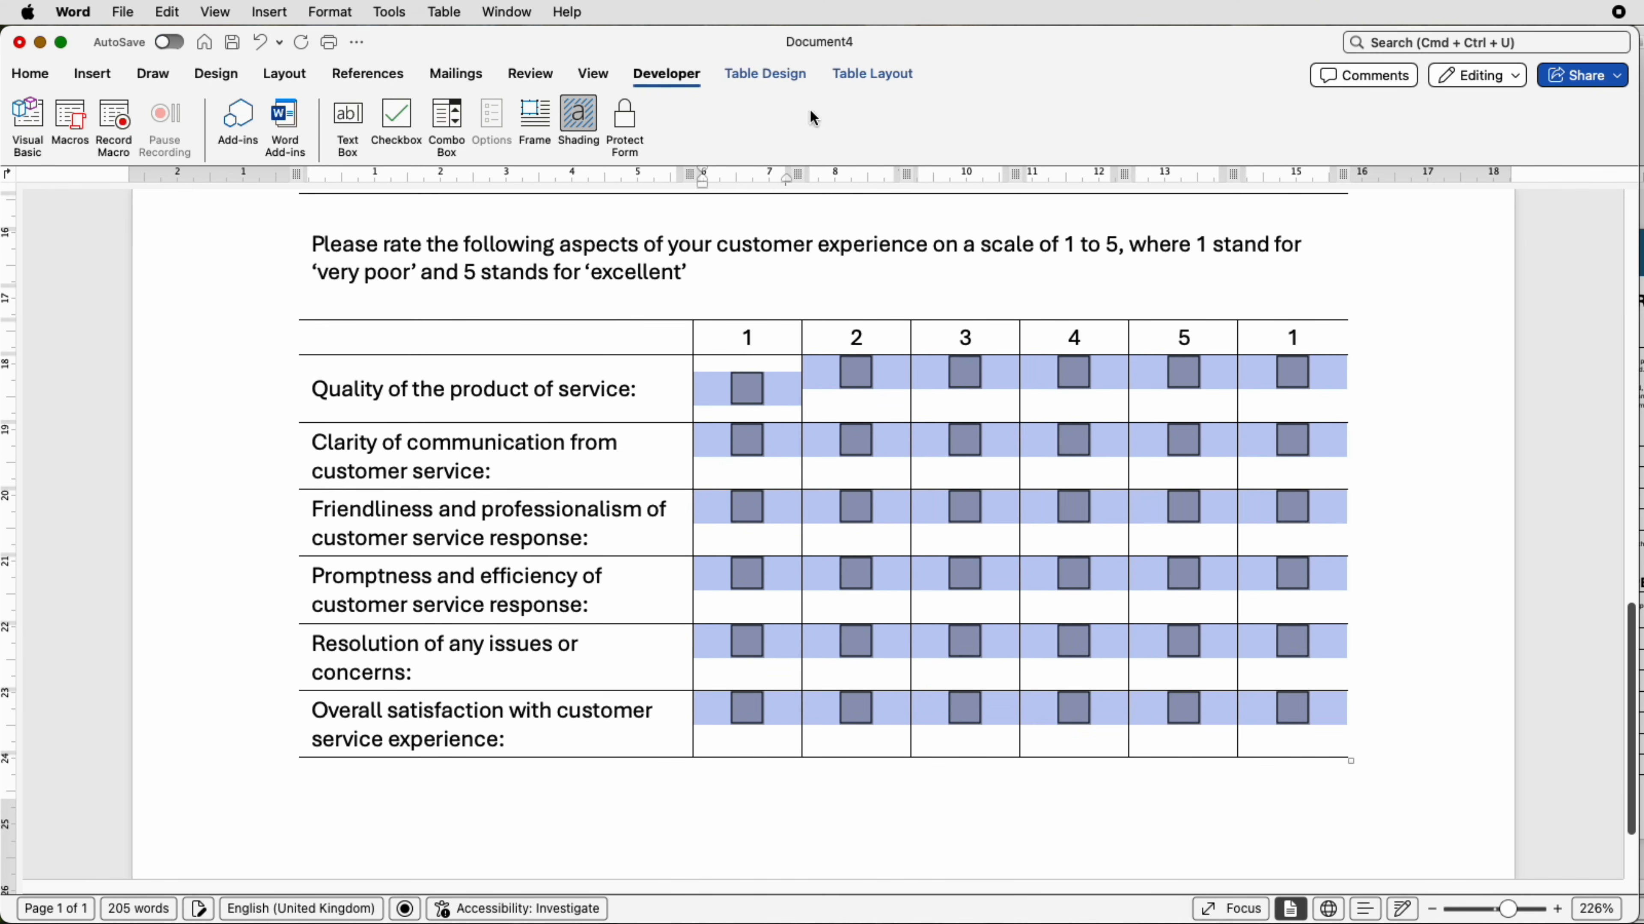
pyautogui.click(847, 75)
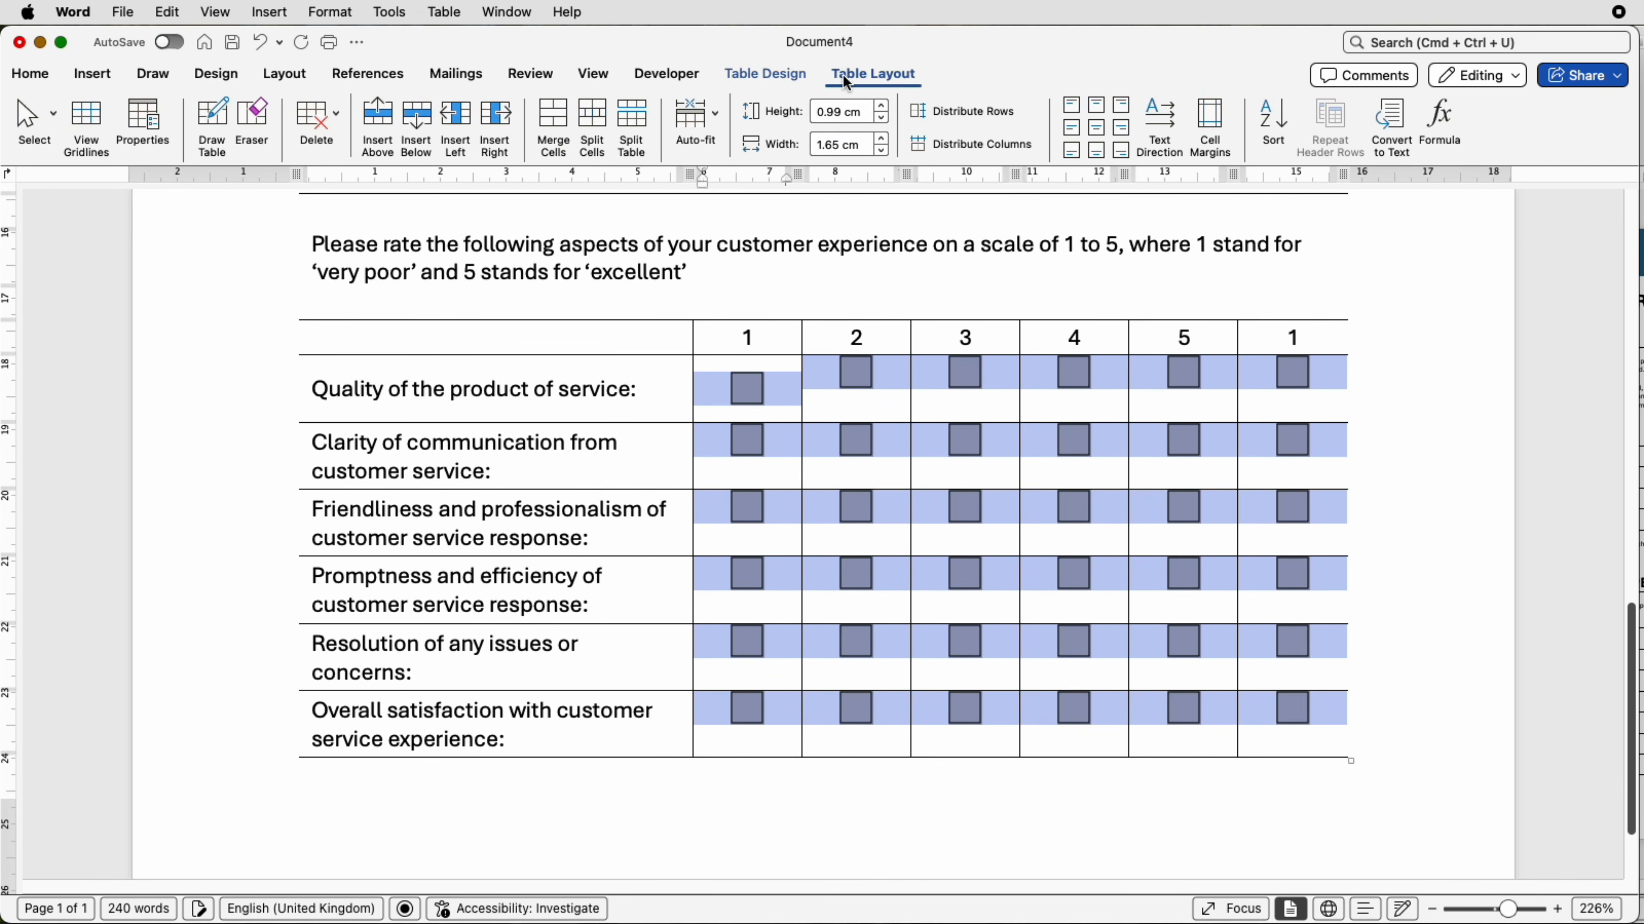
pyautogui.click(1098, 128)
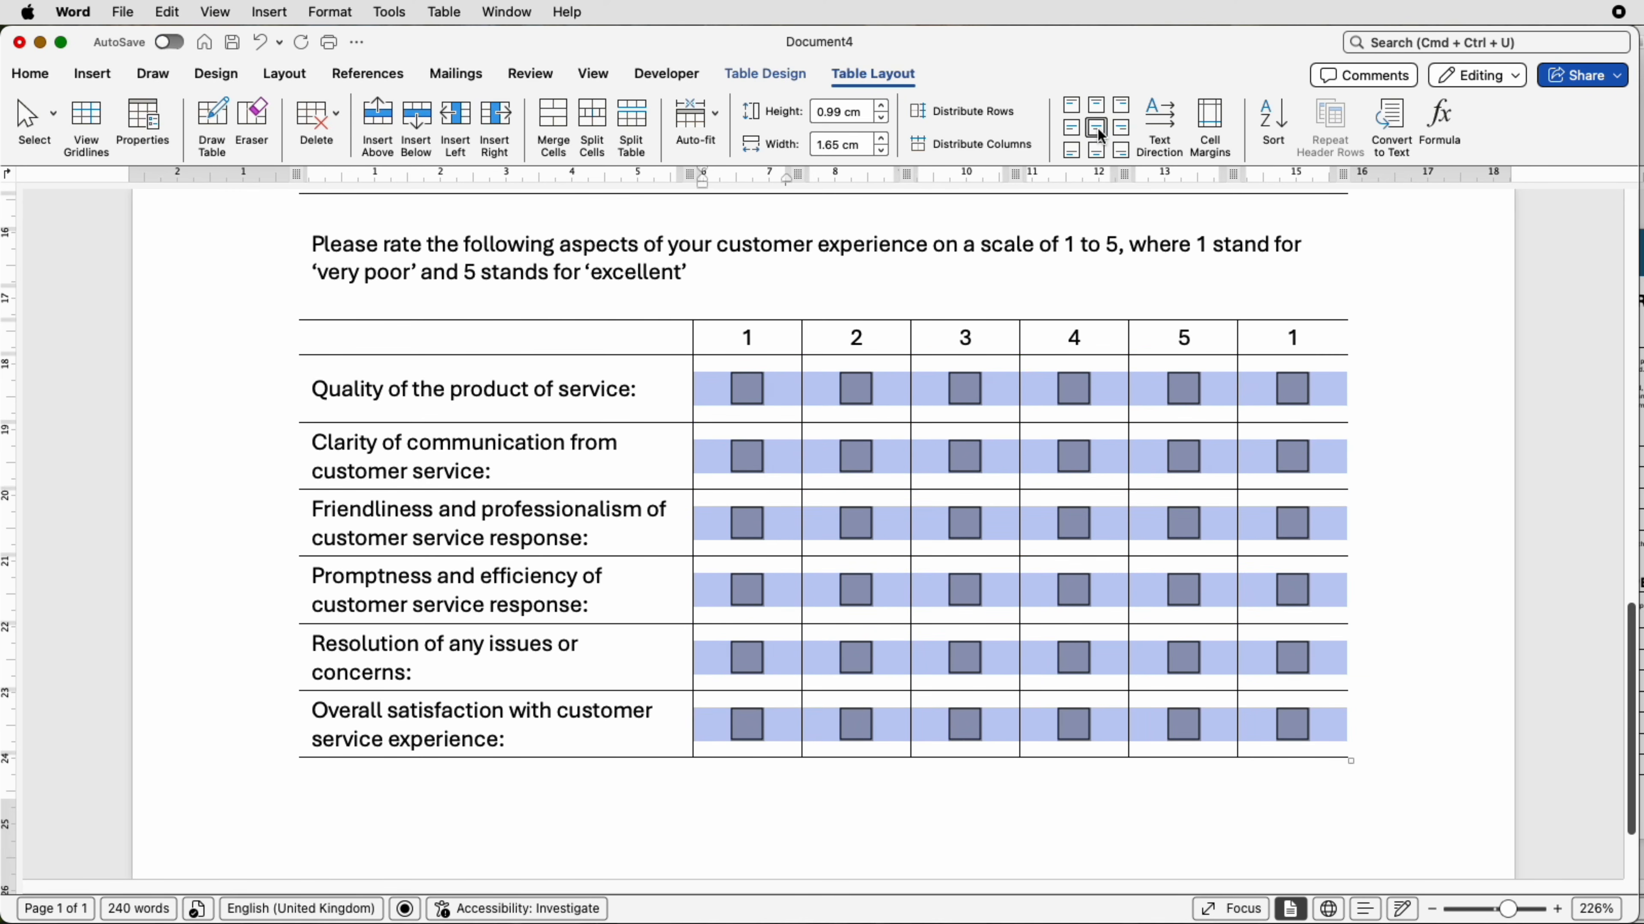
# - Test the protected form by selecting the NAME field and ticking and clearing the last product quality checkbox, ending with the form unprotected
pyautogui.click(691, 85)
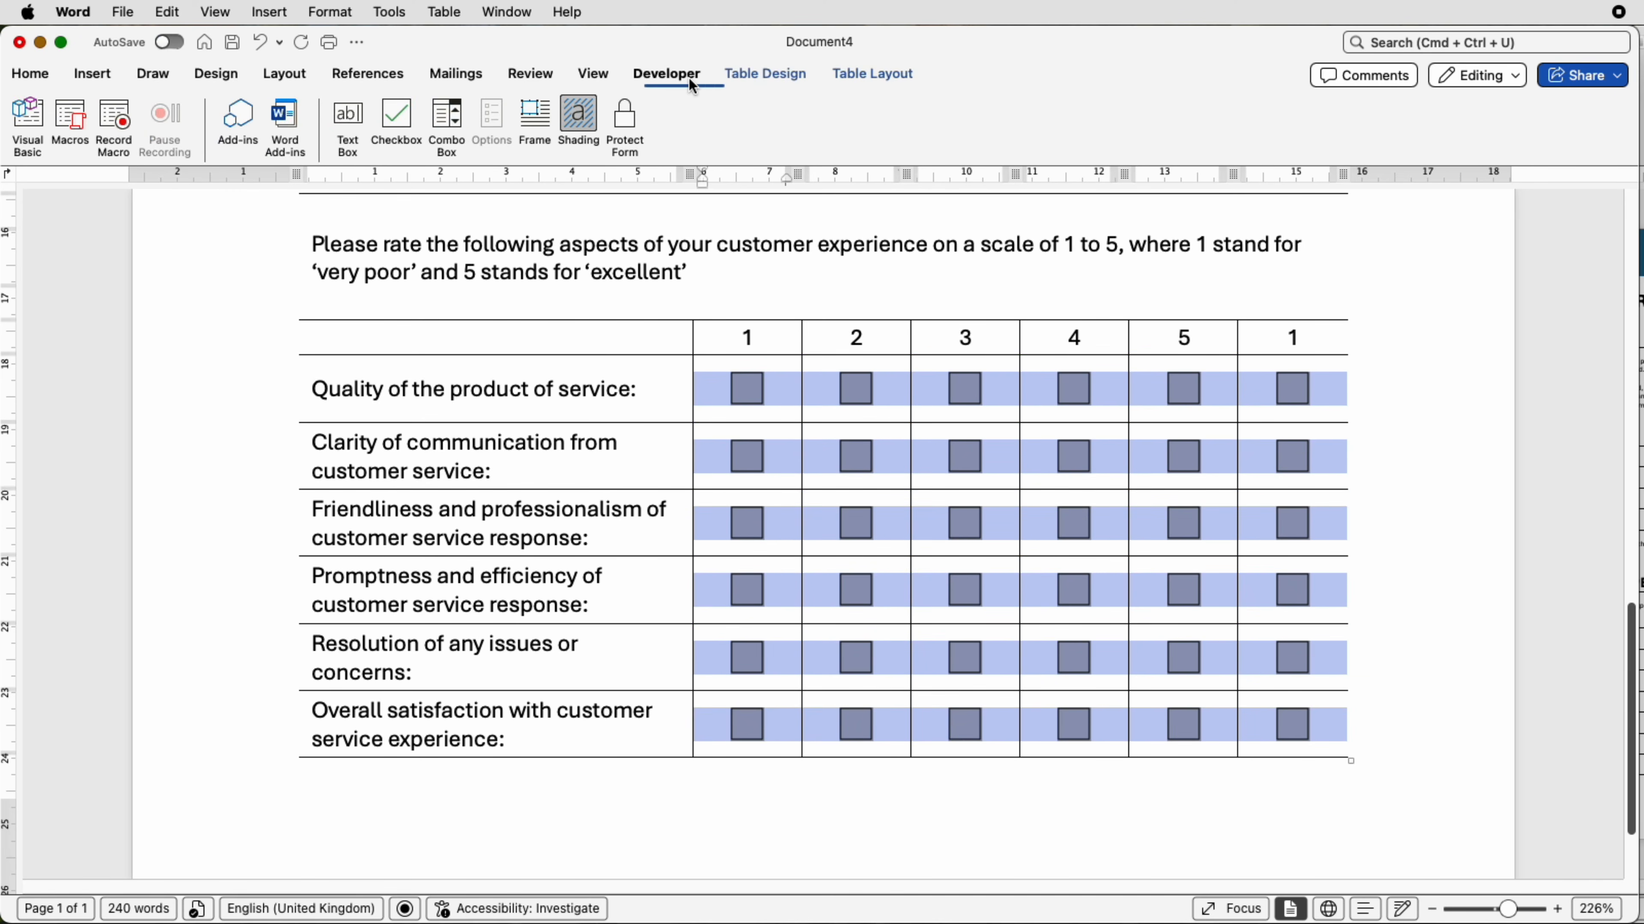
pyautogui.click(625, 123)
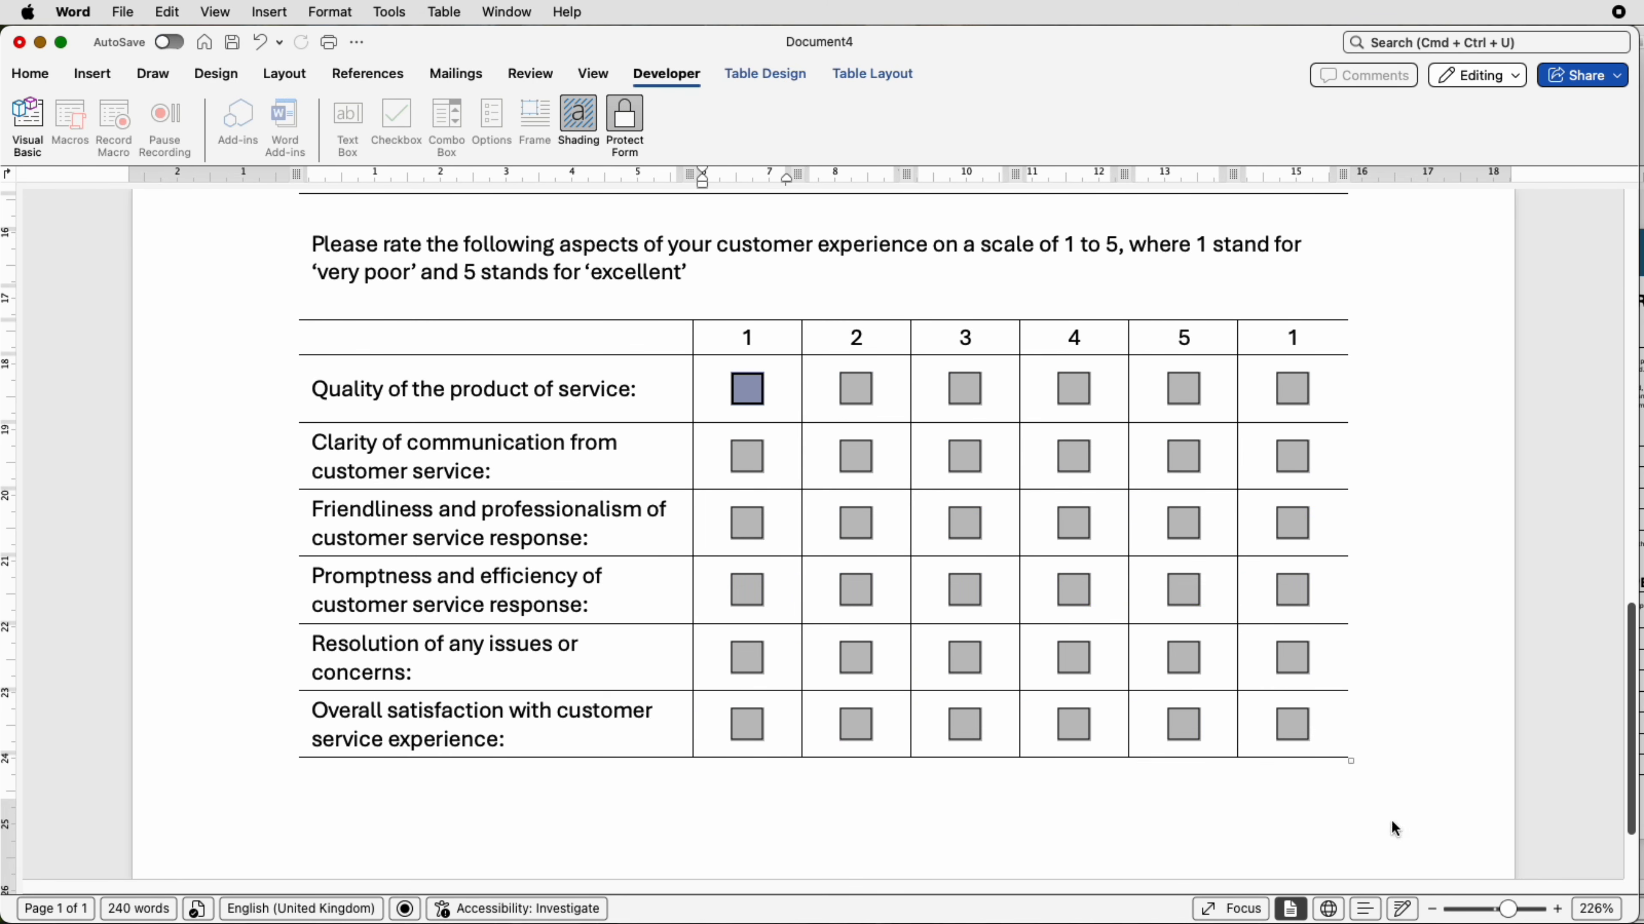
pyautogui.moveTo(1508, 910); pyautogui.dragTo(1482, 913)
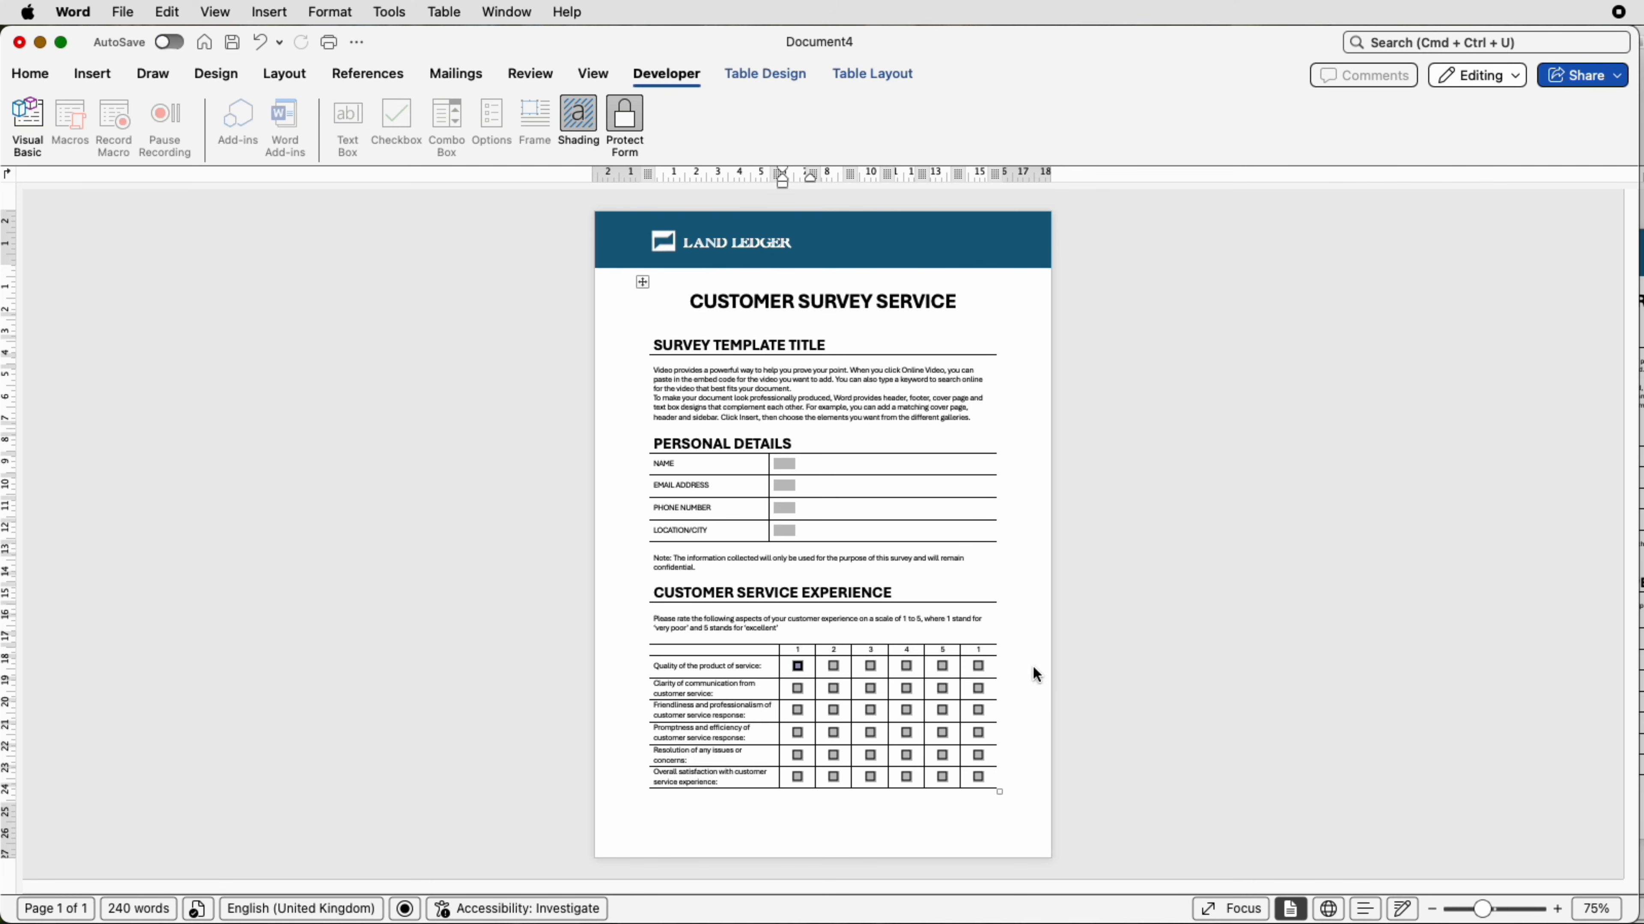
pyautogui.click(785, 465)
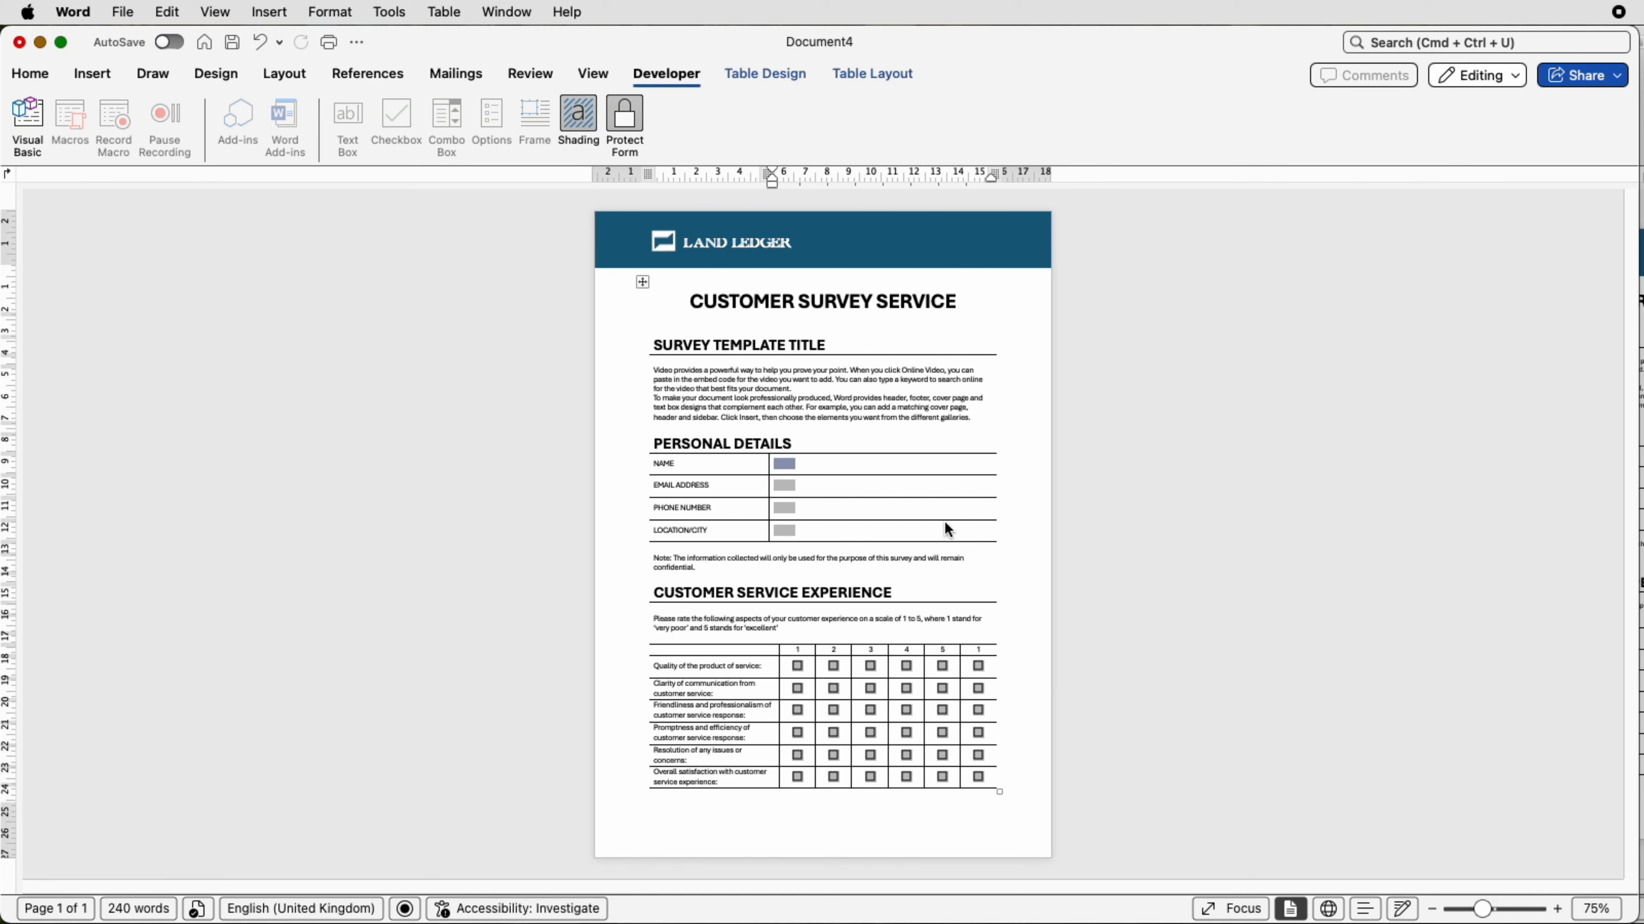
pyautogui.click(976, 665)
pyautogui.press('Tab')
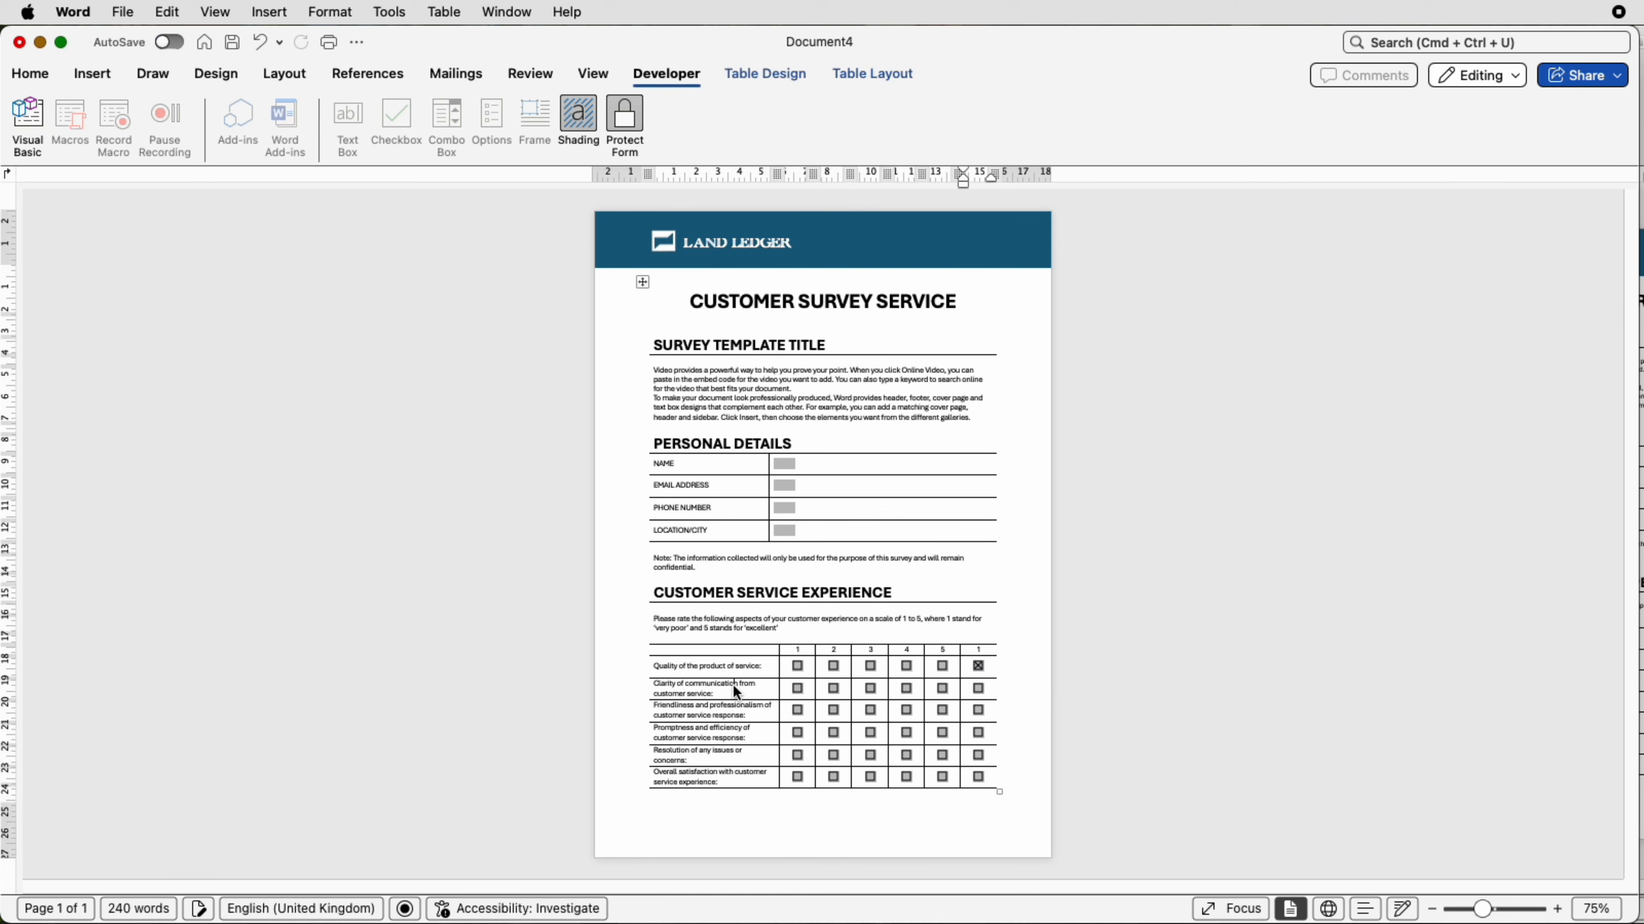
pyautogui.click(977, 668)
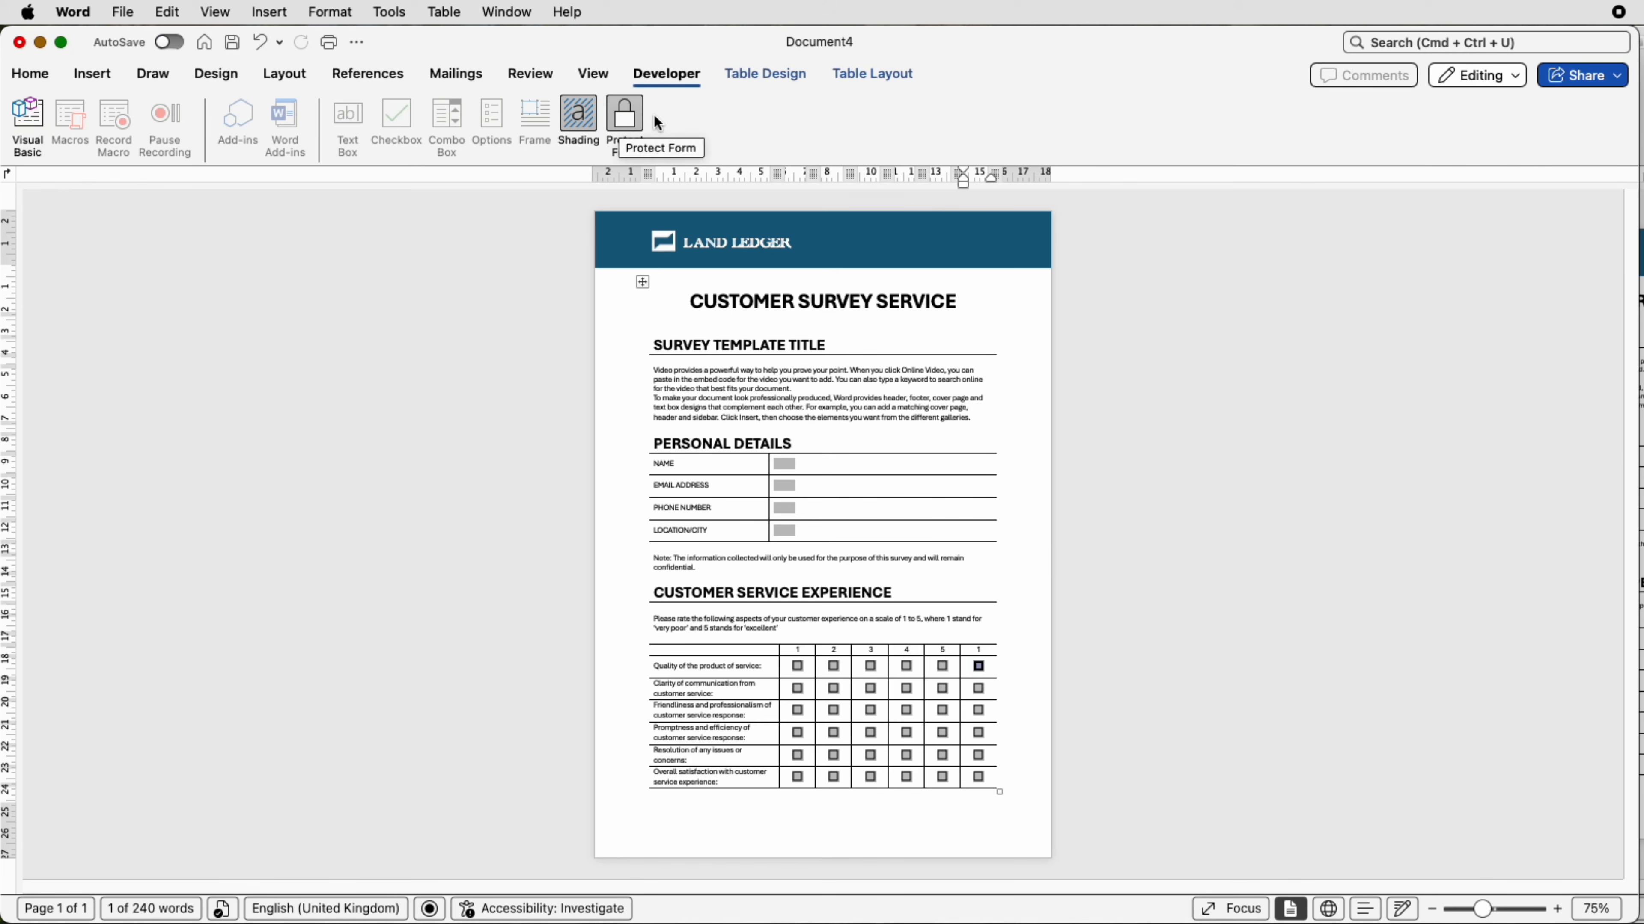
pyautogui.click(628, 121)
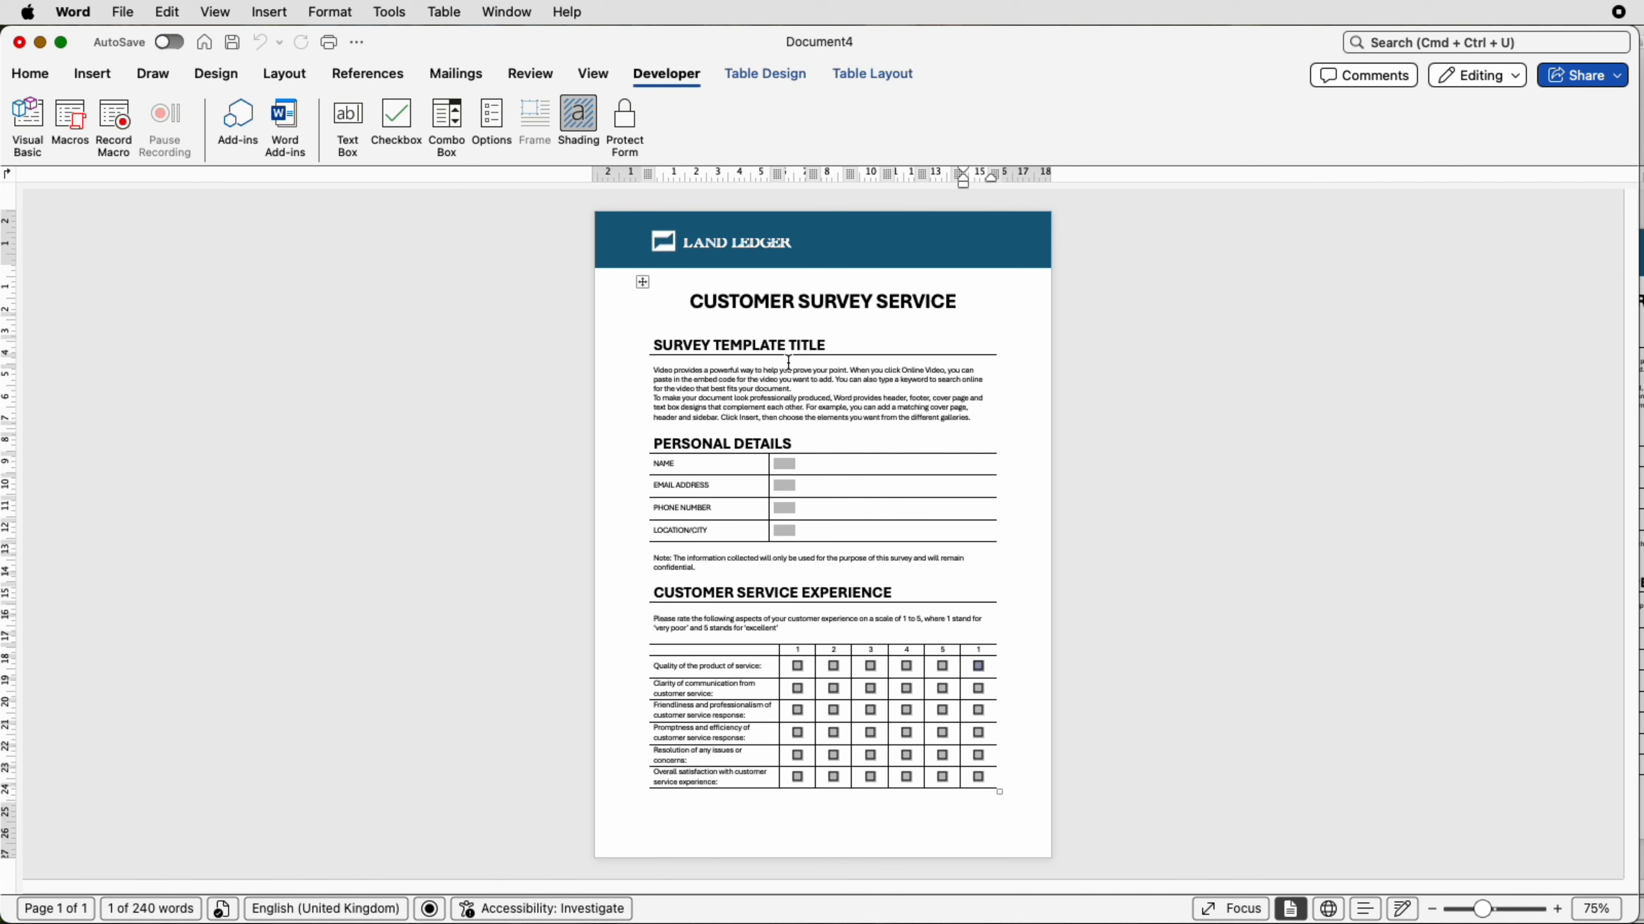
# - Check the file formats offered for saving a copy of the form, leaving without saving
pyautogui.click(124, 14)
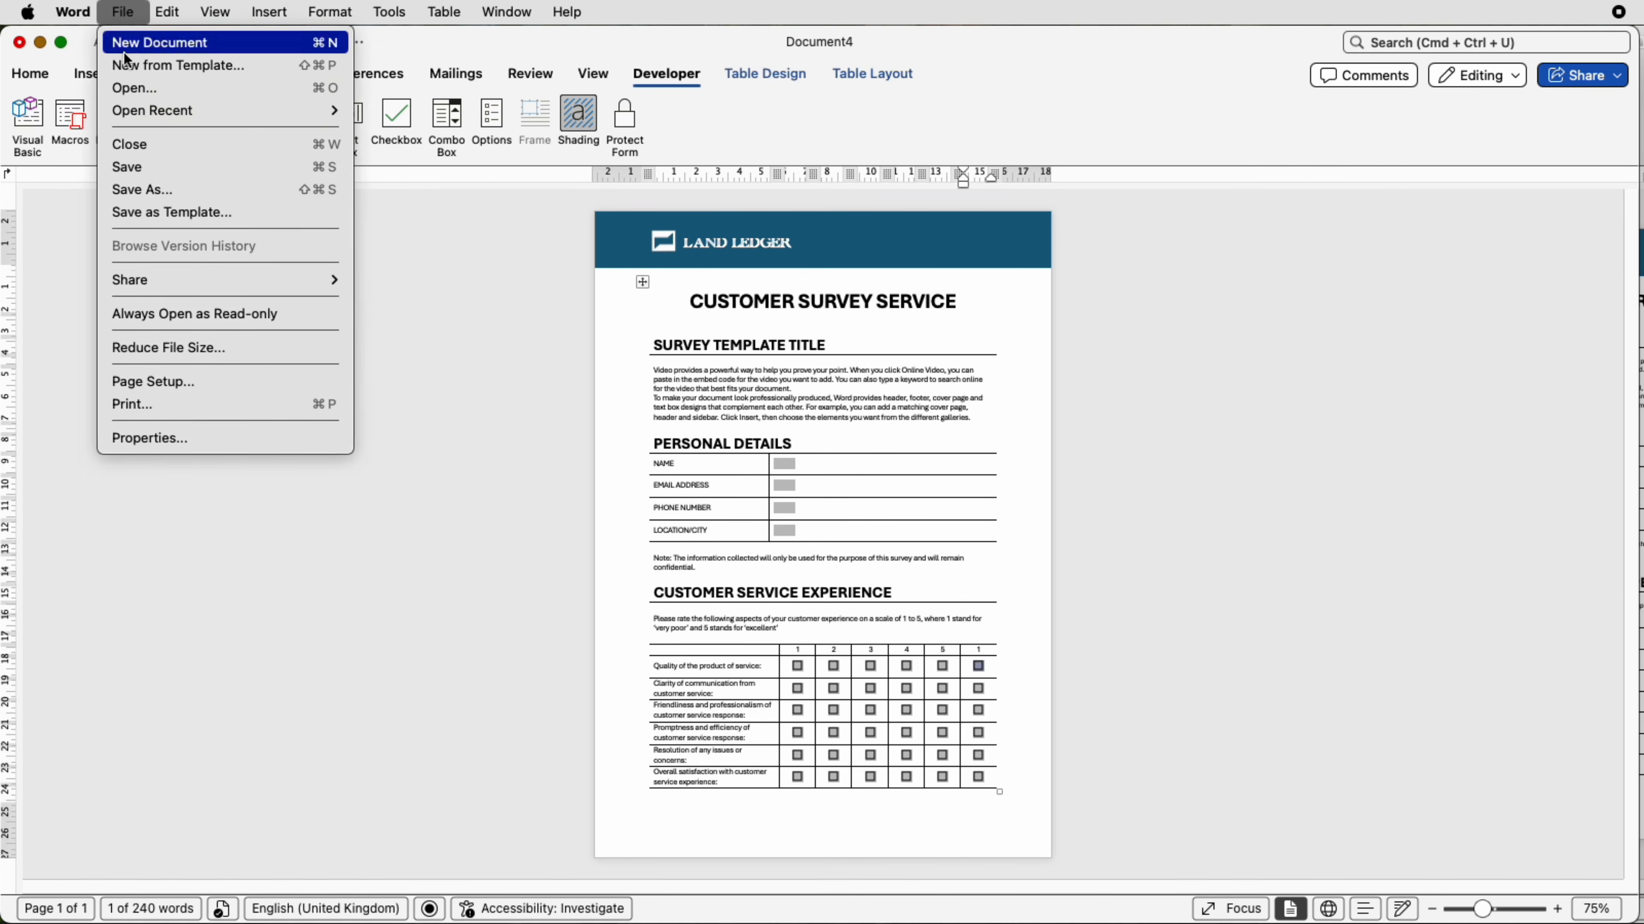
pyautogui.click(143, 190)
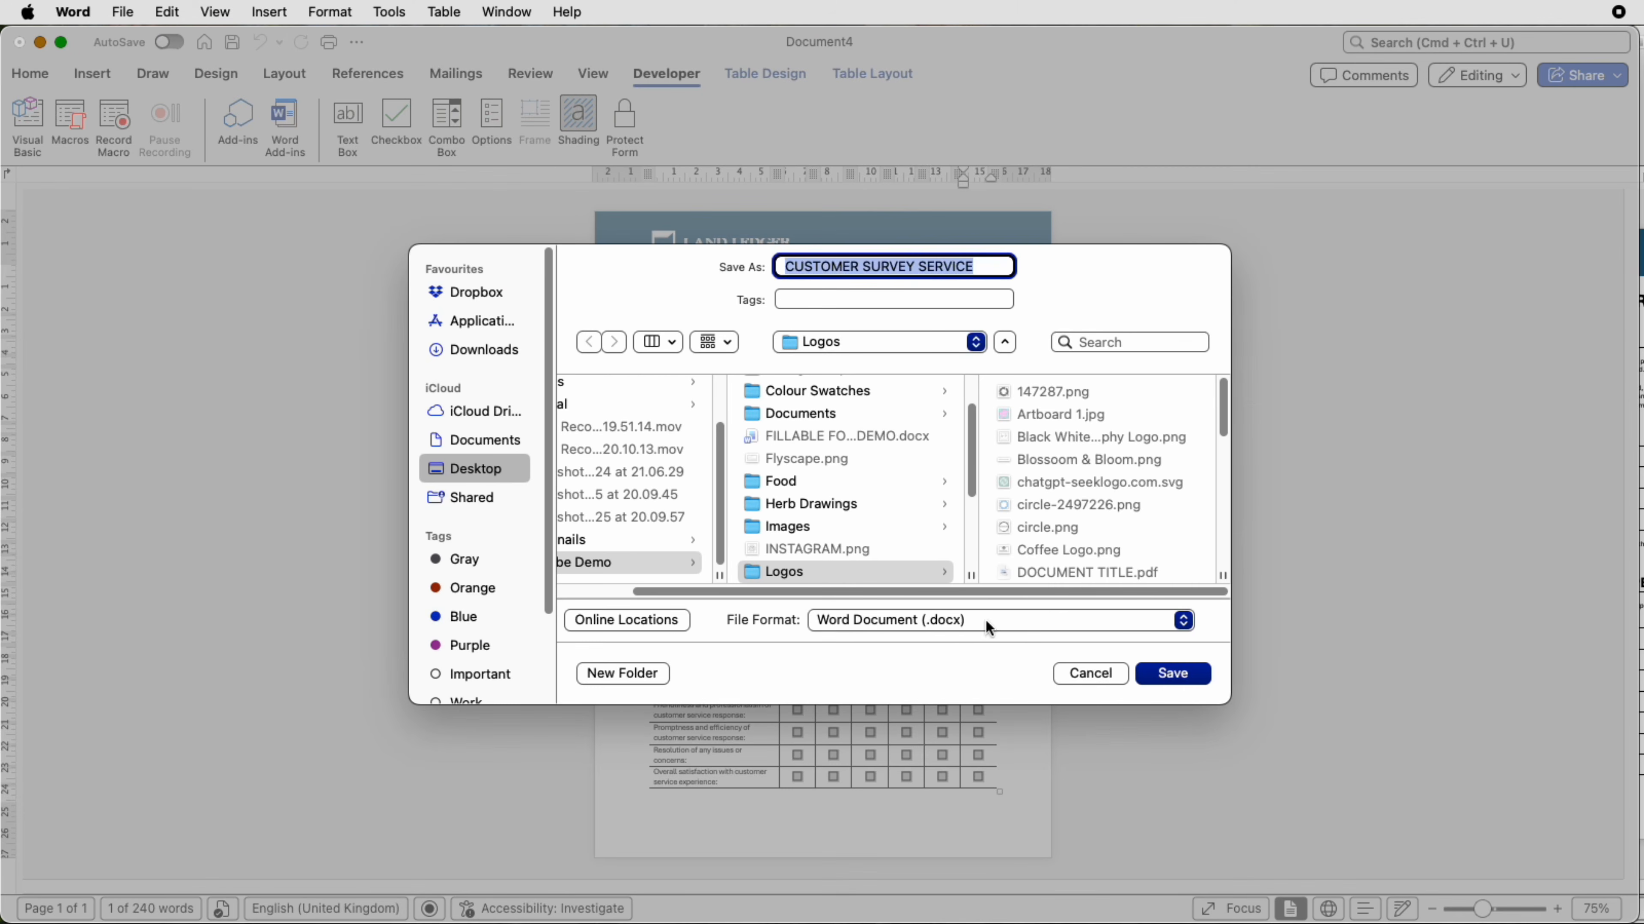
pyautogui.click(987, 620)
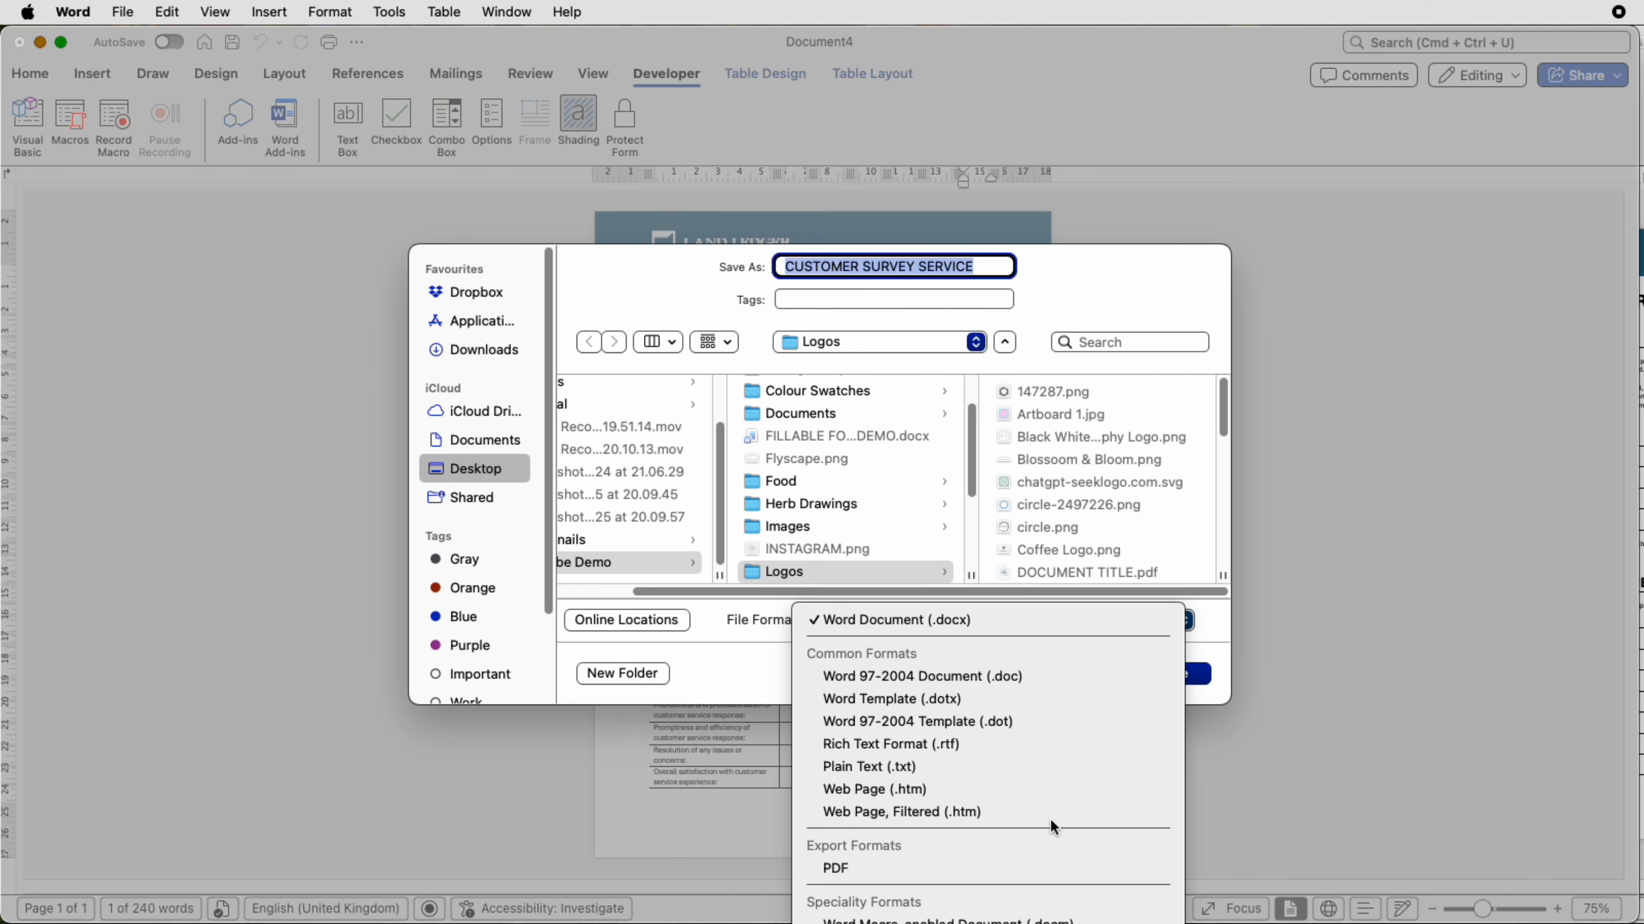
pyautogui.click(1294, 599)
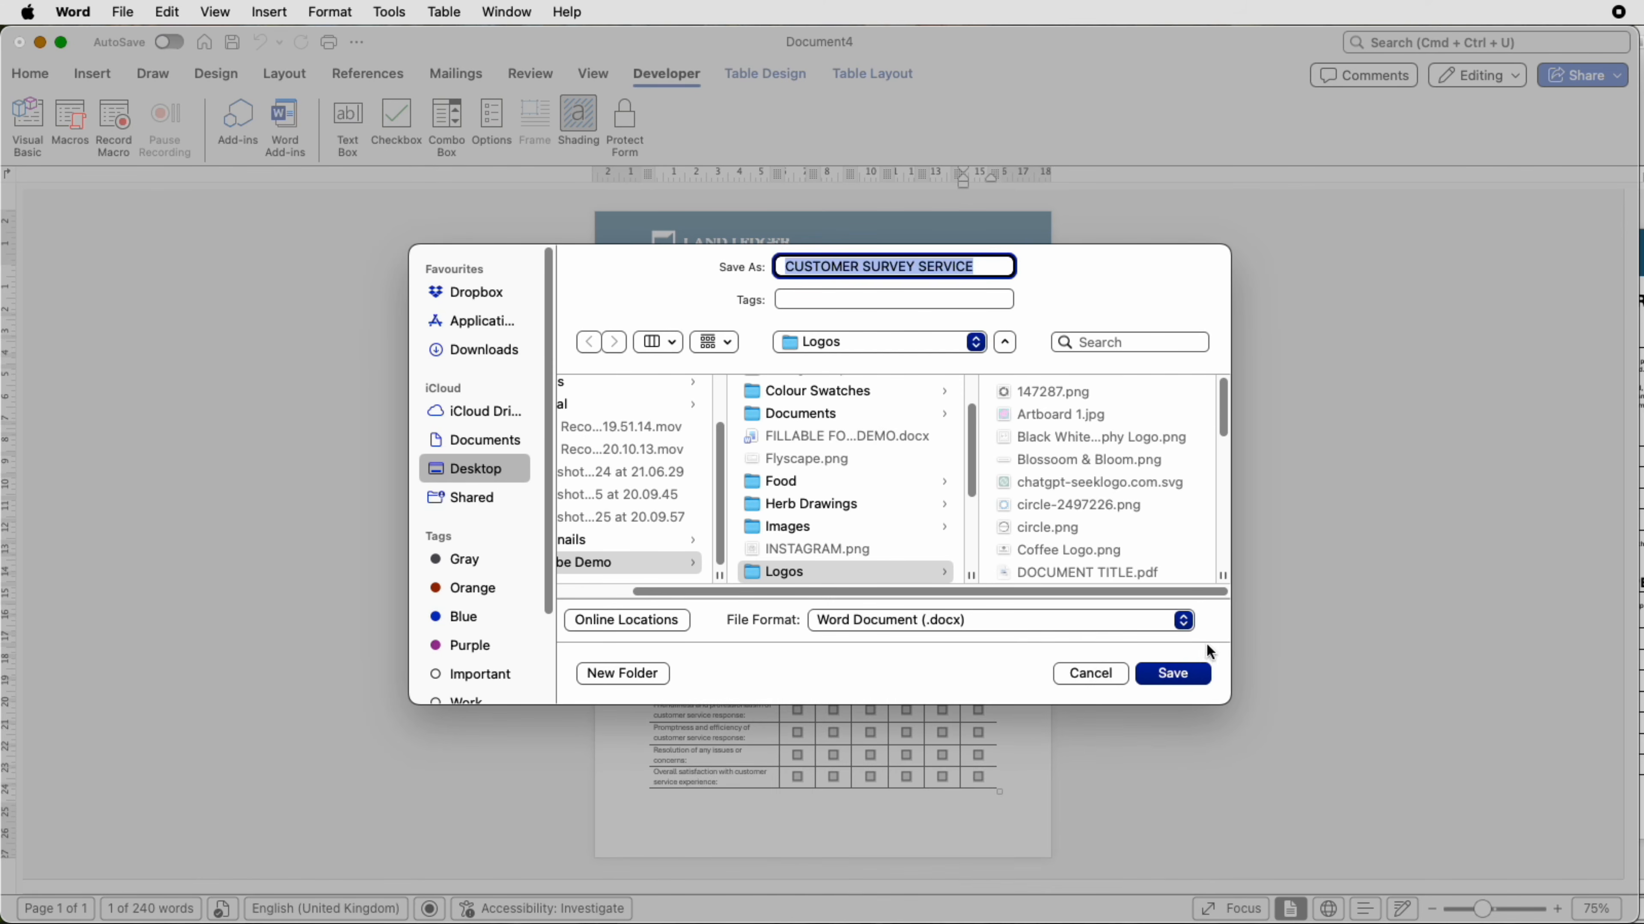
pyautogui.click(1098, 676)
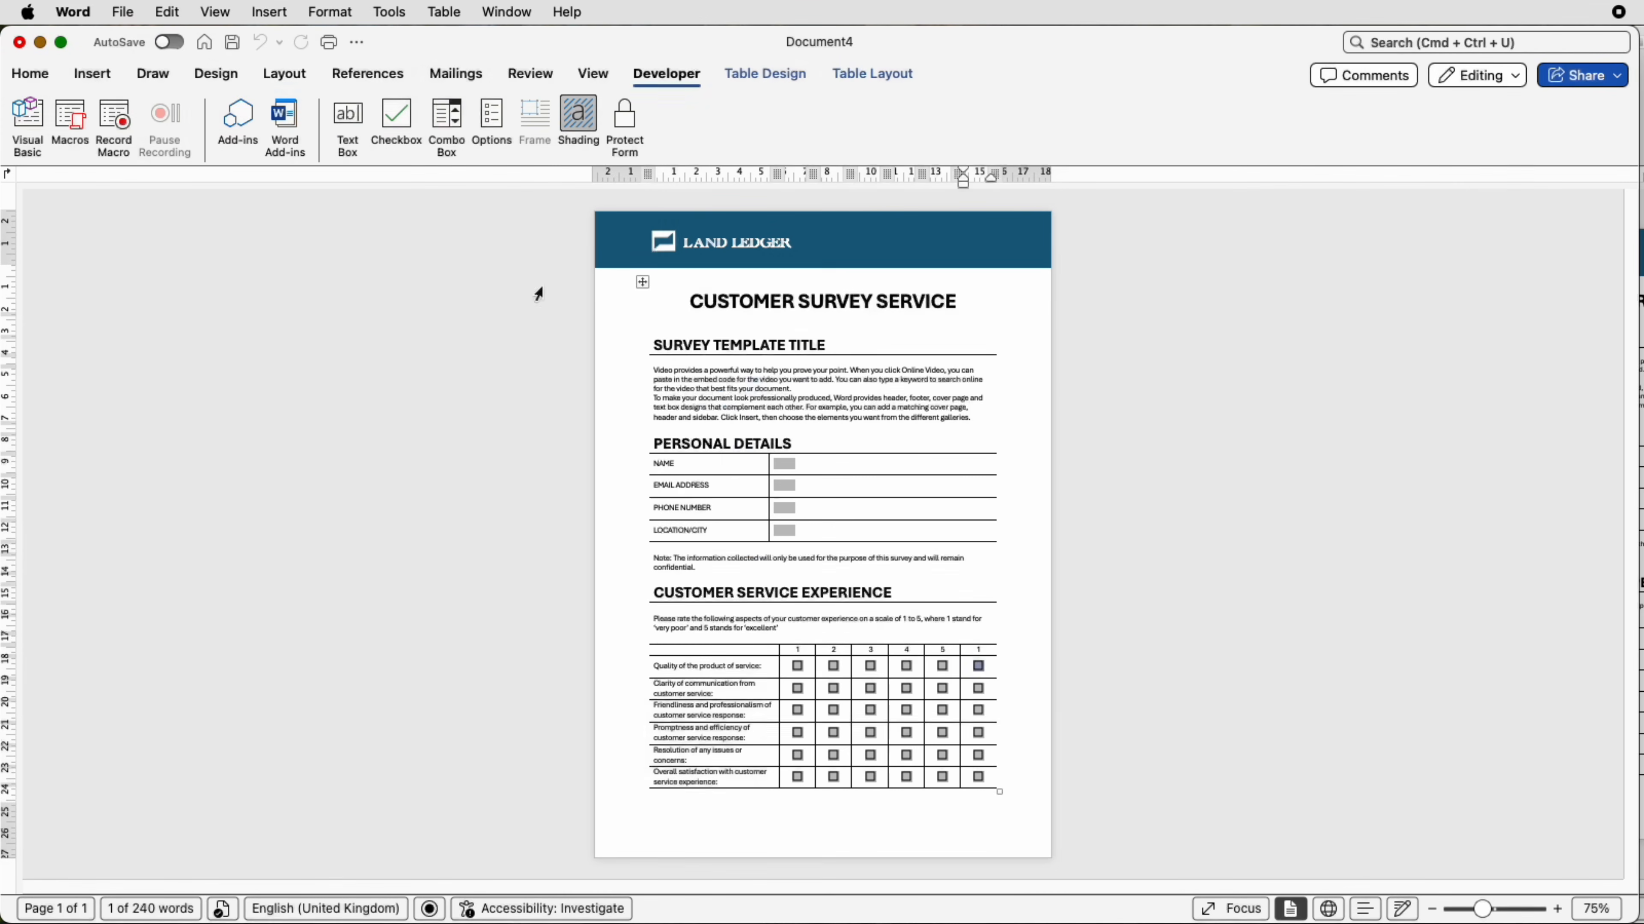
# - Check the save location and format for storing the form as a Word template, leaving without saving
pyautogui.click(123, 13)
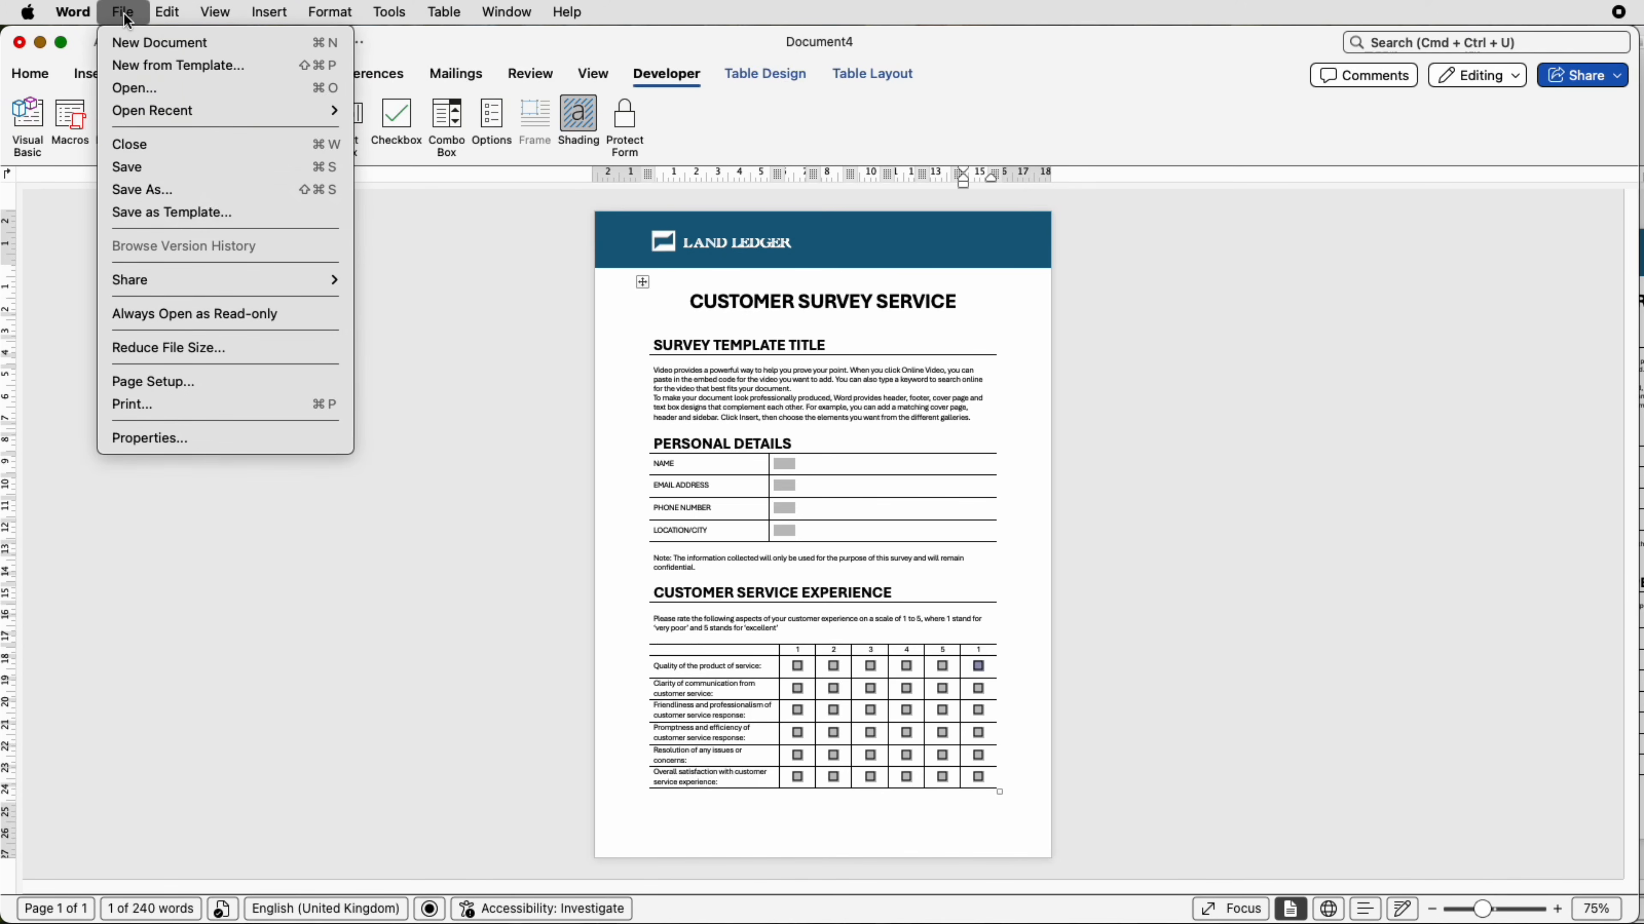
pyautogui.click(172, 212)
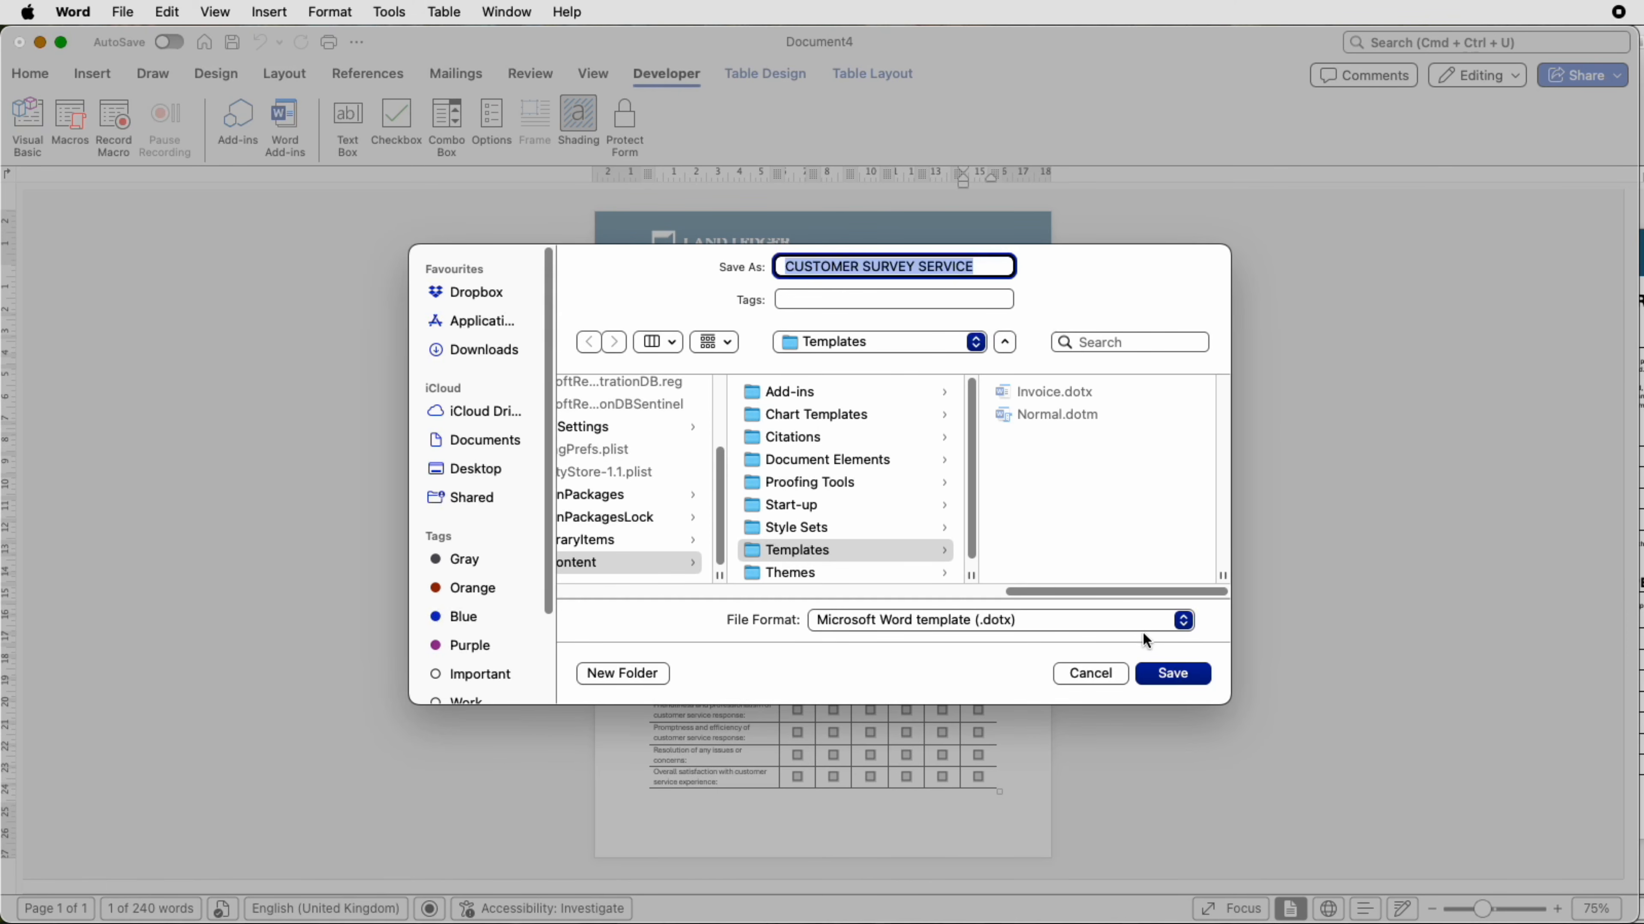
pyautogui.click(1109, 674)
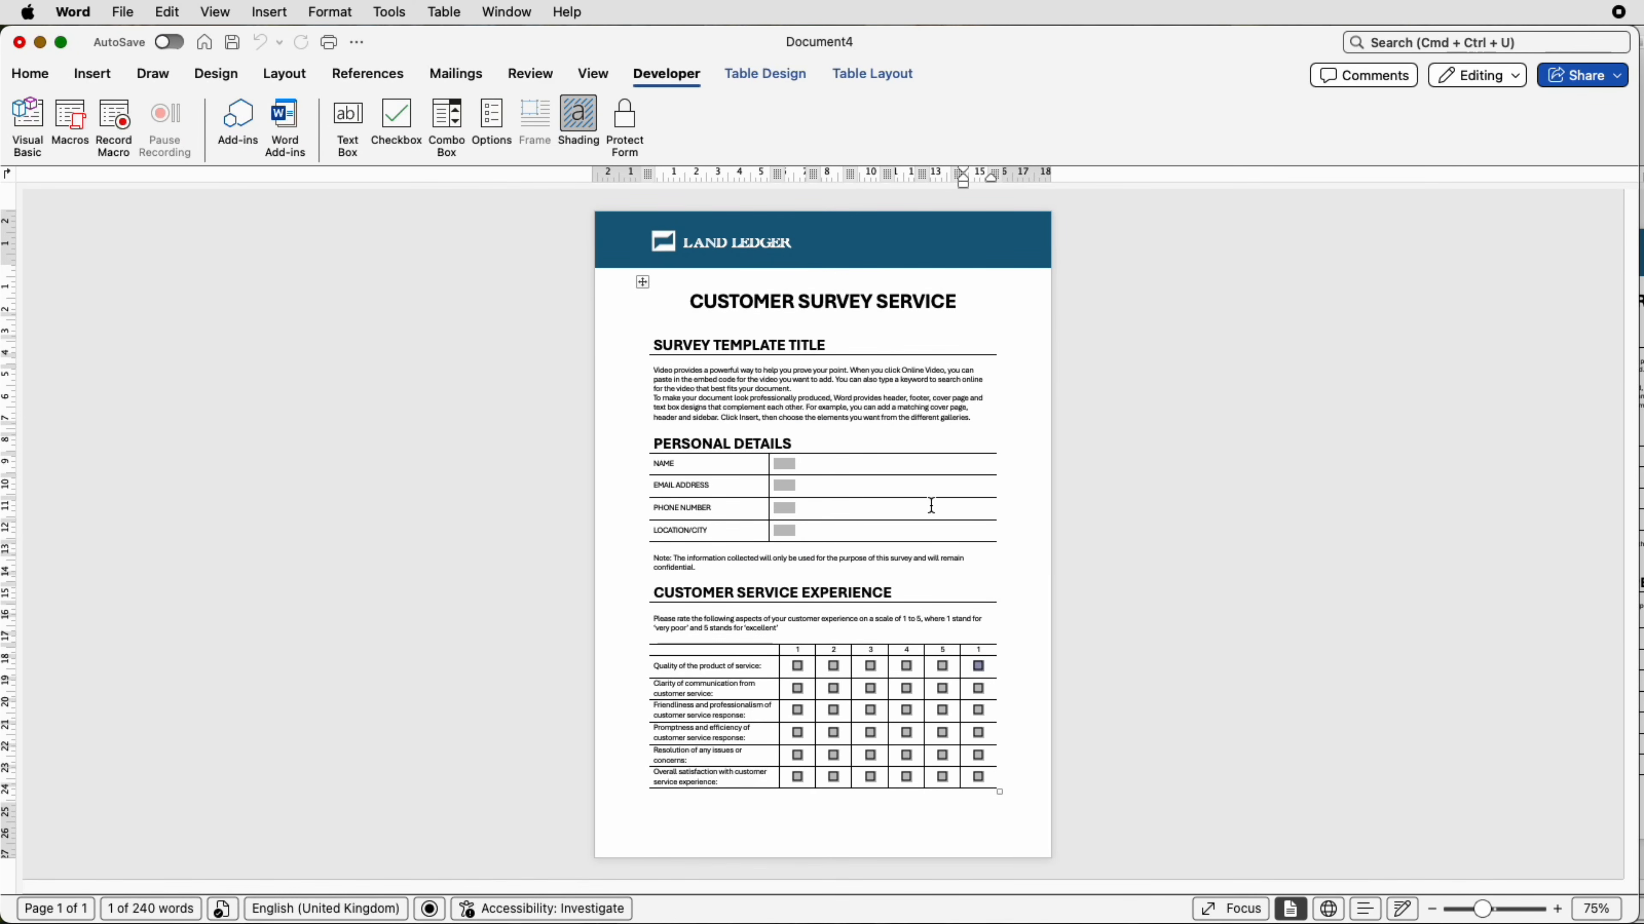